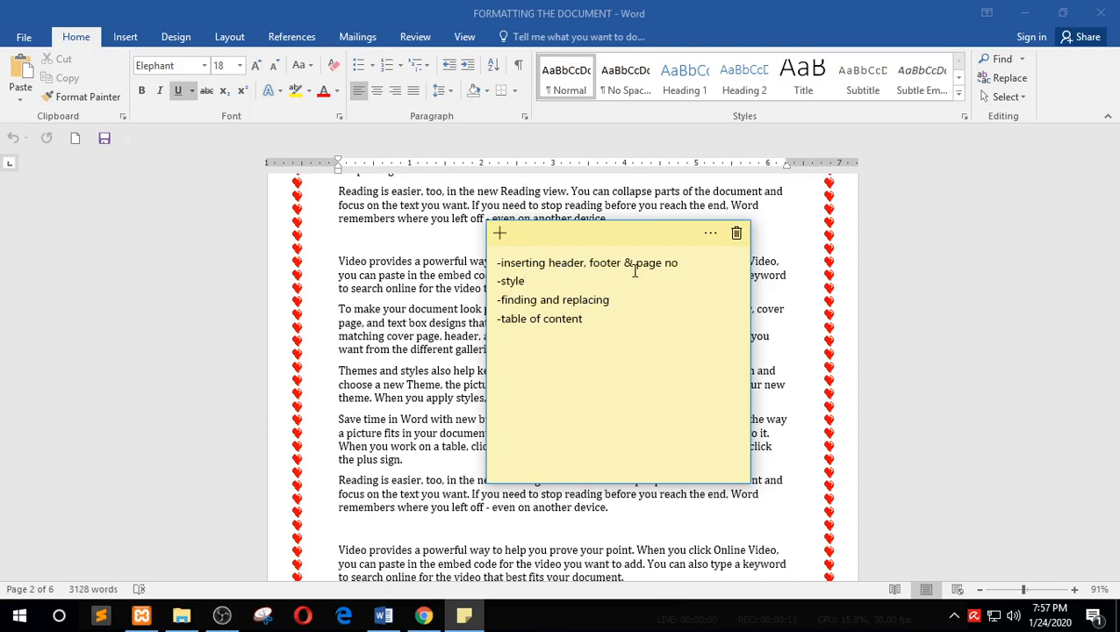
Change the note's "-style" item to "-styles" and highlight its line on inserting header, footer and page number
click(550, 285)
click(418, 277)
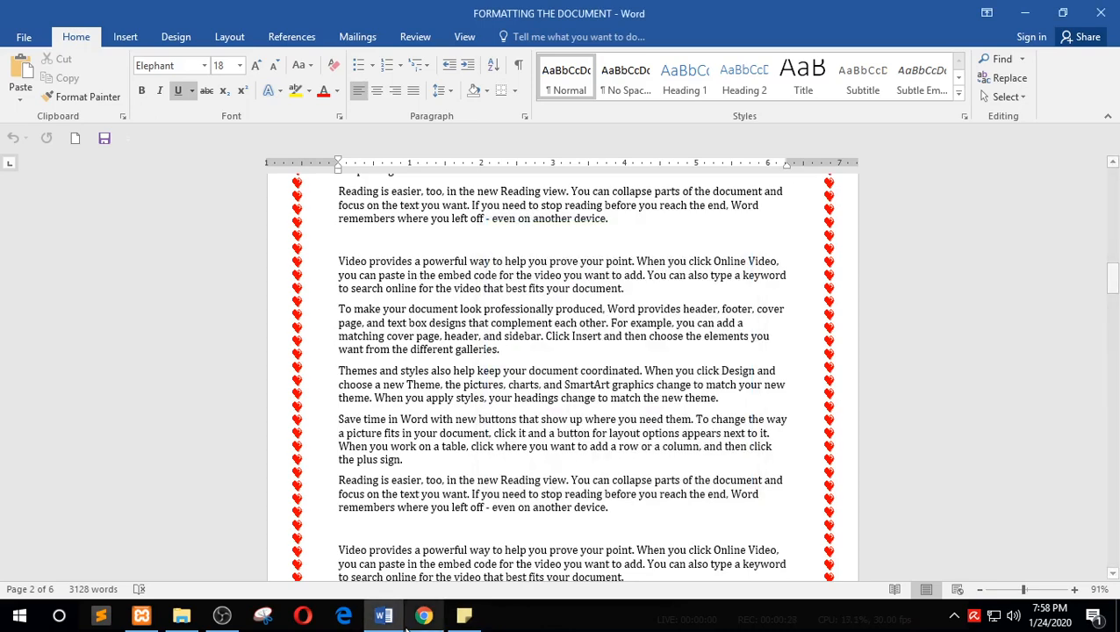
click(465, 617)
drag(698, 263, 496, 272)
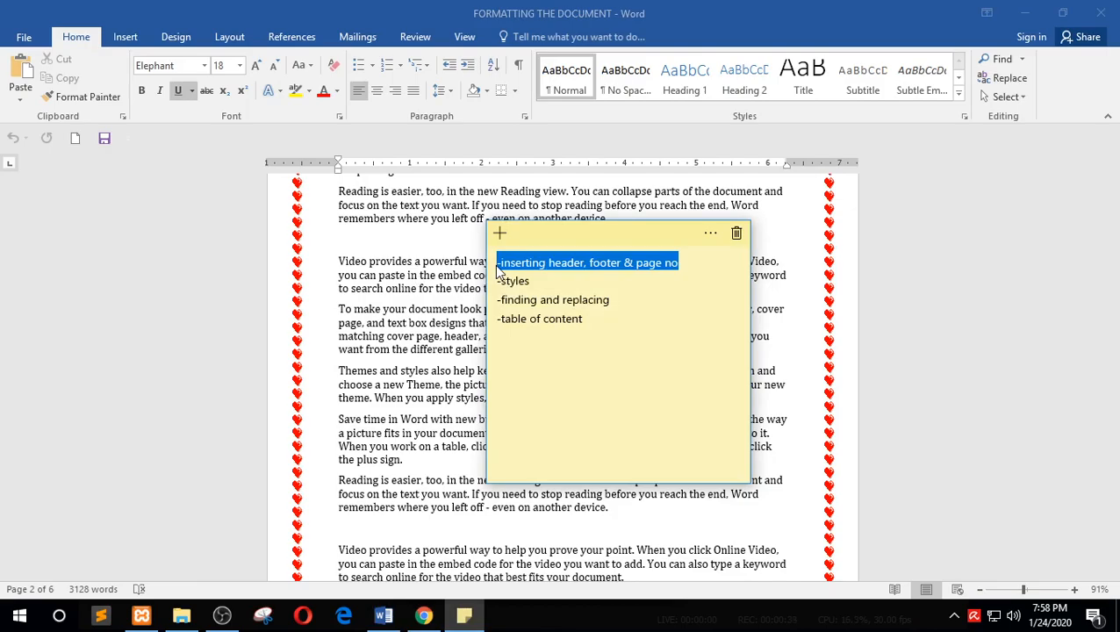
click(402, 283)
Place the cursor in the body text of the first page and browse the built-in header designs
scroll(543, 264, up, 3)
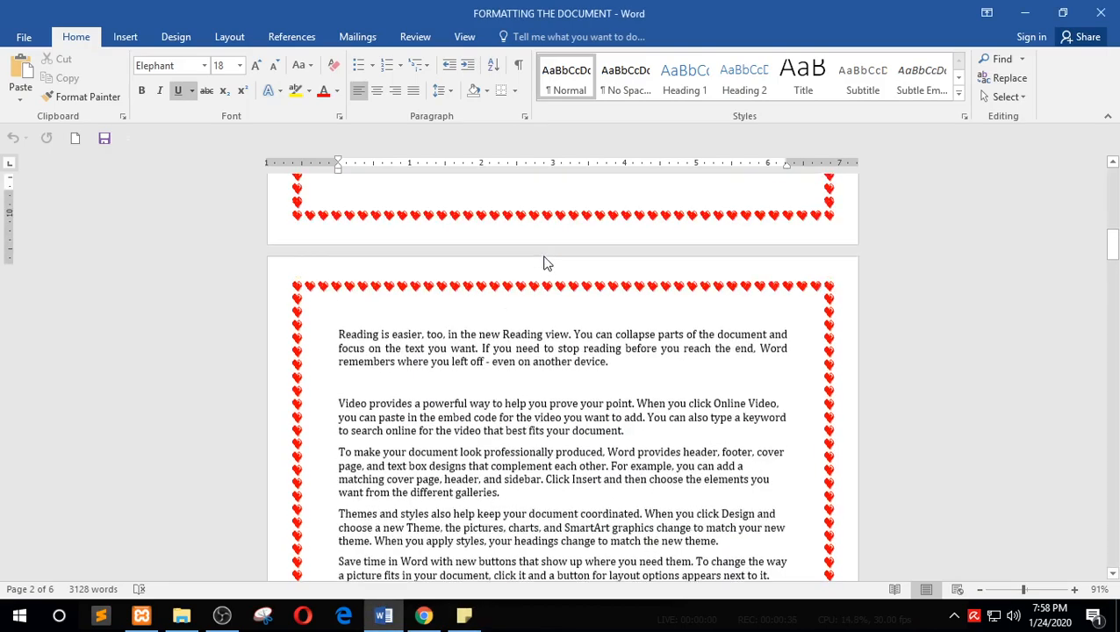
scroll(544, 264, up, 10)
click(598, 339)
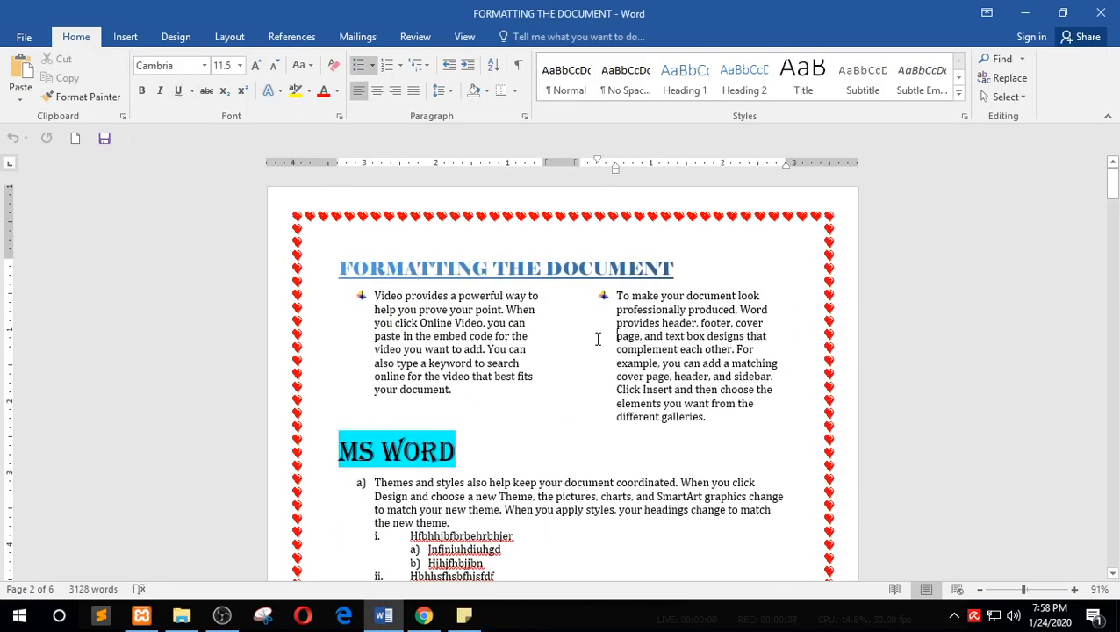
click(139, 37)
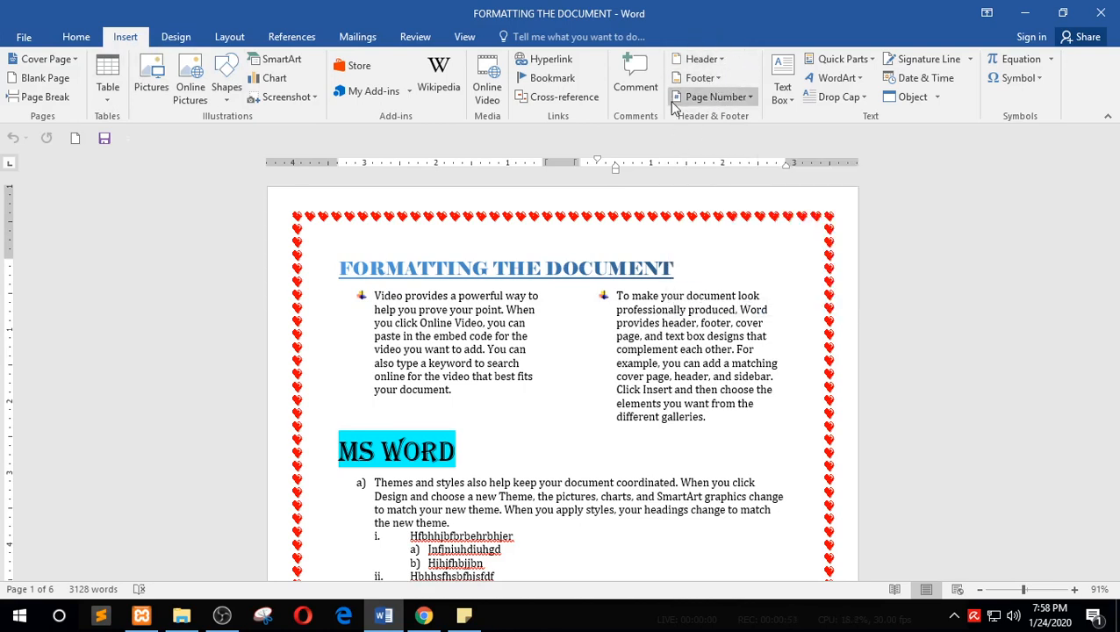
click(722, 54)
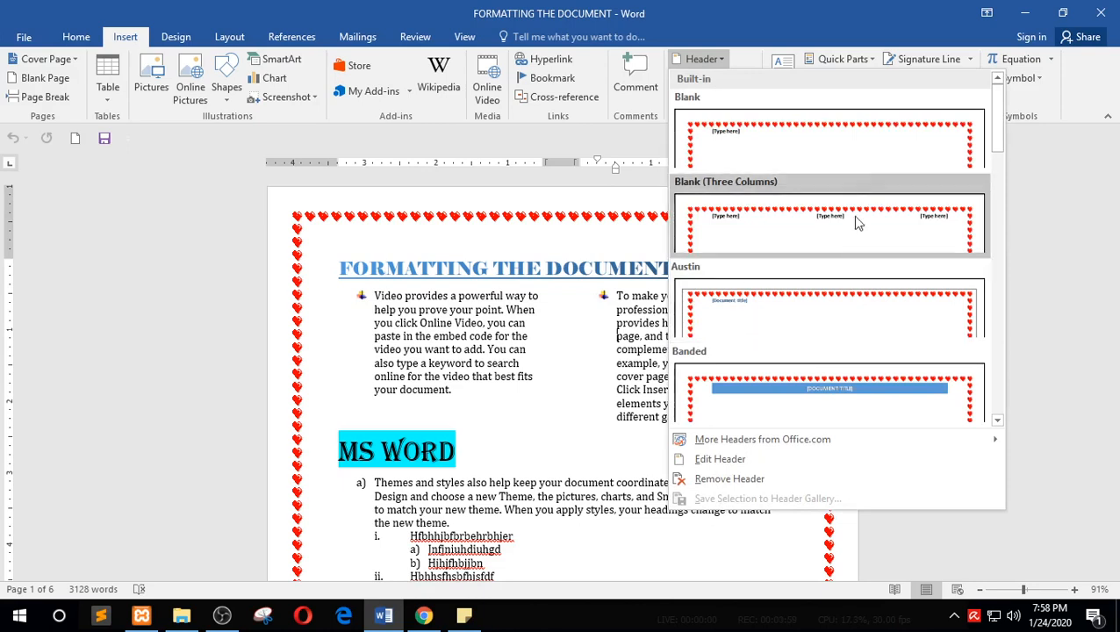
scroll(843, 350, down, 5)
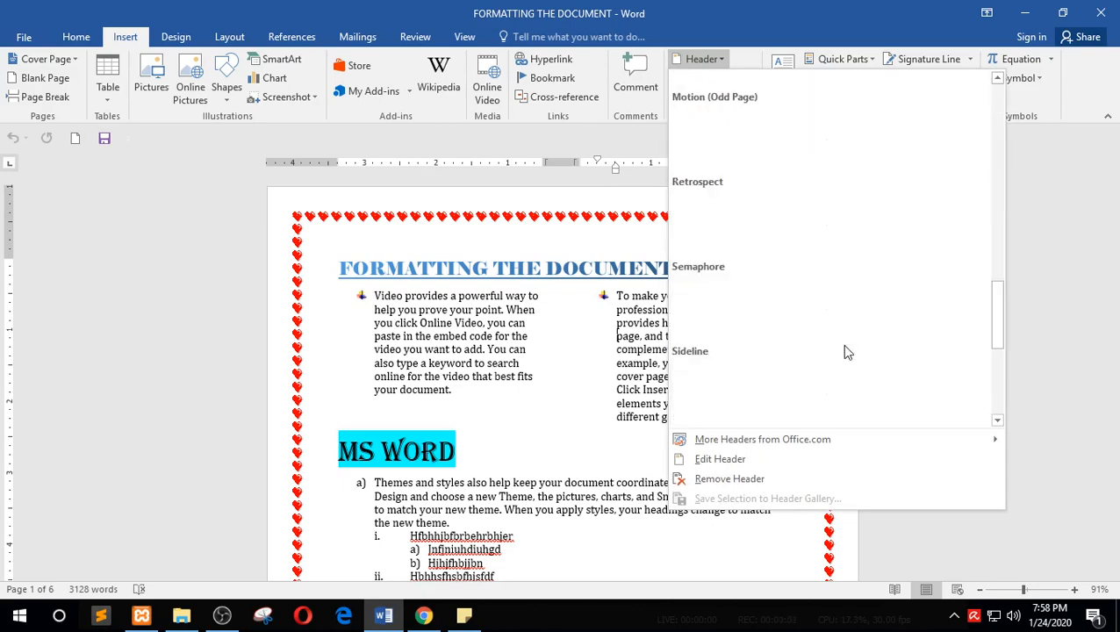
scroll(843, 346, down, 2)
scroll(835, 282, up, 6)
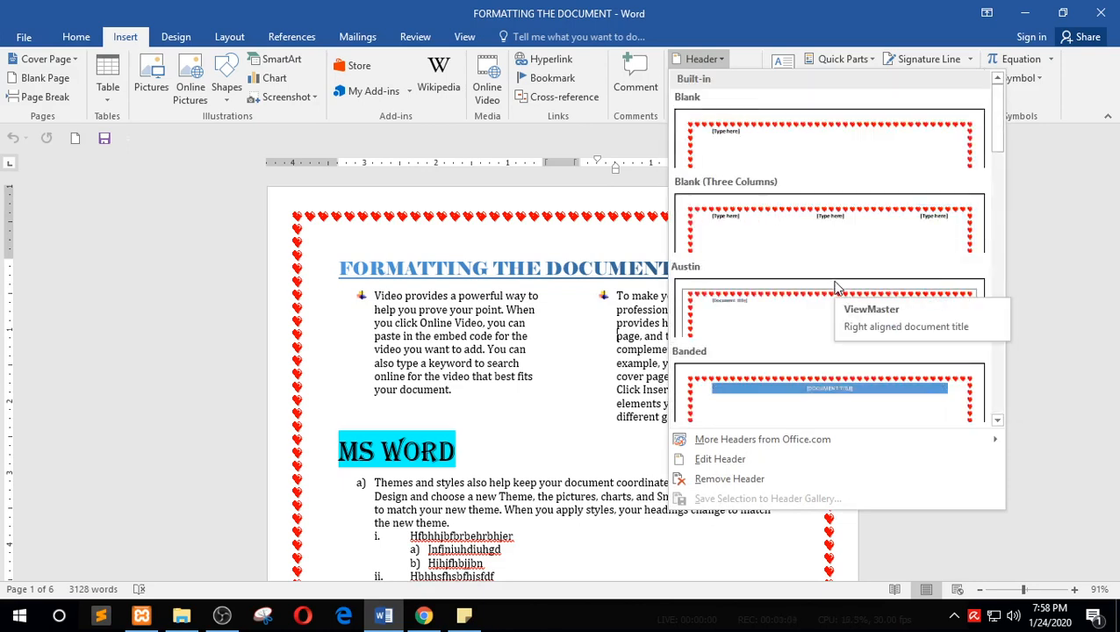
click(584, 375)
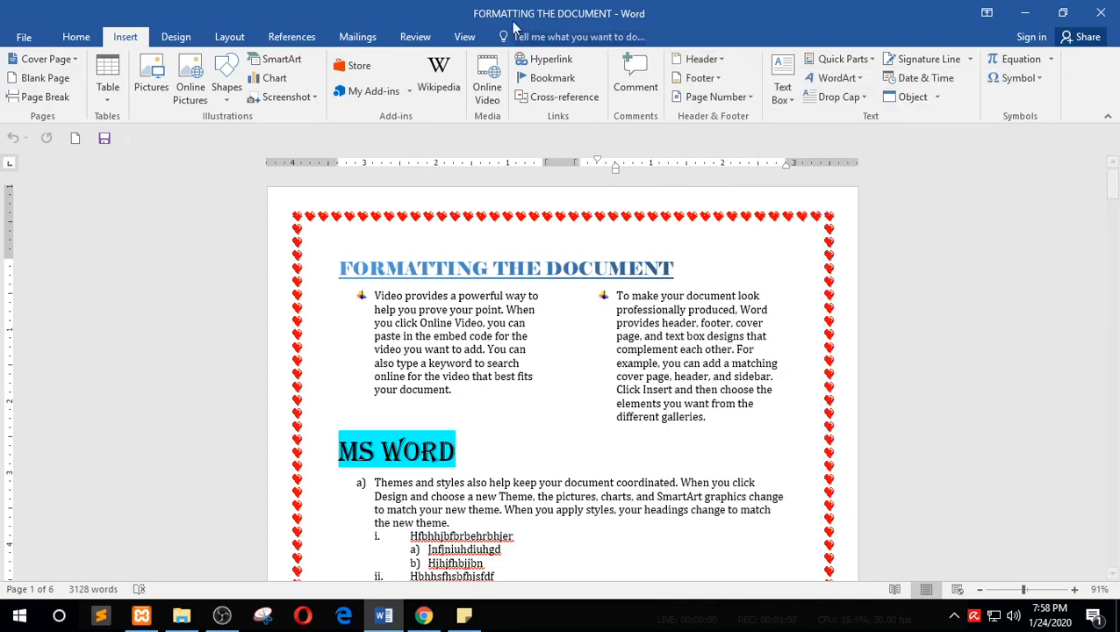
Try to remove the heart page border by setting its art to (none) for the whole document
click(180, 39)
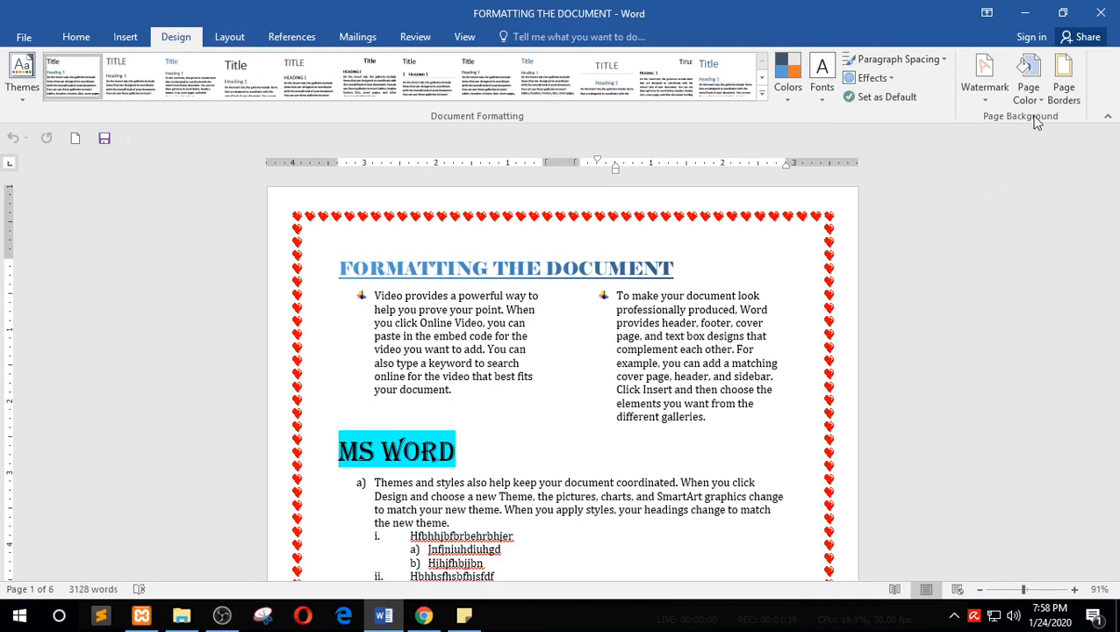
click(1063, 87)
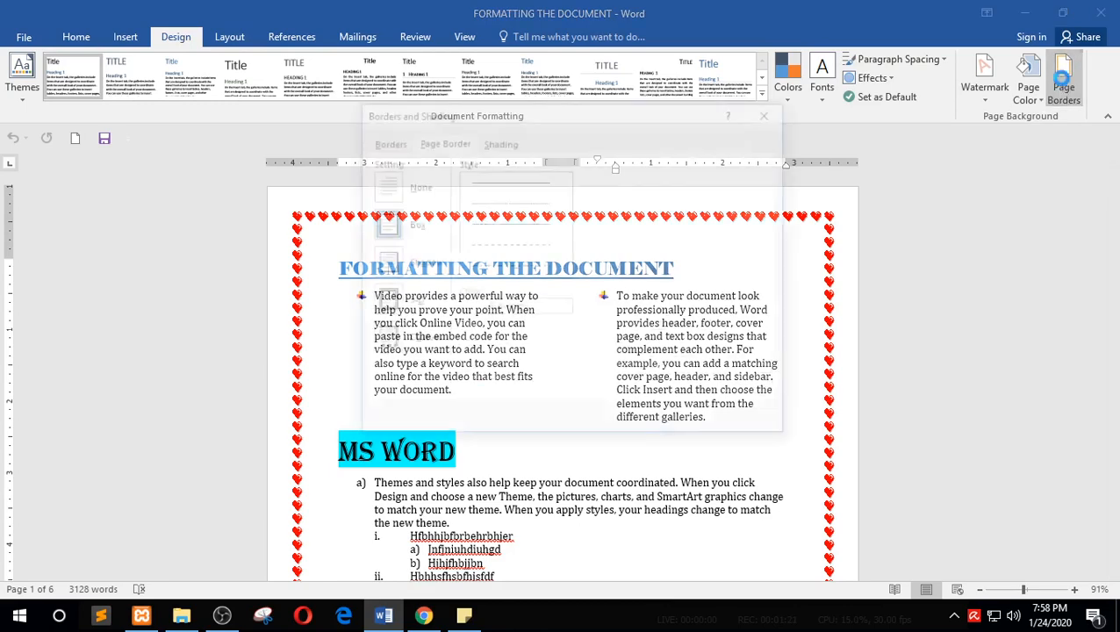
click(567, 387)
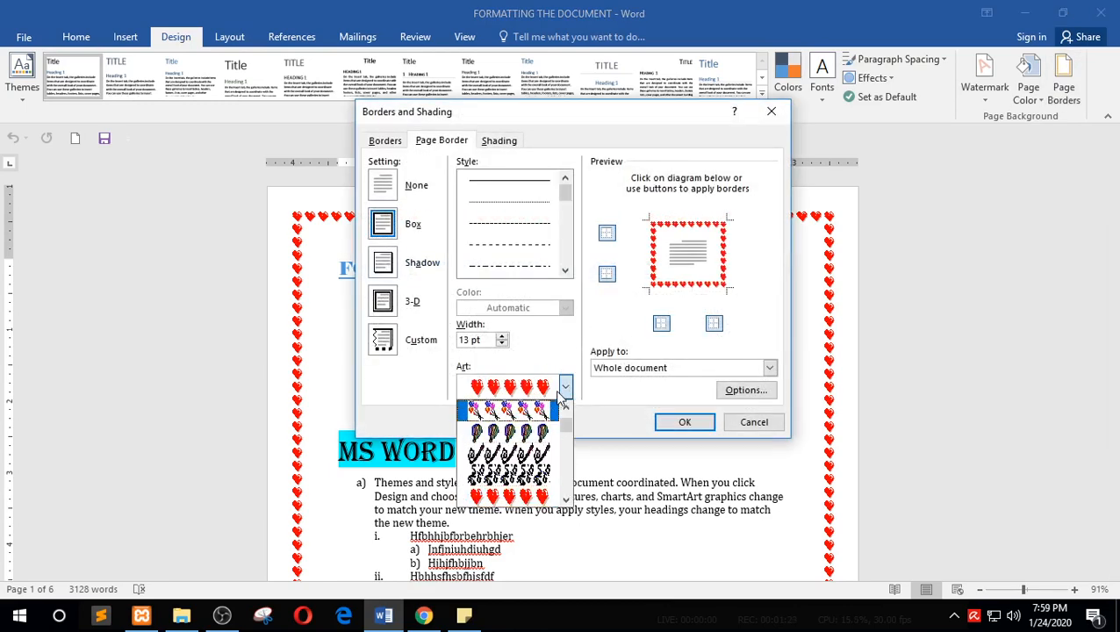
click(566, 387)
click(566, 388)
scroll(531, 439, up, 5)
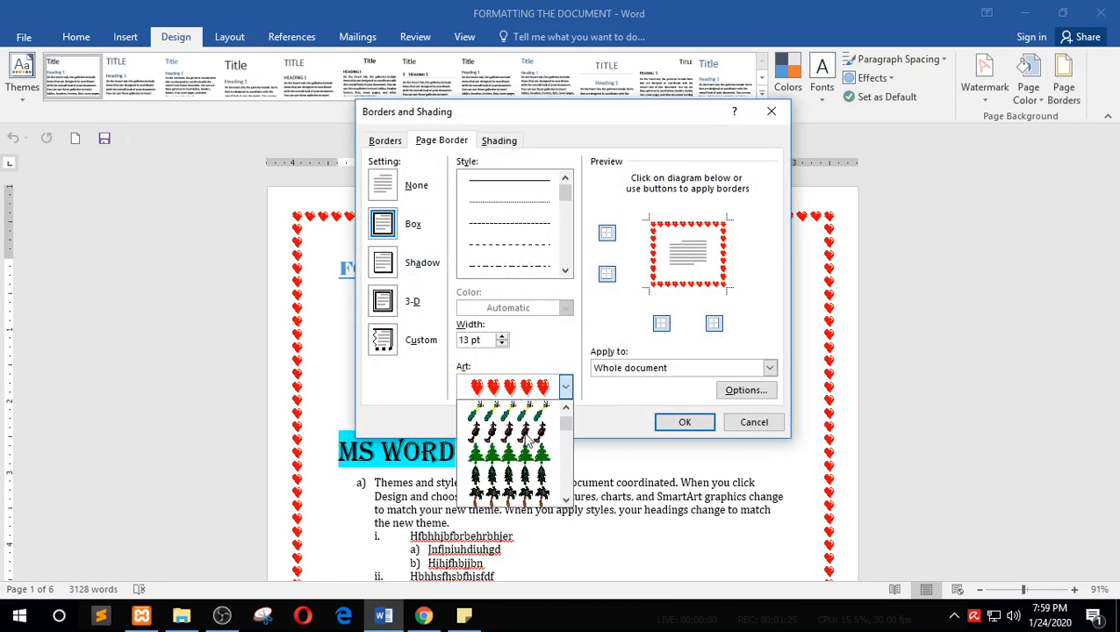
click(533, 418)
click(685, 422)
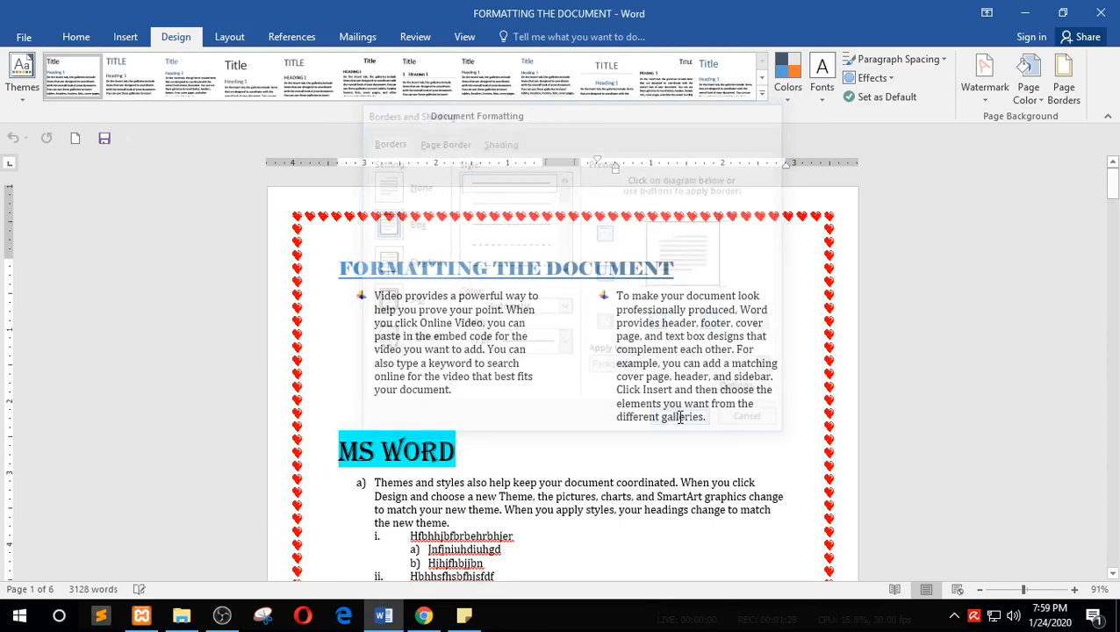
Set the page border to None for the whole document
click(1064, 81)
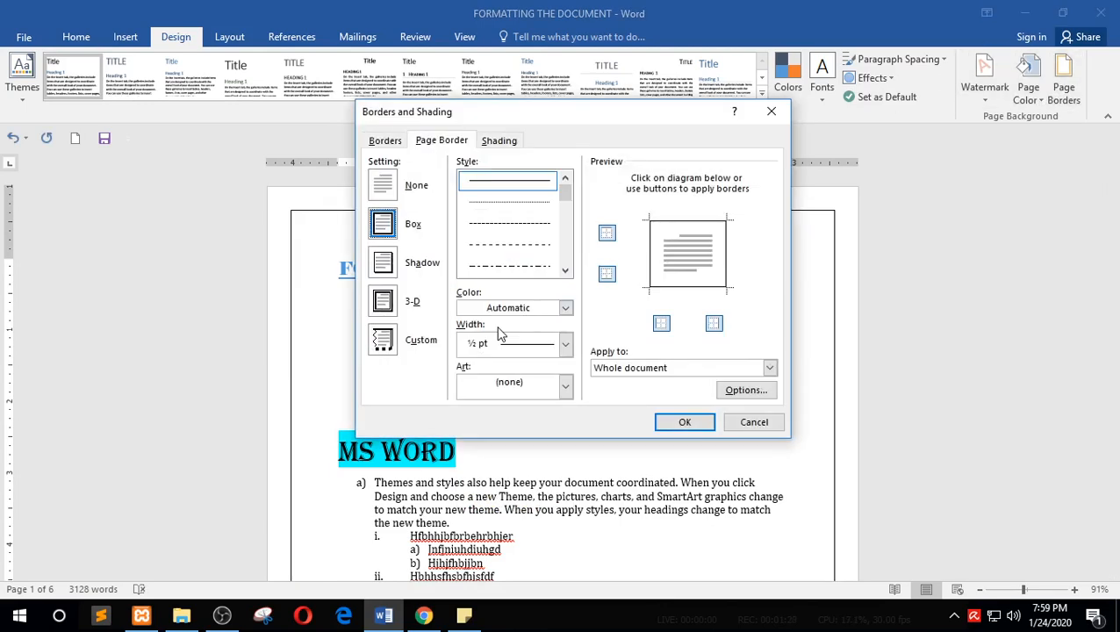
click(383, 186)
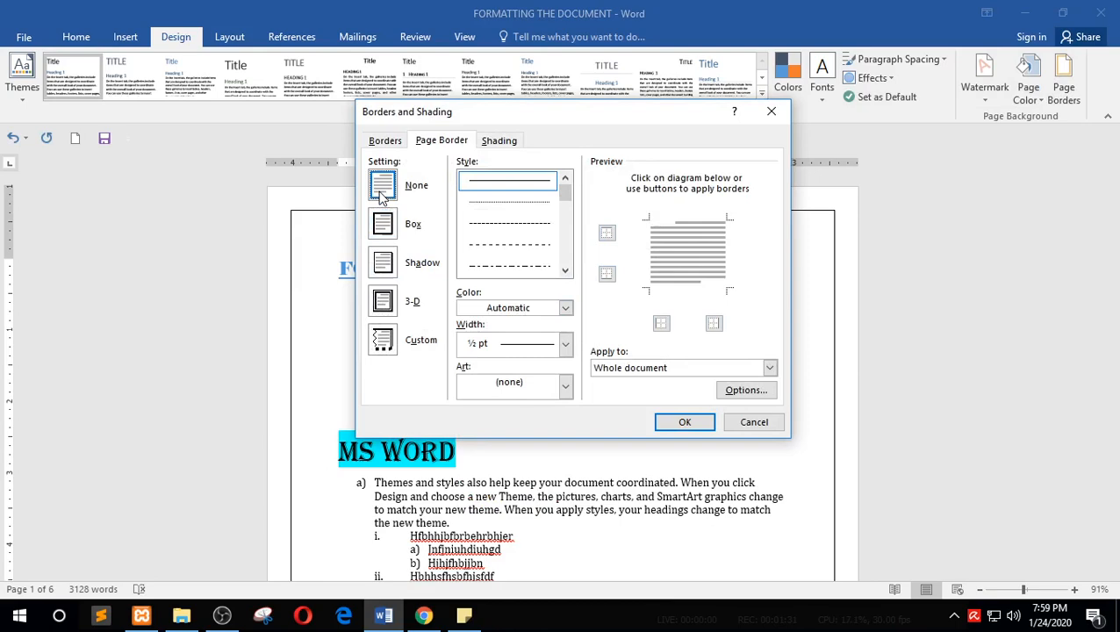
click(681, 422)
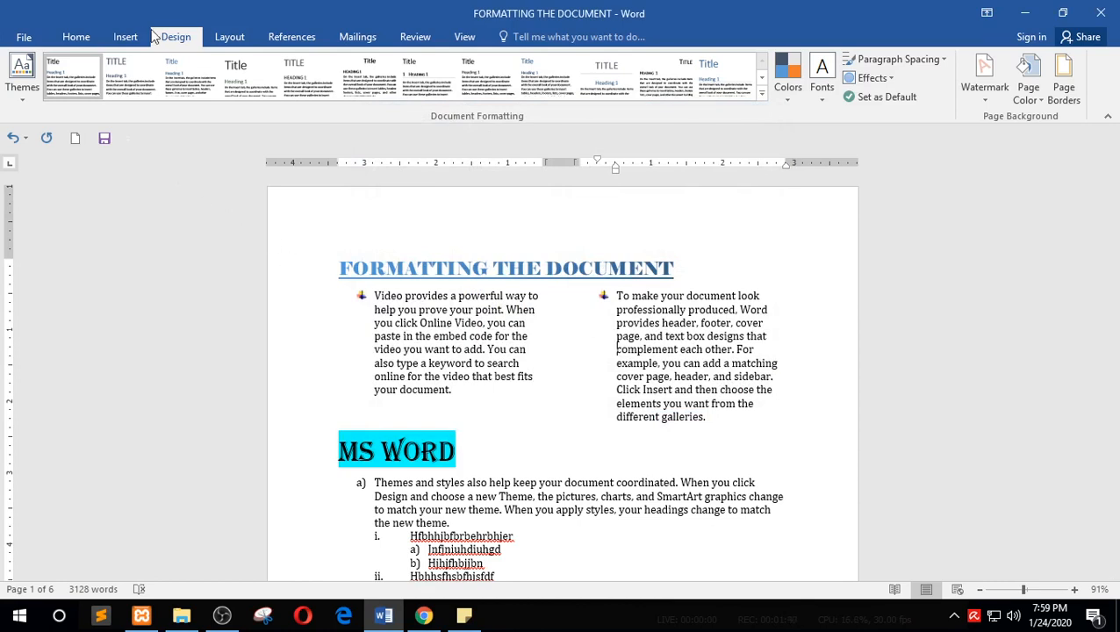
Insert the built-in Banded header into the document
click(126, 36)
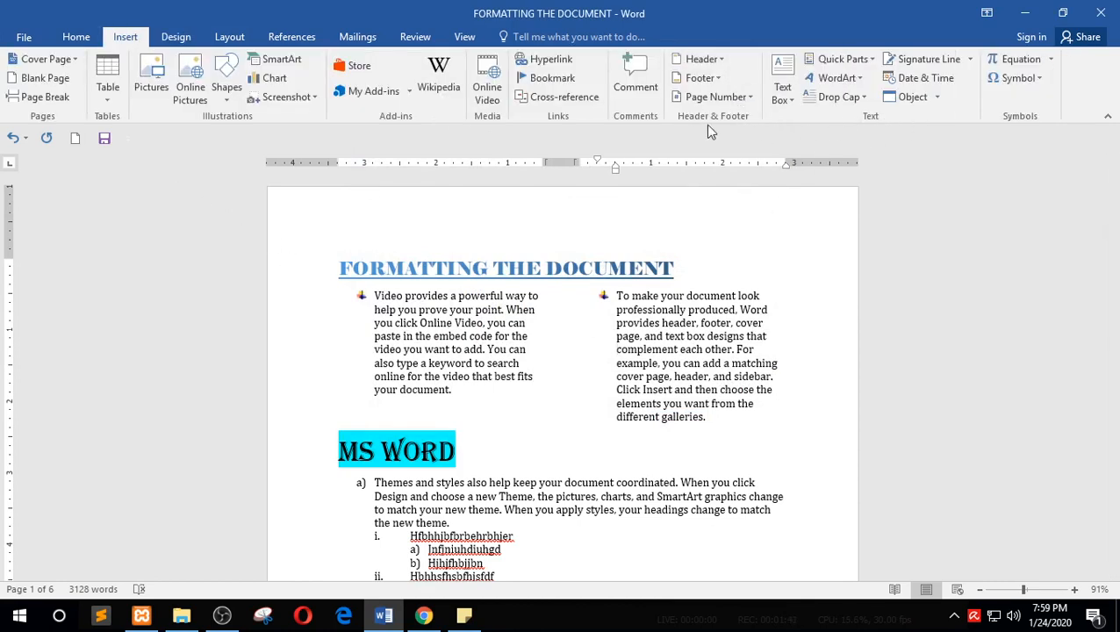
click(702, 59)
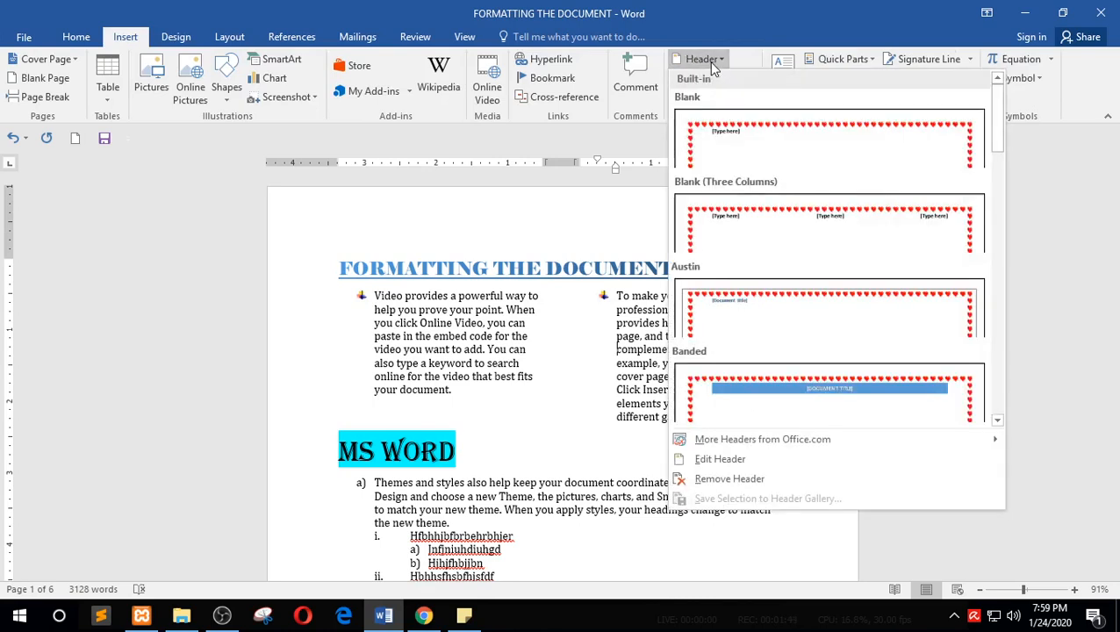
scroll(831, 246, down, 3)
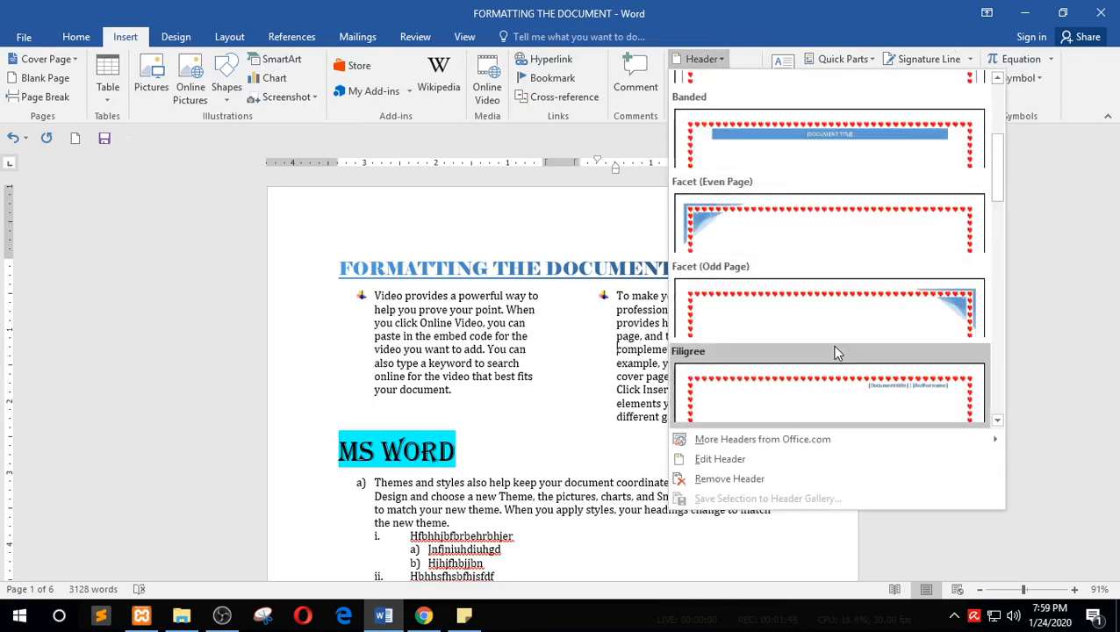
scroll(836, 352, down, 3)
scroll(836, 352, up, 5)
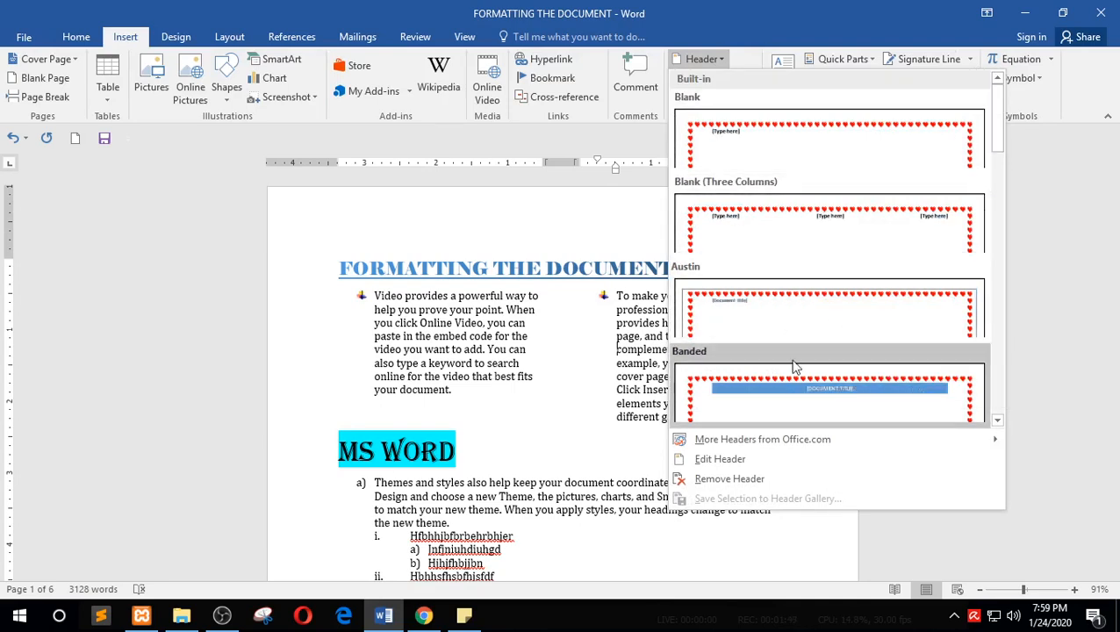
scroll(796, 368, down, 3)
click(850, 151)
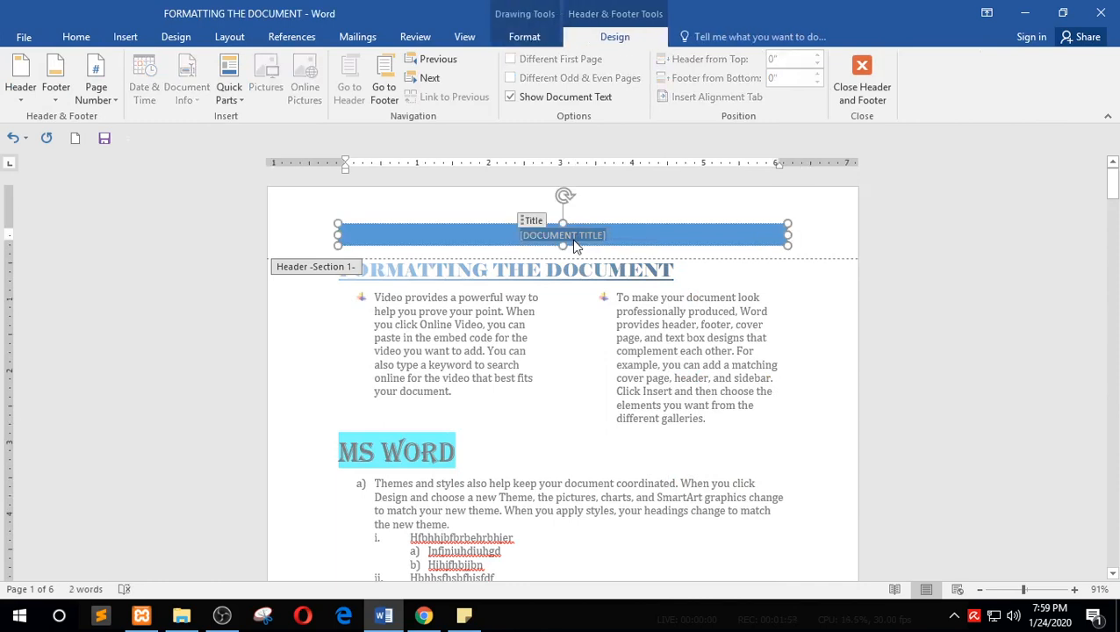
Enter "LESSON 6" as the document title in the header and close header editing
text(LESS)
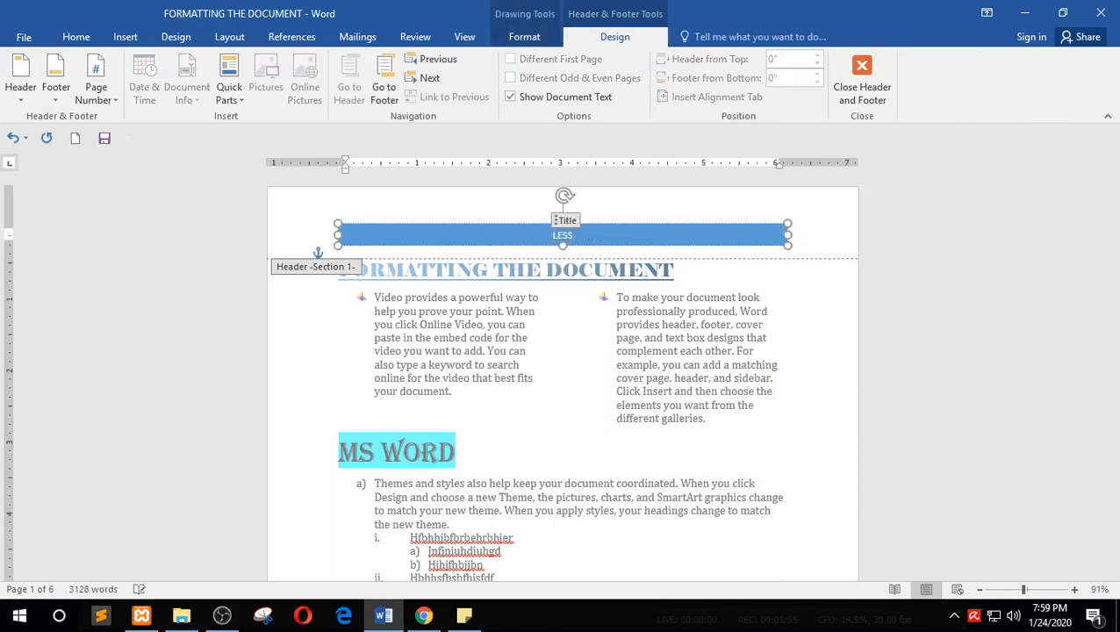
text(ON 6)
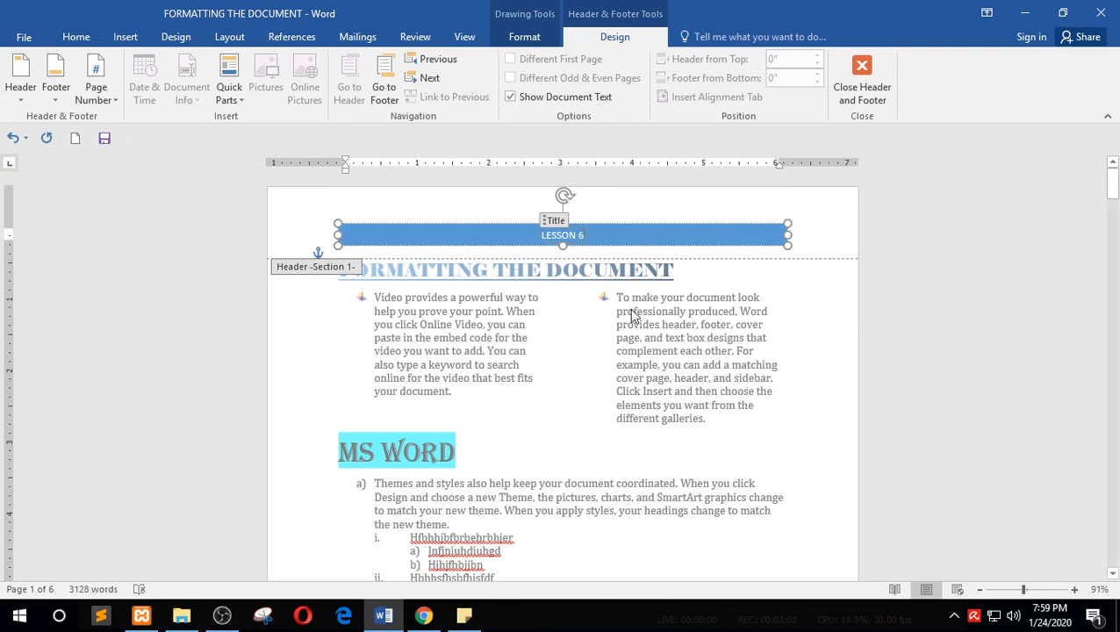
click(852, 88)
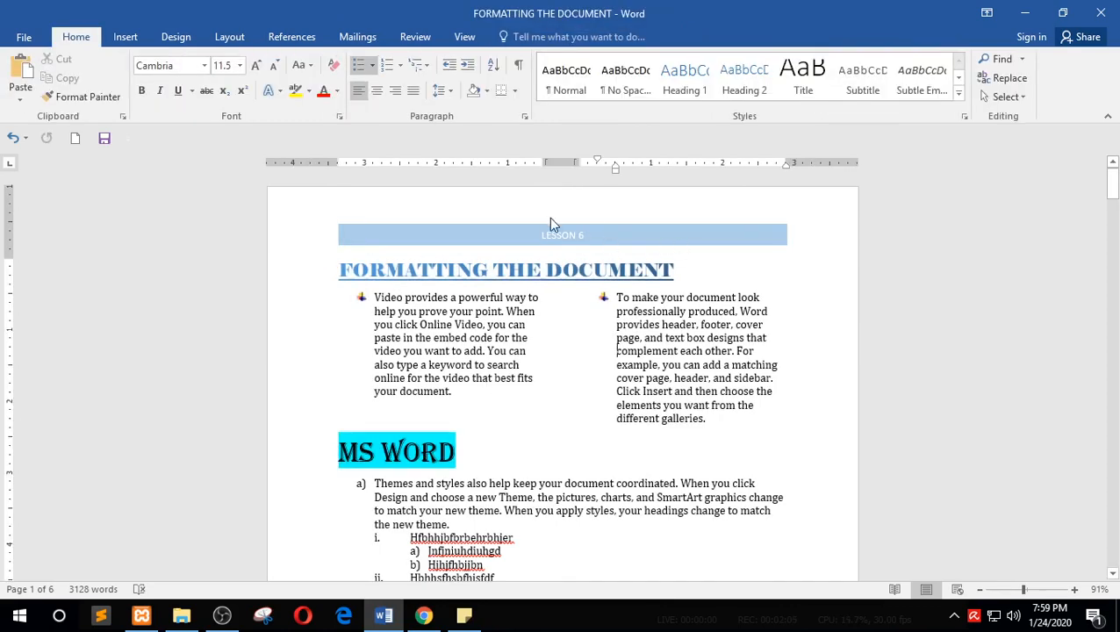
Reopen the "LESSON 6" header for editing and return to the document body
click(549, 236)
double_click(549, 231)
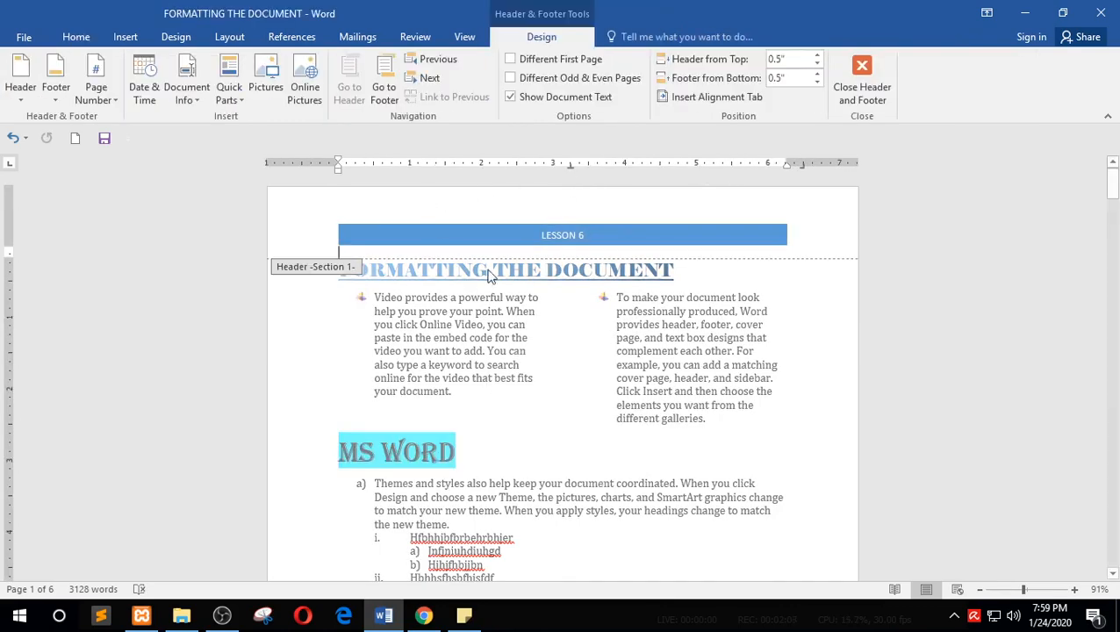
click(581, 243)
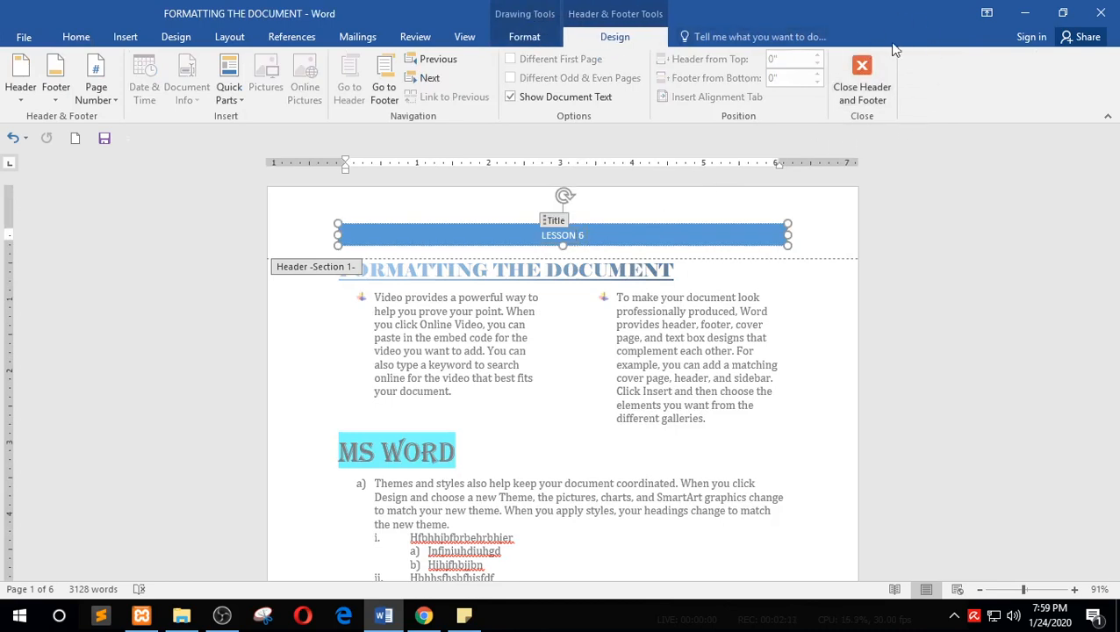
click(862, 88)
double_click(596, 231)
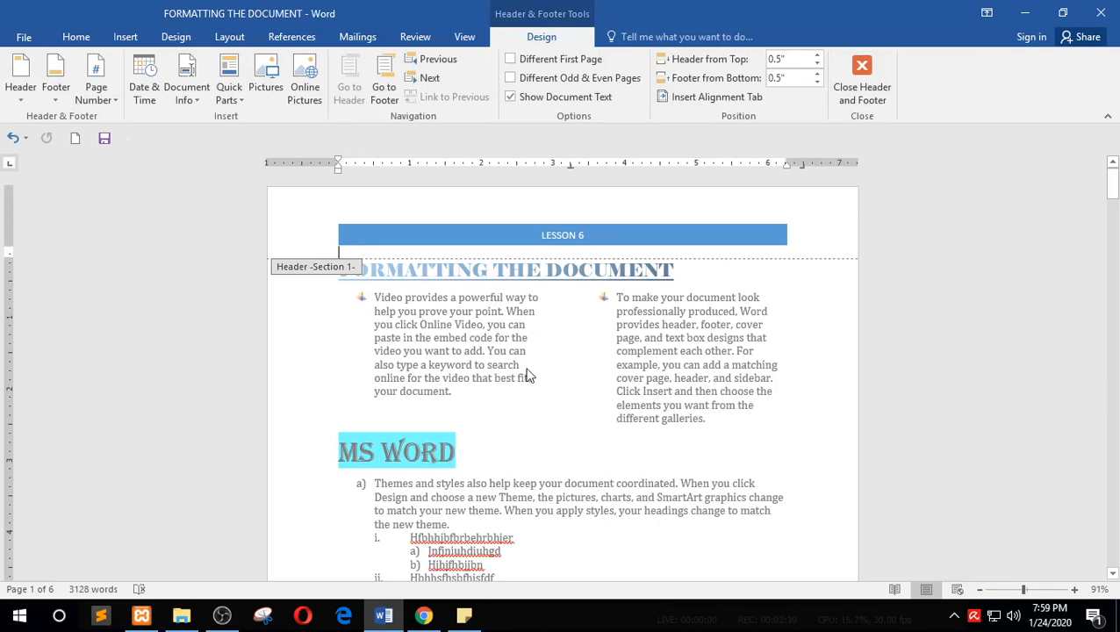
double_click(559, 428)
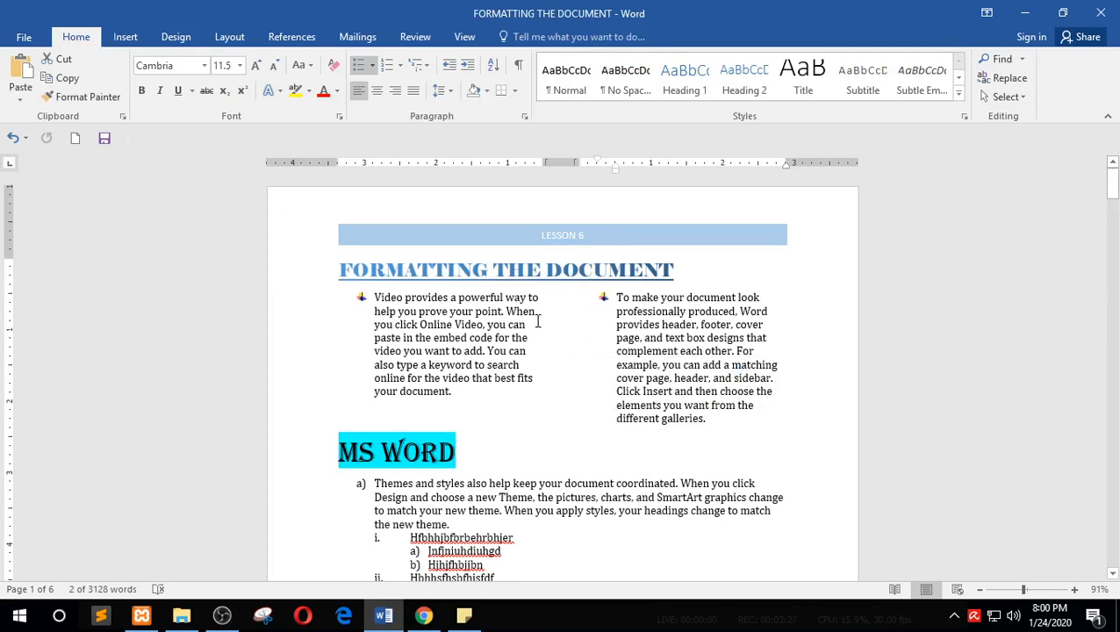
Insert the built-in Retrospect footer with author and page number
click(126, 36)
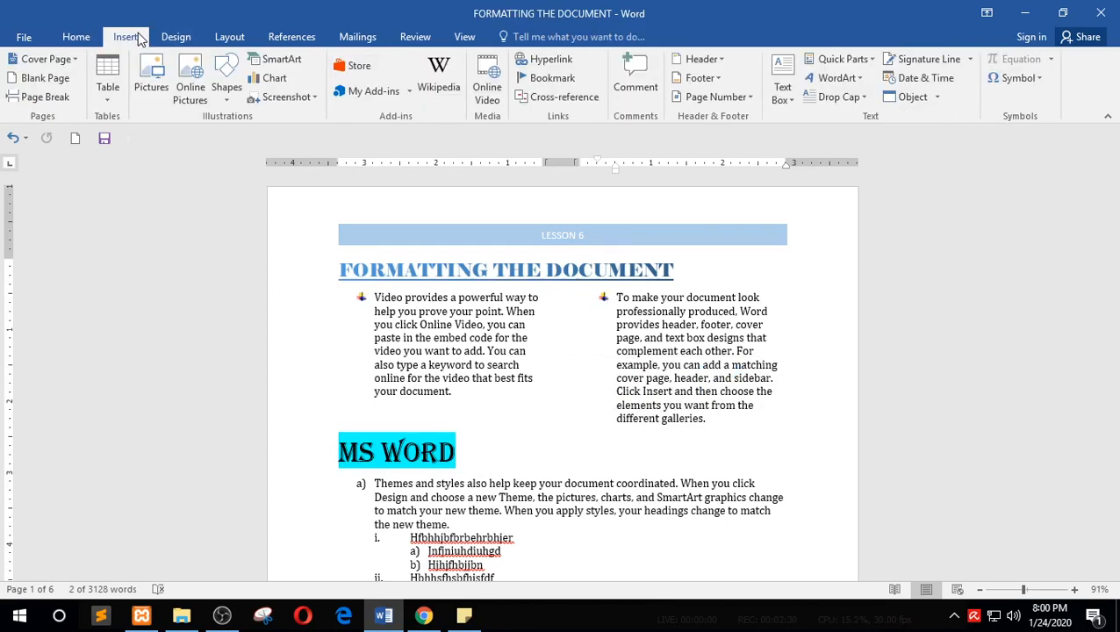
click(708, 78)
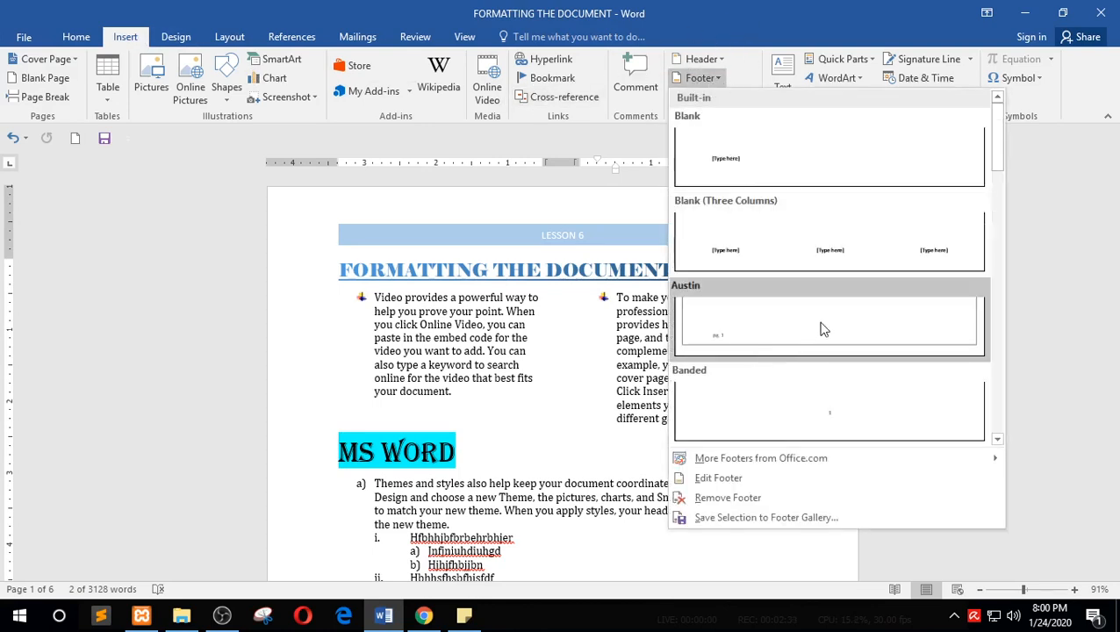
scroll(824, 329, down, 3)
scroll(846, 317, down, 3)
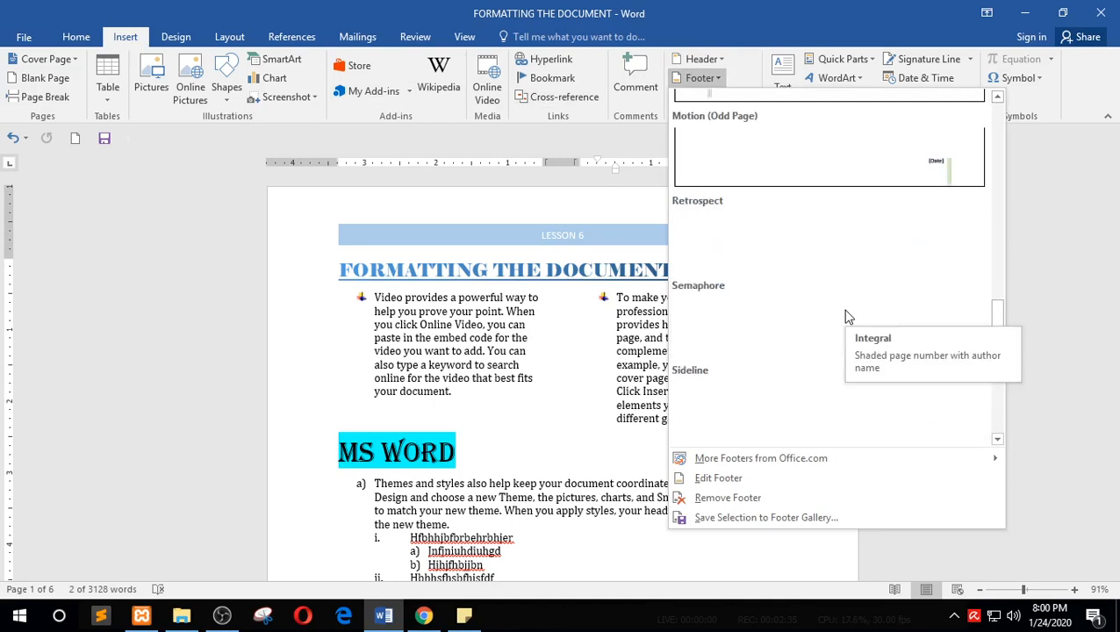
scroll(846, 318, down, 4)
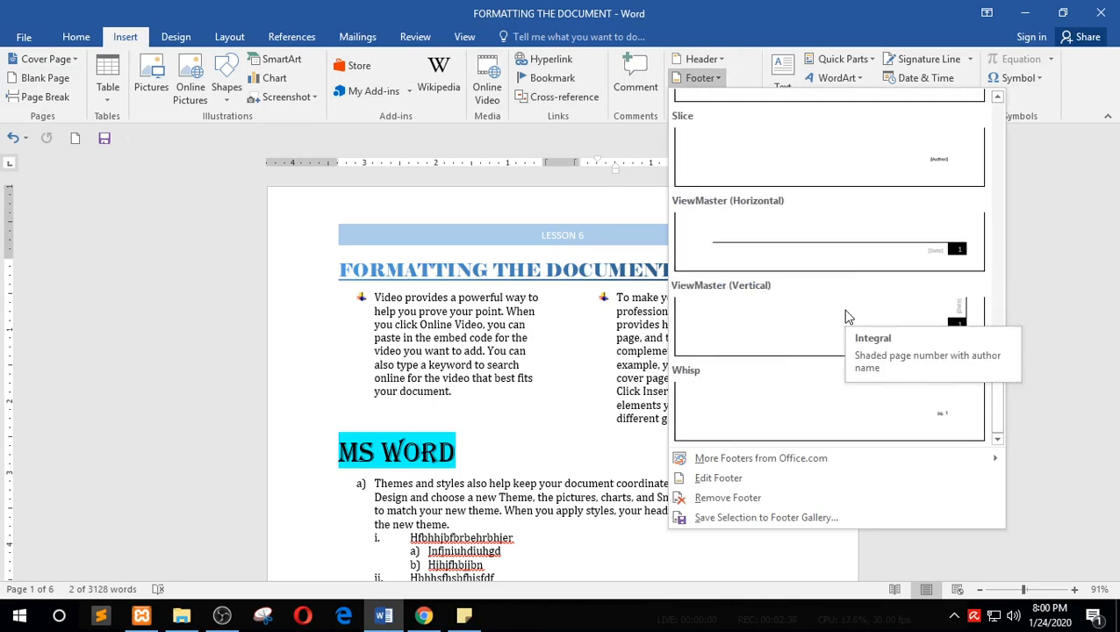
scroll(845, 318, up, 6)
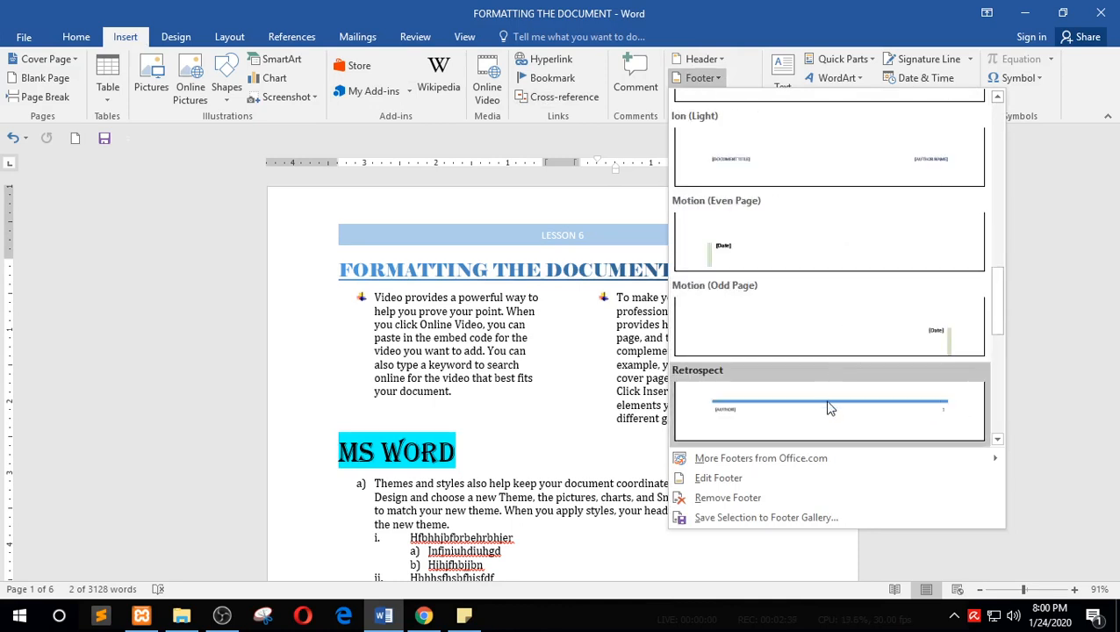
click(843, 387)
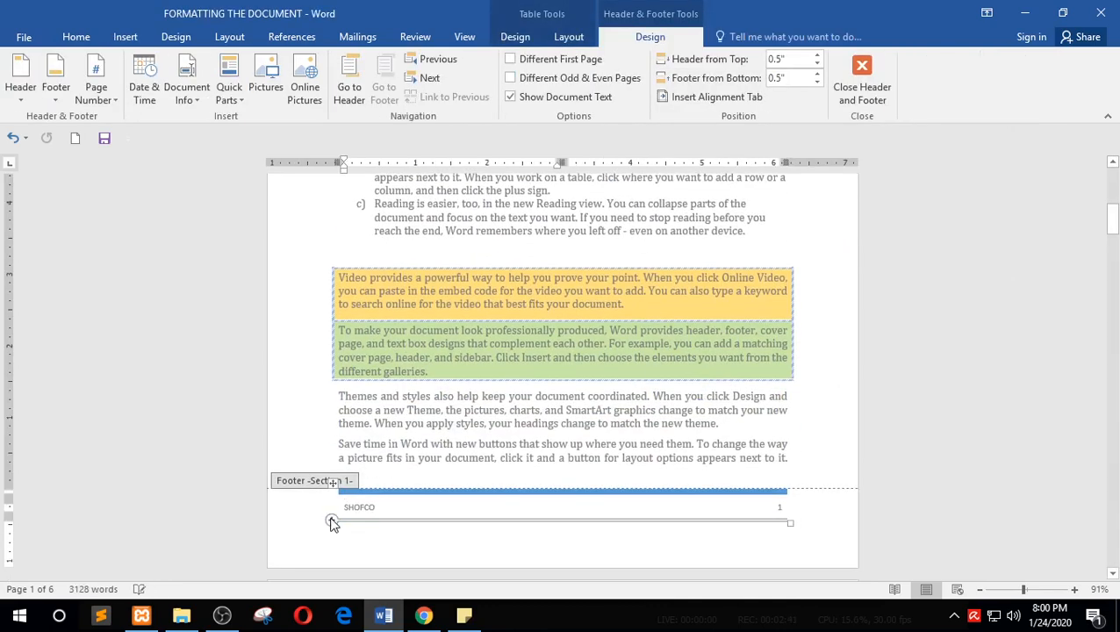
Replace the author in the page footer with the author's full name and return to the document body
double_click(367, 509)
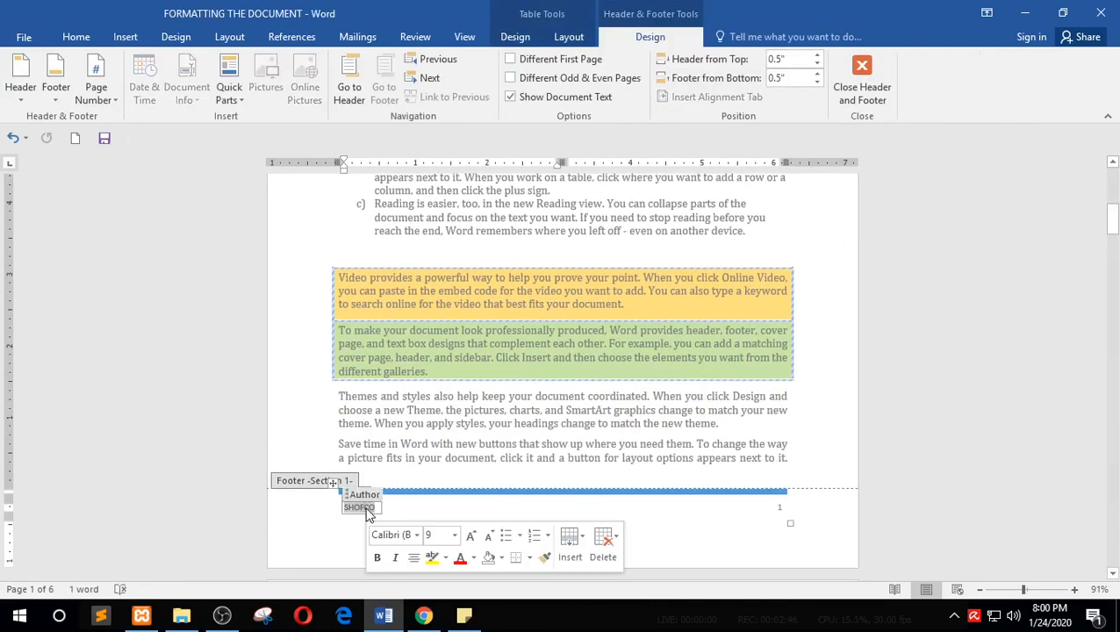
text(ODHIAMBO MOSES)
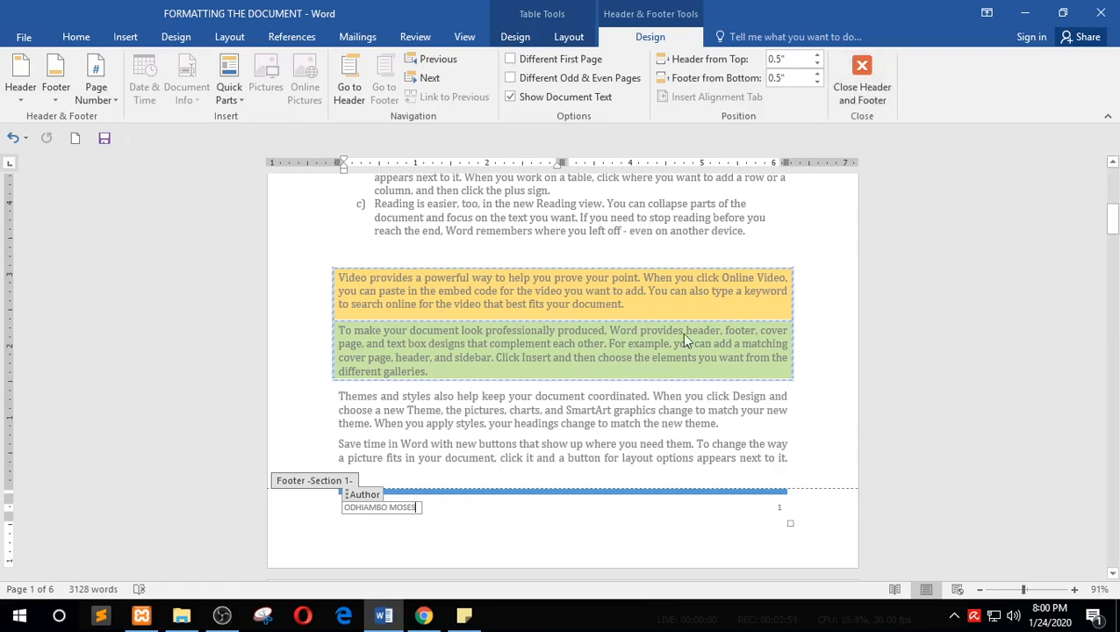
double_click(589, 288)
scroll(614, 290, up, 10)
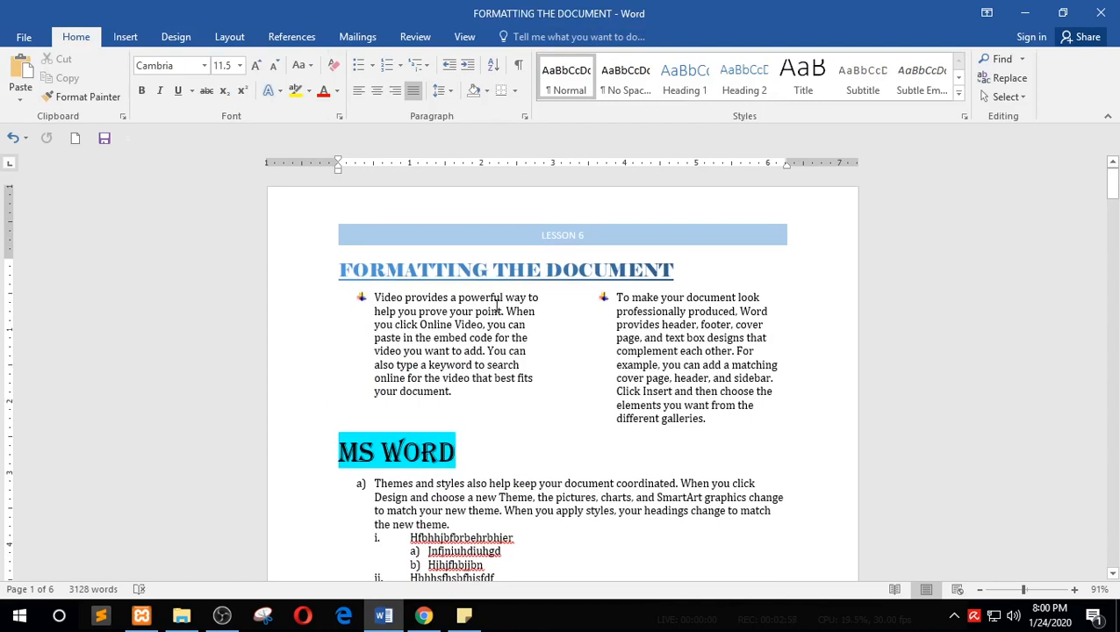
Insert a page number at the bottom of the page in the Dots style
click(124, 39)
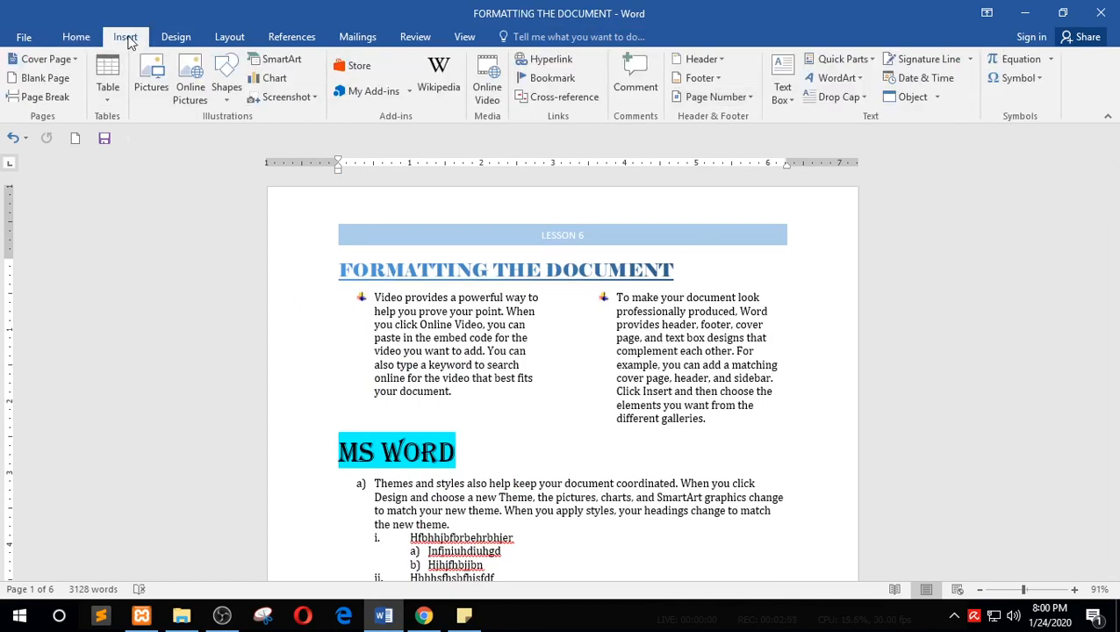
click(716, 97)
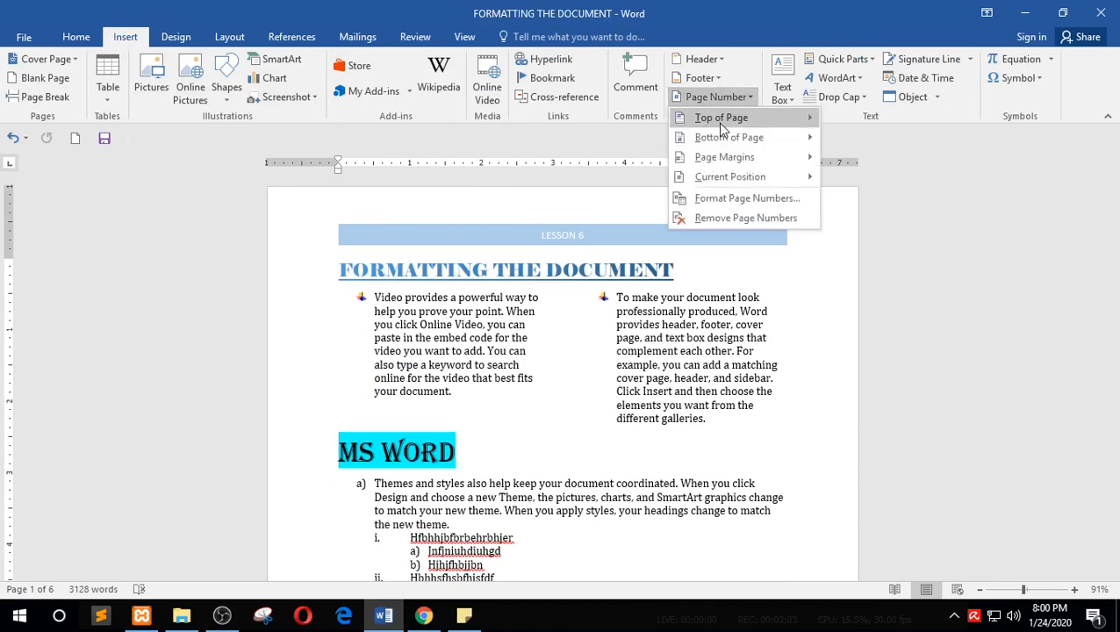
mouse_move(718, 119)
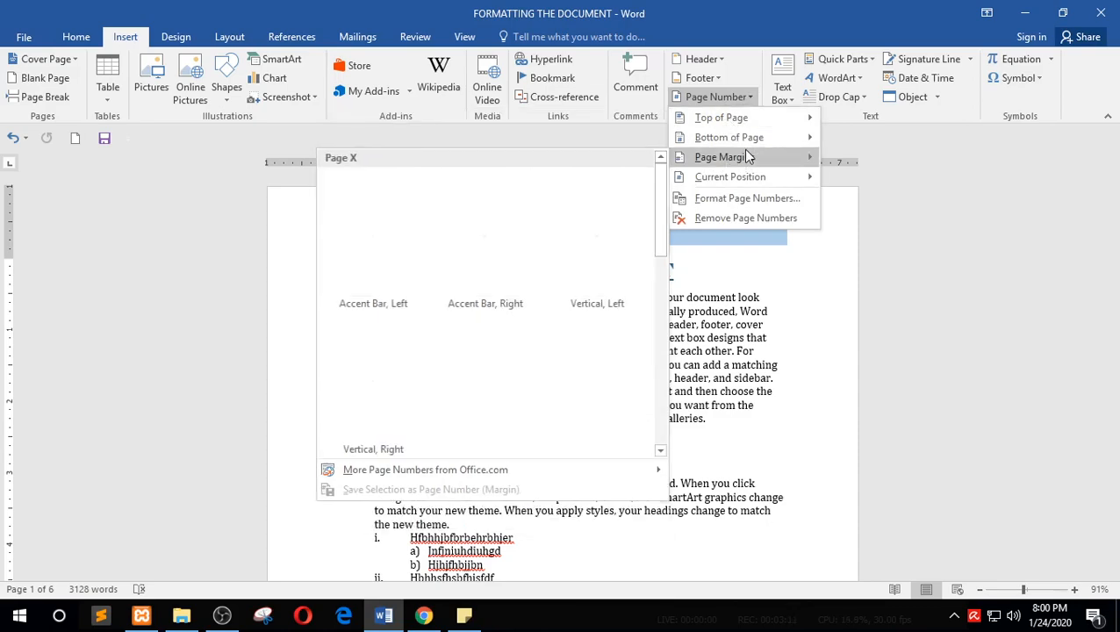
mouse_move(757, 145)
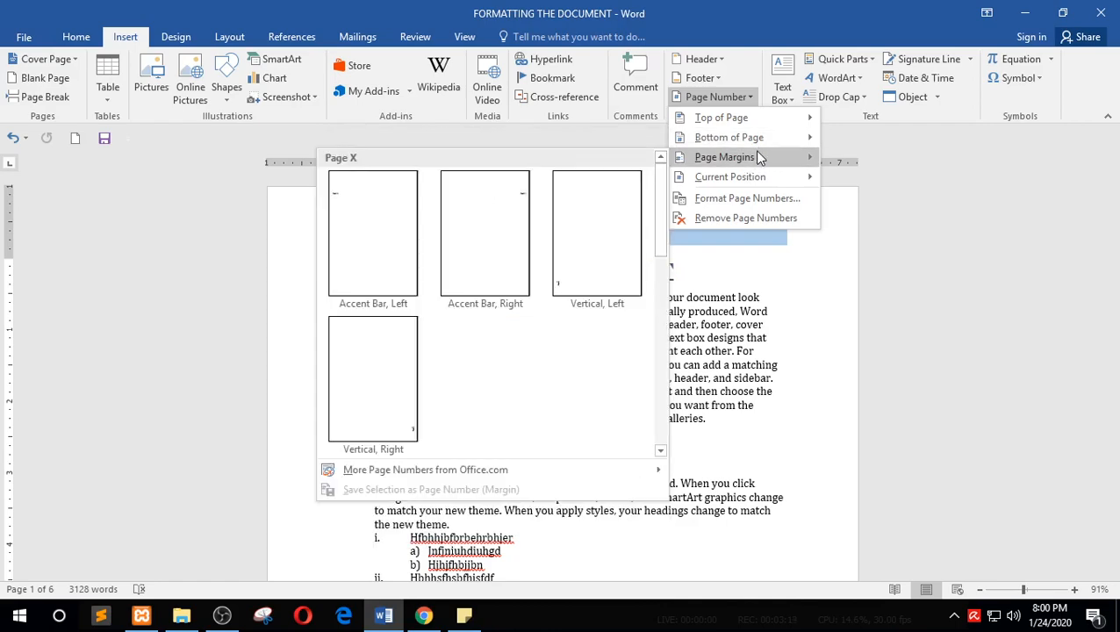
mouse_move(747, 180)
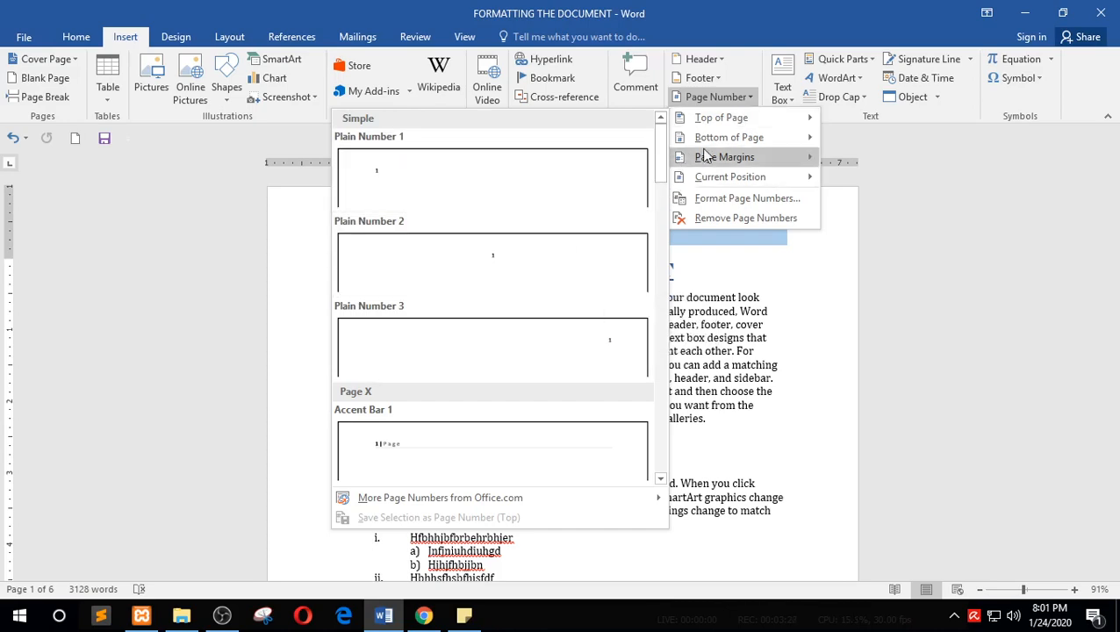
mouse_move(714, 145)
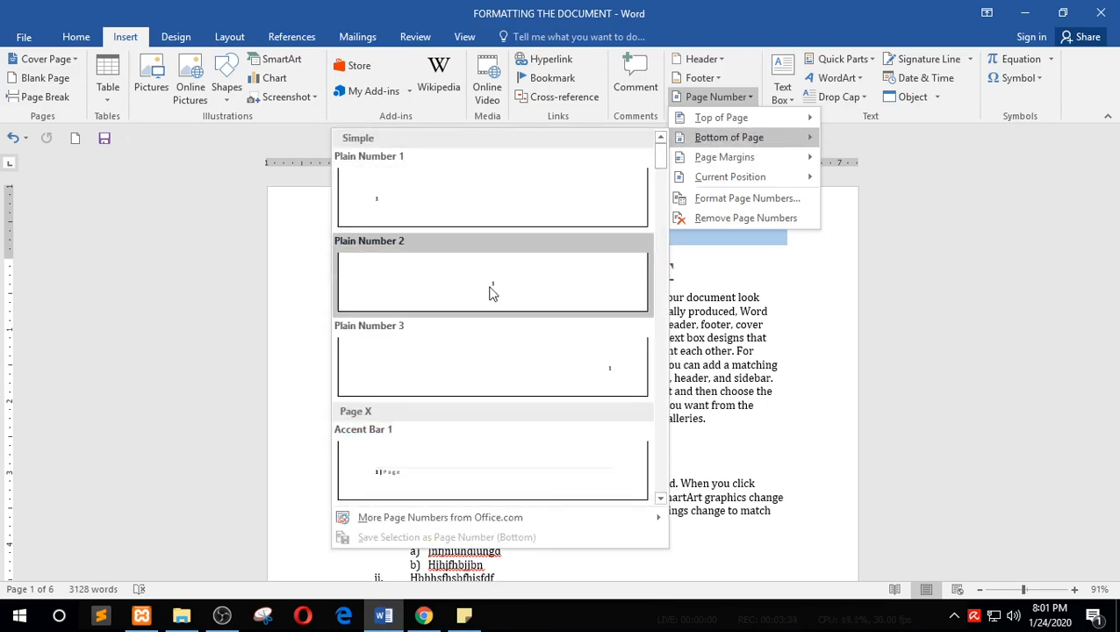
scroll(490, 292, down, 5)
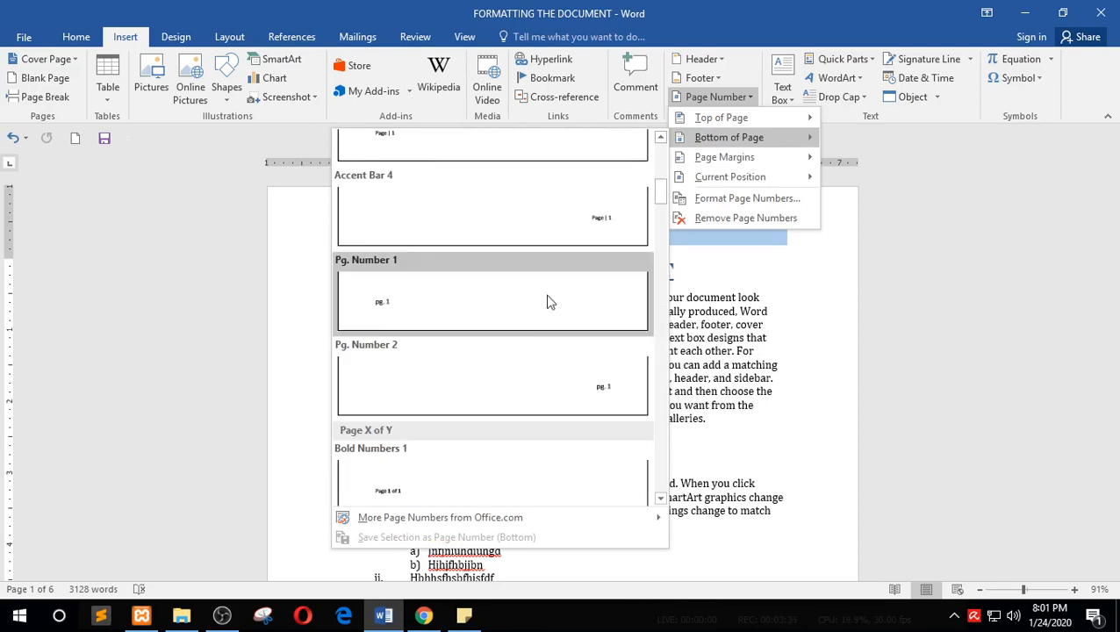
scroll(559, 254, up, 5)
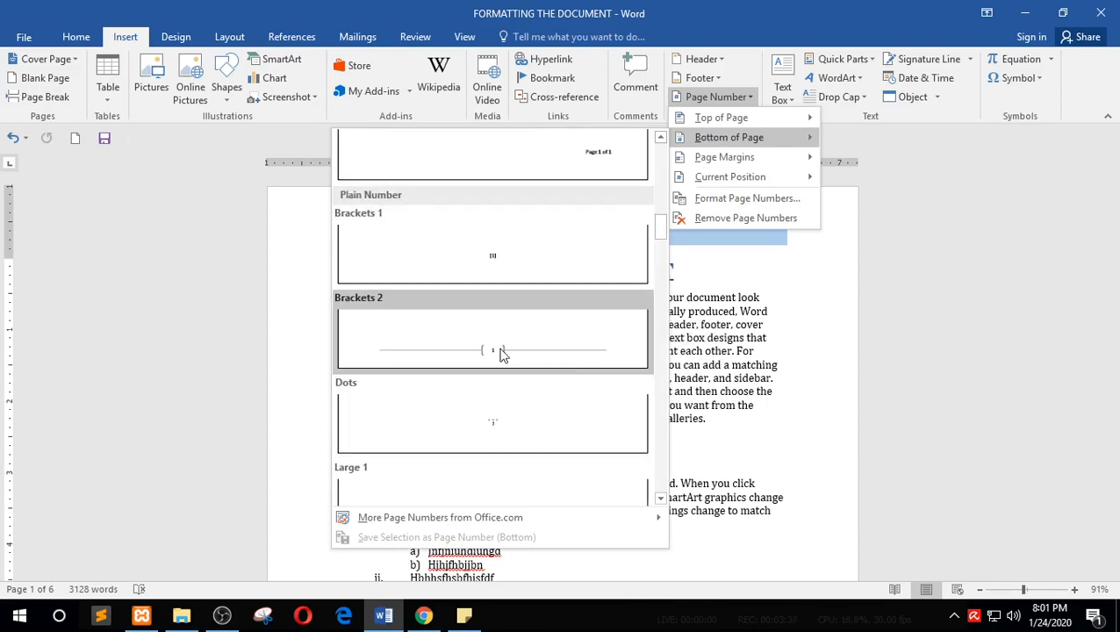
scroll(500, 354, down, 3)
scroll(495, 352, up, 3)
click(510, 430)
Check the header and page number on the following pages and close header and footer editing
scroll(655, 342, down, 3)
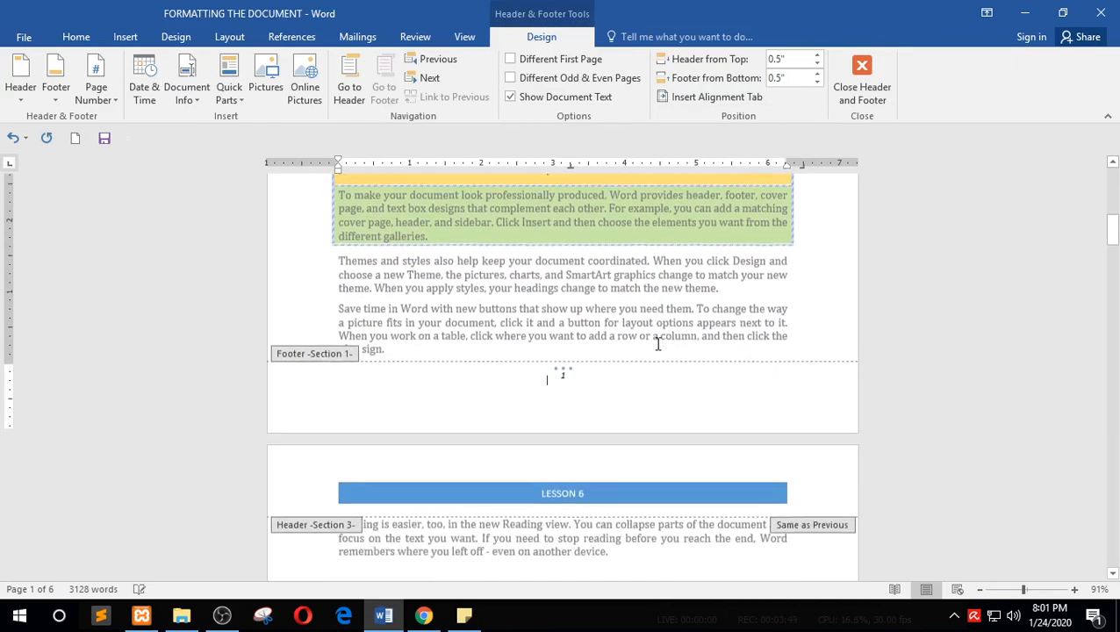
scroll(594, 362, down, 10)
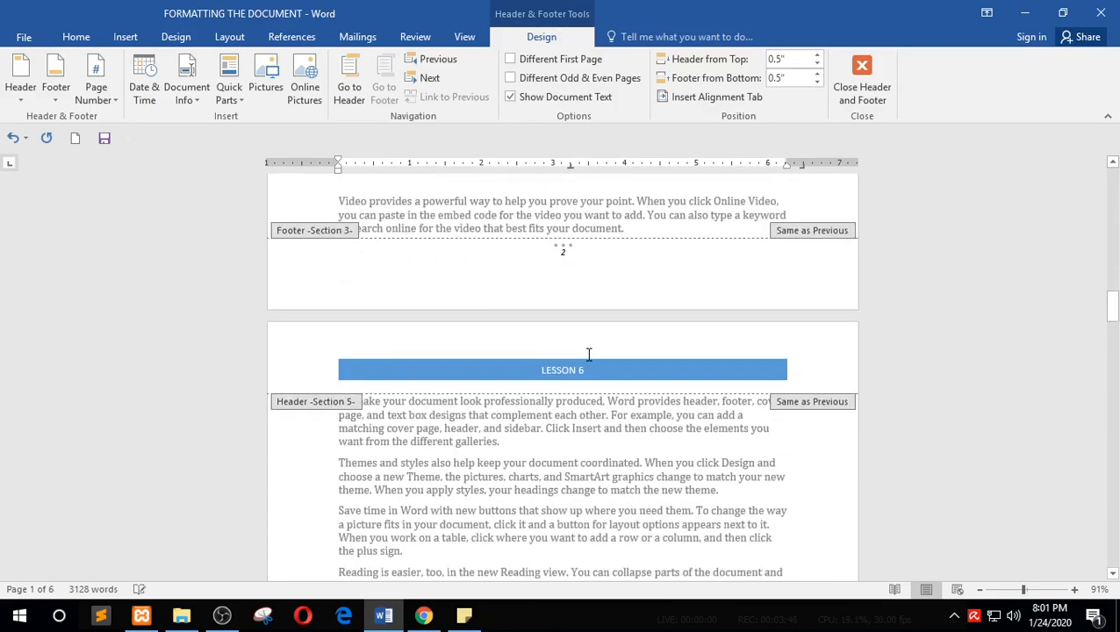
scroll(603, 330, down, 5)
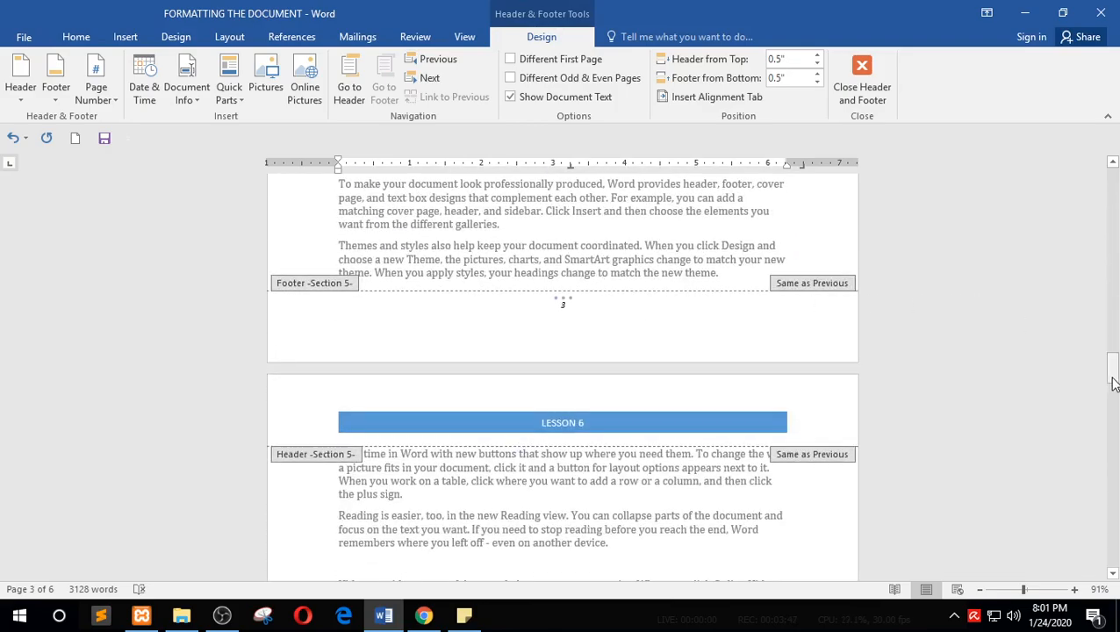
drag(1114, 384, 1109, 186)
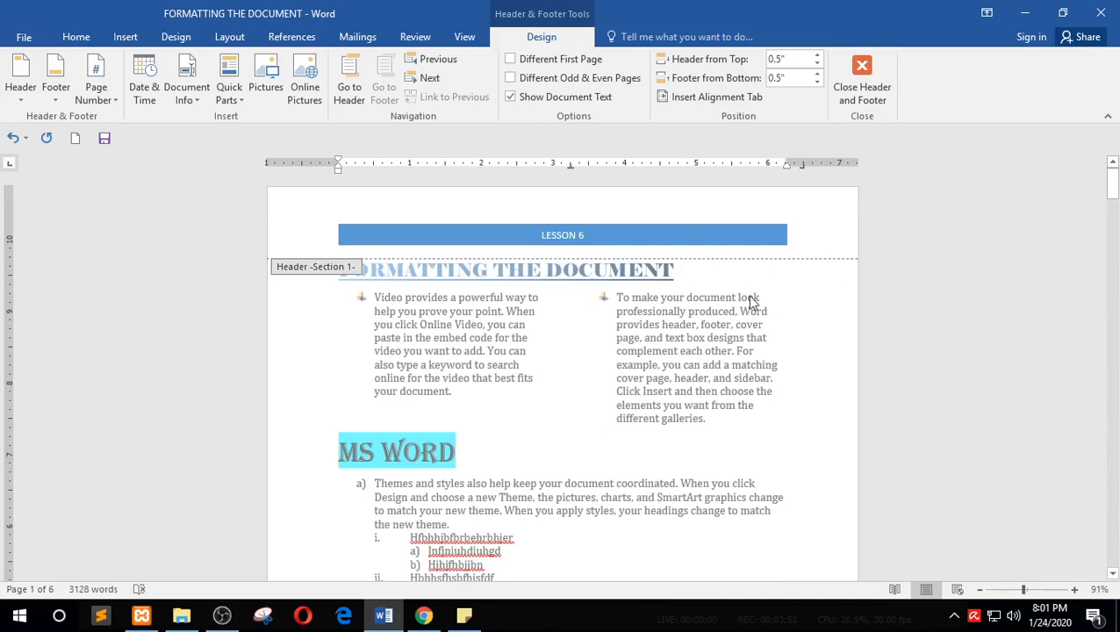
click(859, 95)
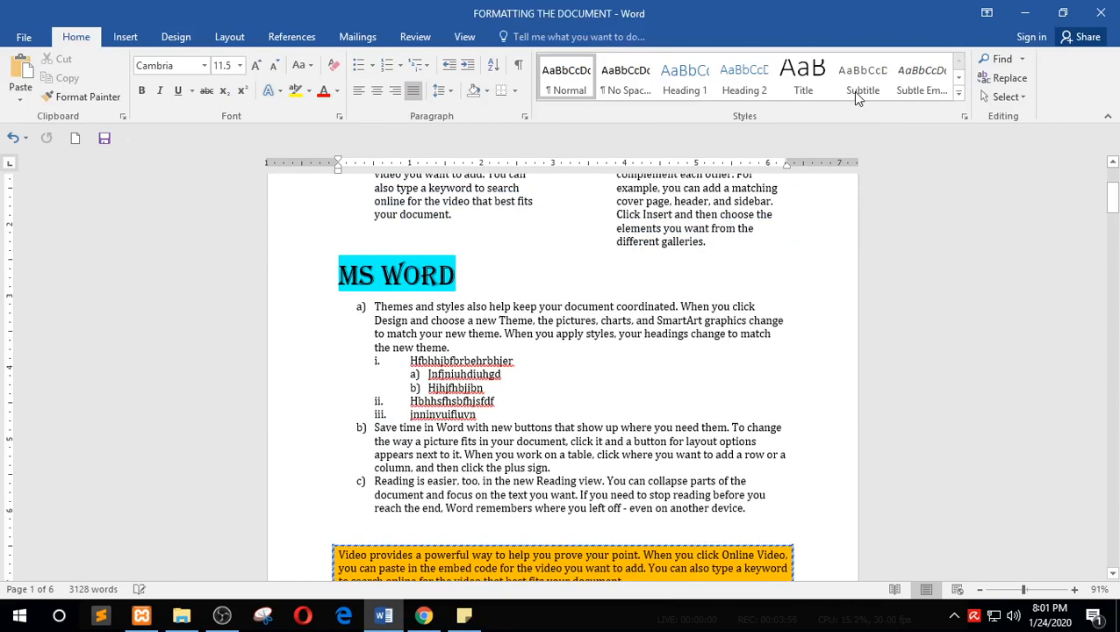
scroll(502, 312, up, 4)
scroll(513, 305, down, 3)
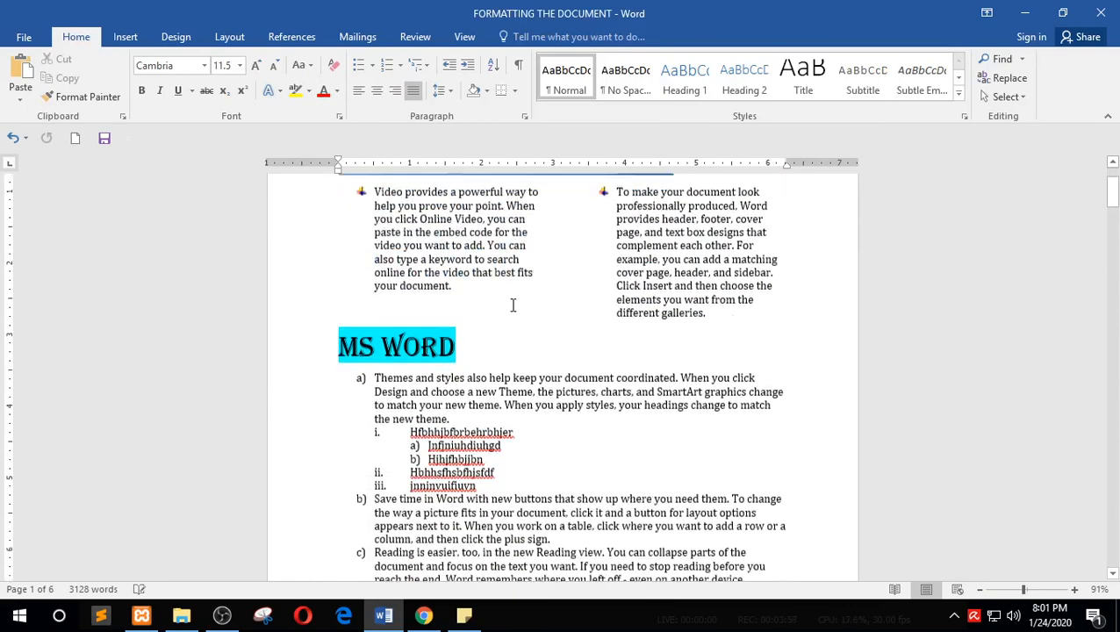
Remove the header from the document and check the start of the first page
click(133, 43)
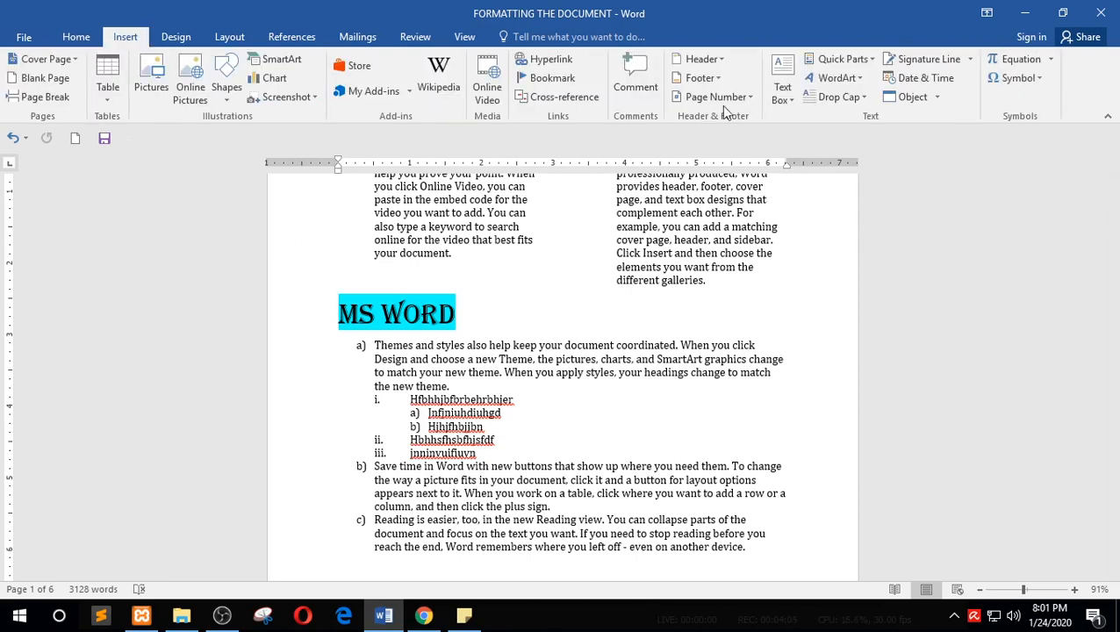
click(707, 64)
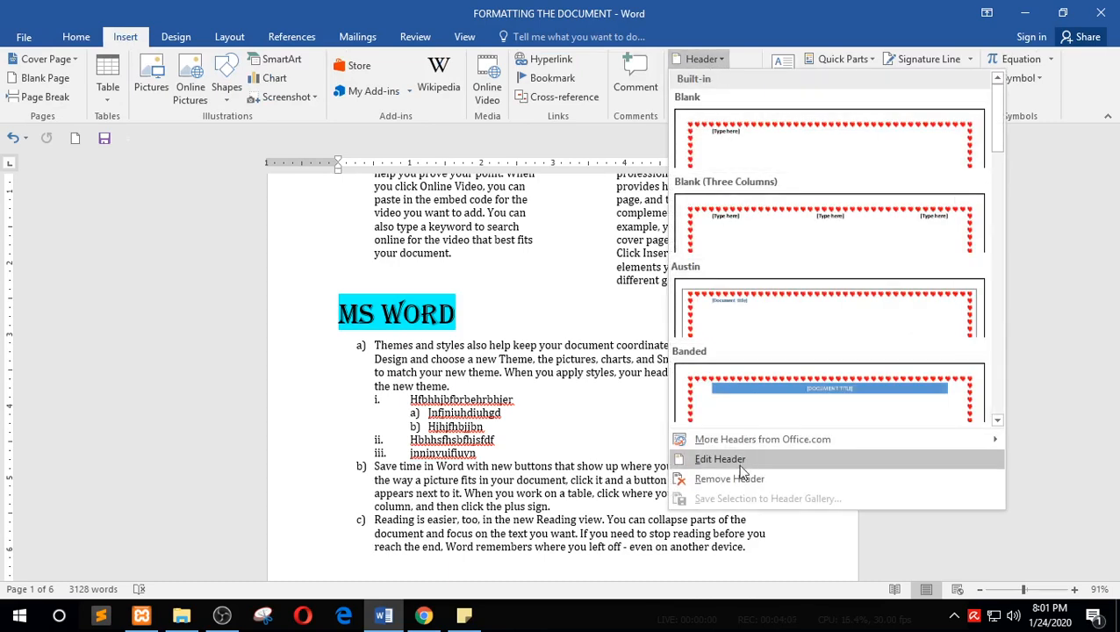
click(757, 480)
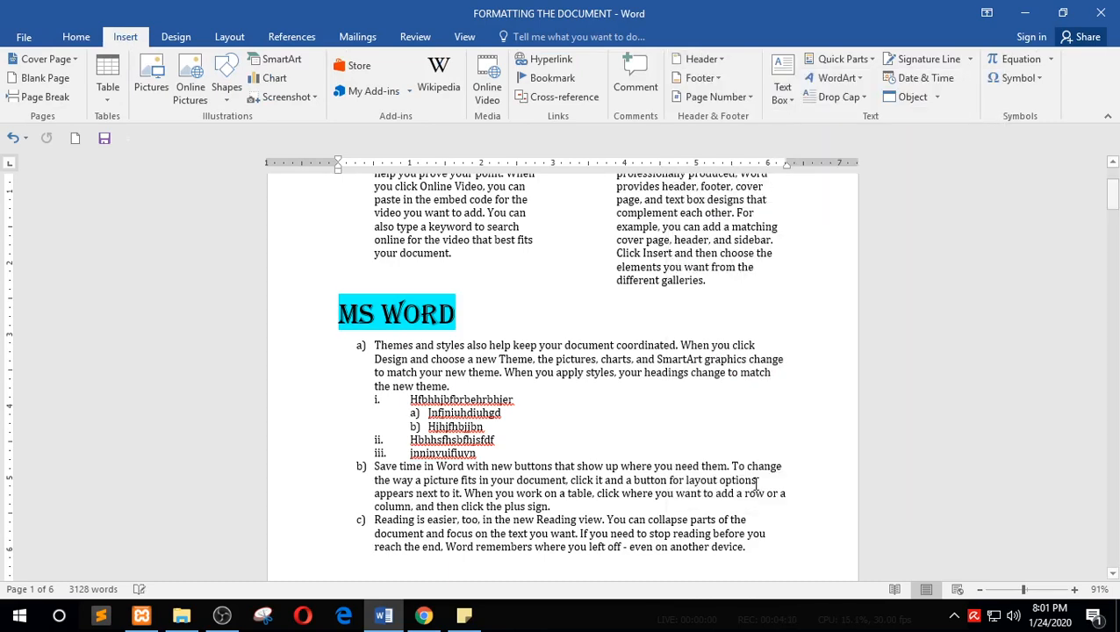
scroll(665, 366, up, 3)
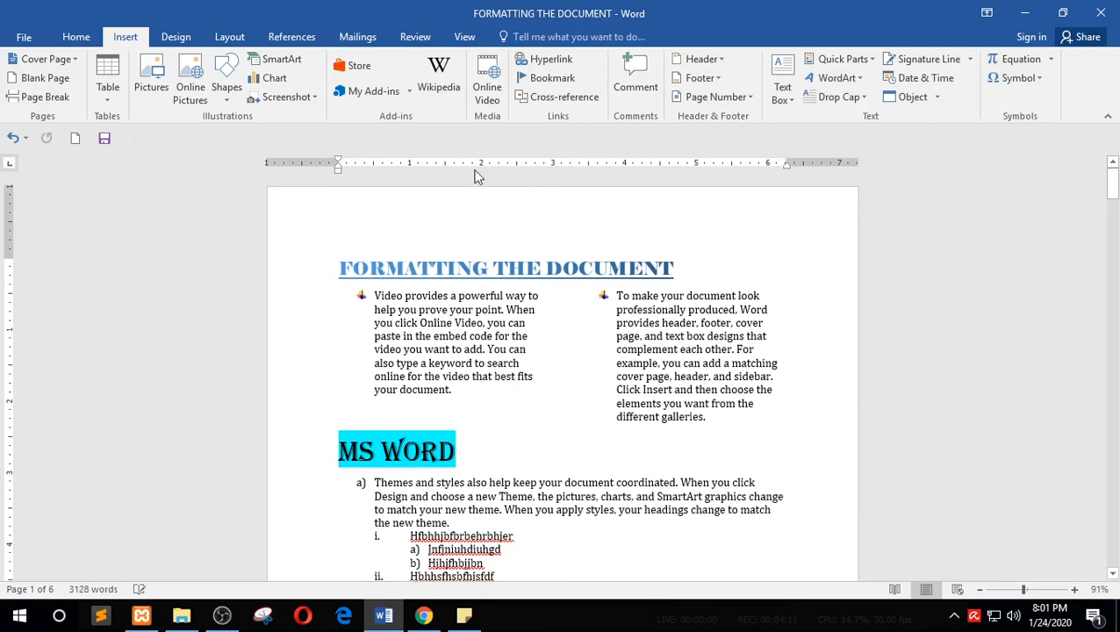
Remove the footer and the page numbers from the document and check the pages
click(699, 79)
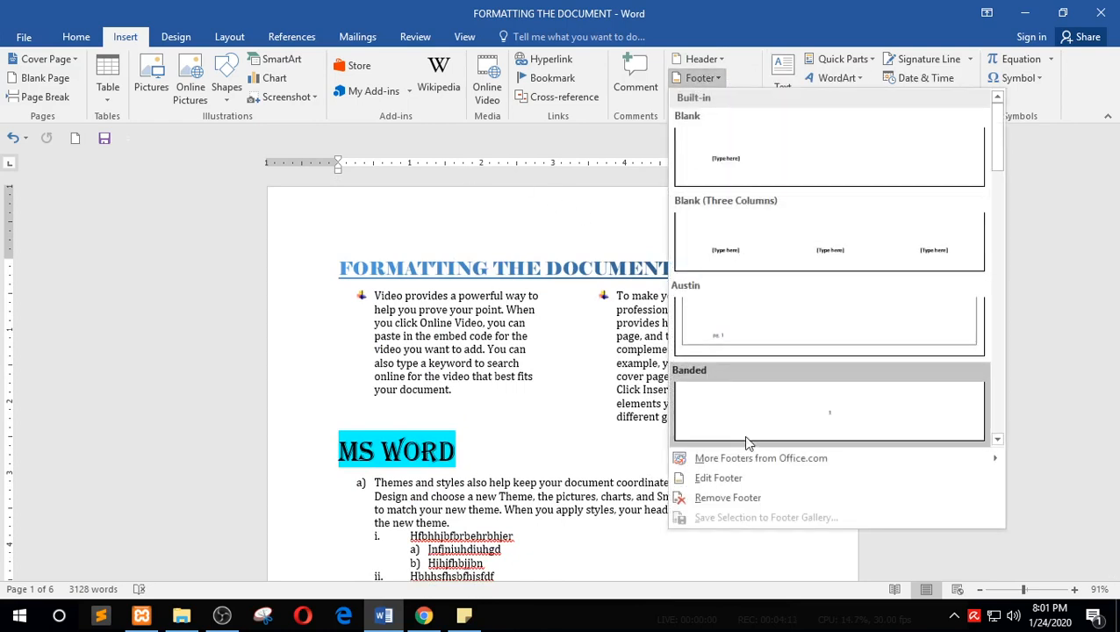
click(728, 498)
click(717, 98)
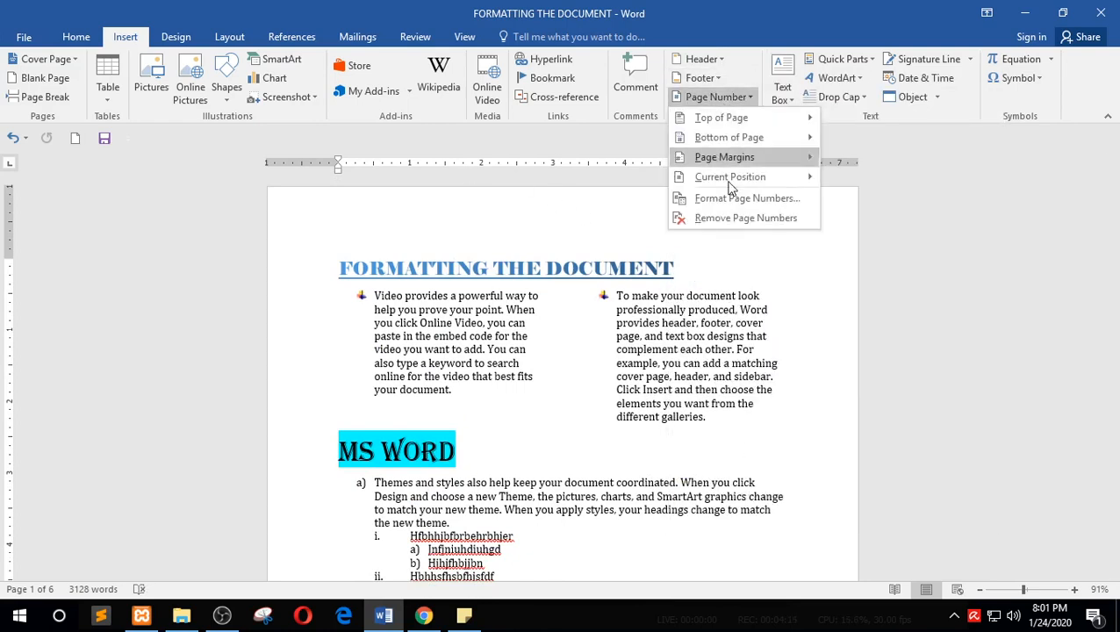
click(746, 219)
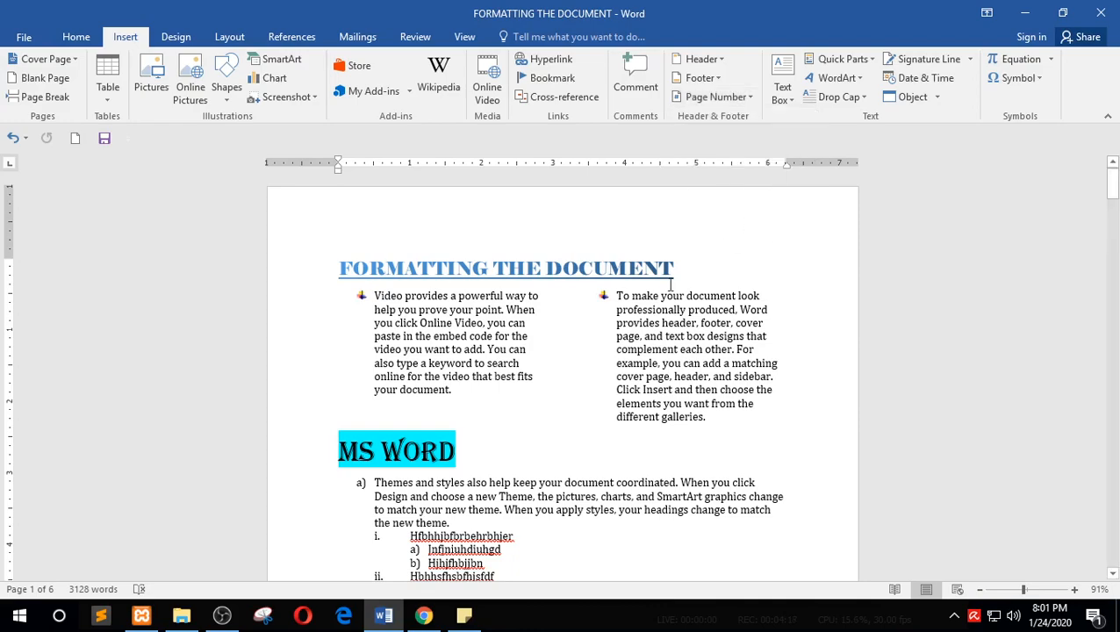
scroll(586, 512, down, 15)
scroll(587, 512, up, 15)
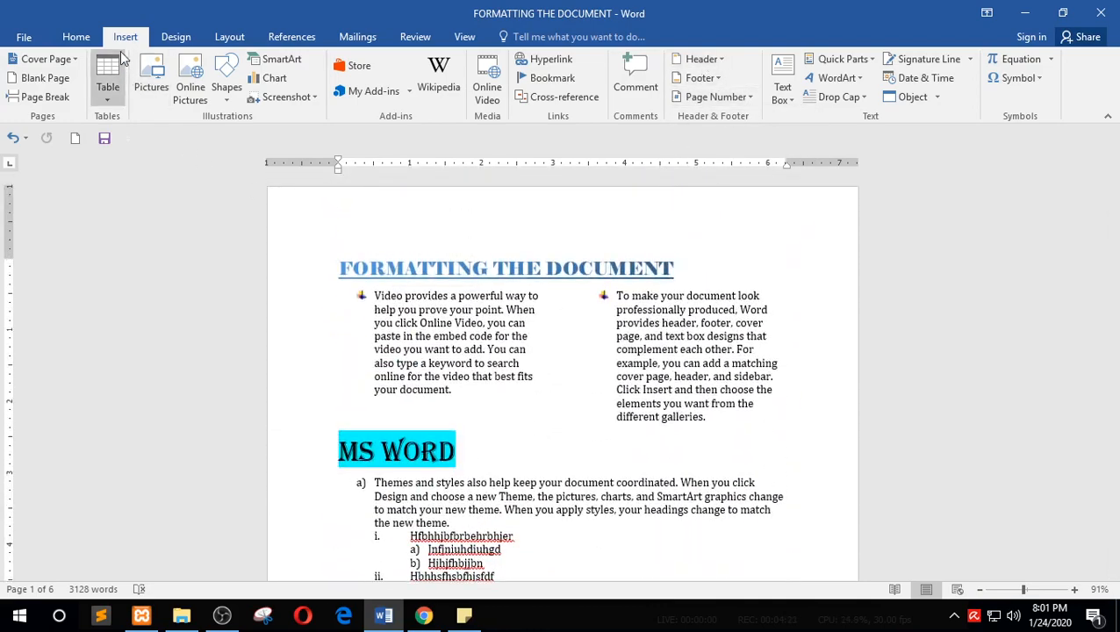
Insert the built-in Banded header and the built-in Filigree footer
click(701, 58)
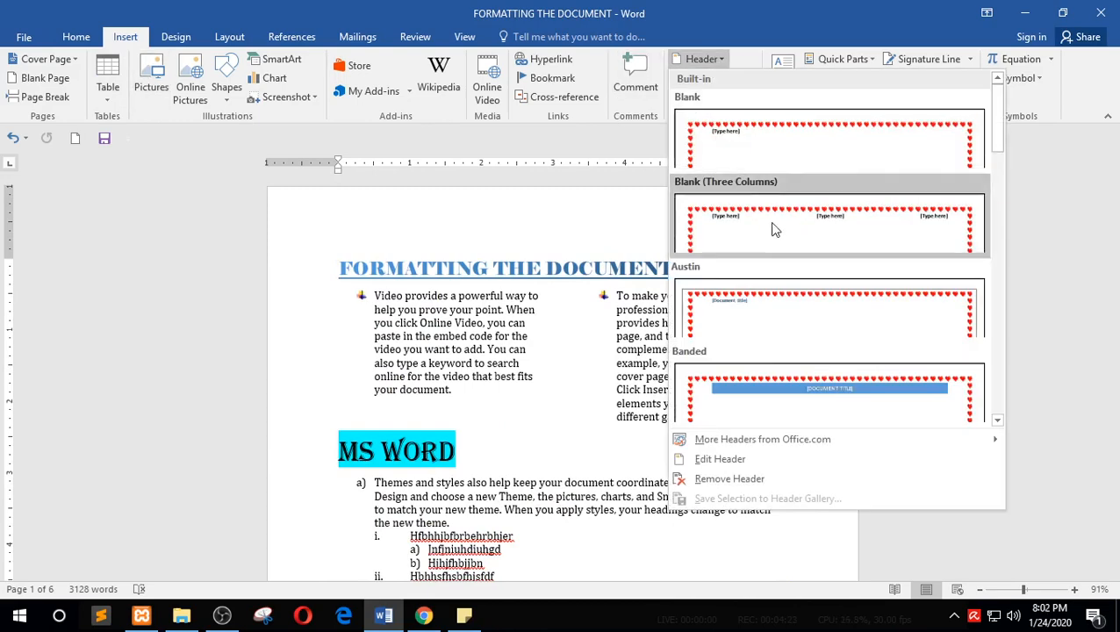
click(821, 397)
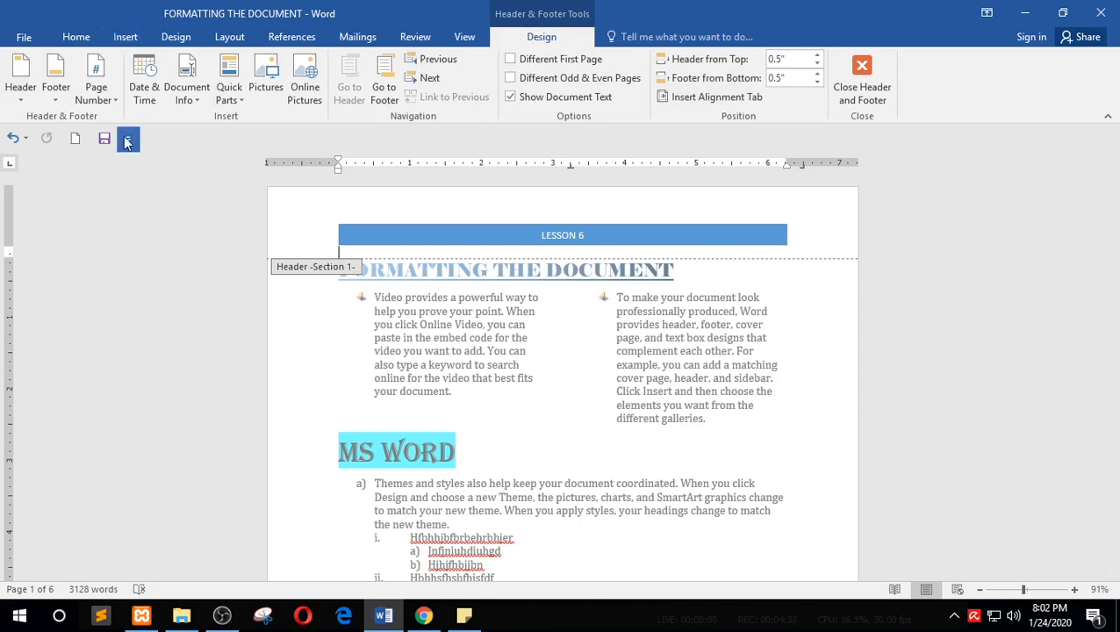
click(54, 90)
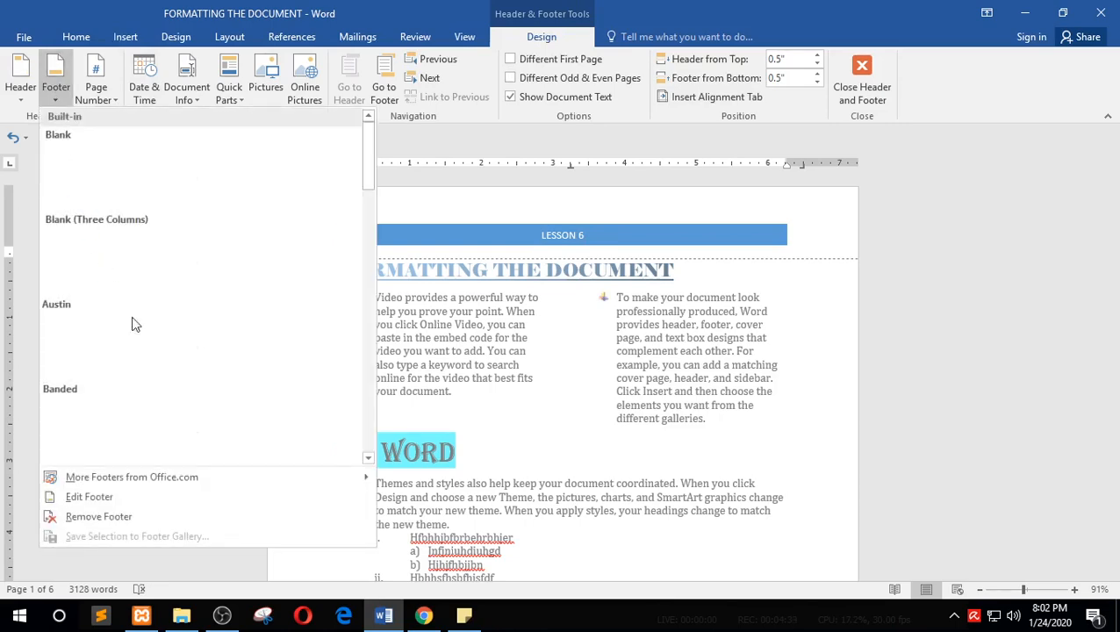
scroll(206, 413, down, 5)
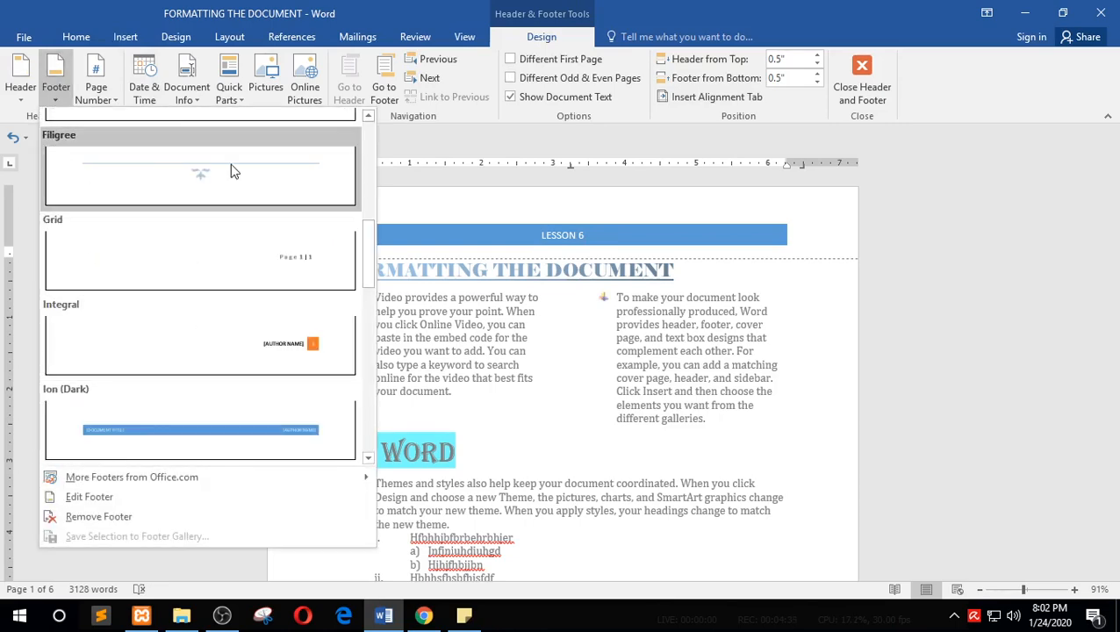
click(230, 163)
Insert a Dots-style page number at the bottom of the page and close header and footer editing
click(97, 94)
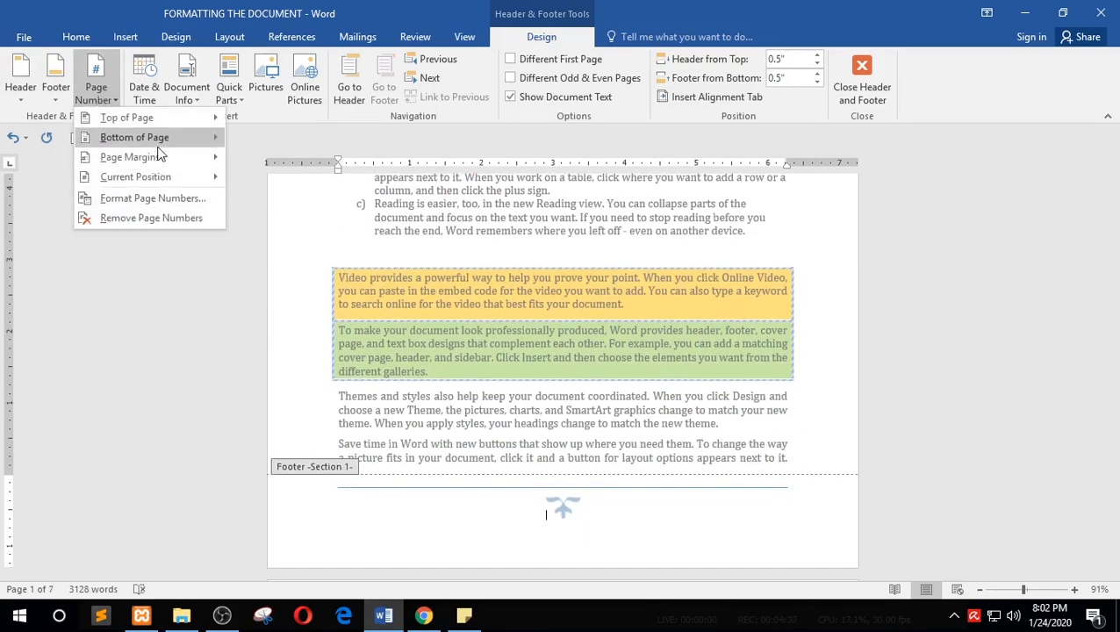
mouse_move(163, 139)
scroll(384, 404, down, 6)
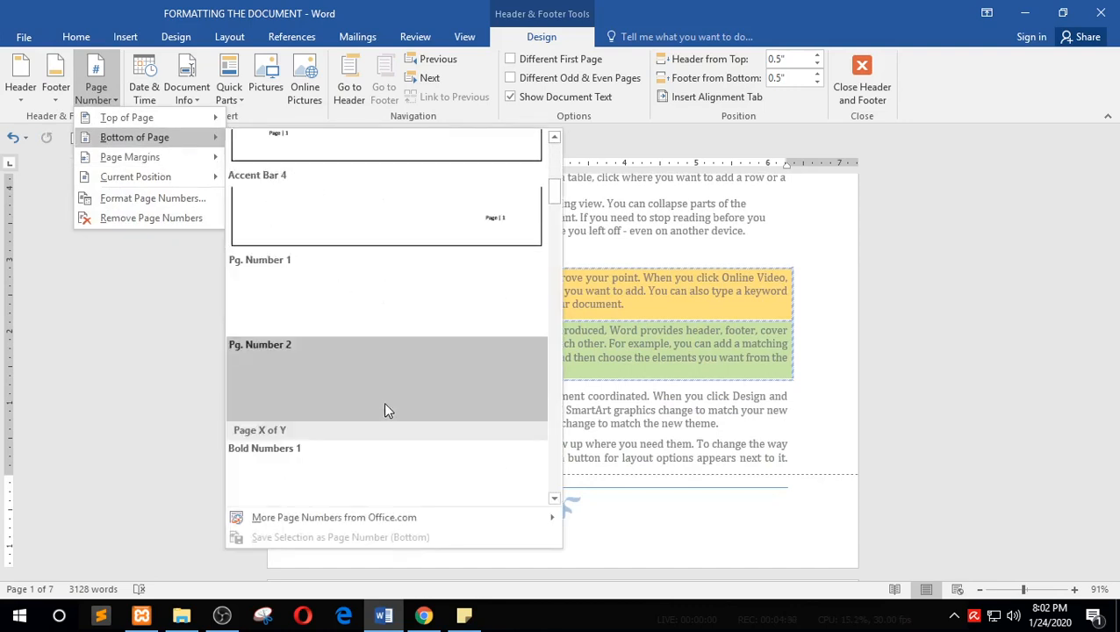
scroll(426, 351, down, 3)
scroll(432, 400, down, 3)
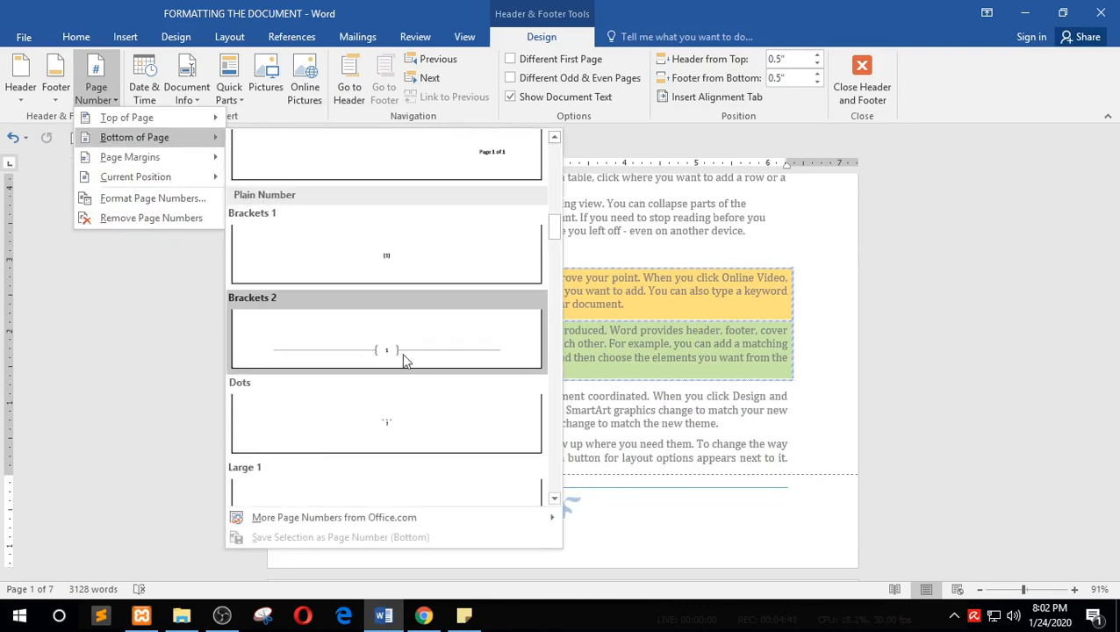
click(402, 422)
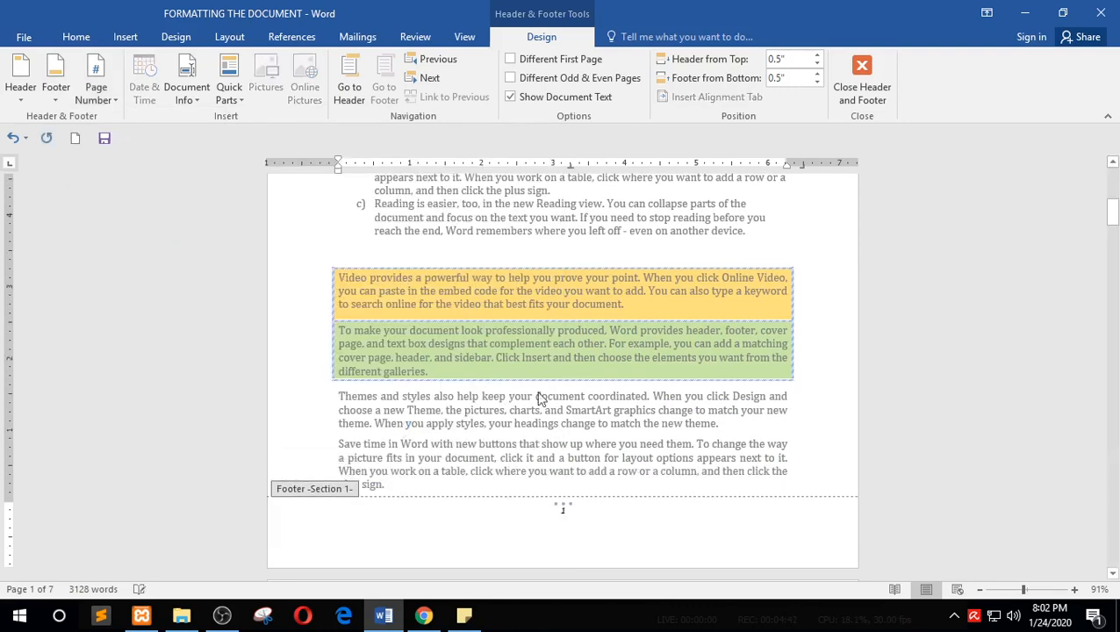
click(846, 88)
scroll(672, 293, up, 1)
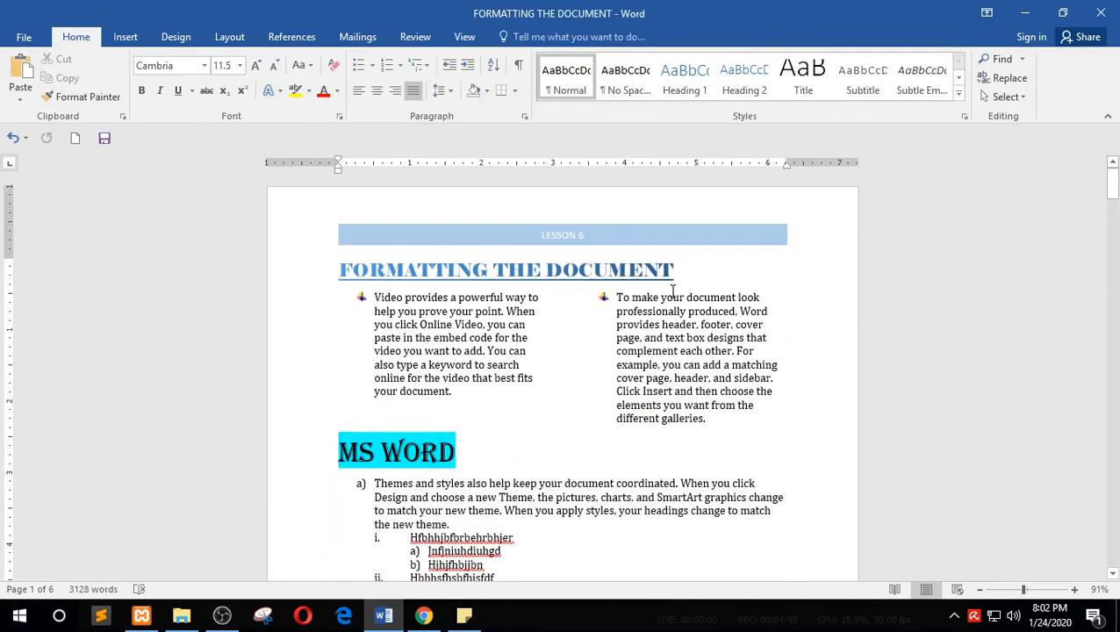
click(124, 36)
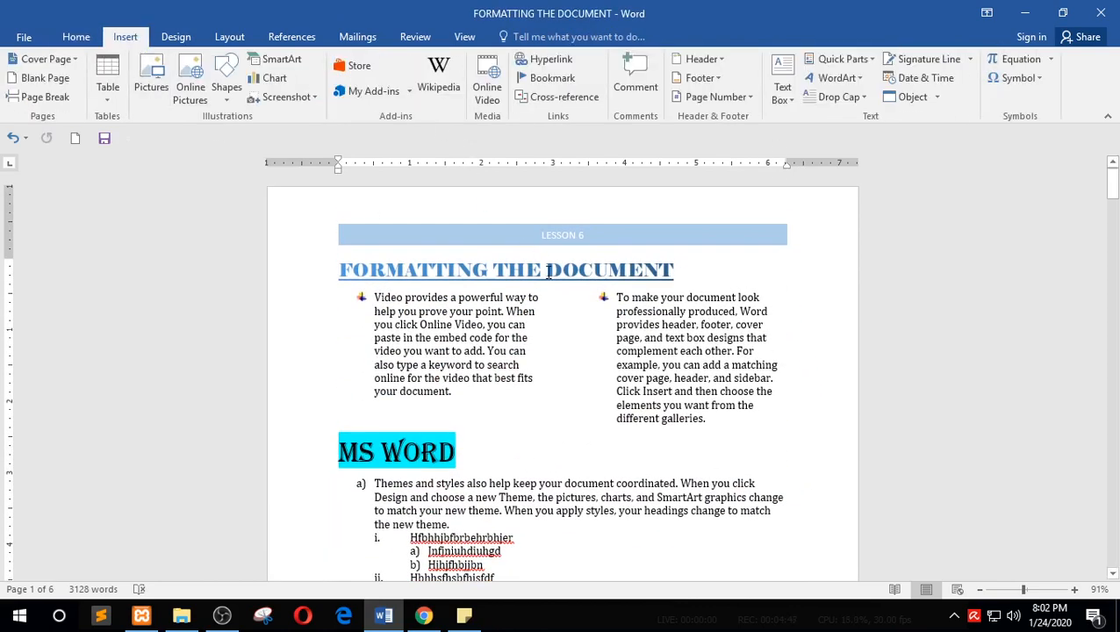
Check the page numbers in the document and review the available number formats in the page number format settings
scroll(579, 307, down, 15)
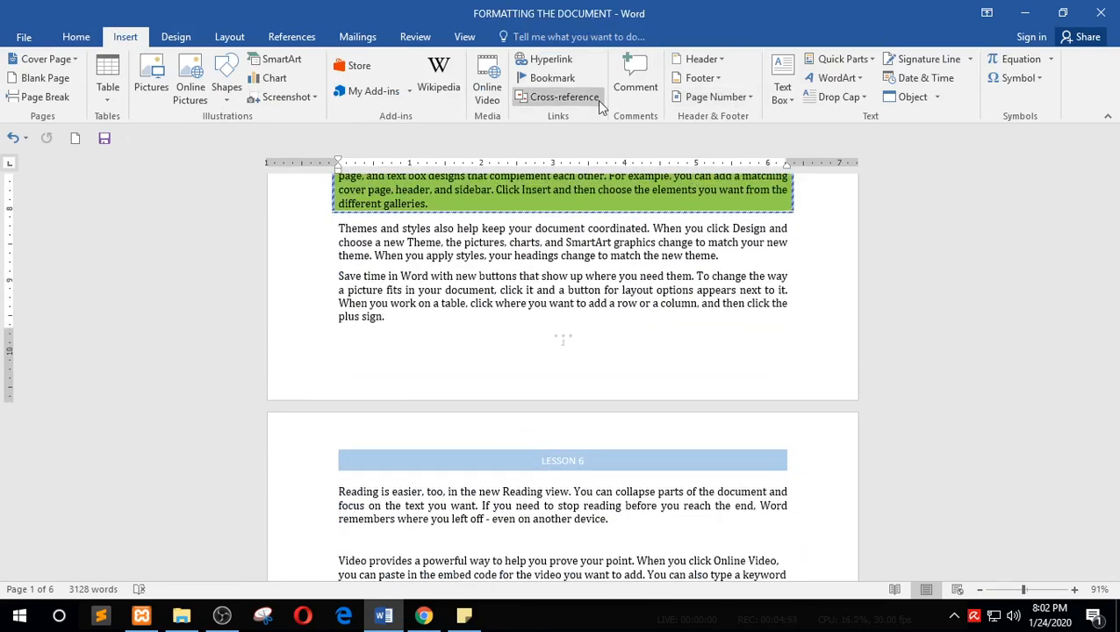
click(738, 99)
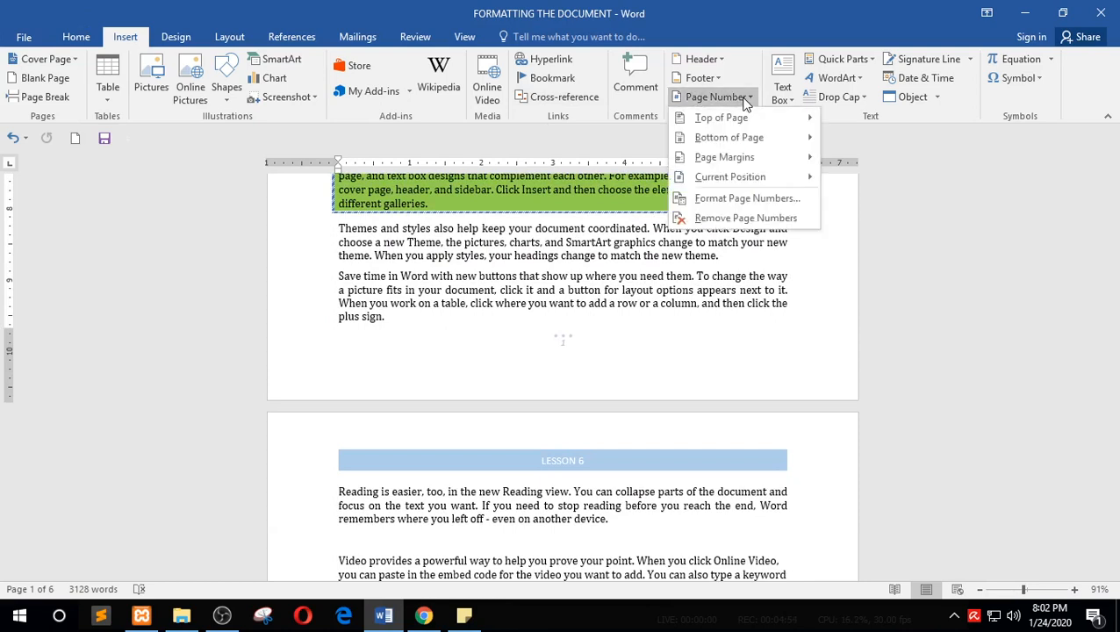
click(735, 200)
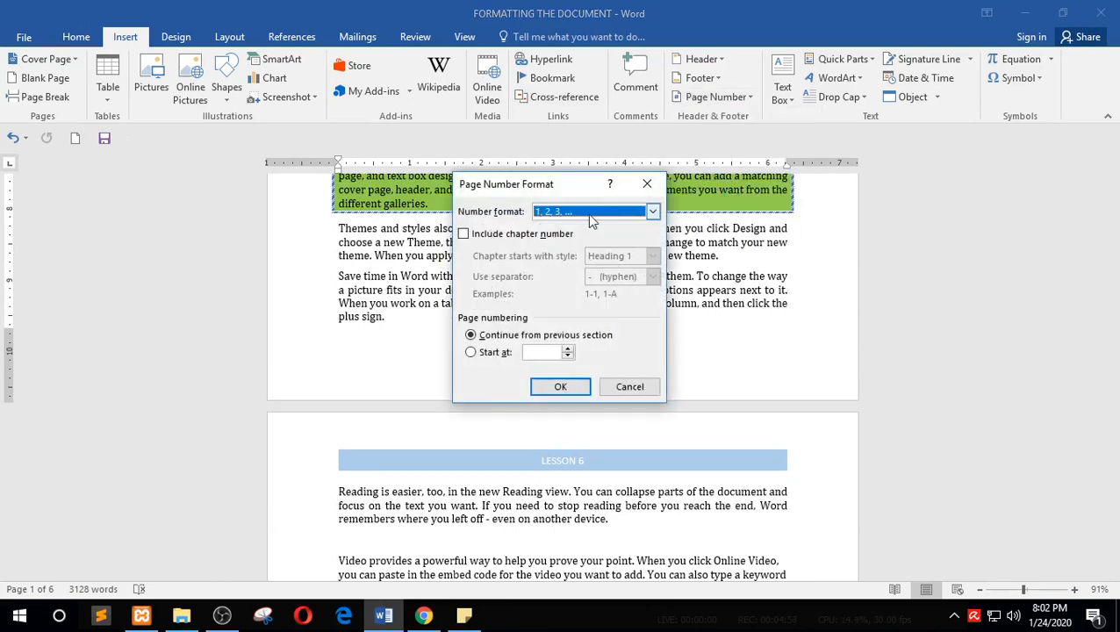
click(587, 213)
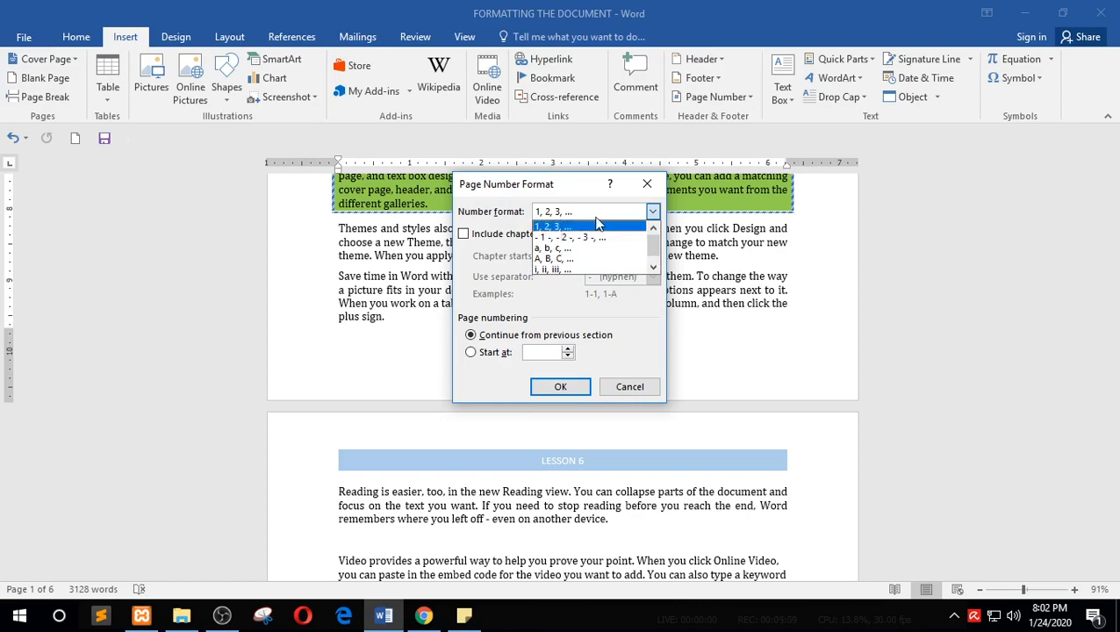
click(645, 186)
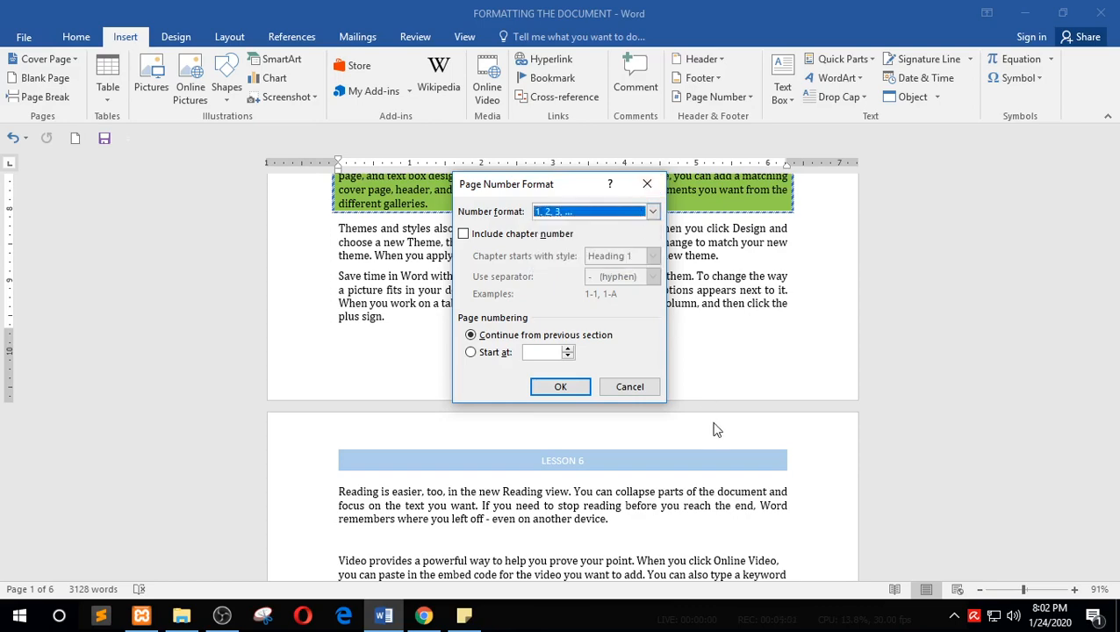
click(645, 187)
double_click(566, 353)
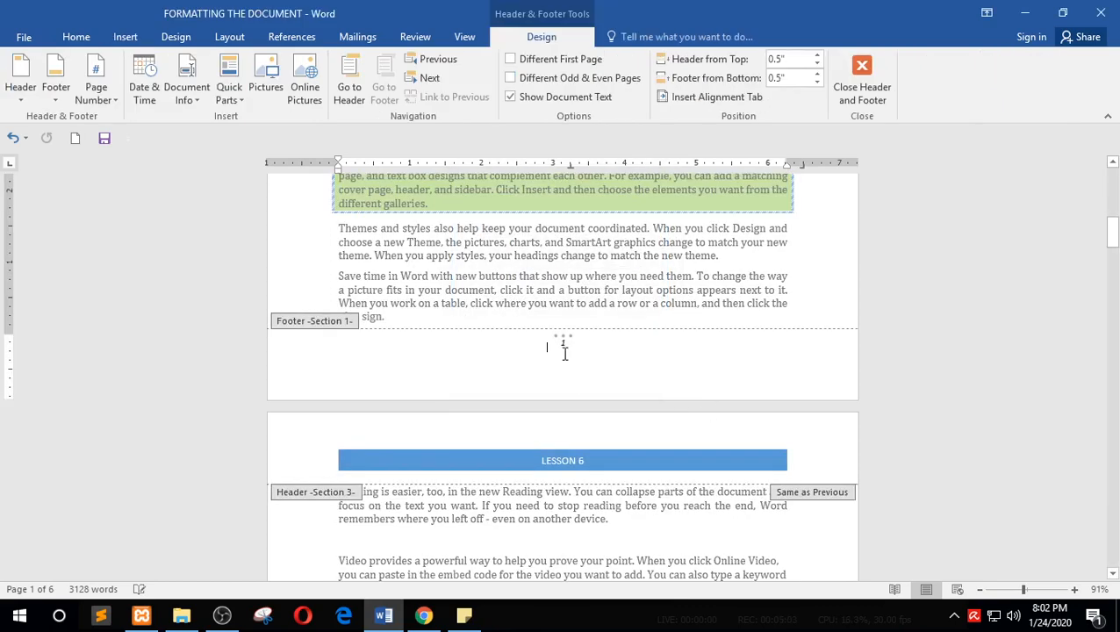
click(565, 342)
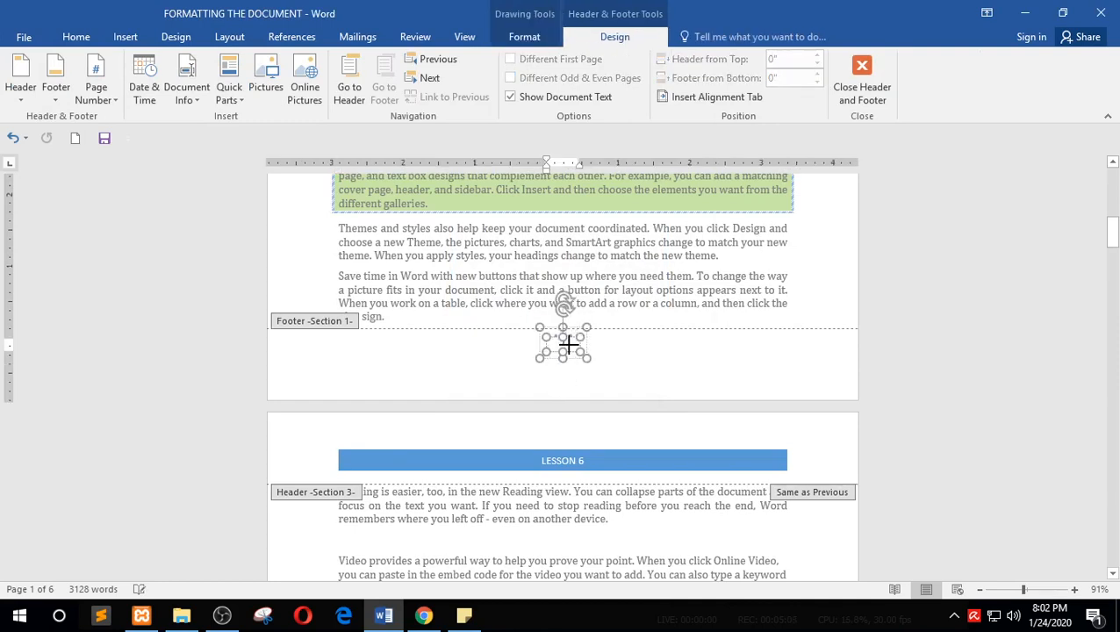
right_click(568, 348)
click(482, 353)
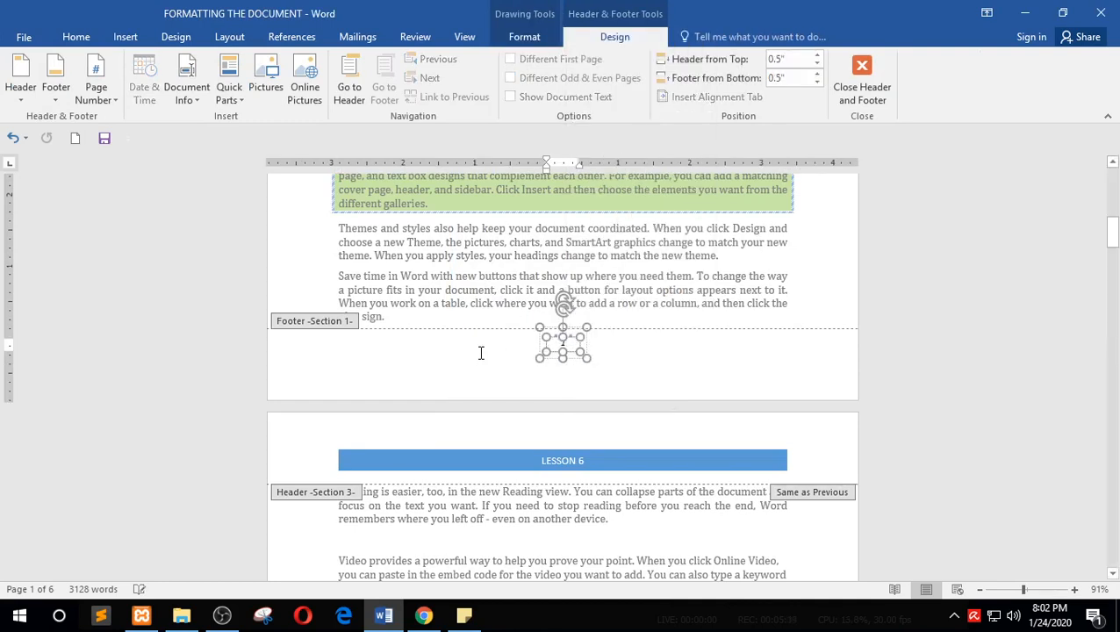
click(551, 395)
click(561, 340)
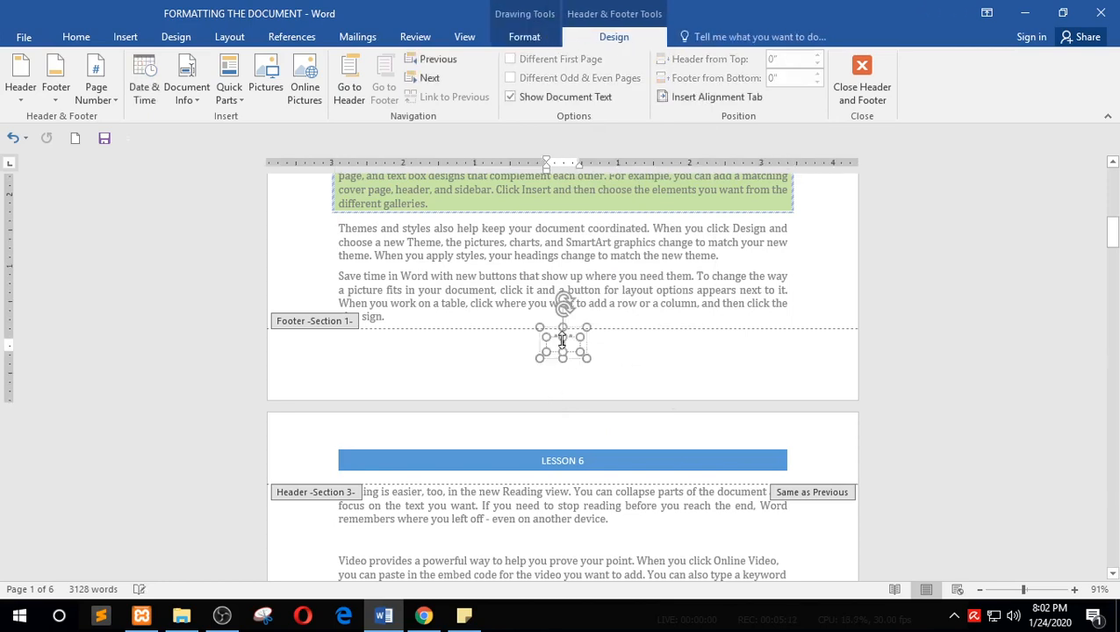
double_click(570, 344)
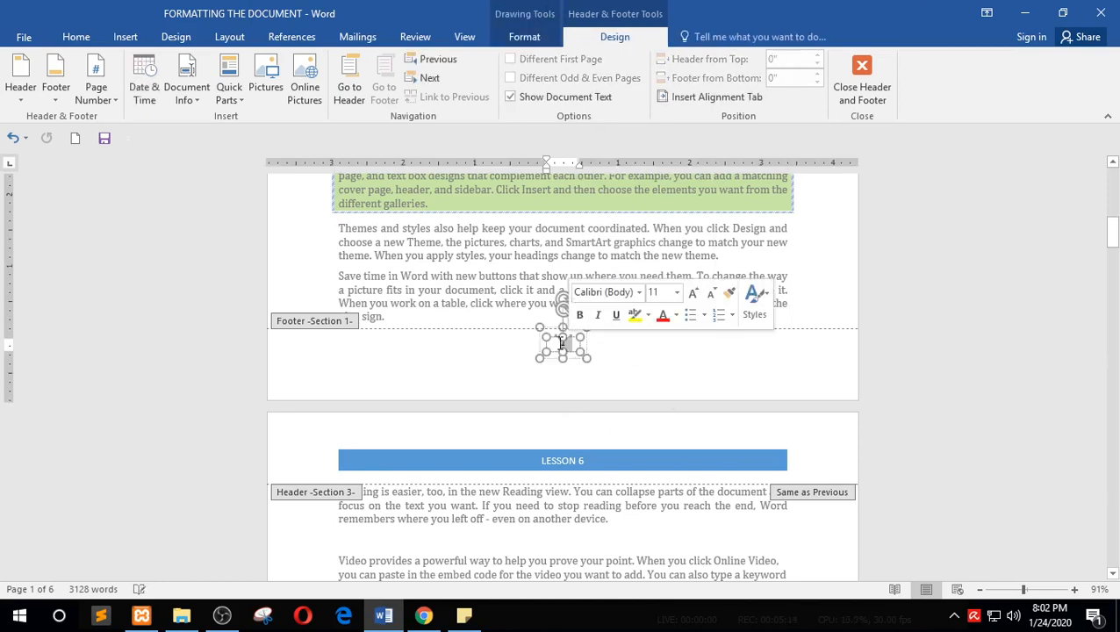
click(564, 344)
right_click(563, 344)
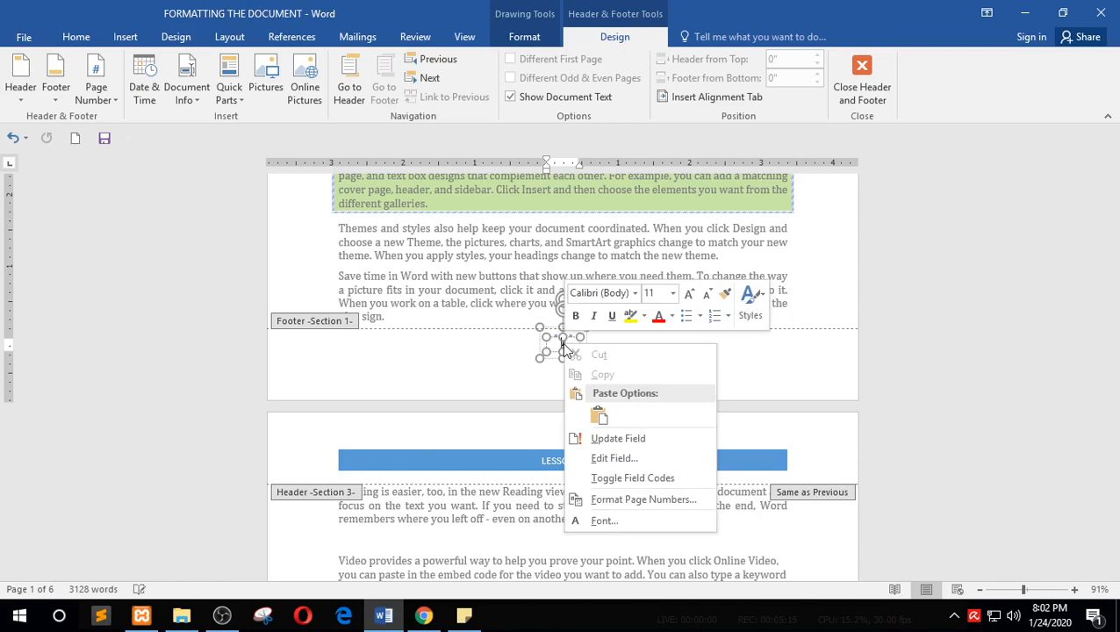
click(646, 500)
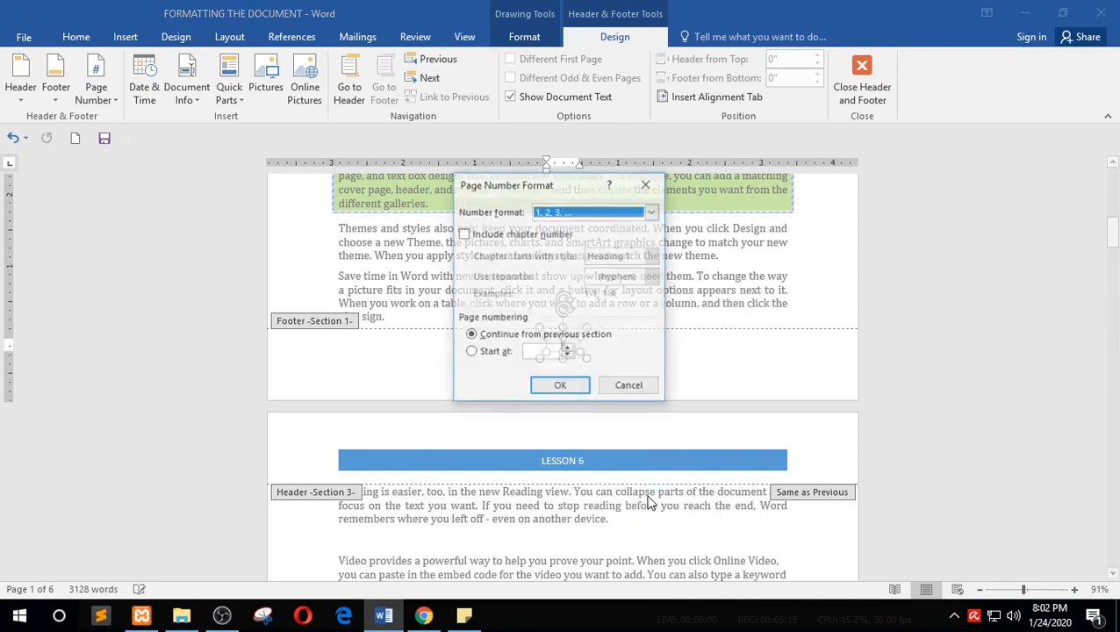
click(641, 386)
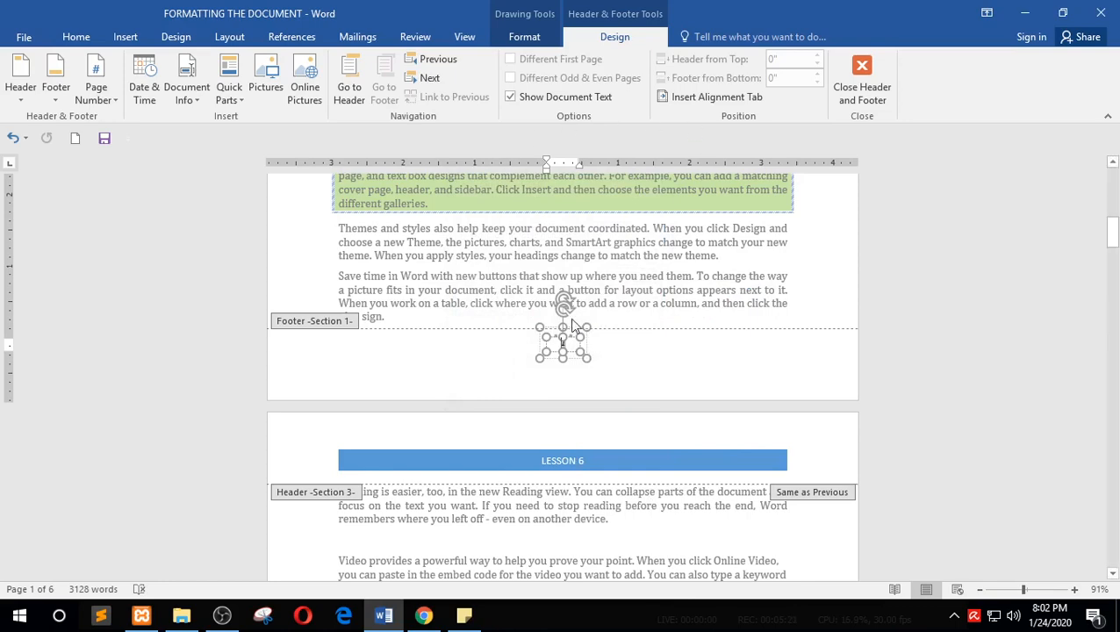
double_click(669, 243)
Set the first section's page number format to i, ii, iii starting at i and check the numbers through the pages
scroll(562, 263, up, 2)
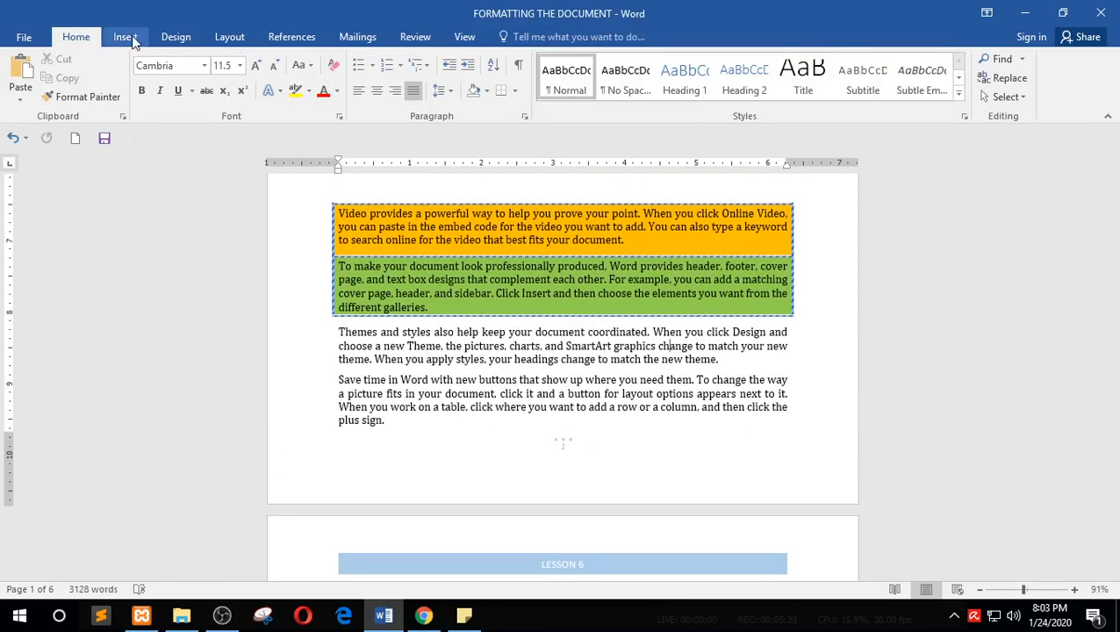
click(128, 36)
click(716, 97)
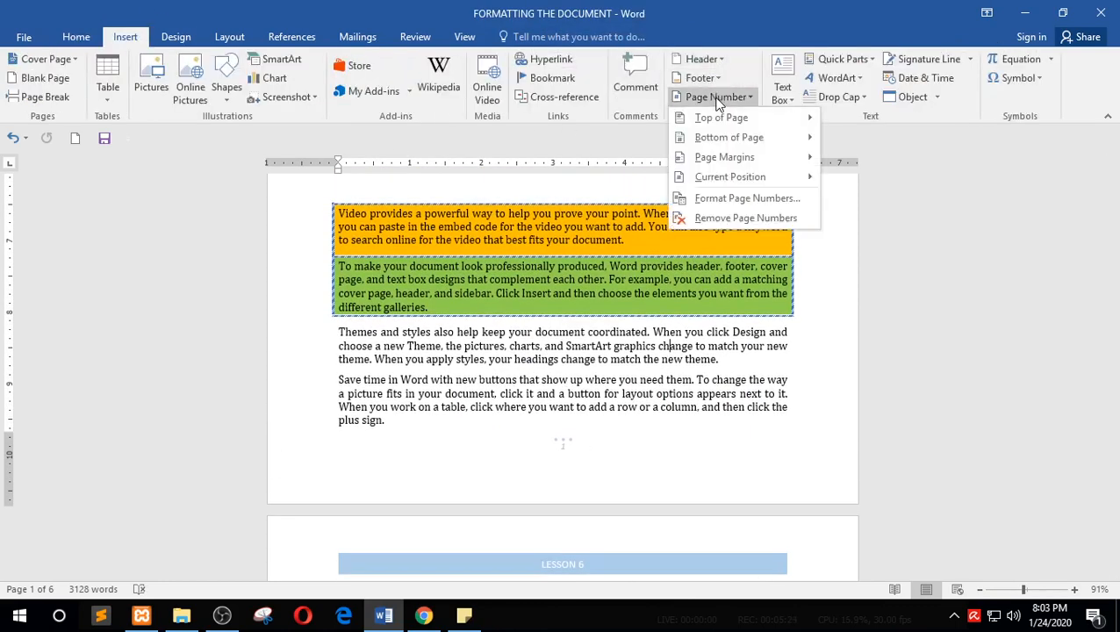
click(721, 199)
click(571, 212)
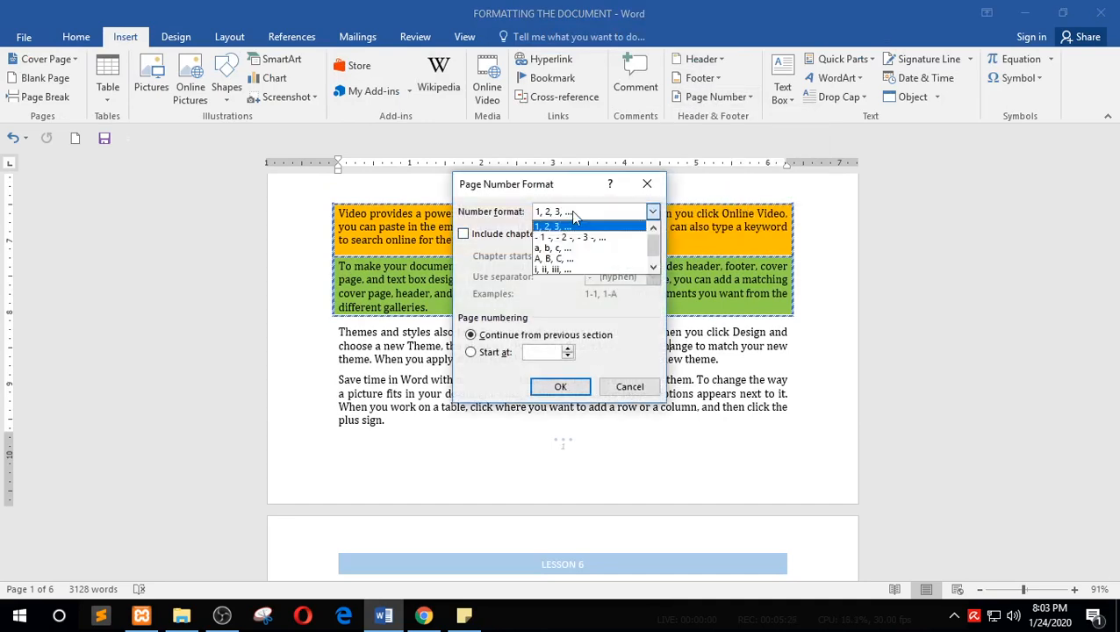
click(573, 270)
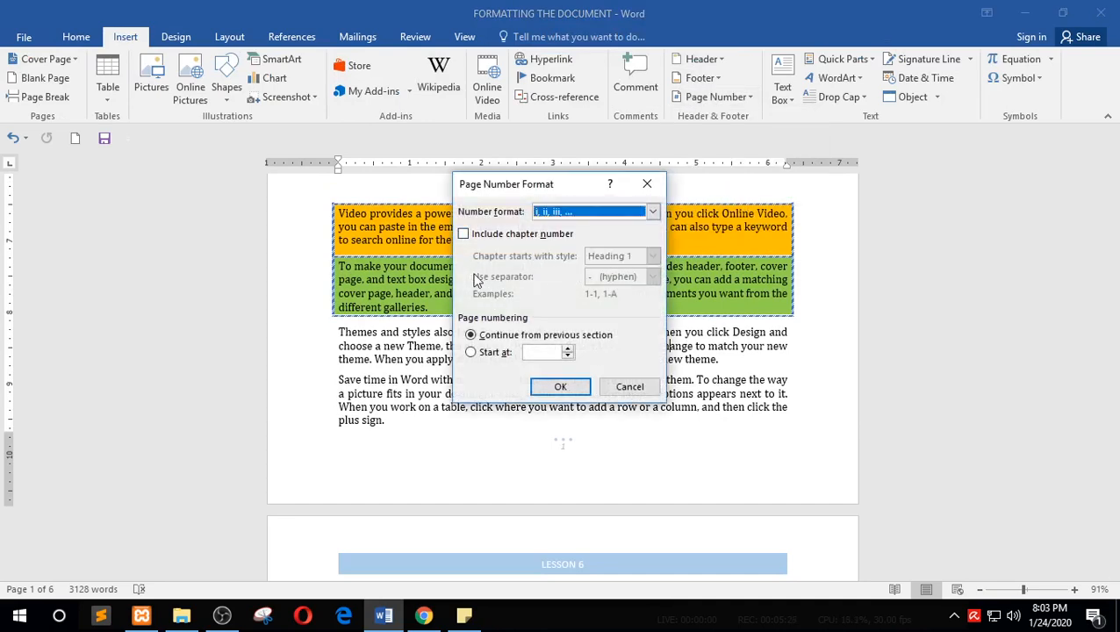
click(482, 356)
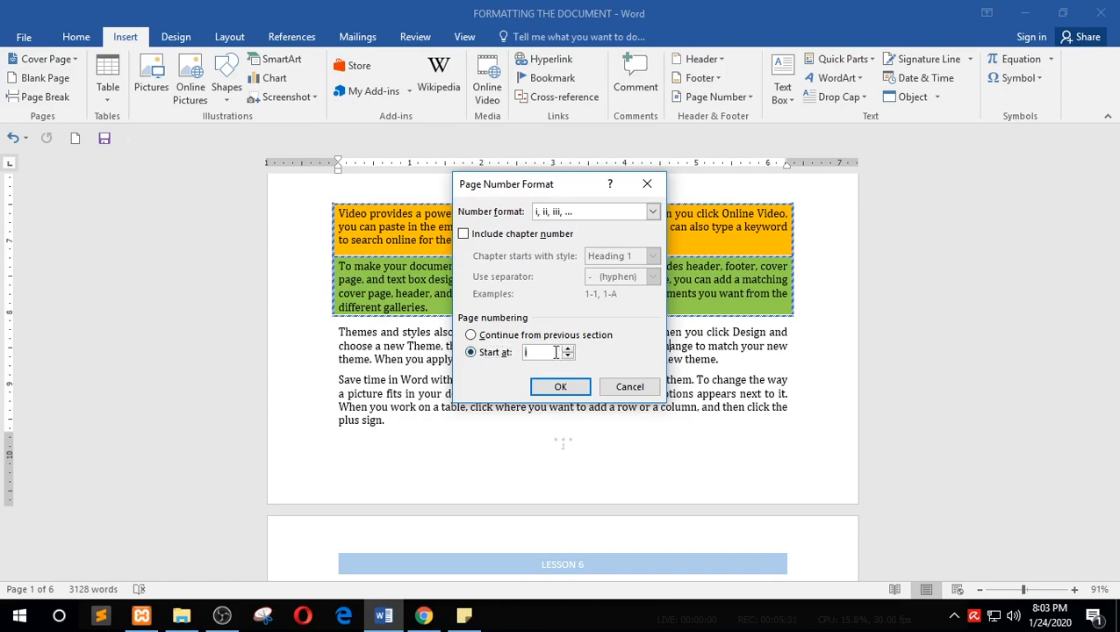
click(560, 387)
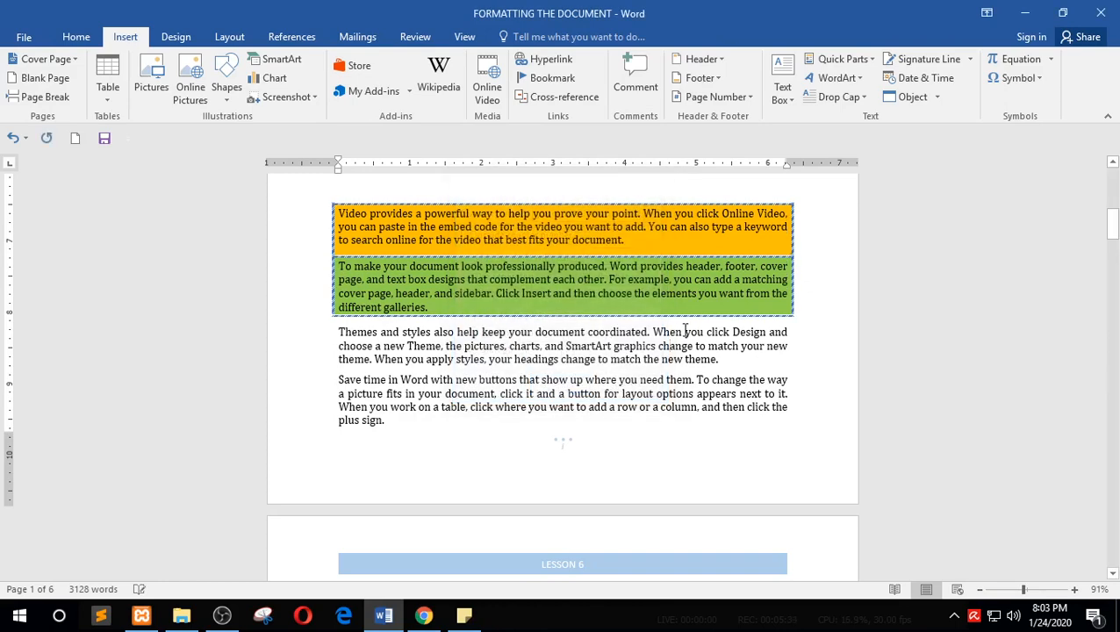
scroll(540, 413, down, 1)
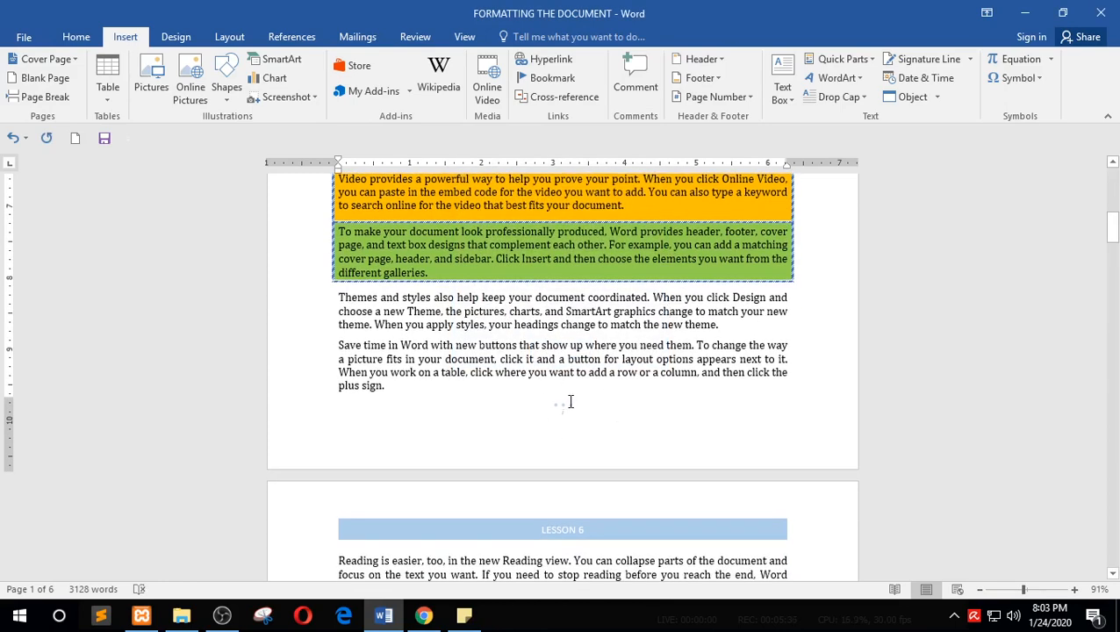
scroll(570, 402, down, 15)
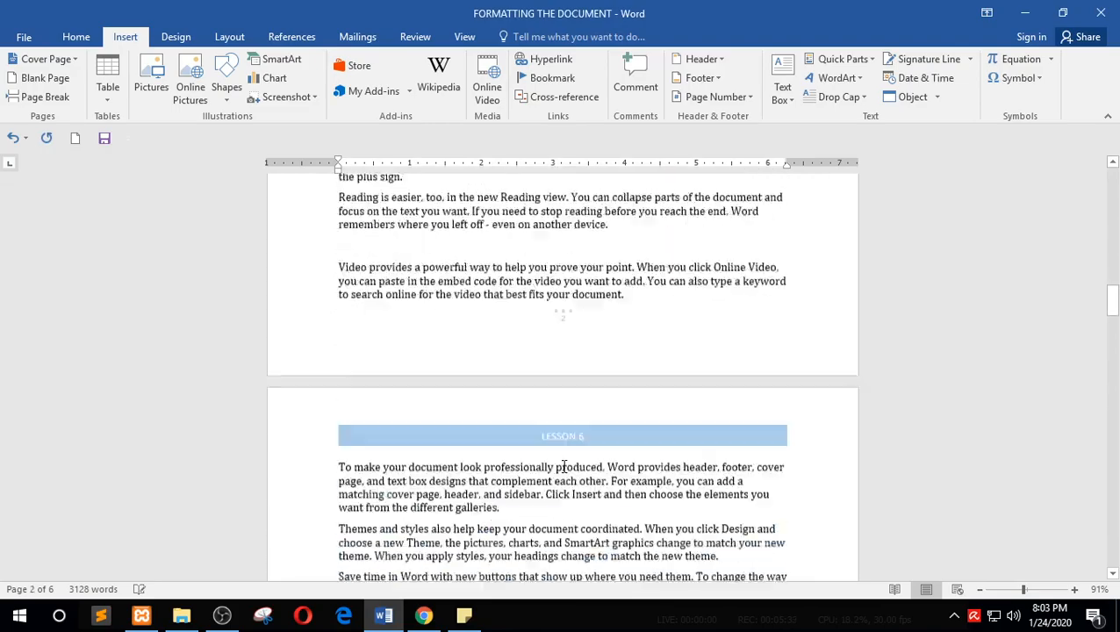
scroll(566, 439, down, 15)
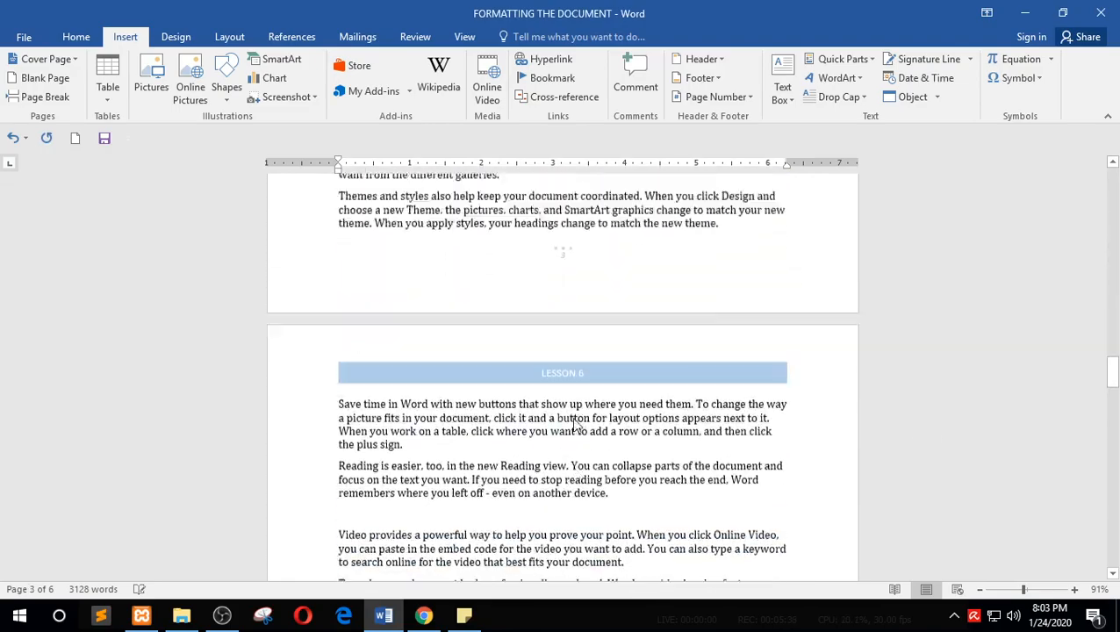
scroll(575, 426, down, 15)
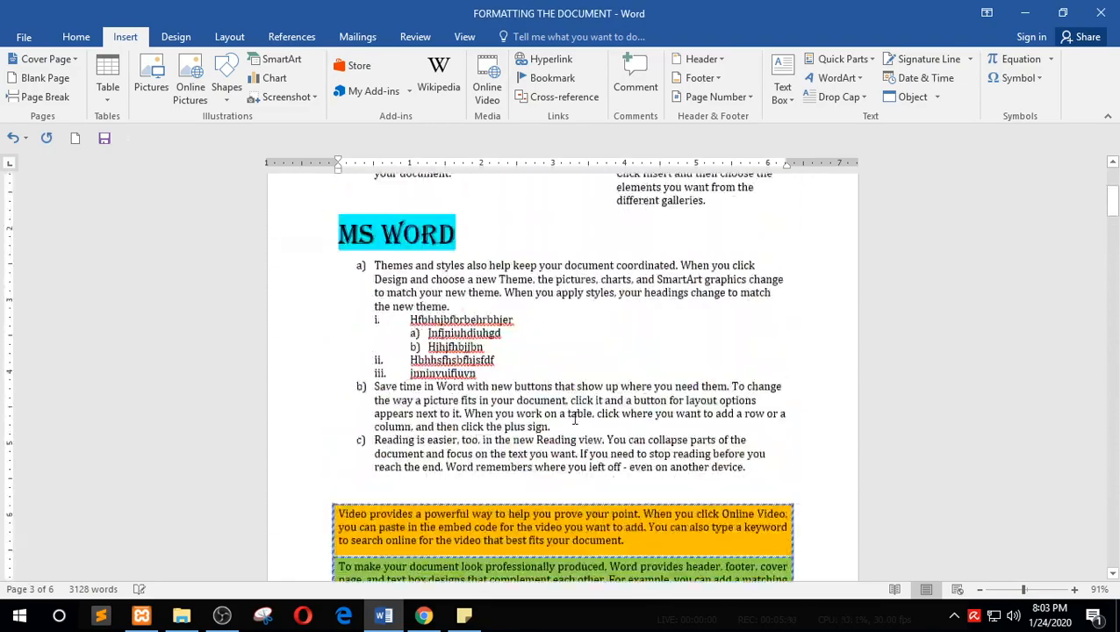
scroll(576, 419, up, 5)
Review the first section's Page Setup and confirm it with the settings applied to this section
click(400, 298)
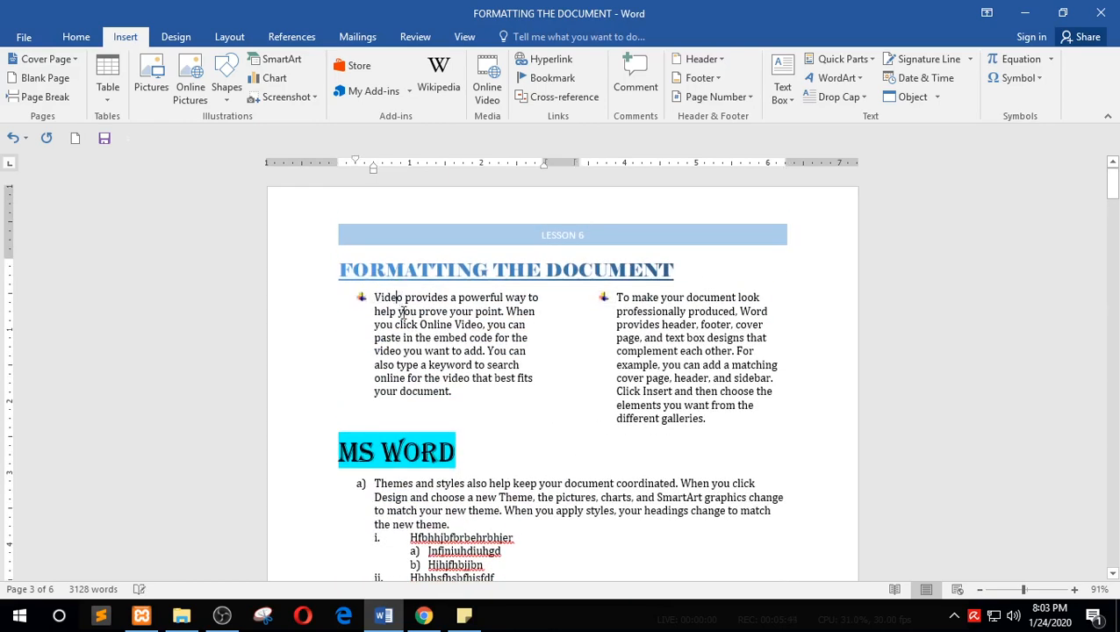
click(164, 36)
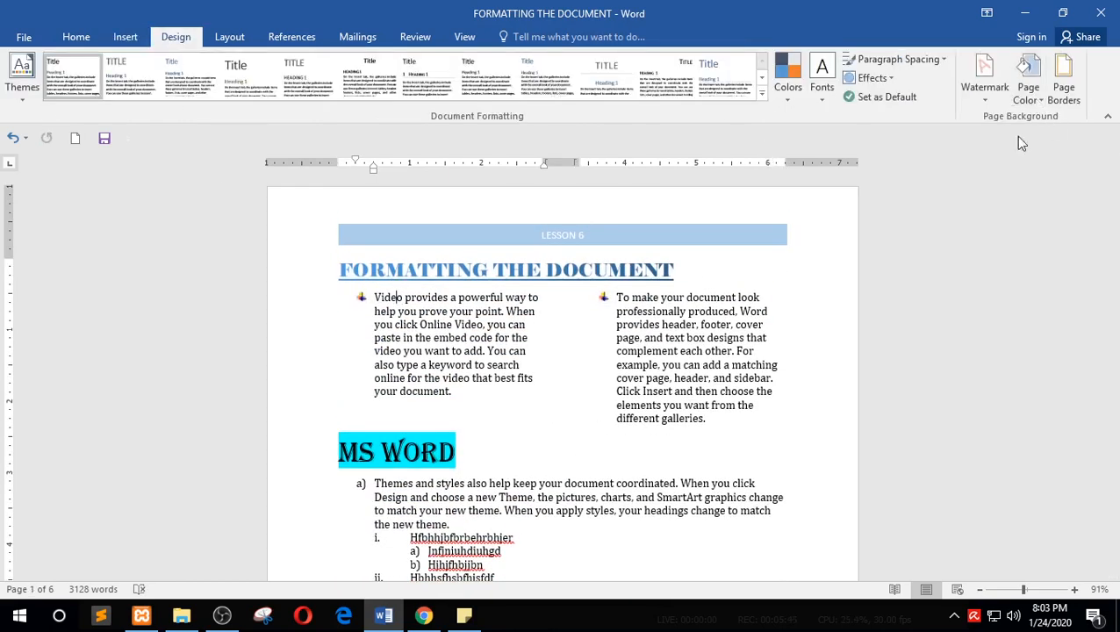
click(229, 37)
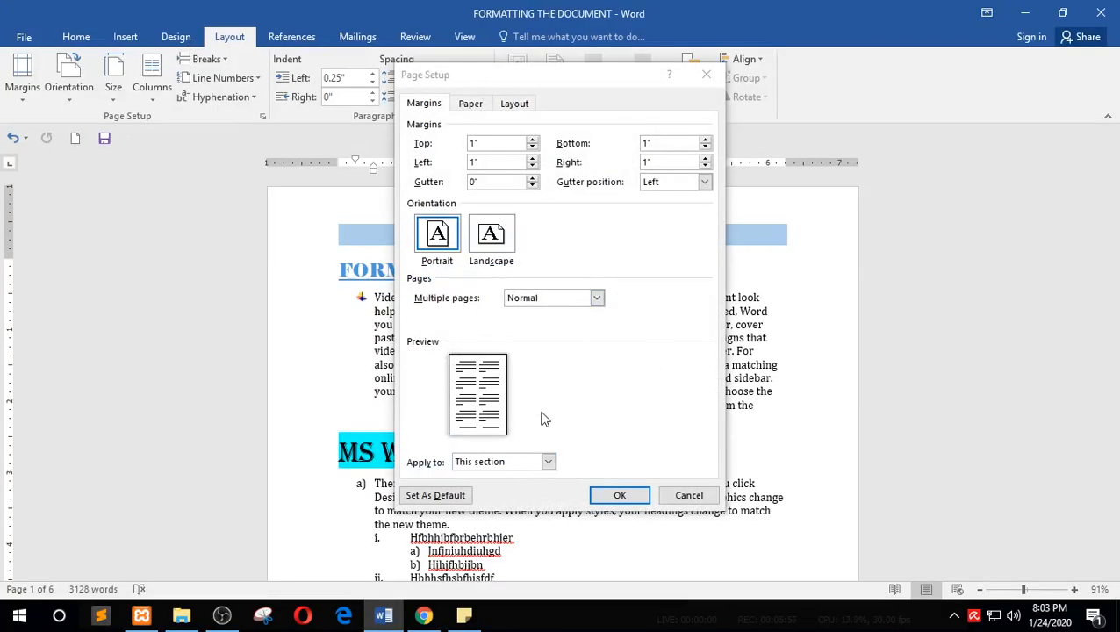
click(547, 463)
click(512, 500)
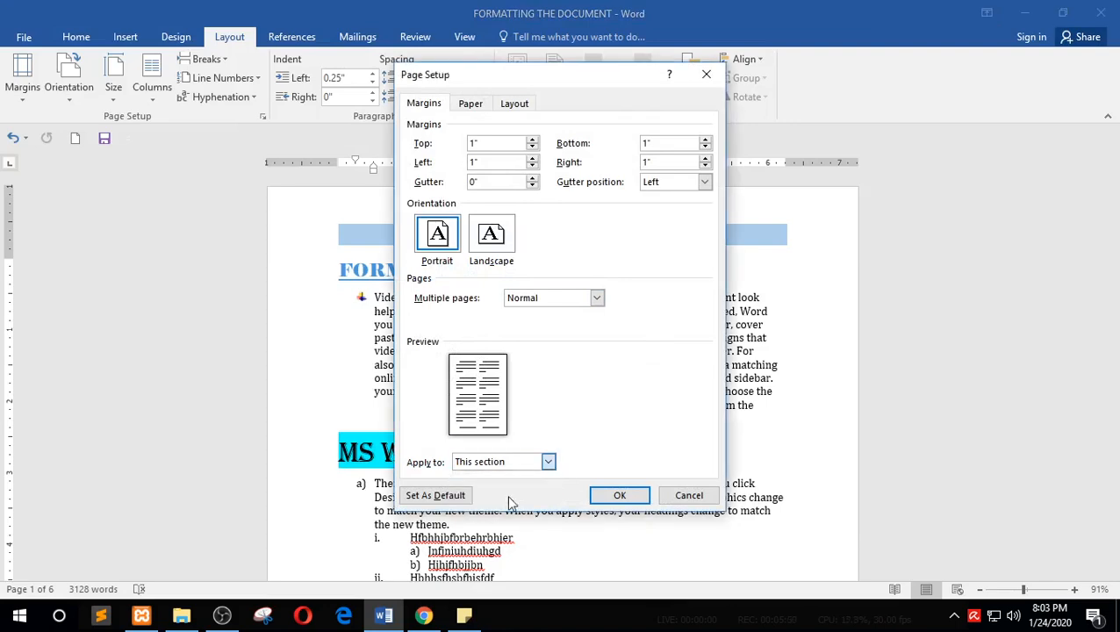
click(618, 496)
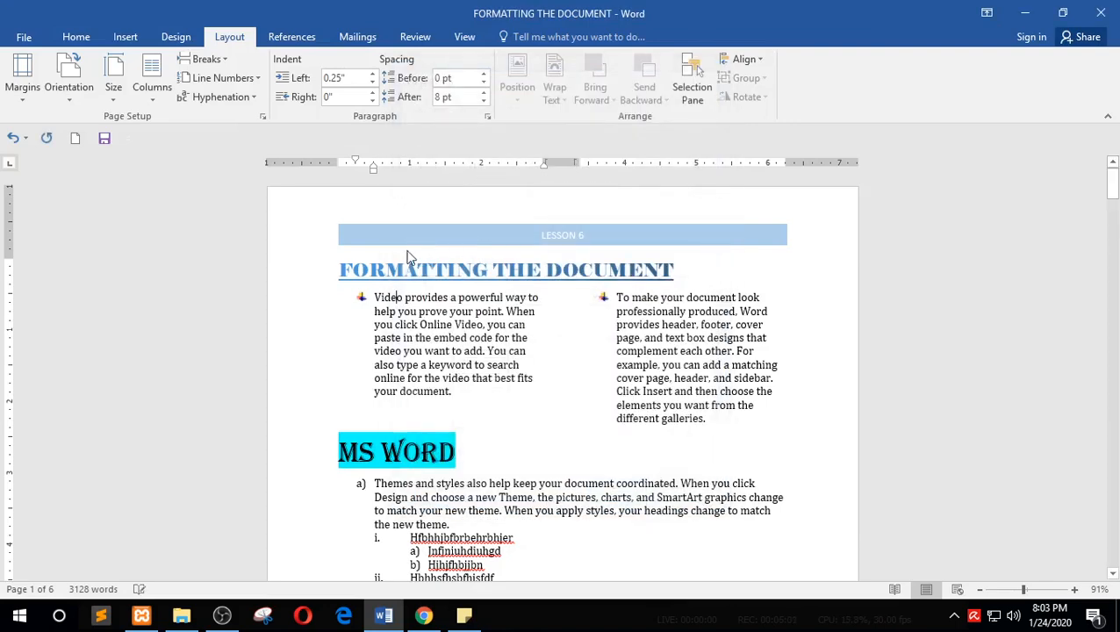
Insert an Accent Bar 1 page number at the bottom of the page and check the footers of the following pages
click(126, 36)
click(744, 99)
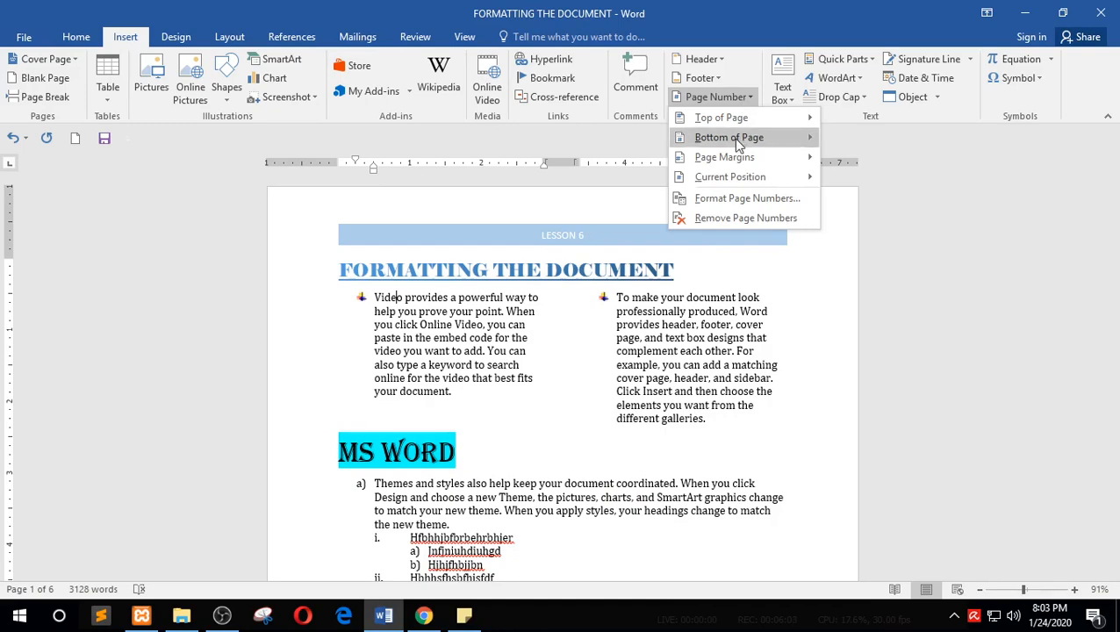
mouse_move(736, 140)
scroll(519, 429, down, 3)
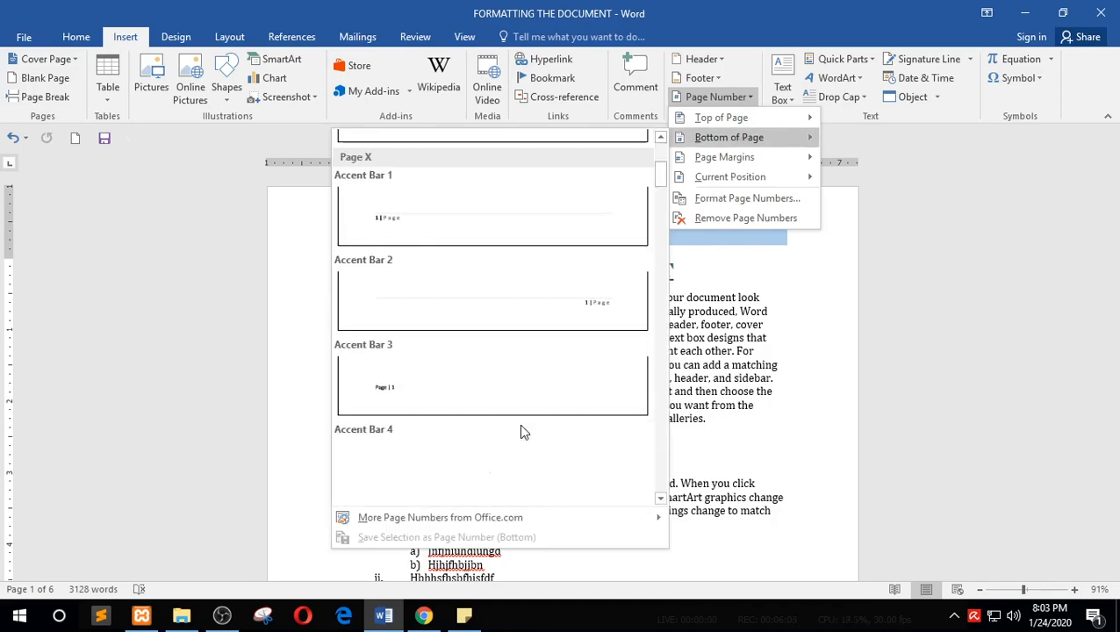
click(507, 222)
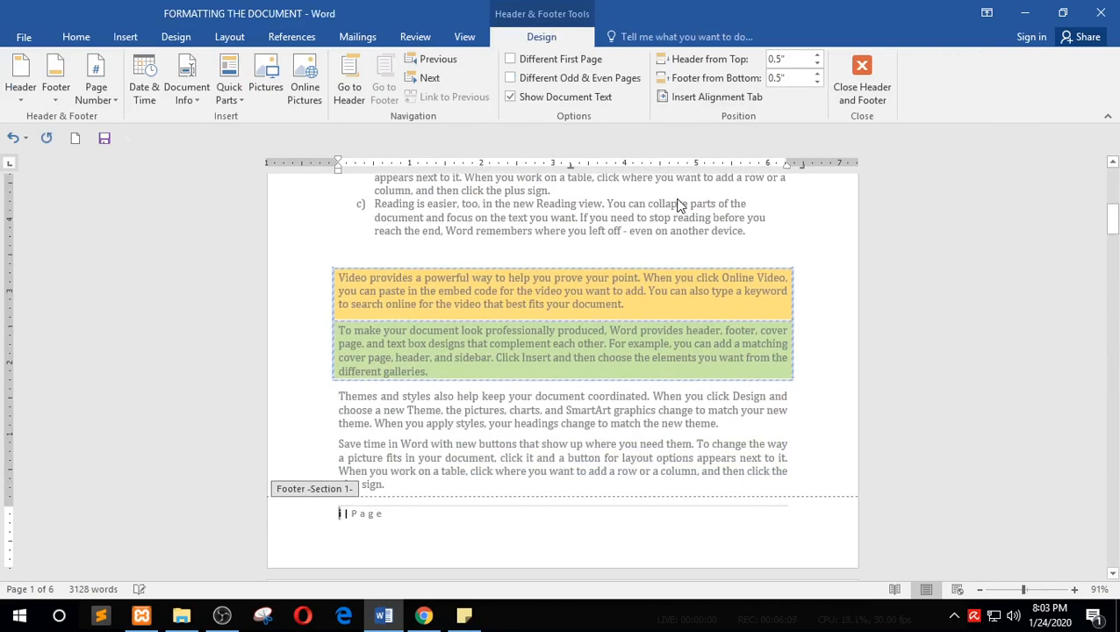
scroll(643, 342, down, 10)
scroll(639, 343, down, 5)
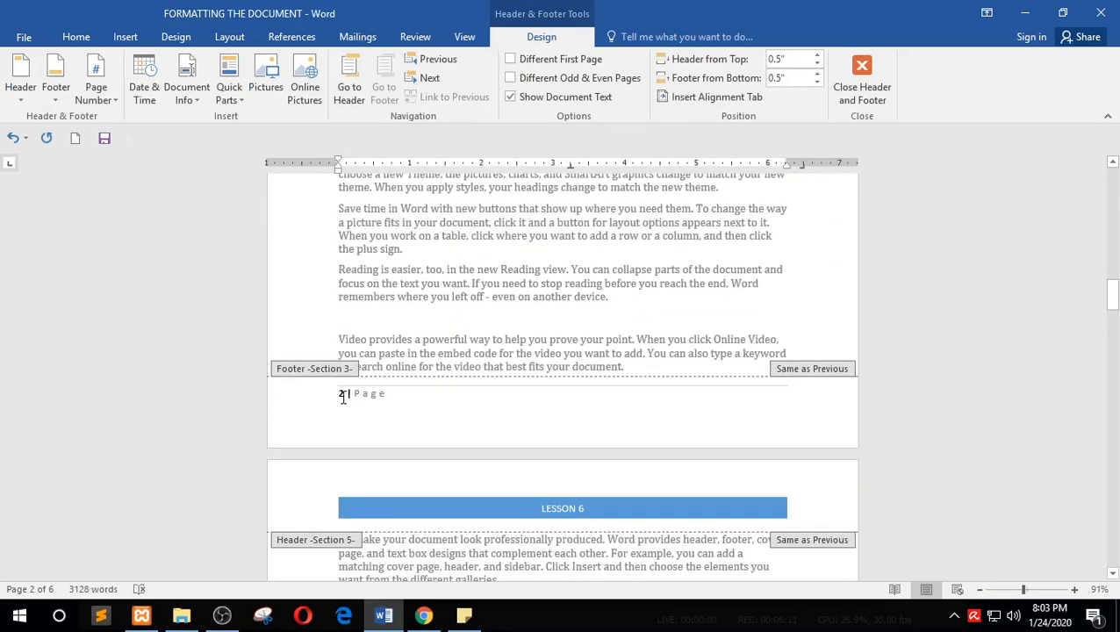
Set the page number format in the Section 3 footer to i, ii, iii, continuing from the previous section
click(342, 396)
right_click(342, 396)
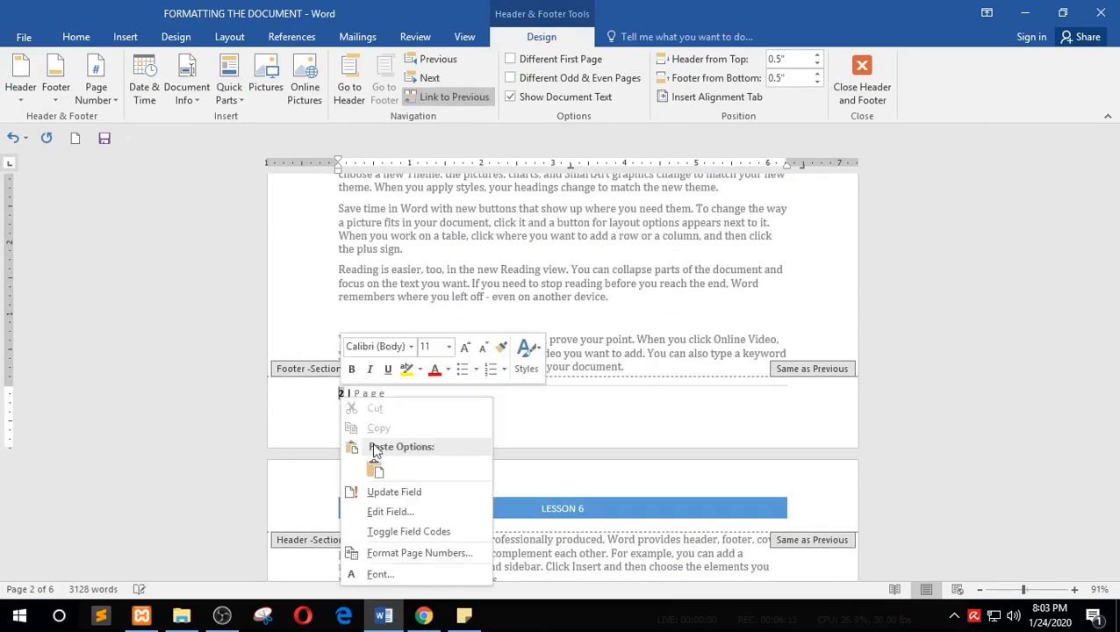
click(424, 551)
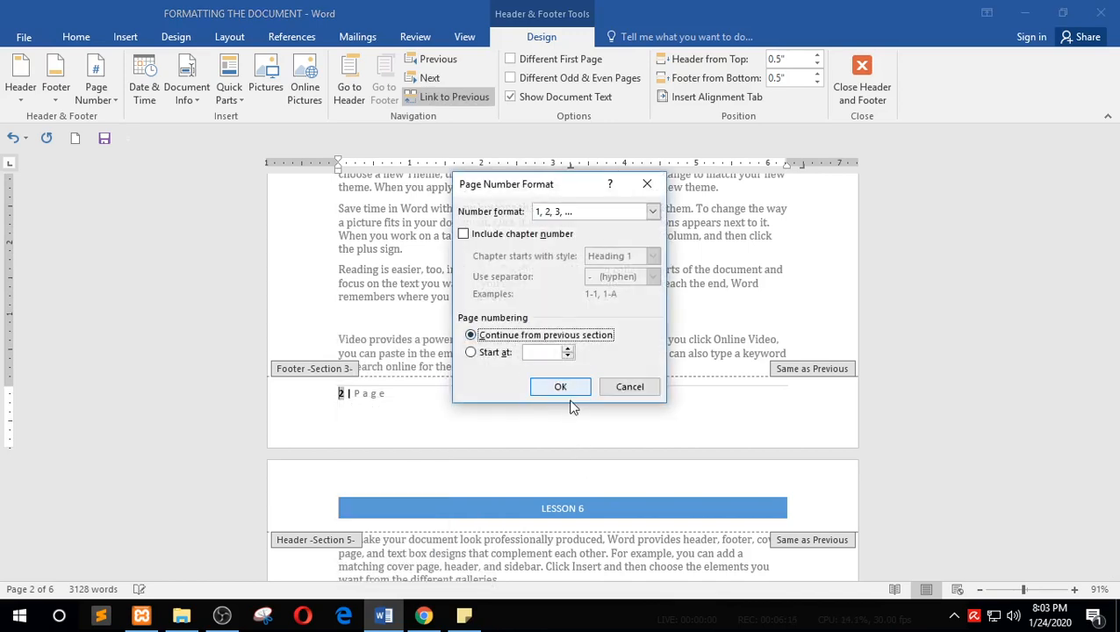
click(571, 211)
click(569, 269)
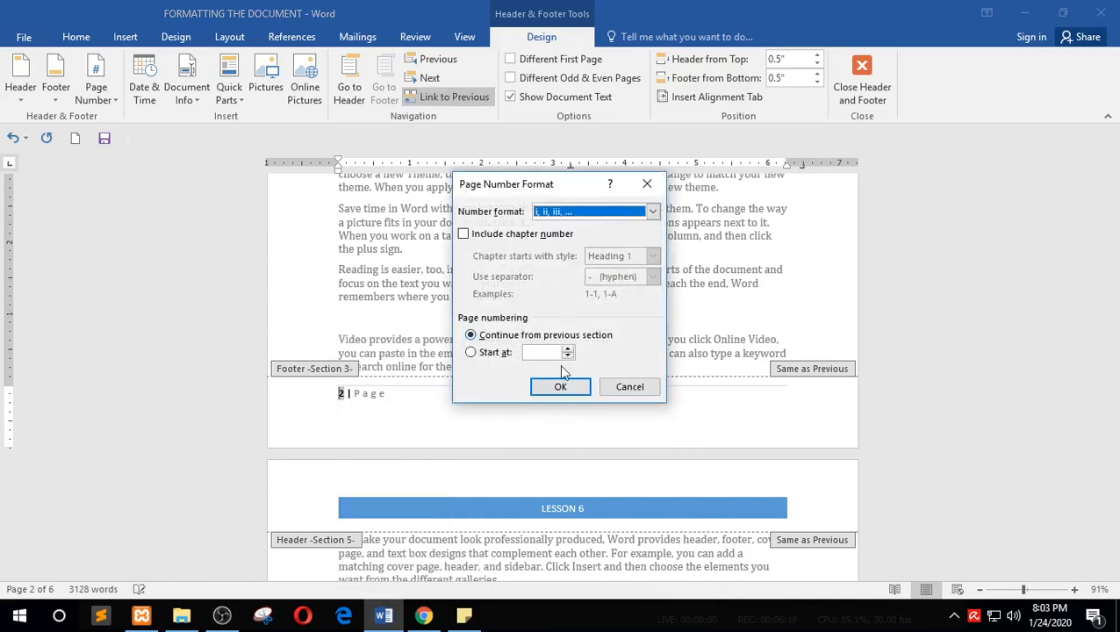
click(560, 387)
scroll(527, 351, down, 10)
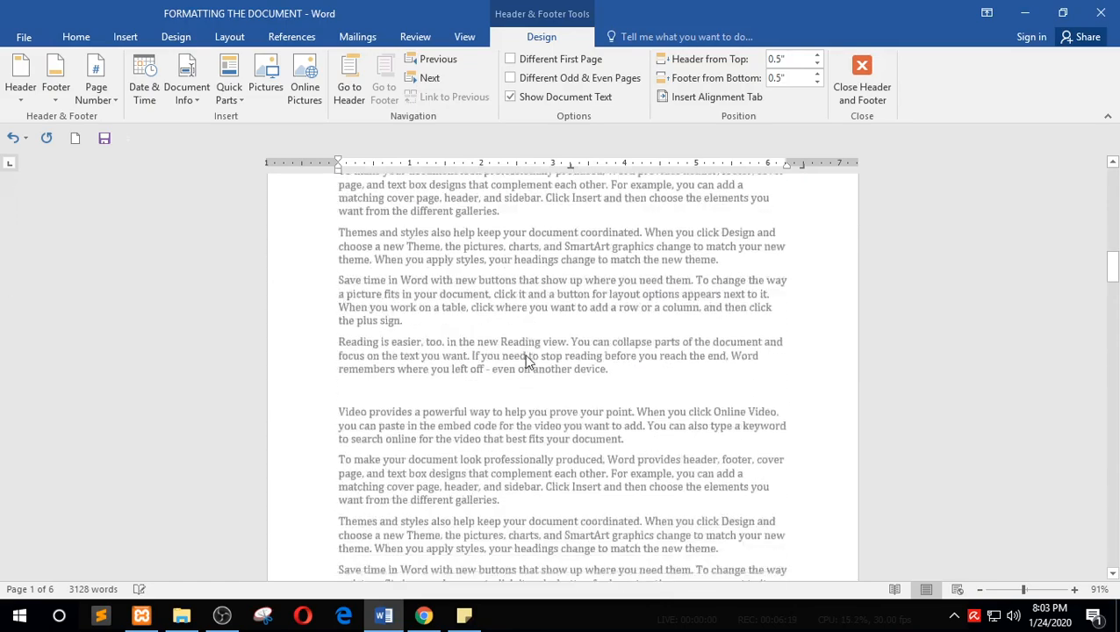
scroll(525, 337, down, 3)
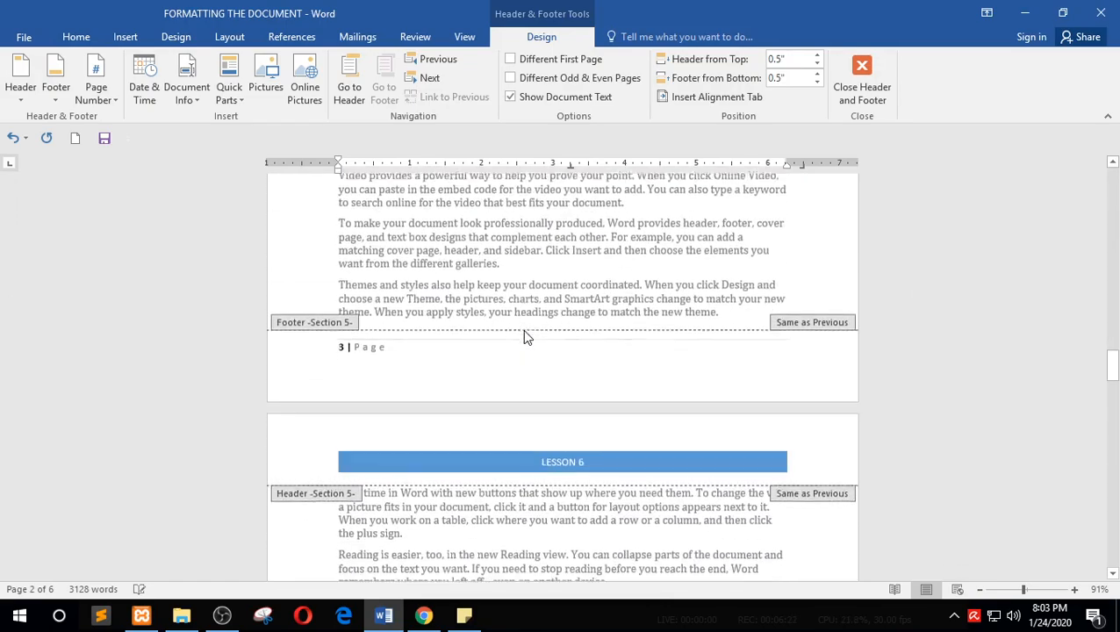
Set the Section 5 page number format to i, ii, iii and close the header and footer after checking the remaining pages
click(342, 342)
triple_click(342, 343)
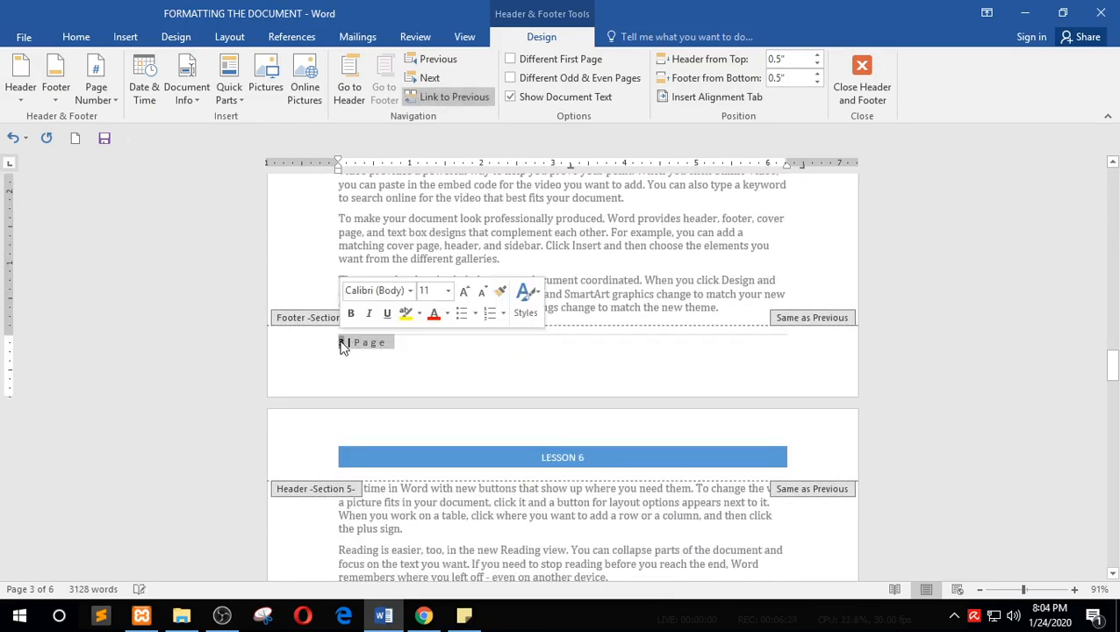
right_click(343, 345)
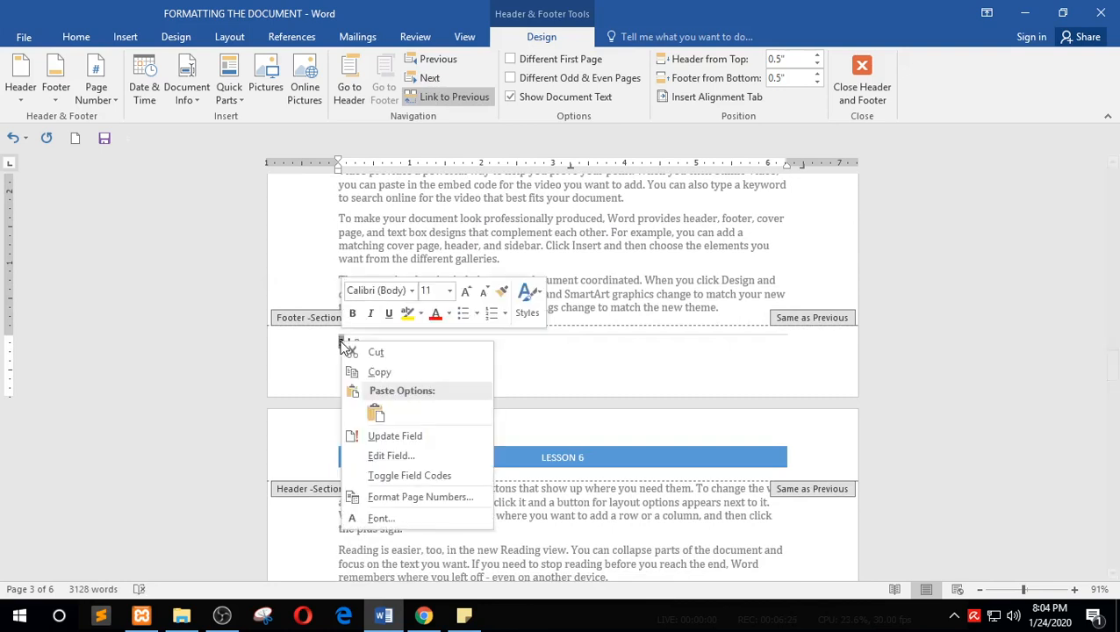
click(422, 487)
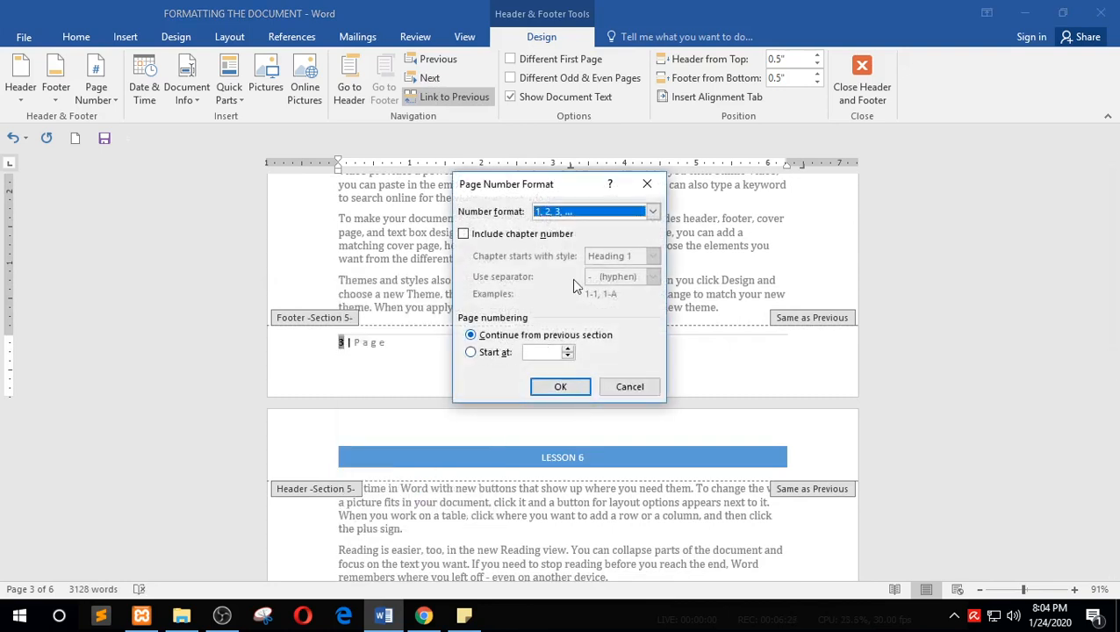
click(561, 212)
click(572, 270)
click(573, 386)
scroll(628, 316, down, 5)
scroll(627, 317, down, 15)
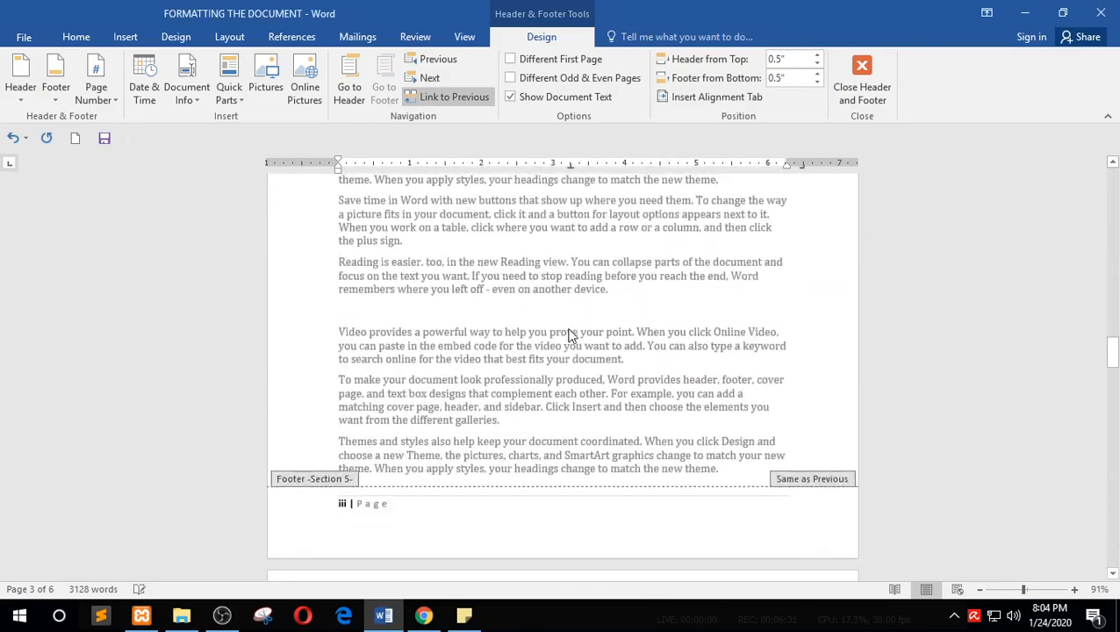
scroll(599, 299, down, 10)
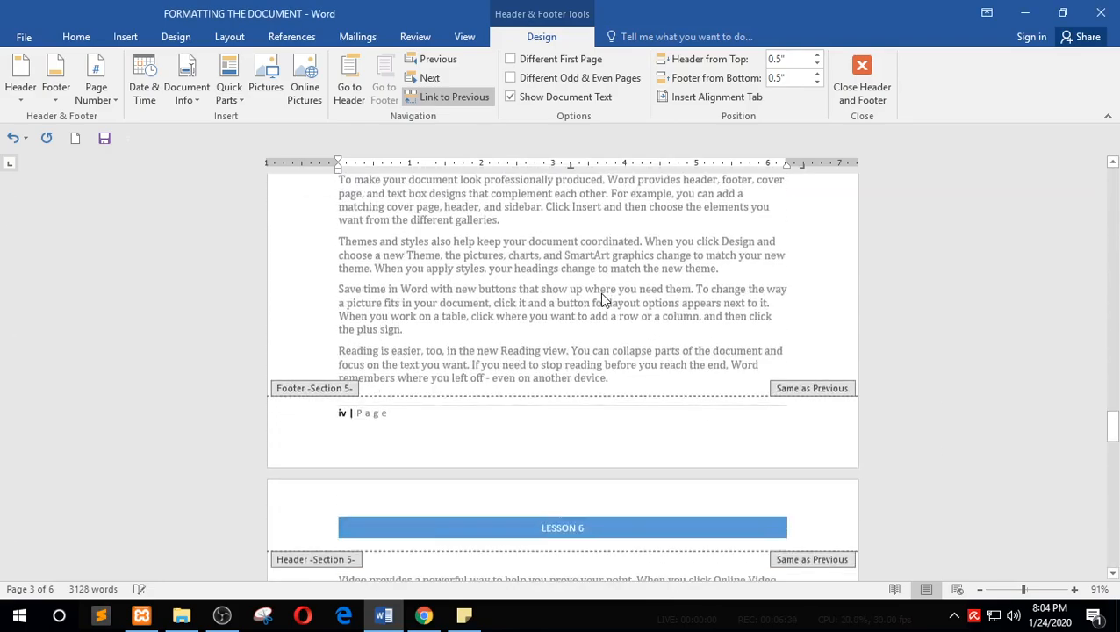
scroll(604, 305, down, 12)
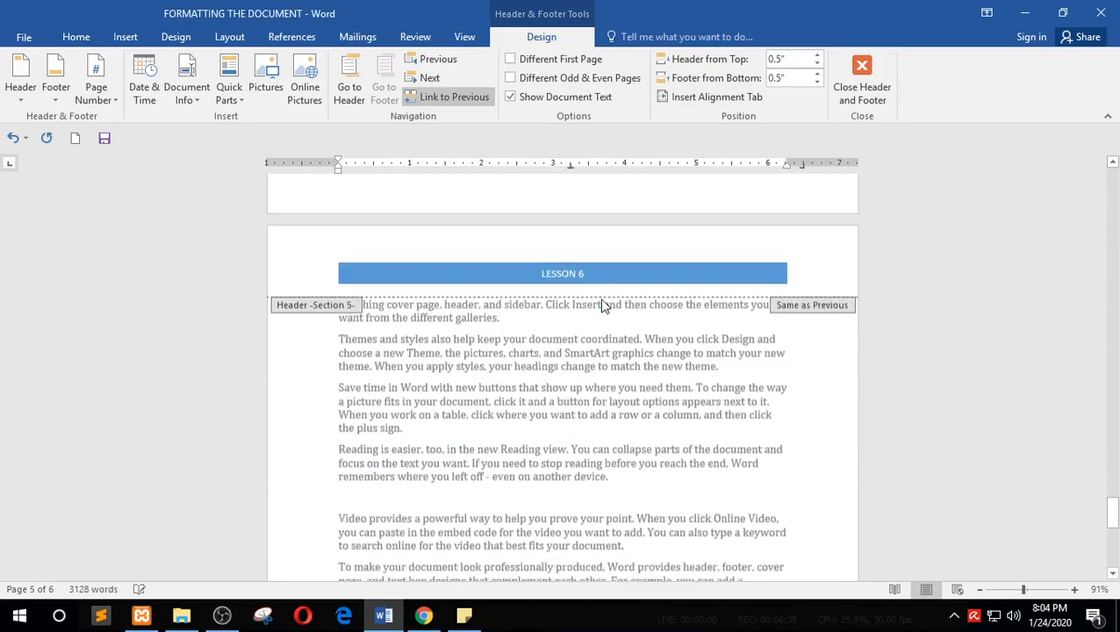
click(862, 79)
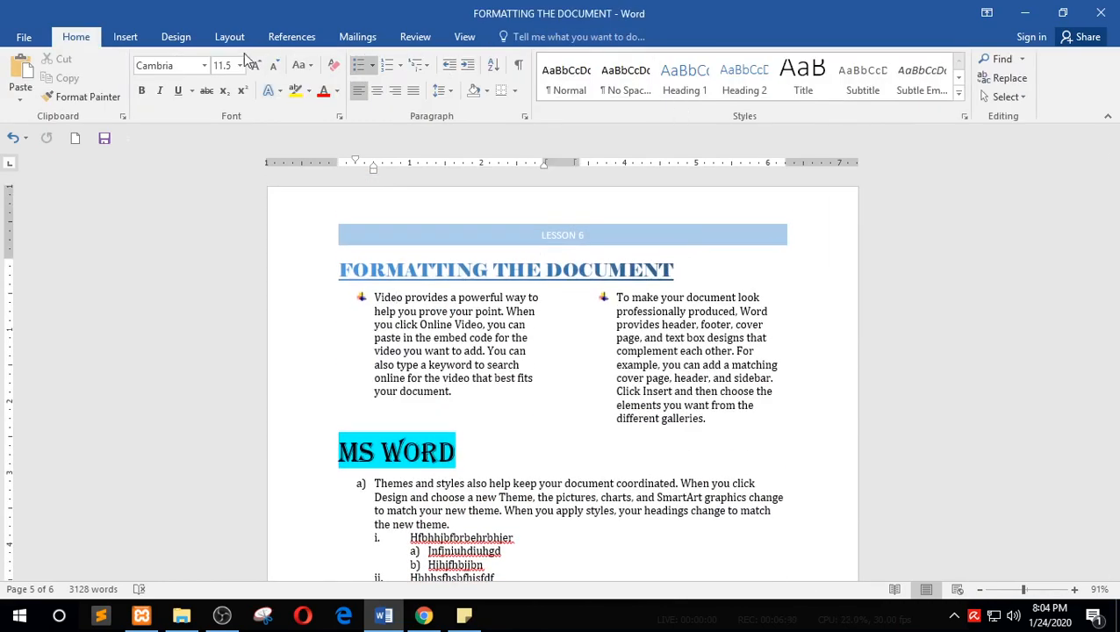
Set the first section's page number format to a, b, c and check the footers through the pages
click(125, 36)
click(716, 96)
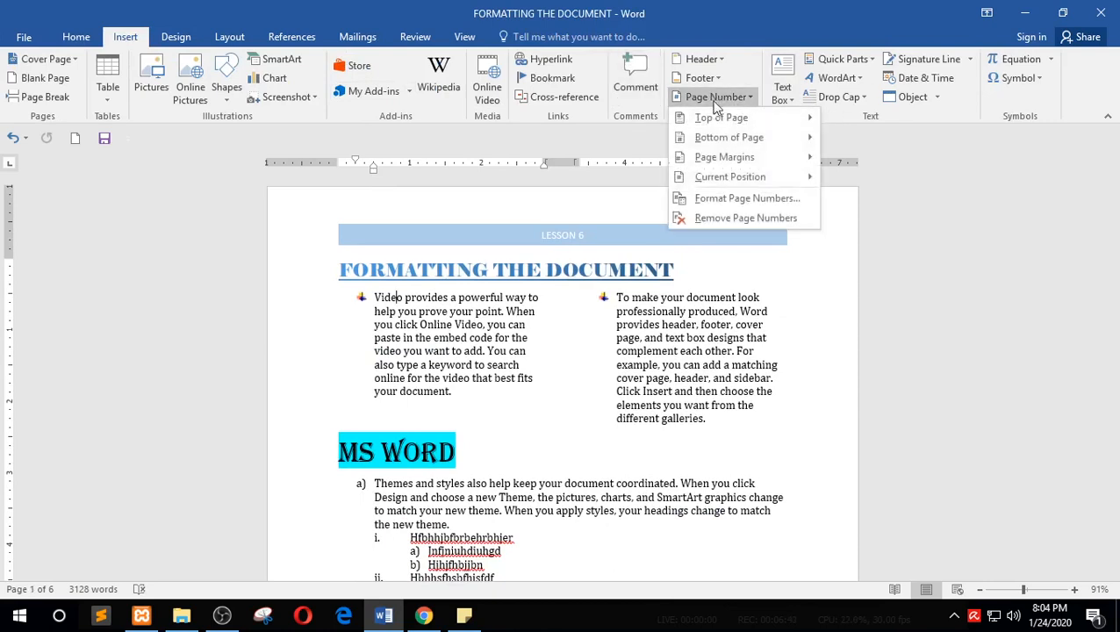
click(745, 197)
click(577, 215)
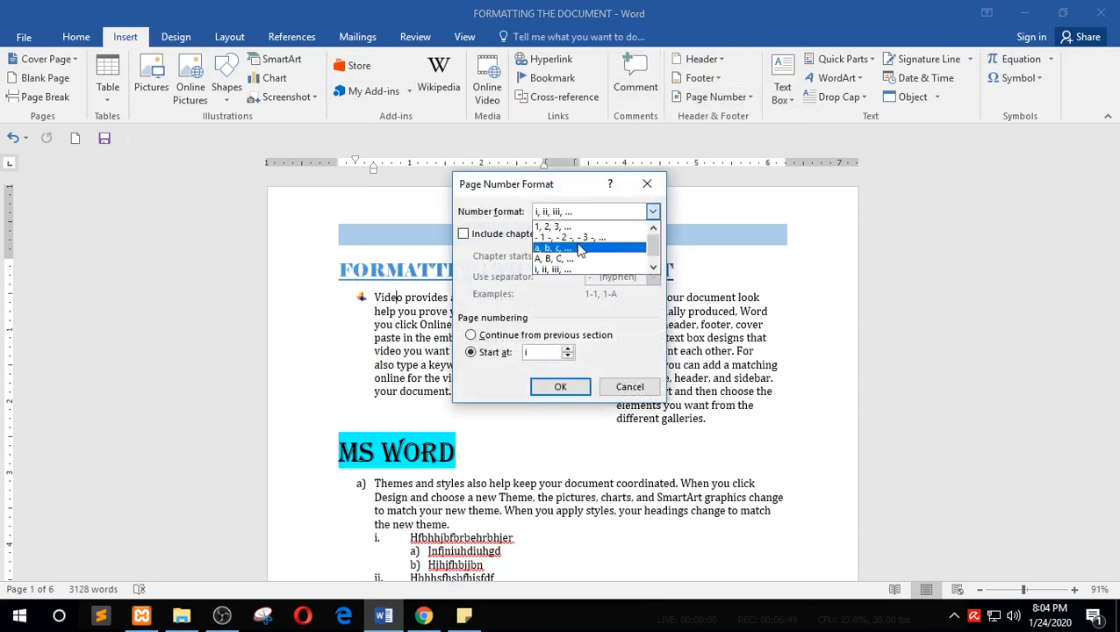
click(570, 250)
click(575, 215)
click(575, 217)
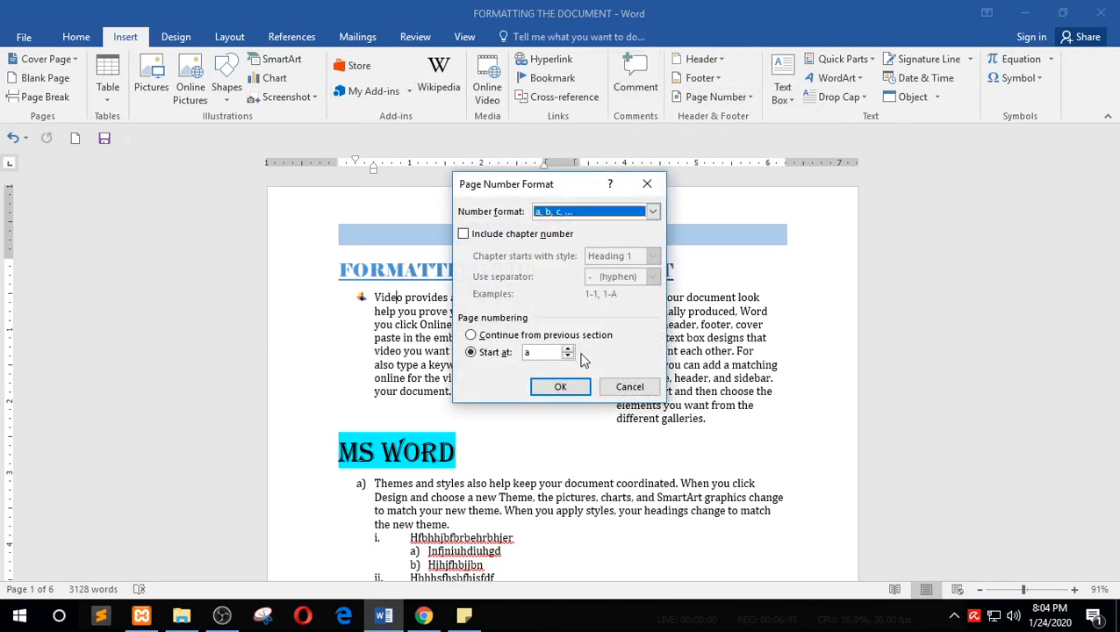
click(561, 387)
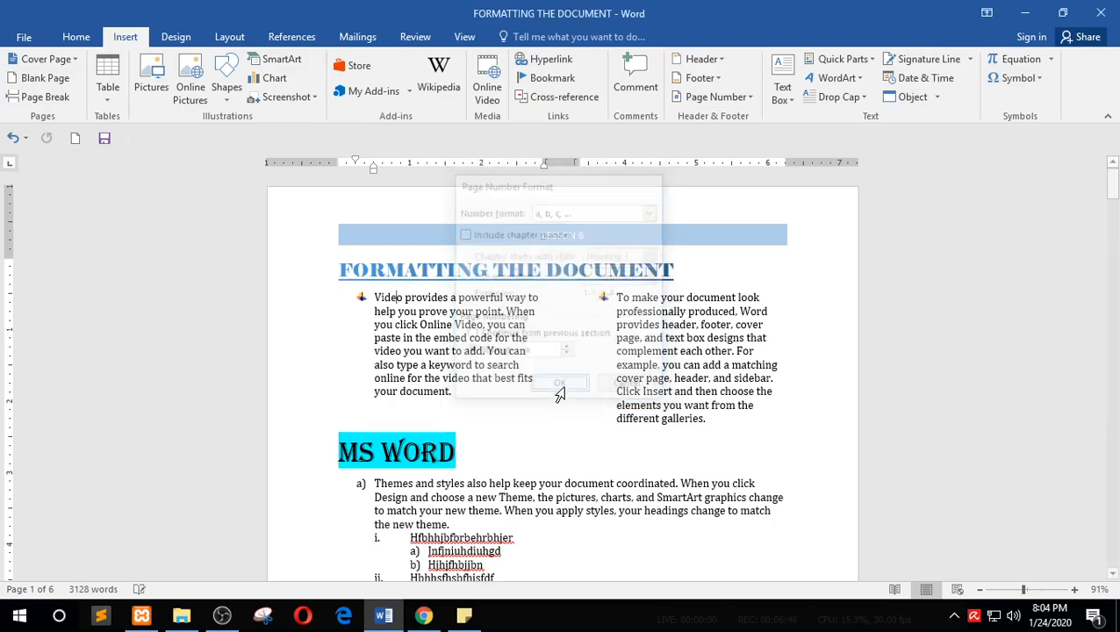
scroll(550, 378, down, 8)
scroll(548, 376, down, 12)
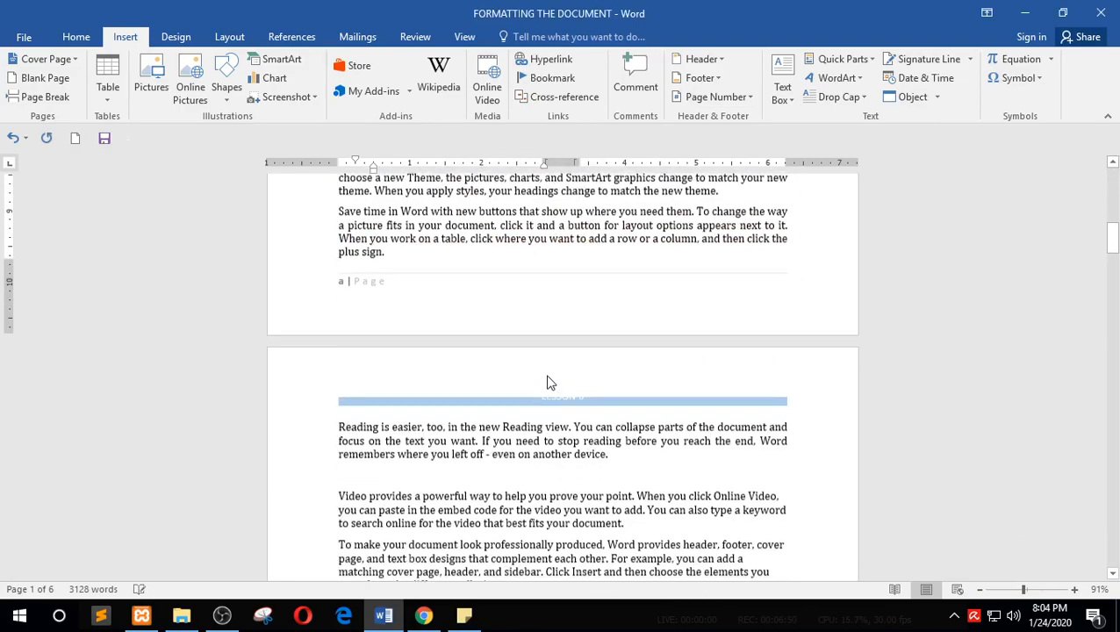
scroll(547, 383, down, 5)
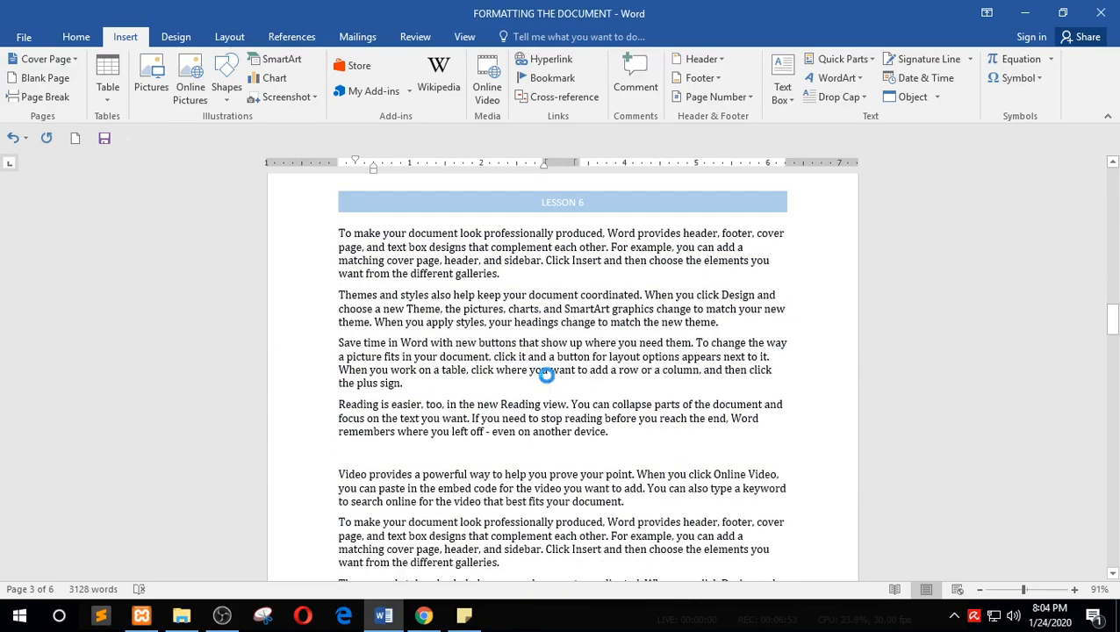
scroll(548, 379, up, 3)
scroll(547, 383, down, 14)
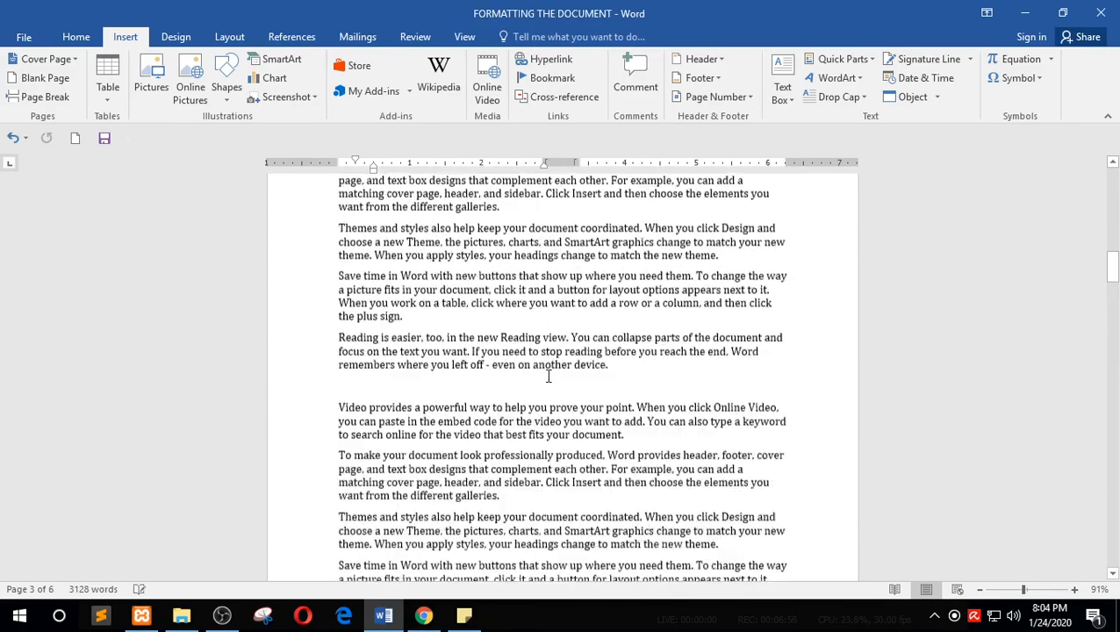
drag(1113, 364, 1113, 176)
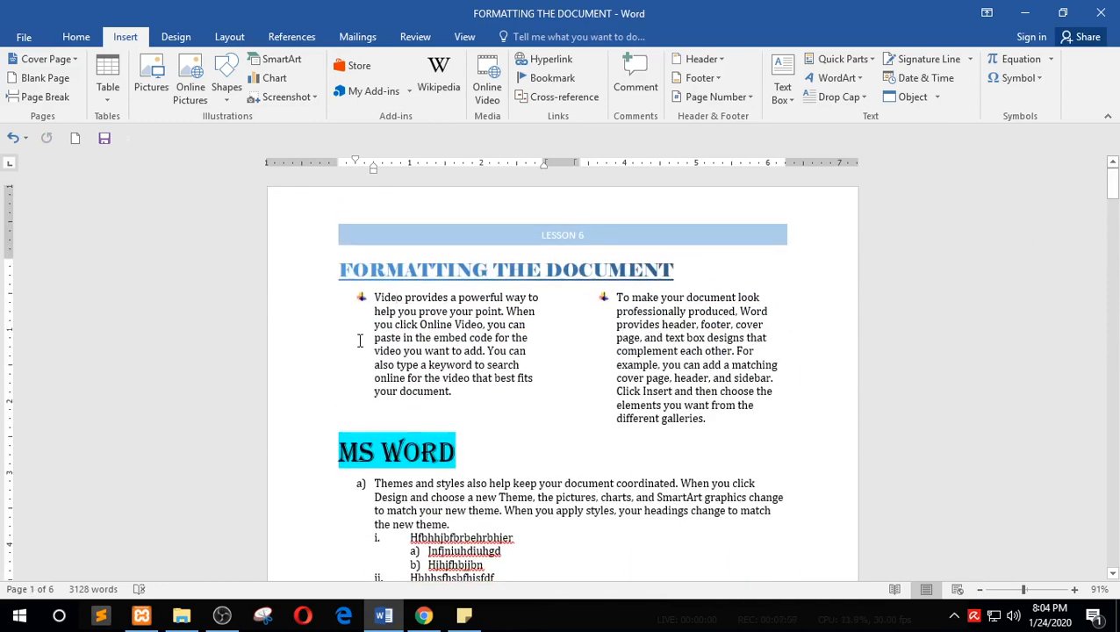
Switch to the sticky note with the lesson topics, highlight the styles topic, and return to the Word document
click(464, 616)
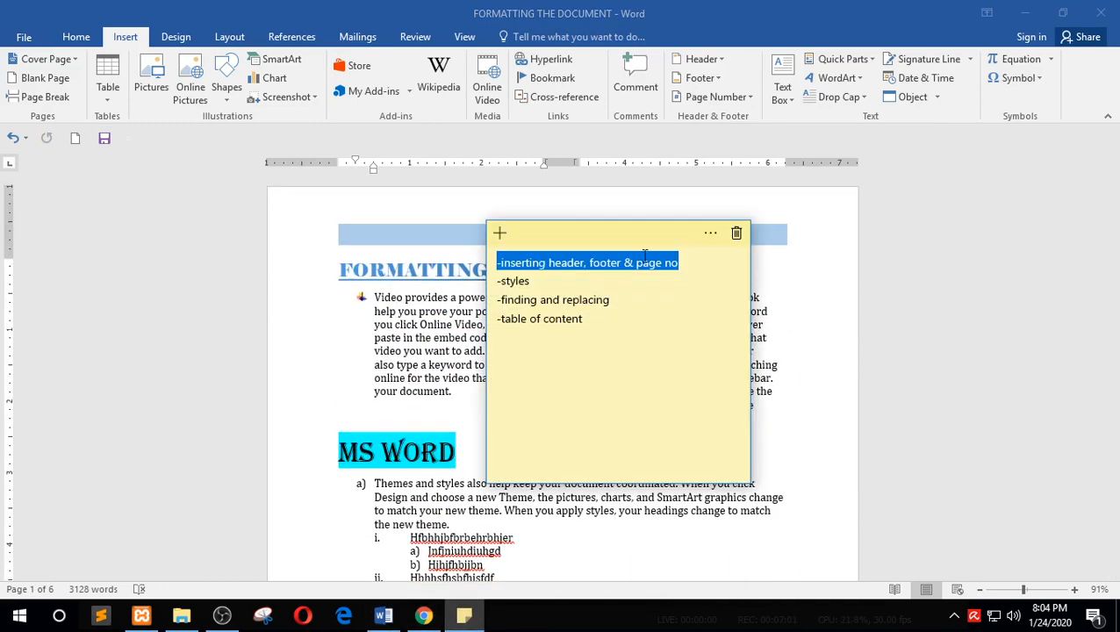
click(585, 286)
drag(605, 287, 681, 266)
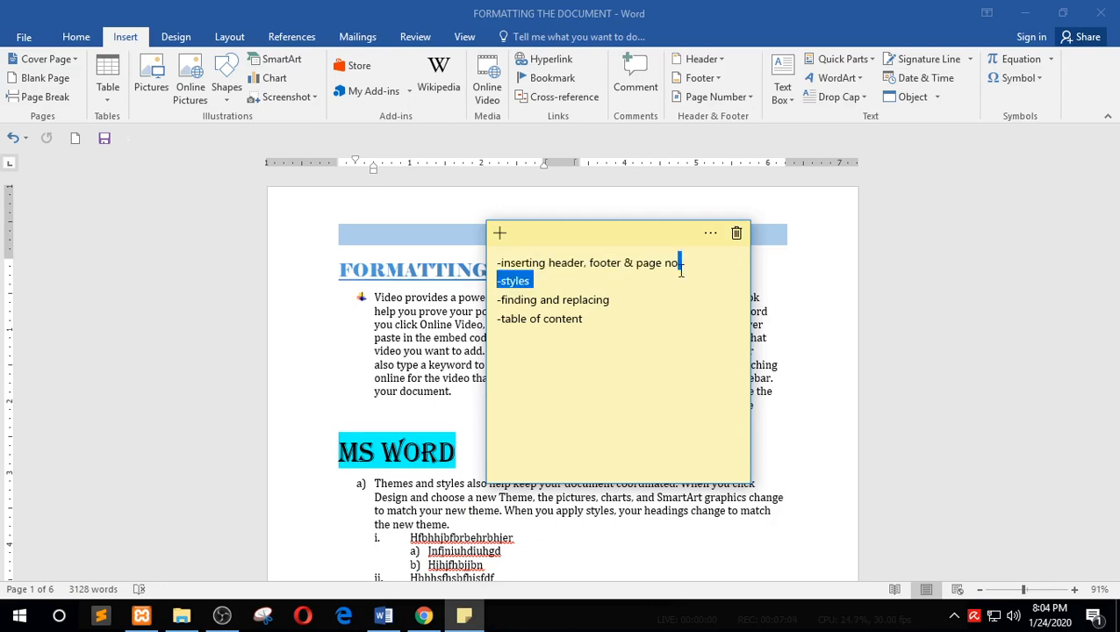
click(650, 300)
click(427, 336)
scroll(523, 282, down, 1)
scroll(521, 282, up, 1)
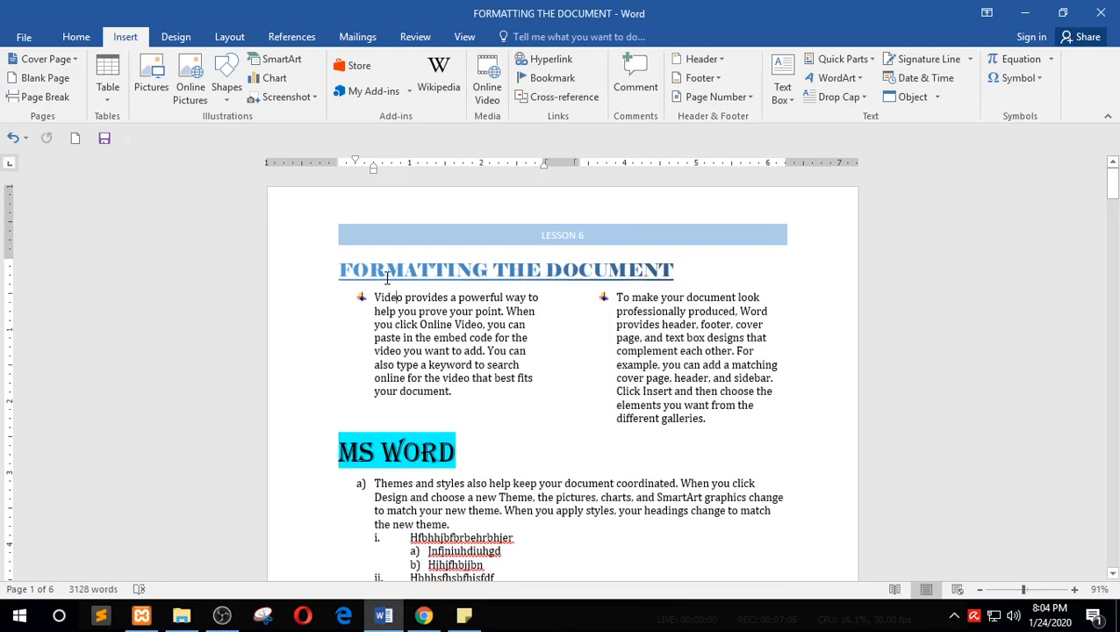
Centre the heading FORMATTING THE DOCUMENT and apply the Title style to it
drag(667, 268, 339, 270)
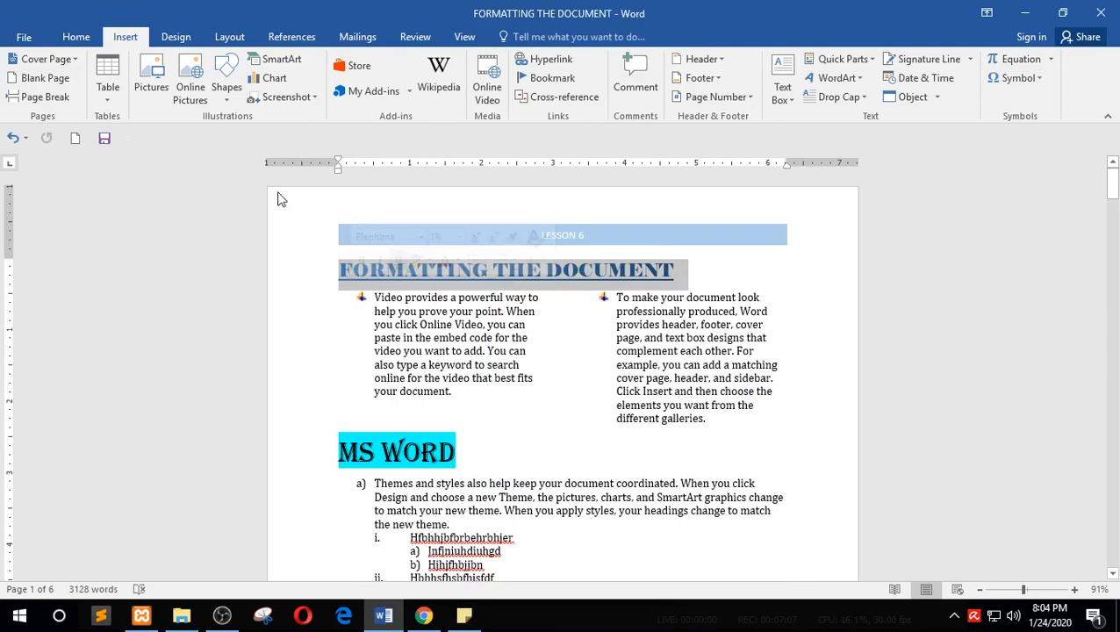
click(75, 36)
click(377, 90)
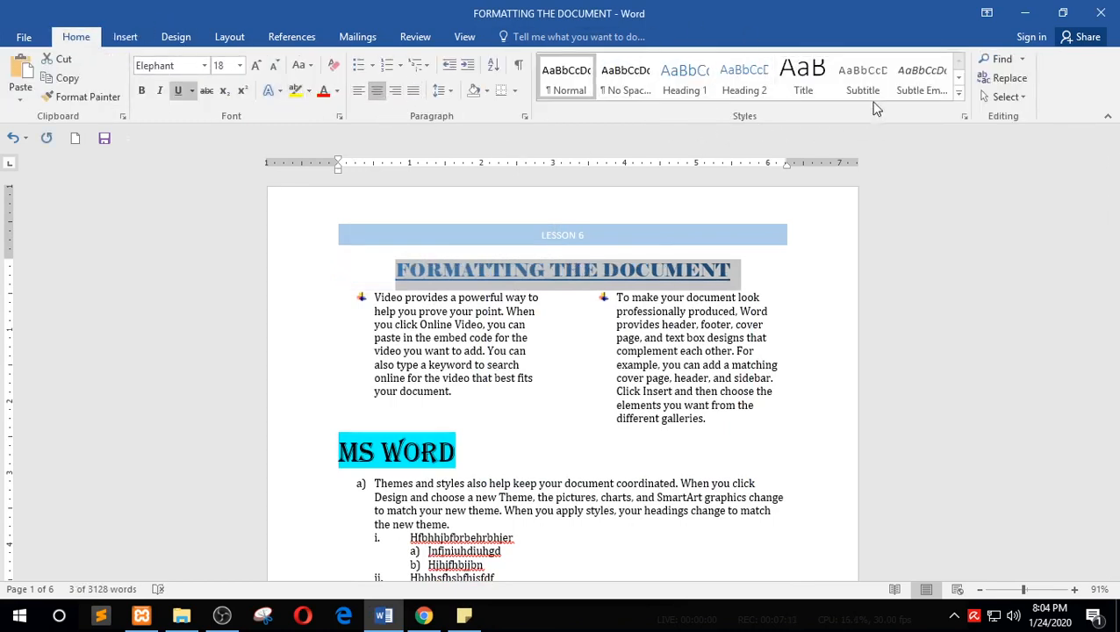
click(959, 93)
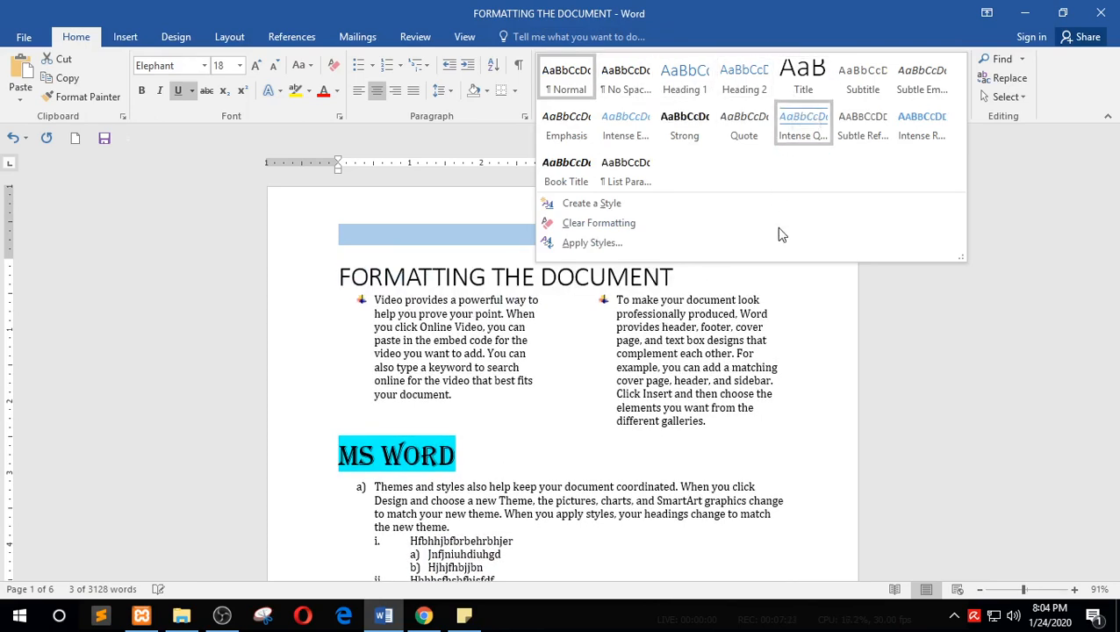
click(796, 88)
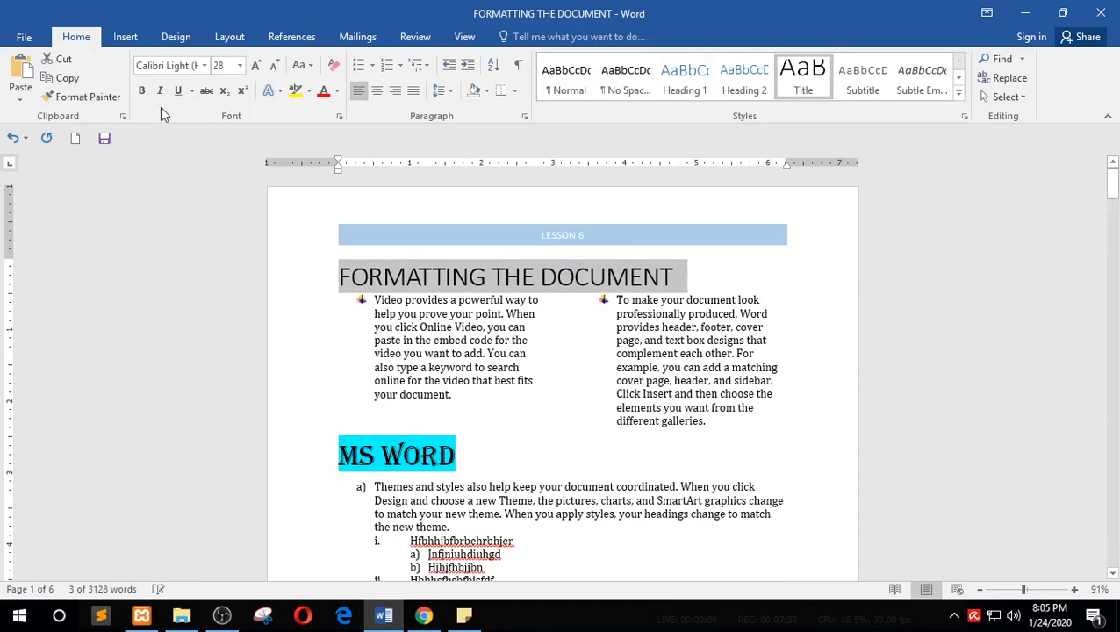
Format the FORMATTING THE DOCUMENT title with a blue theme font colour, centred alignment, underline and bold
click(337, 90)
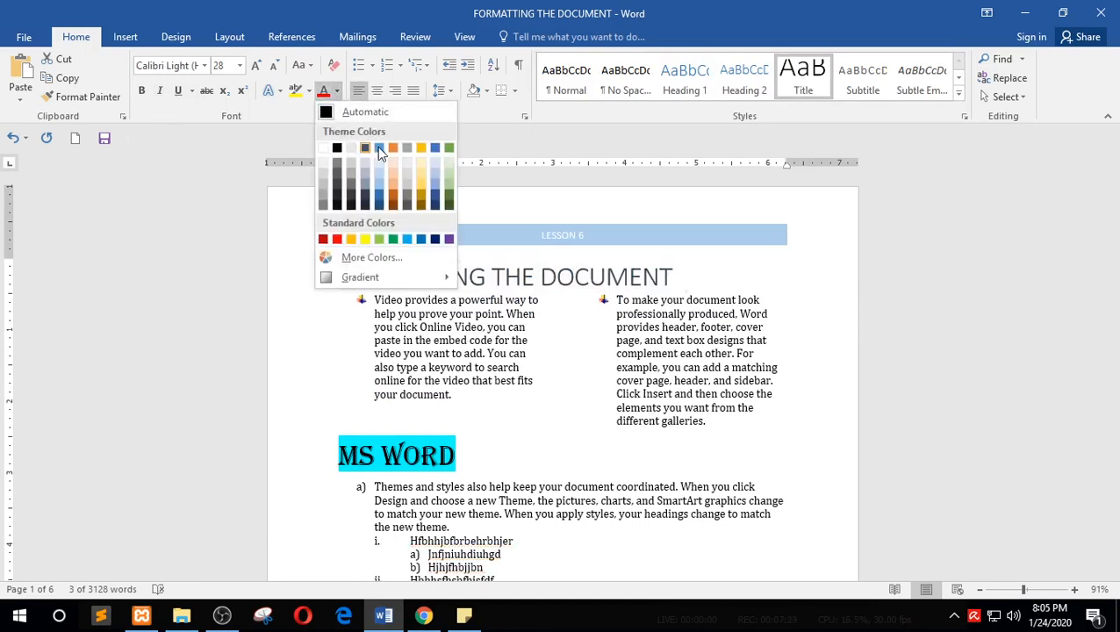
click(436, 150)
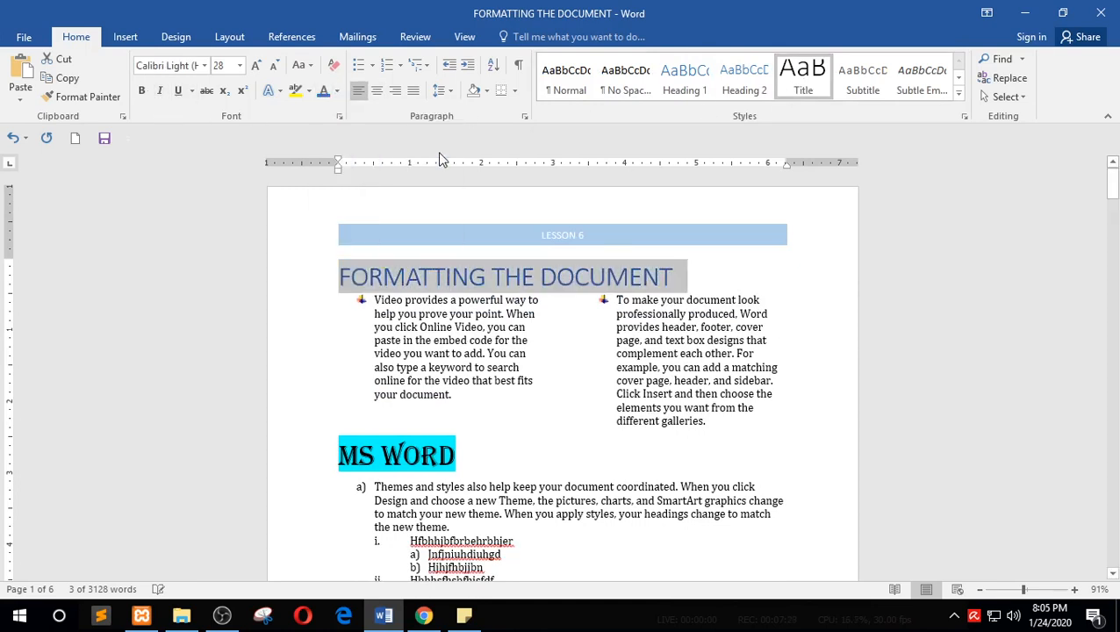
click(376, 93)
click(177, 91)
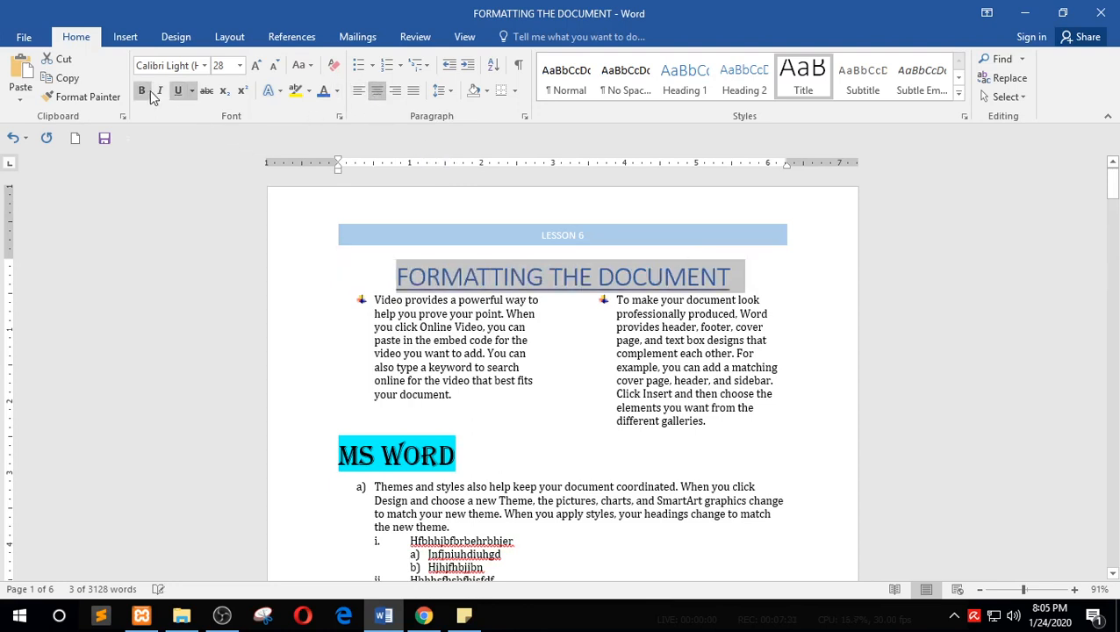
click(141, 91)
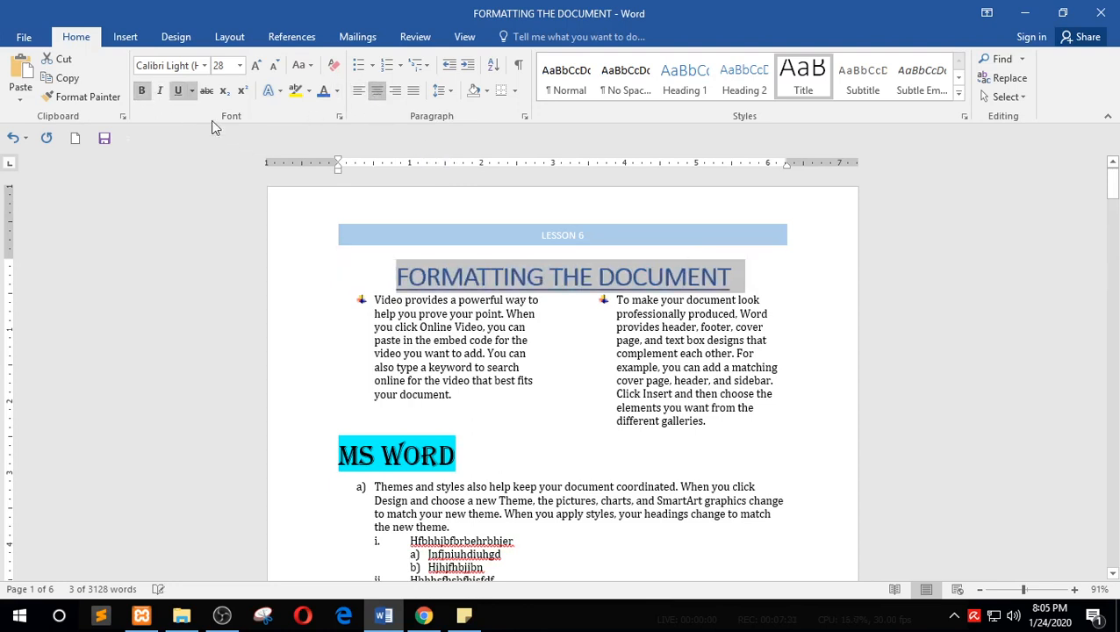
Select the whole FORMATTING THE DOCUMENT title line and apply the Heading 1 style to it
click(615, 276)
click(370, 282)
click(488, 277)
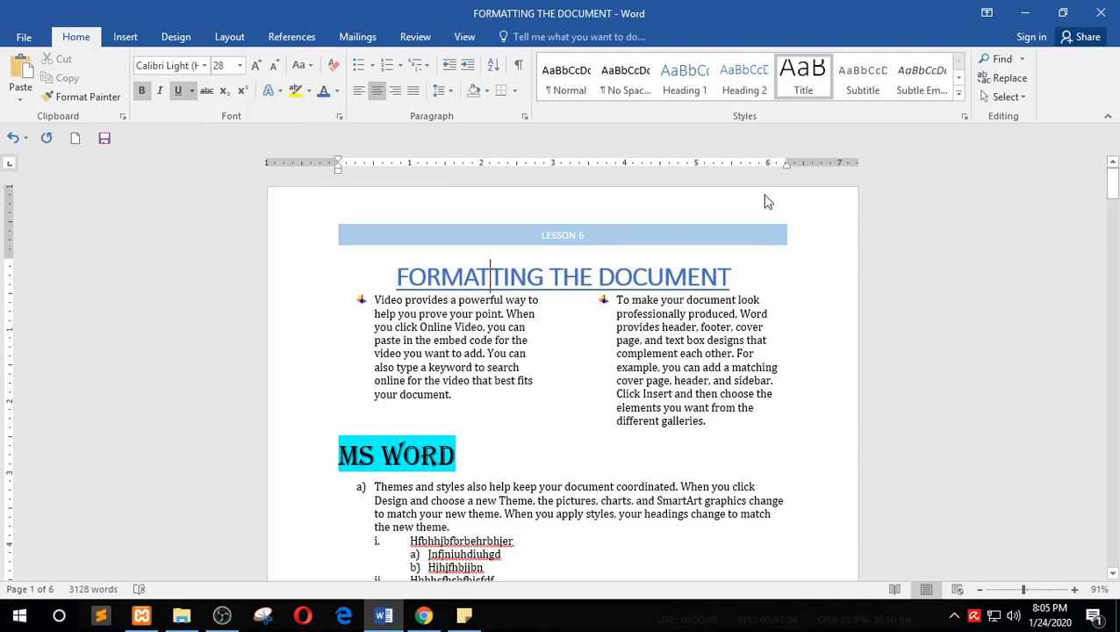
drag(705, 283, 415, 300)
click(572, 340)
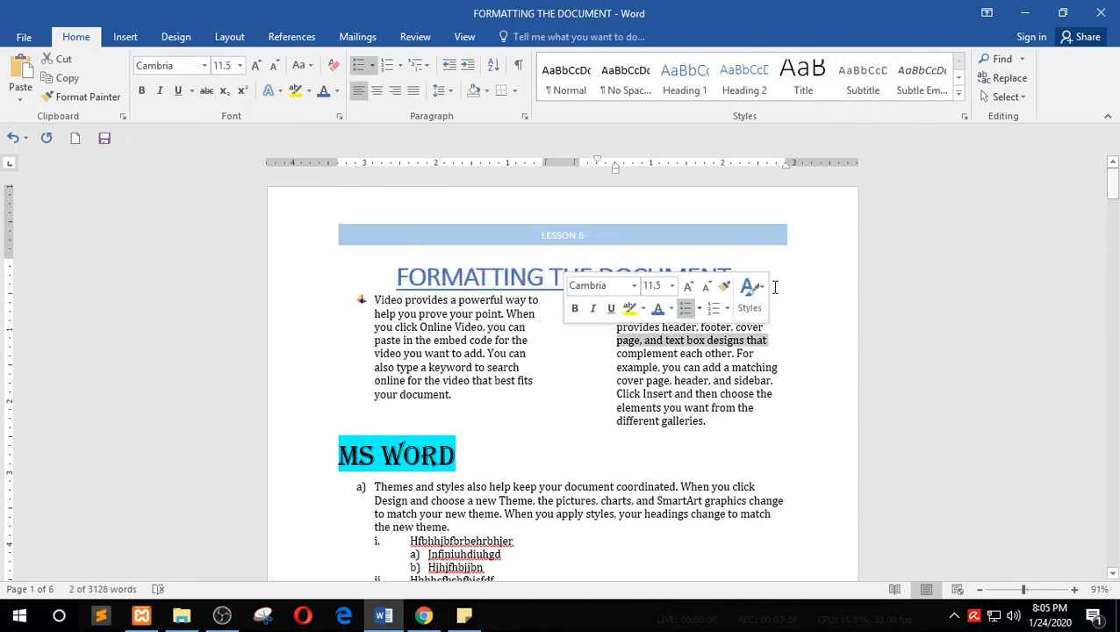
click(300, 290)
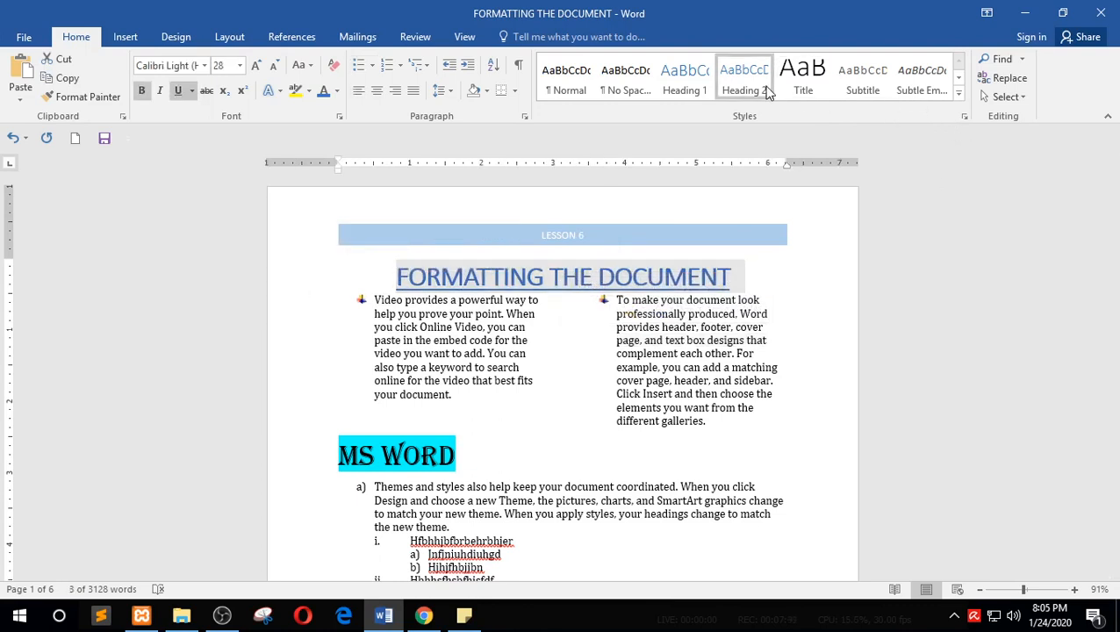
click(691, 93)
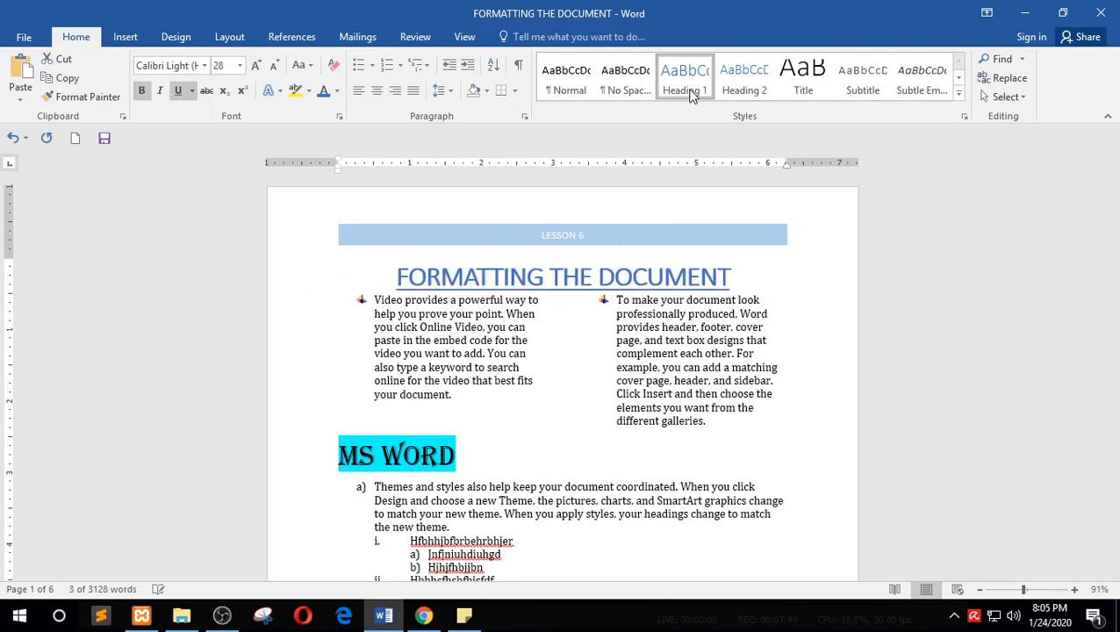
Enlarge the FORMATTING THE DOCUMENT heading to 22 pt and make it centred, bold and underlined
click(255, 66)
click(256, 66)
click(256, 66)
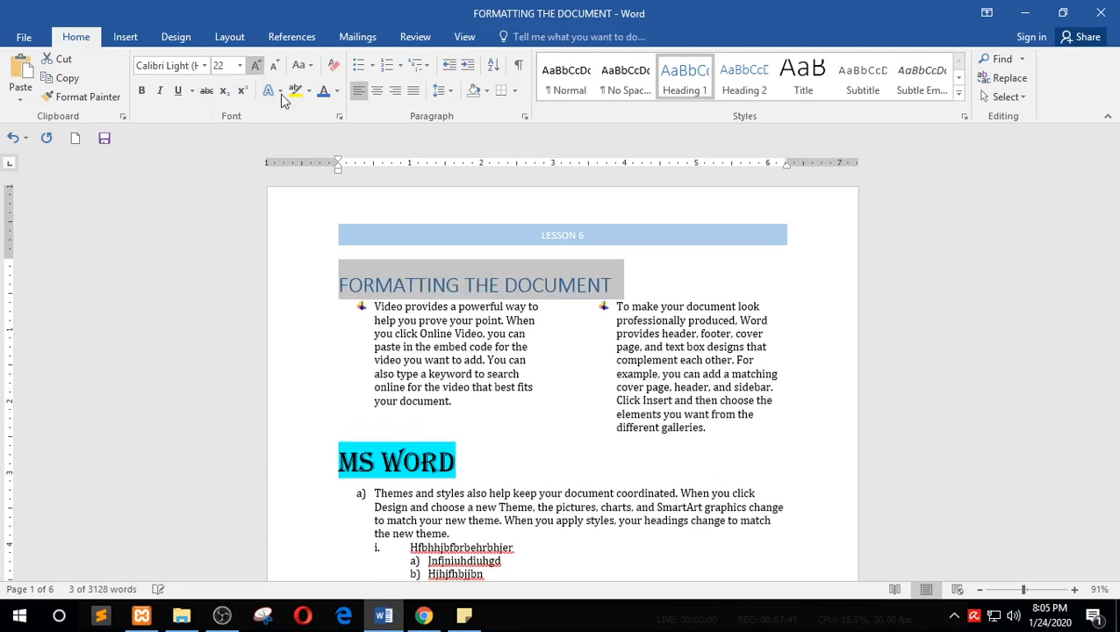
click(377, 91)
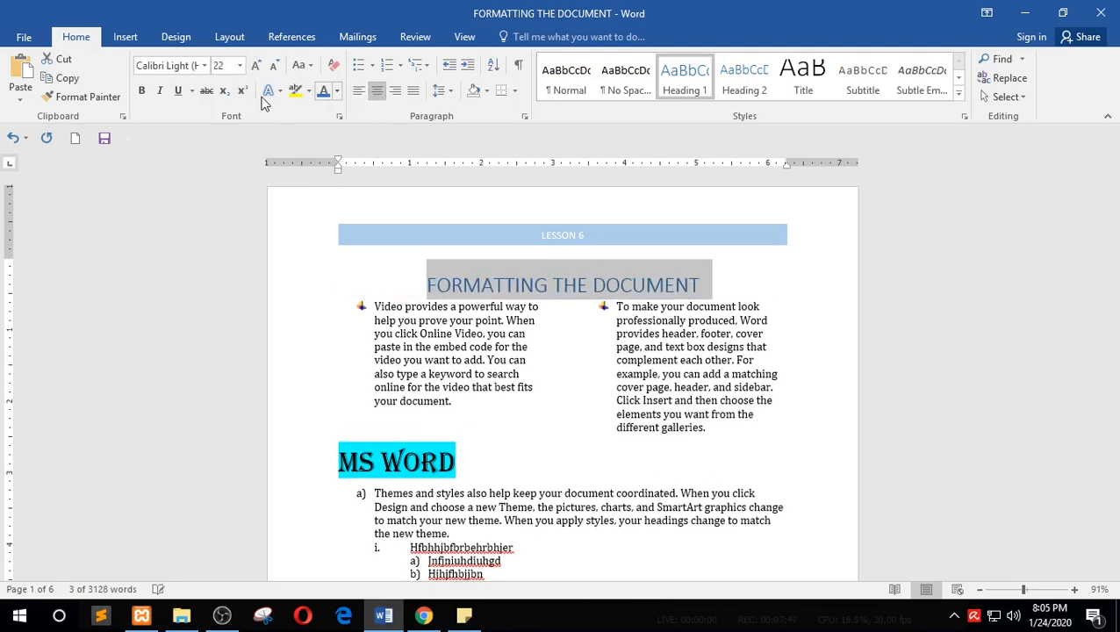
click(142, 90)
click(178, 91)
click(514, 283)
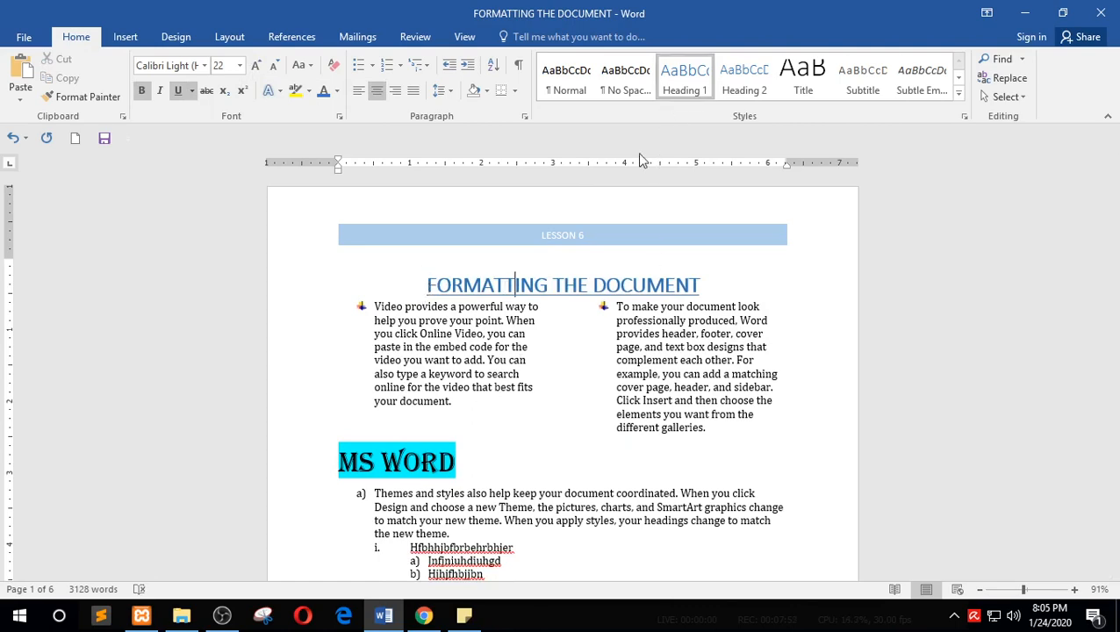
Apply the Heading 1 style to the highlighted MS WORD heading
scroll(457, 293, down, 3)
drag(478, 290, 339, 291)
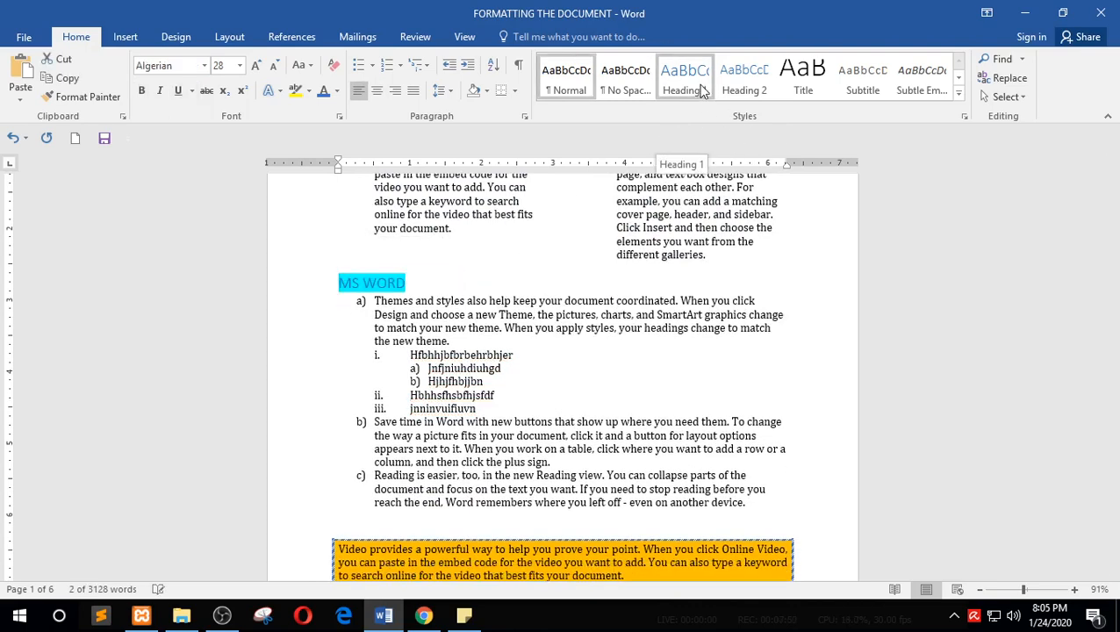
click(700, 86)
scroll(533, 294, up, 3)
scroll(534, 292, down, 6)
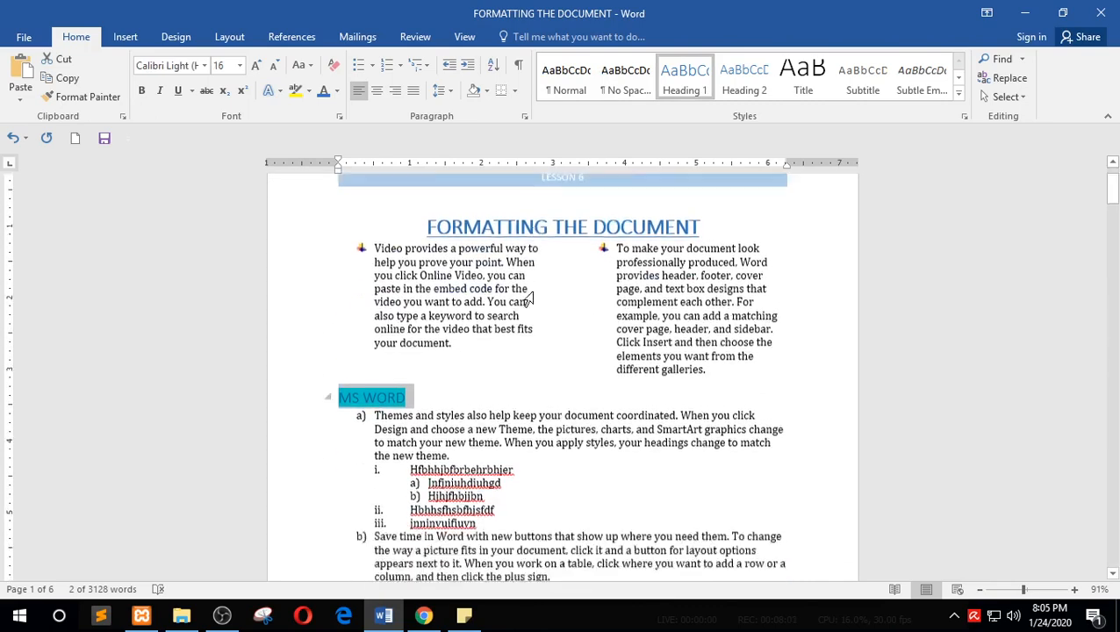
Add the heading TABLE on the empty line above the orange and green paragraphs and apply the Heading 1 style to it
scroll(534, 292, down, 3)
click(391, 216)
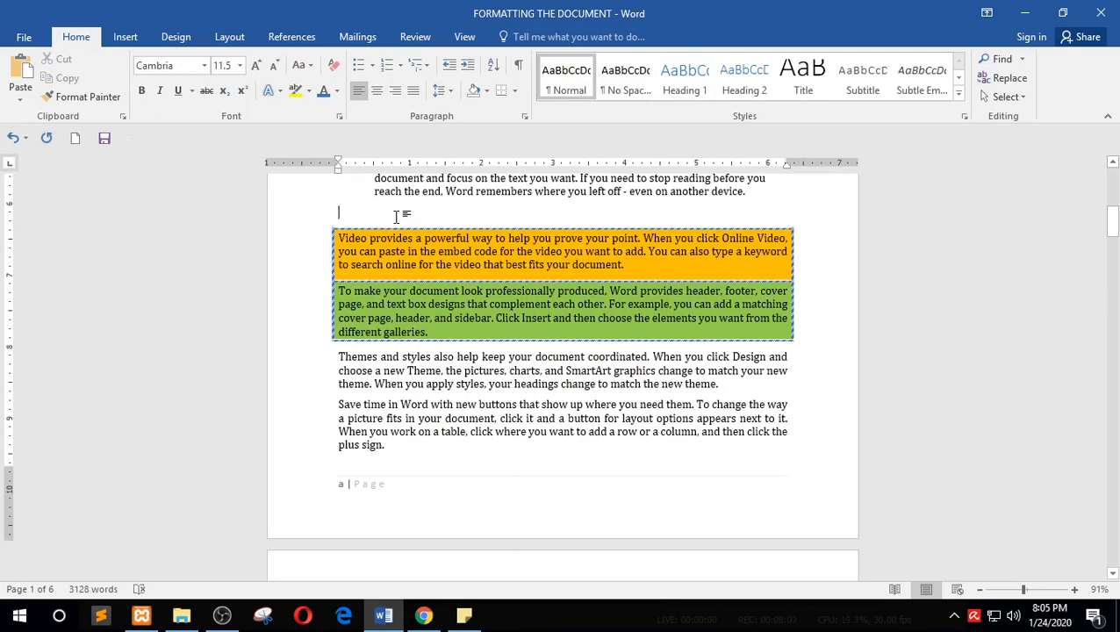
text(TAB)
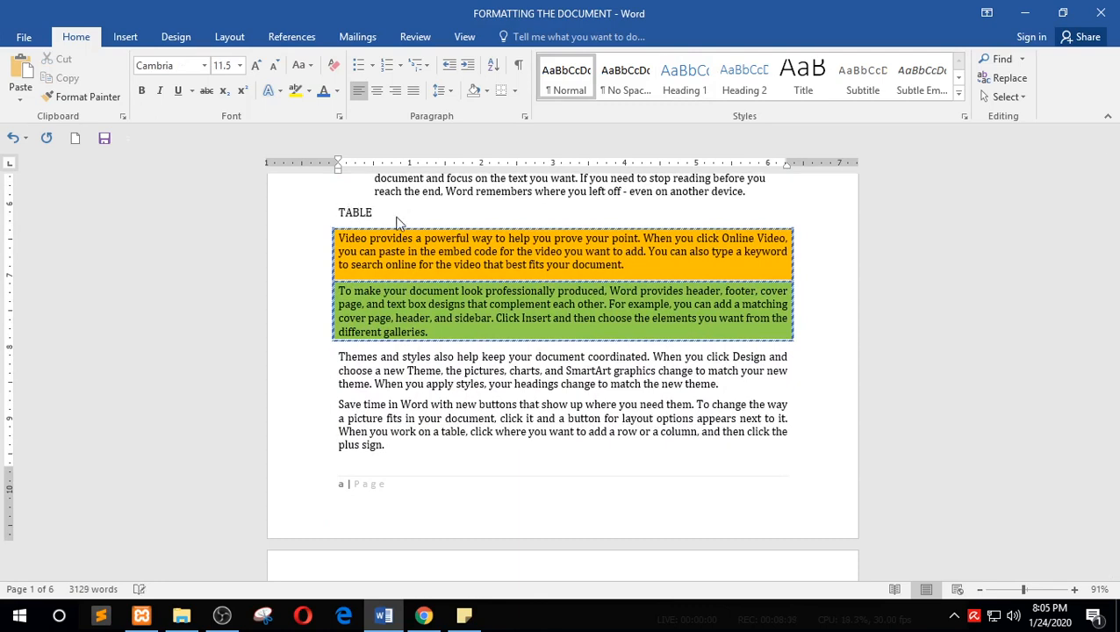
text(LE)
double_click(397, 223)
click(685, 79)
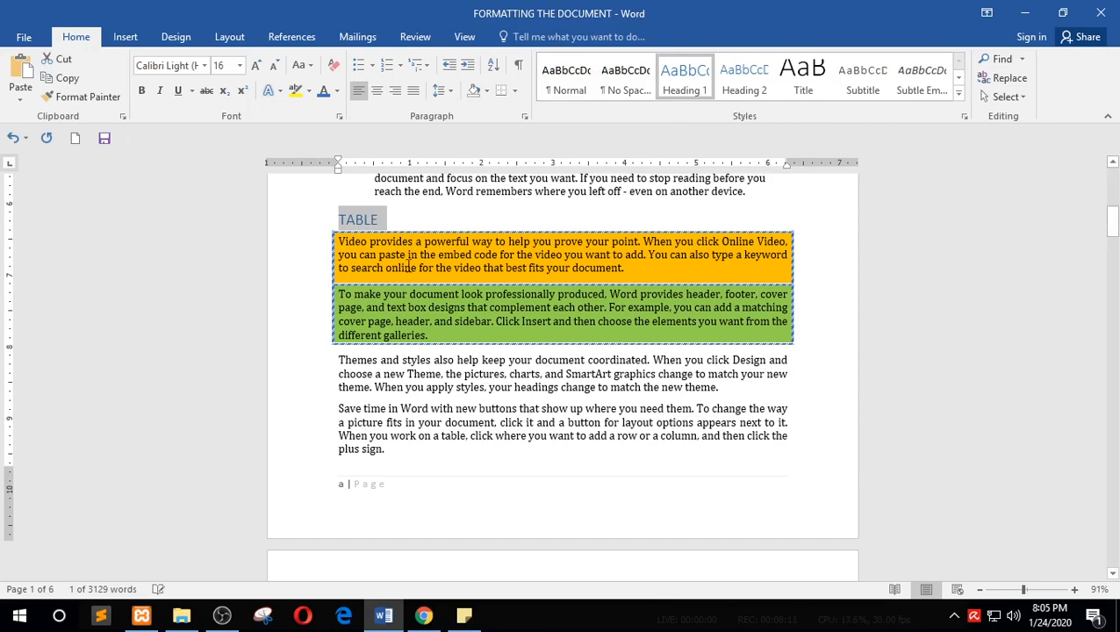
Add the heading PAGE NUMBER on a new line after the first paragraph of page 2 and apply the Heading 1 style to it
scroll(456, 399, down, 8)
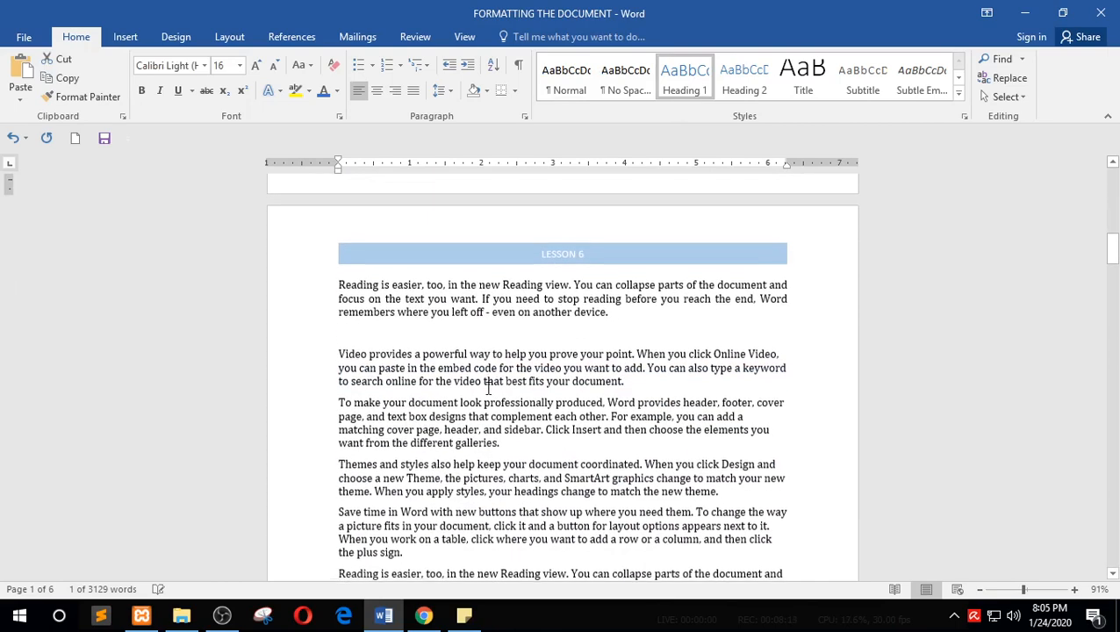
click(383, 342)
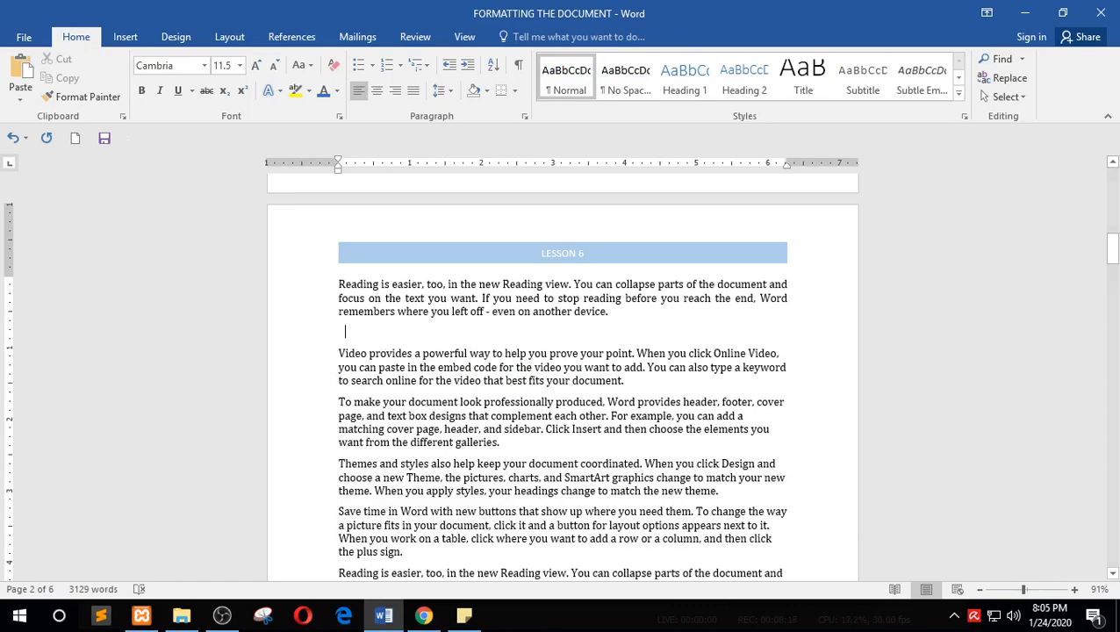
key(Return)
text(PAGE NUMBER)
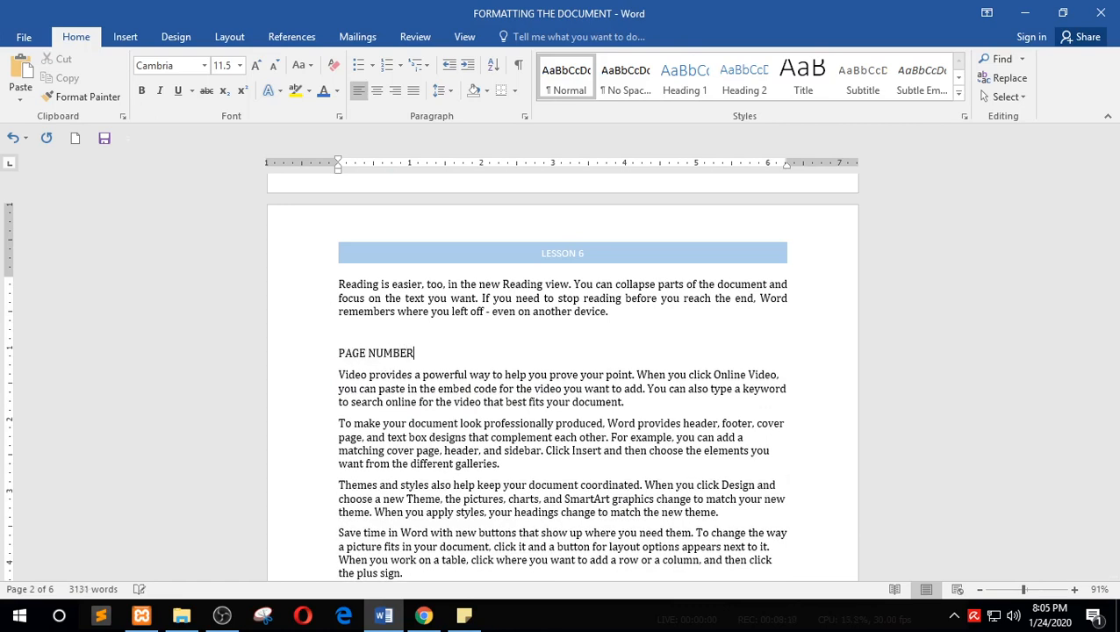
click(300, 355)
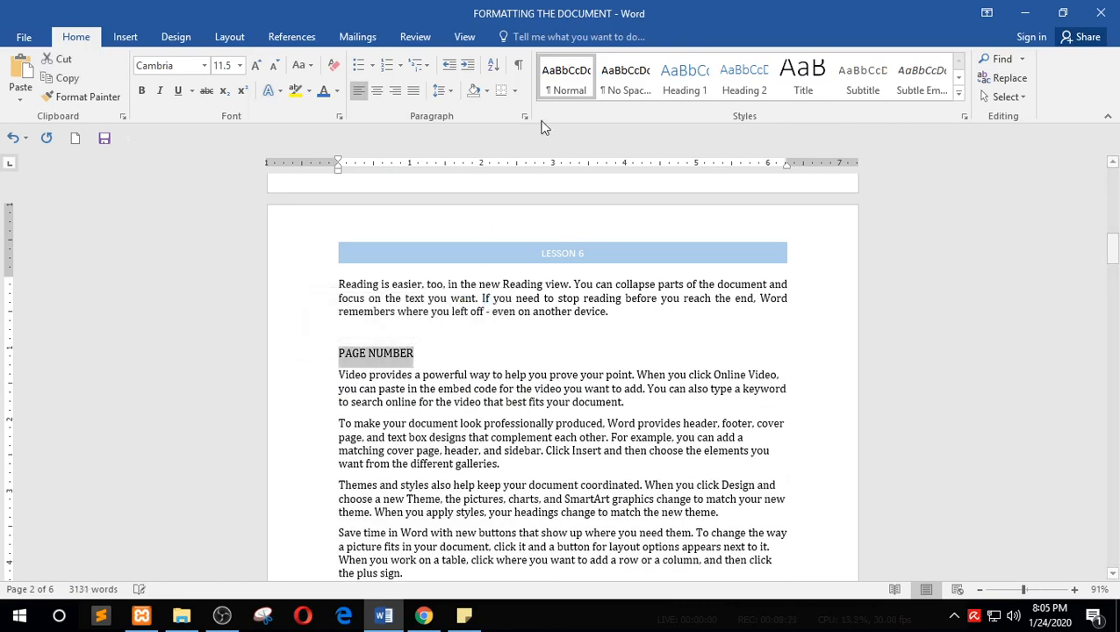
click(686, 79)
scroll(615, 352, up, 5)
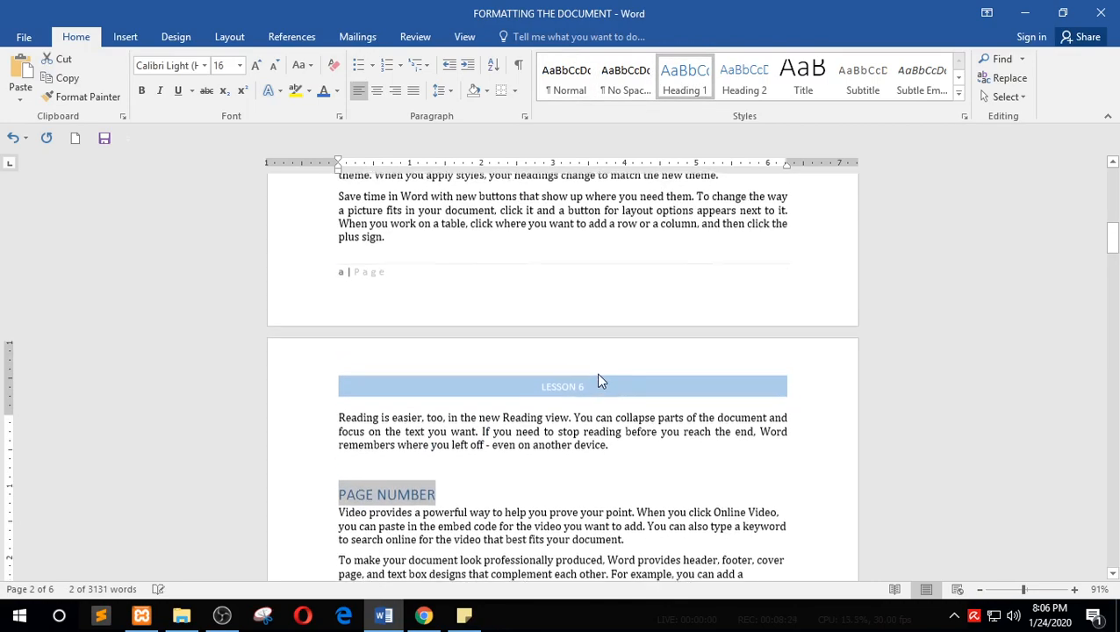
scroll(600, 375, up, 5)
Enter the subheading Ms Word lessons on the next empty line of page 2 and apply the Heading 2 style to it
scroll(600, 375, down, 15)
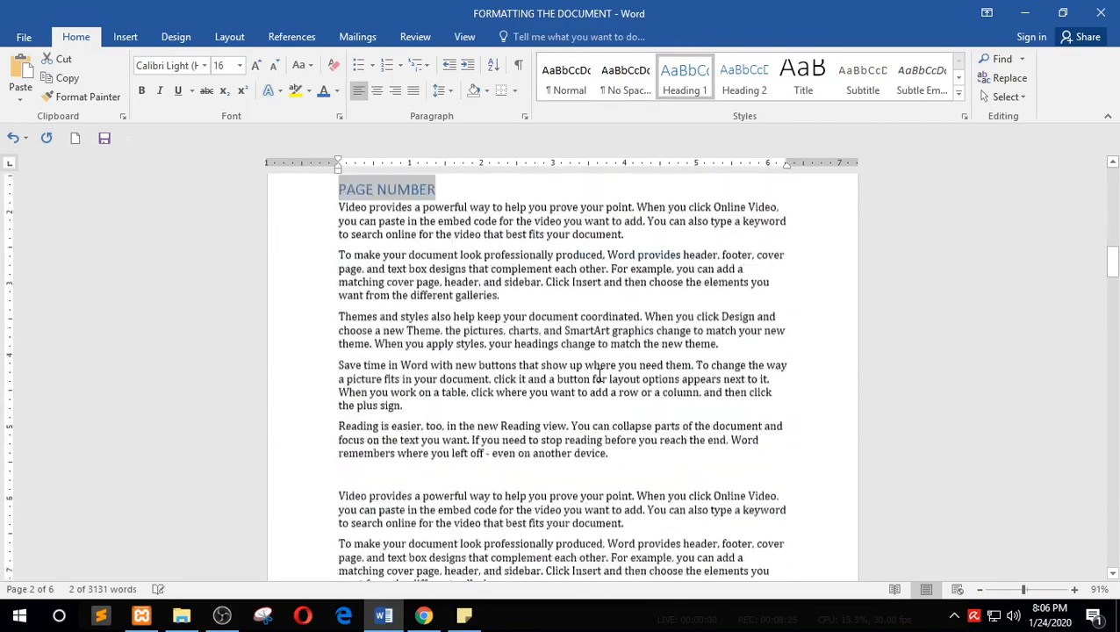
click(348, 441)
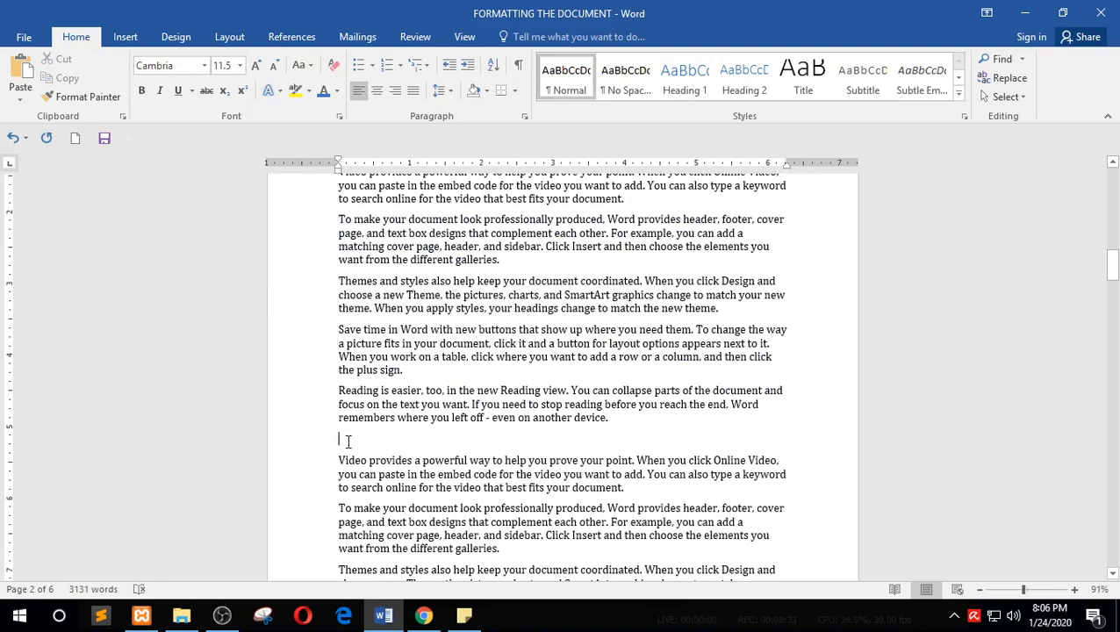
text(Ms Word lessons)
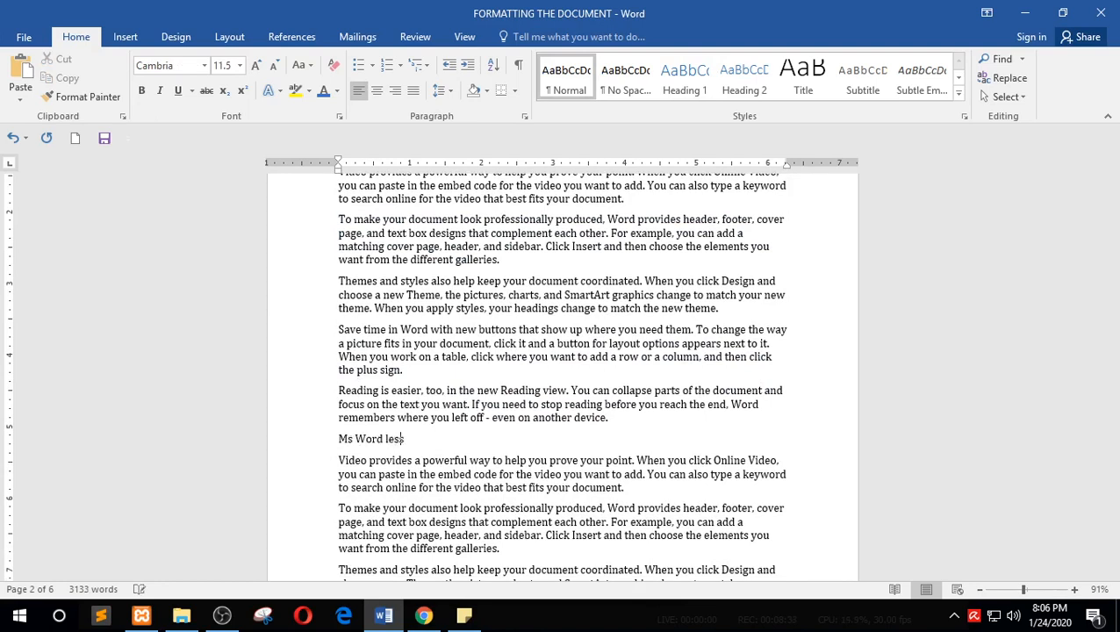
click(312, 449)
click(759, 88)
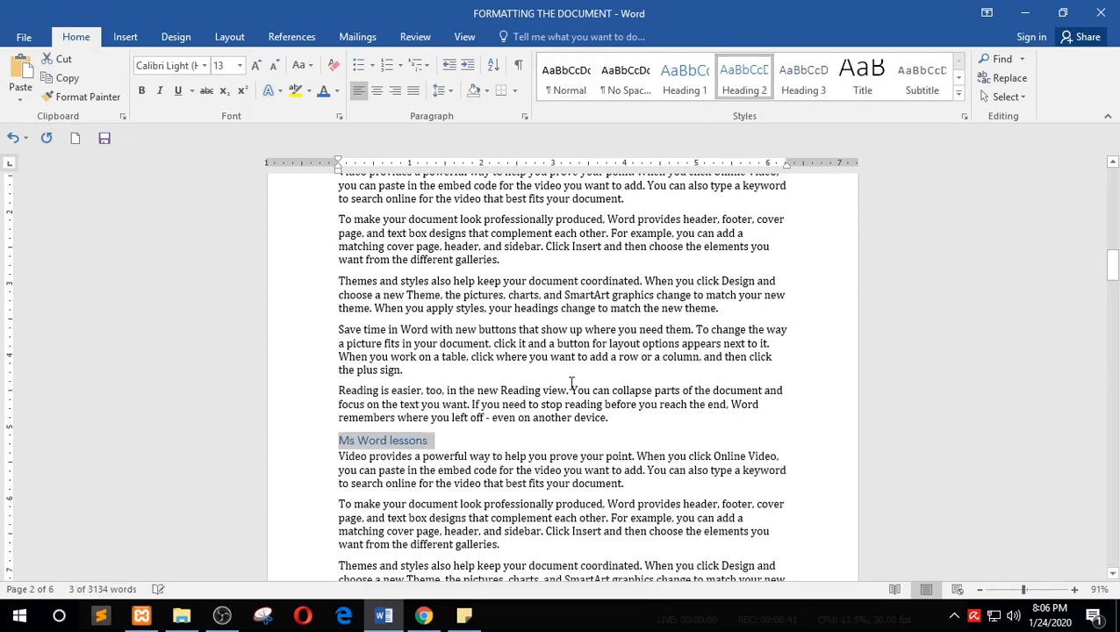
Add the subheading Home Tab in Heading 2 style after the second paragraph under Ms Word lessons, and save the document
scroll(614, 386, down, 4)
click(532, 380)
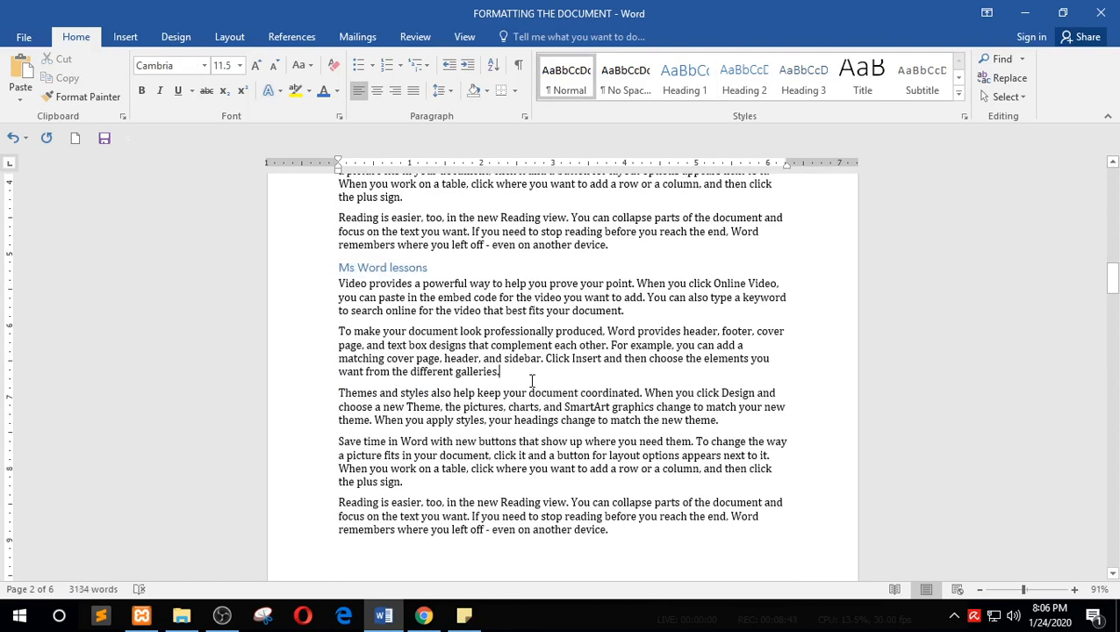
key(Return)
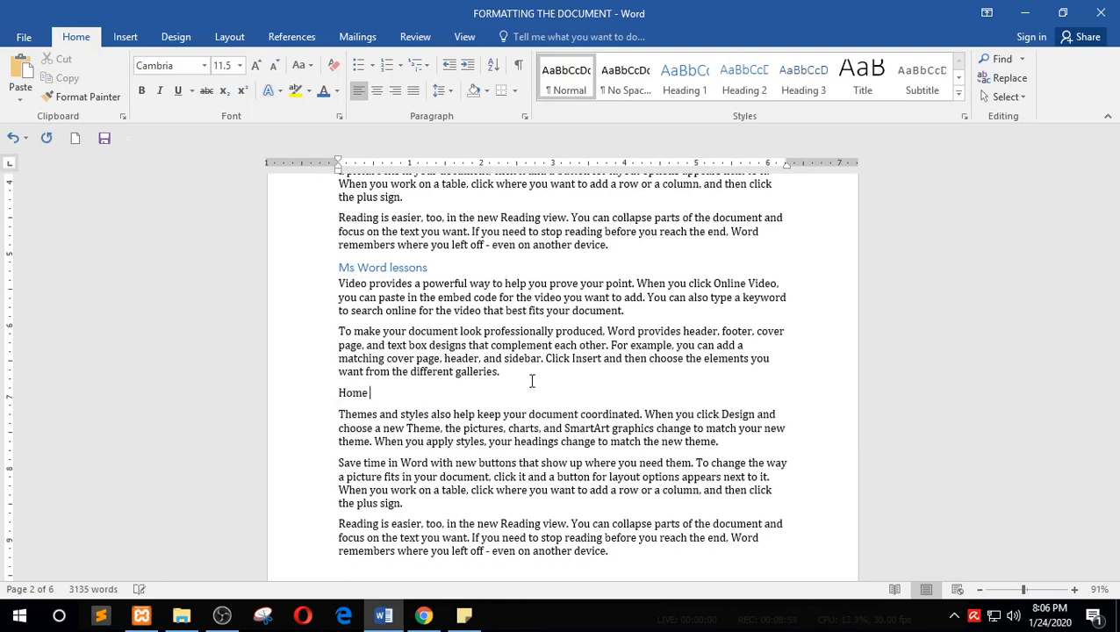
click(303, 403)
click(744, 79)
click(541, 387)
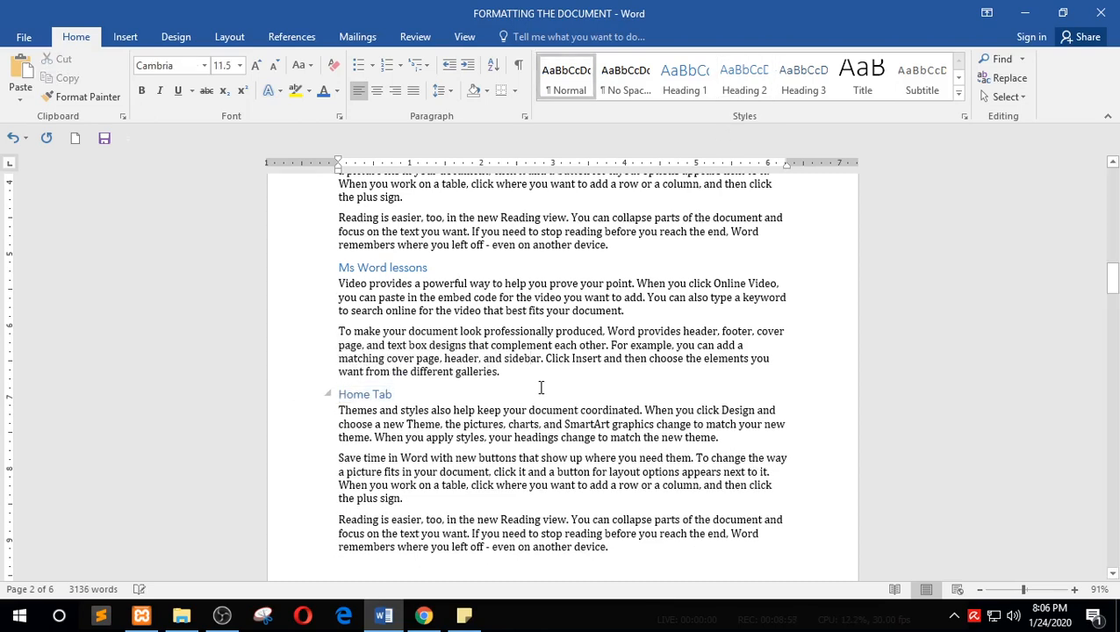
key(ctrl+s)
scroll(539, 375, up, 10)
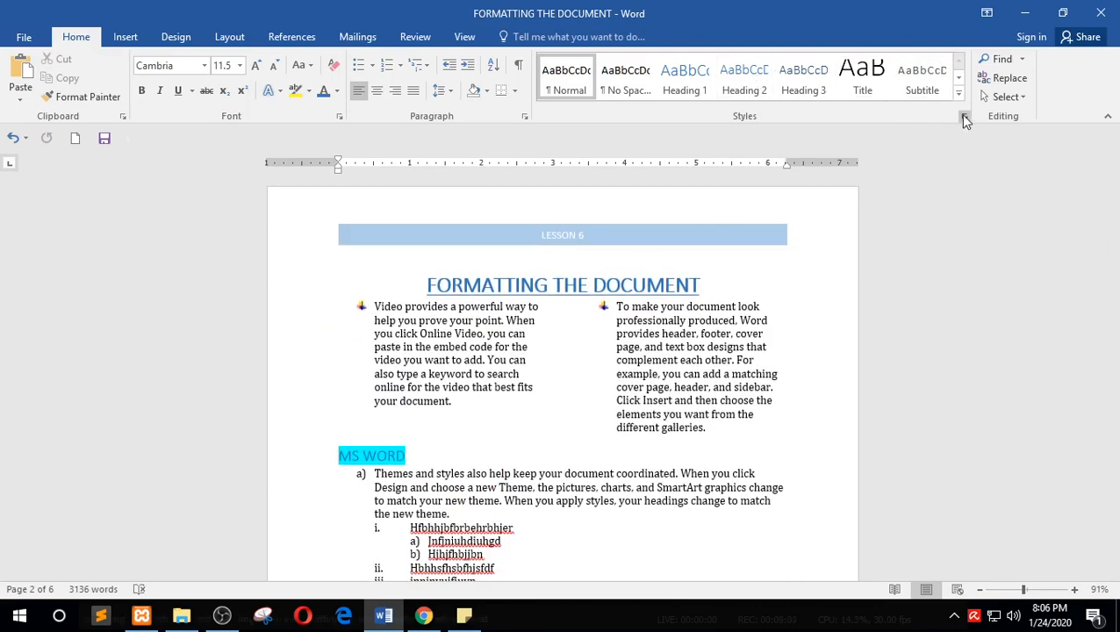
click(959, 92)
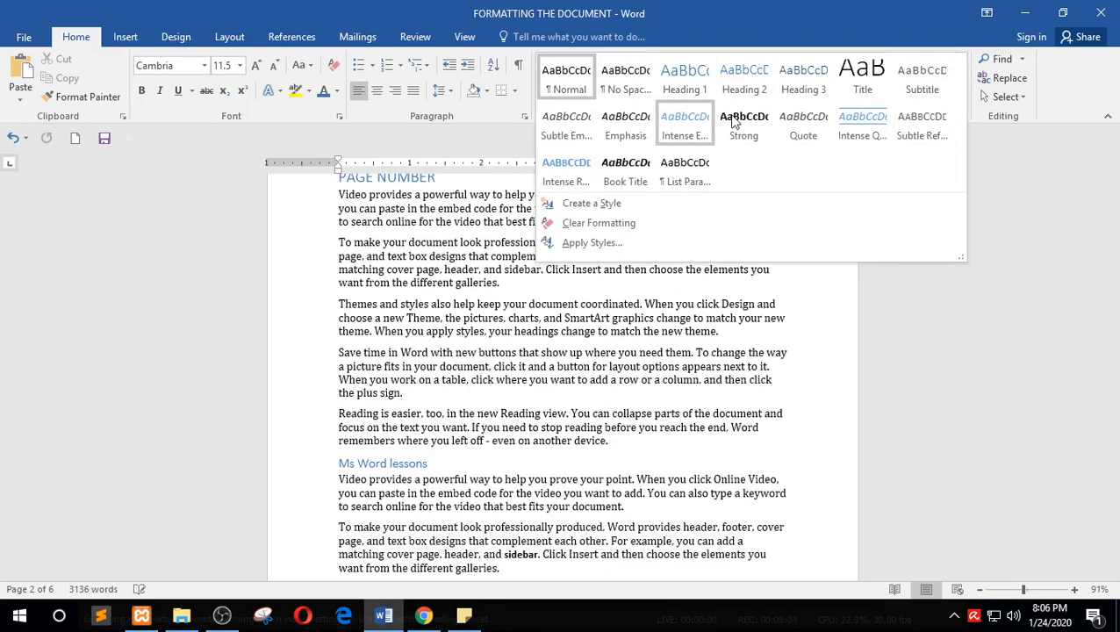
click(419, 501)
Apply the Intense Emphasis style to the last paragraph of page 1, which begins with Save time in Word
scroll(513, 304, down, 12)
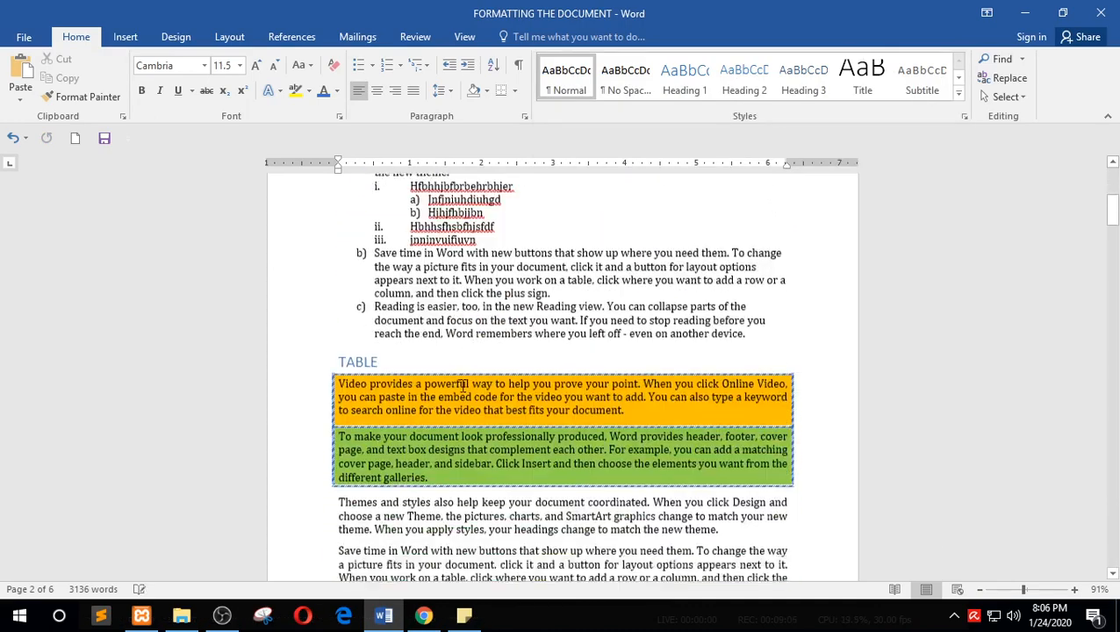
drag(389, 351, 339, 304)
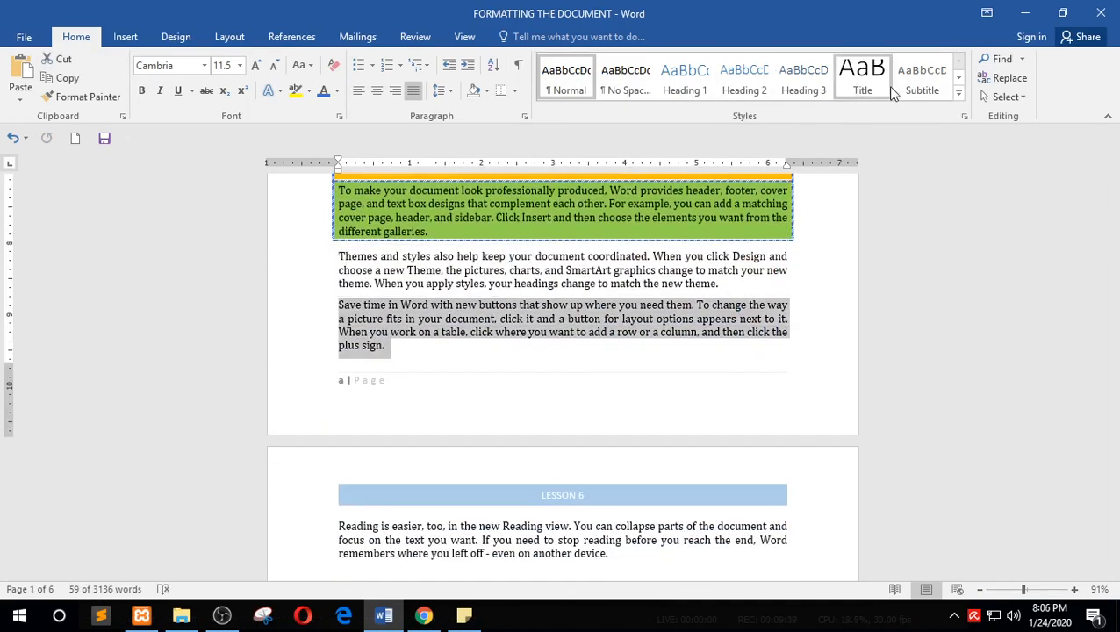
click(958, 93)
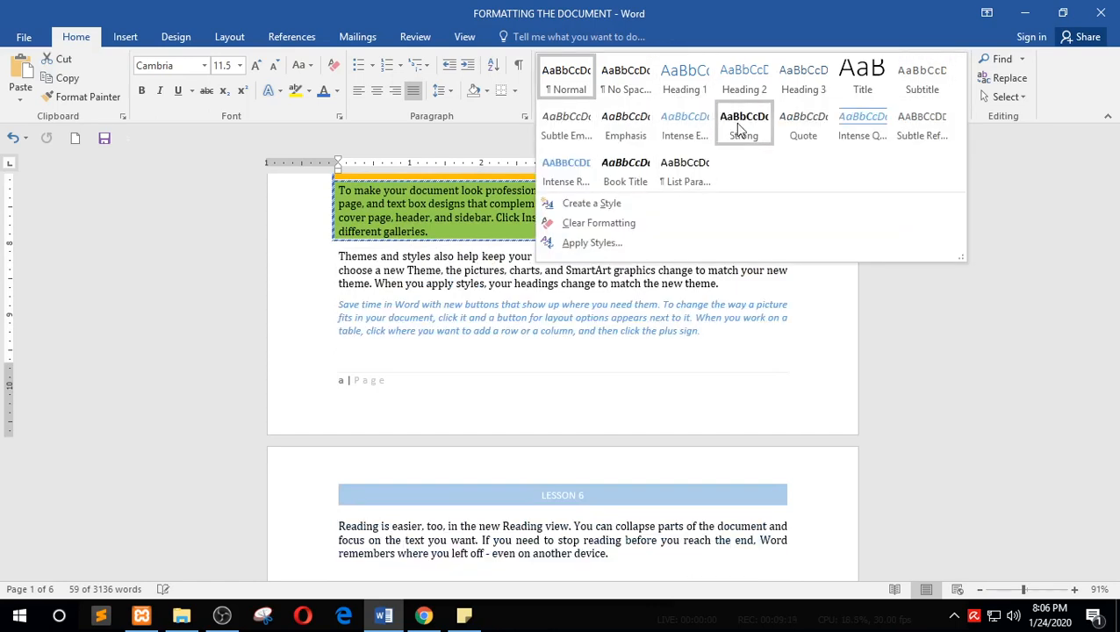
click(702, 133)
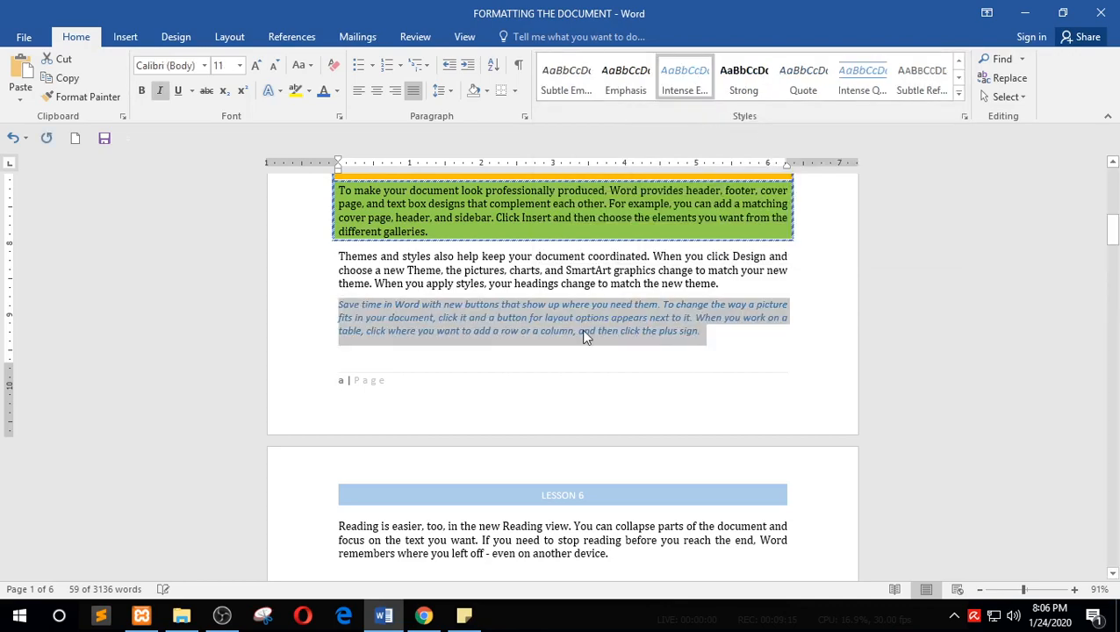
click(725, 343)
scroll(725, 343, down, 8)
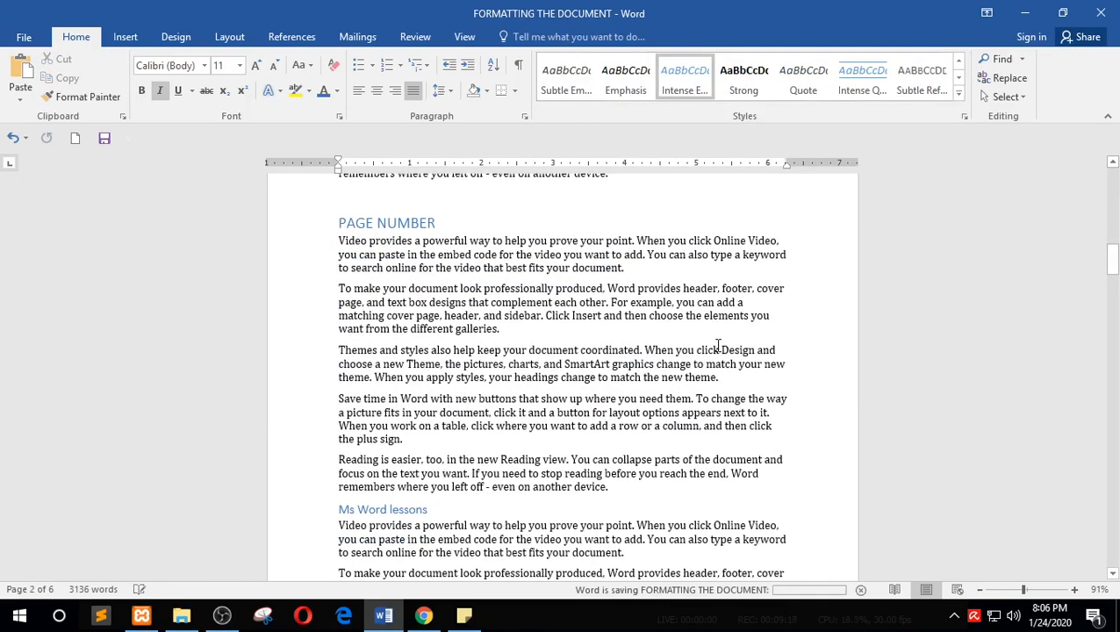
scroll(717, 345, up, 10)
Switch to the sticky note to check the finding and replacing topic, and return to the Word document
click(464, 614)
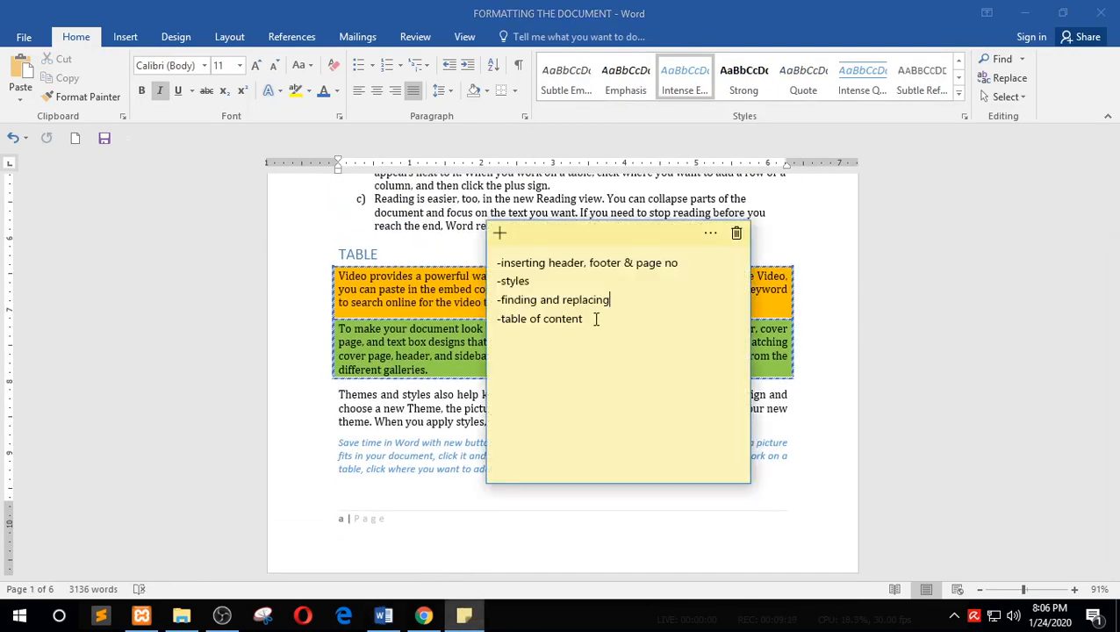
double_click(625, 305)
click(425, 333)
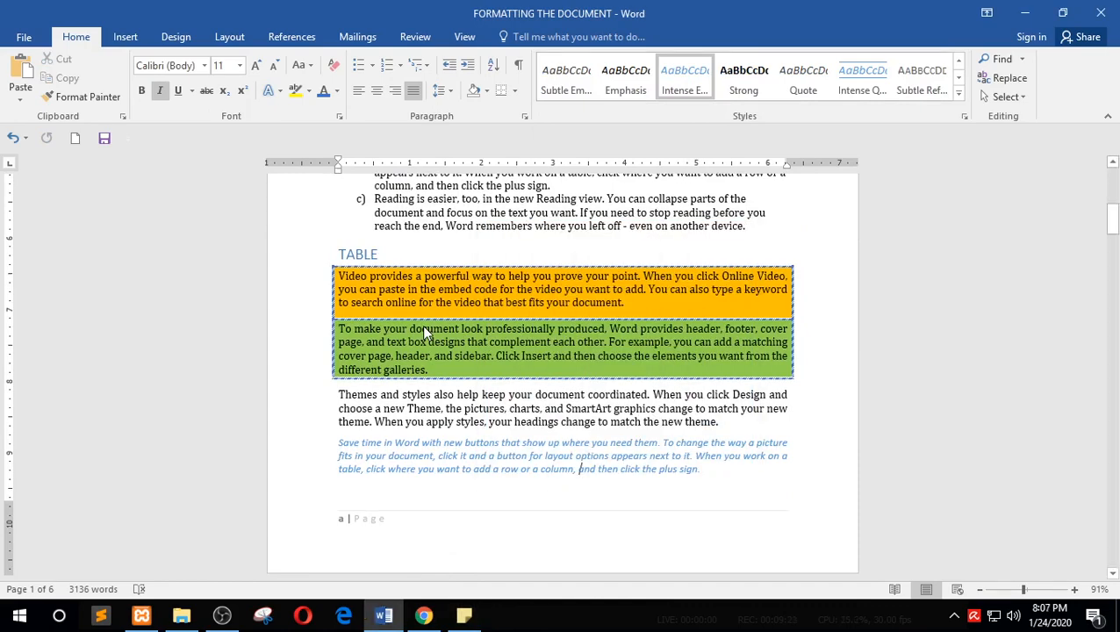
From the start of the document, open the document search and its Advanced Find dialog, and move the dialog clear of the title
scroll(424, 333, up, 8)
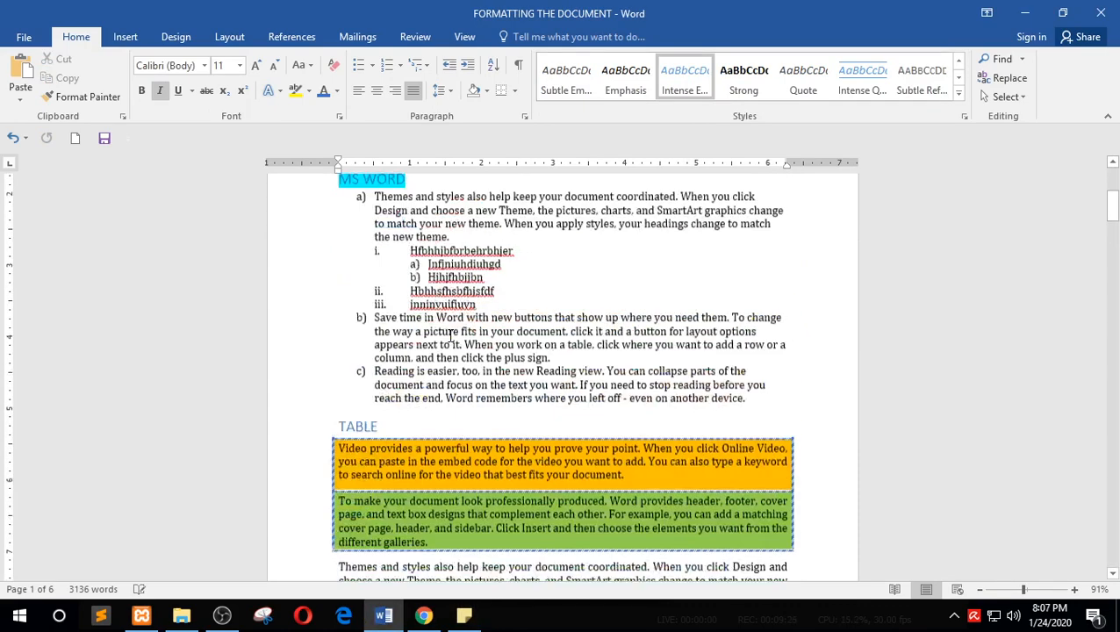
scroll(456, 338, up, 1)
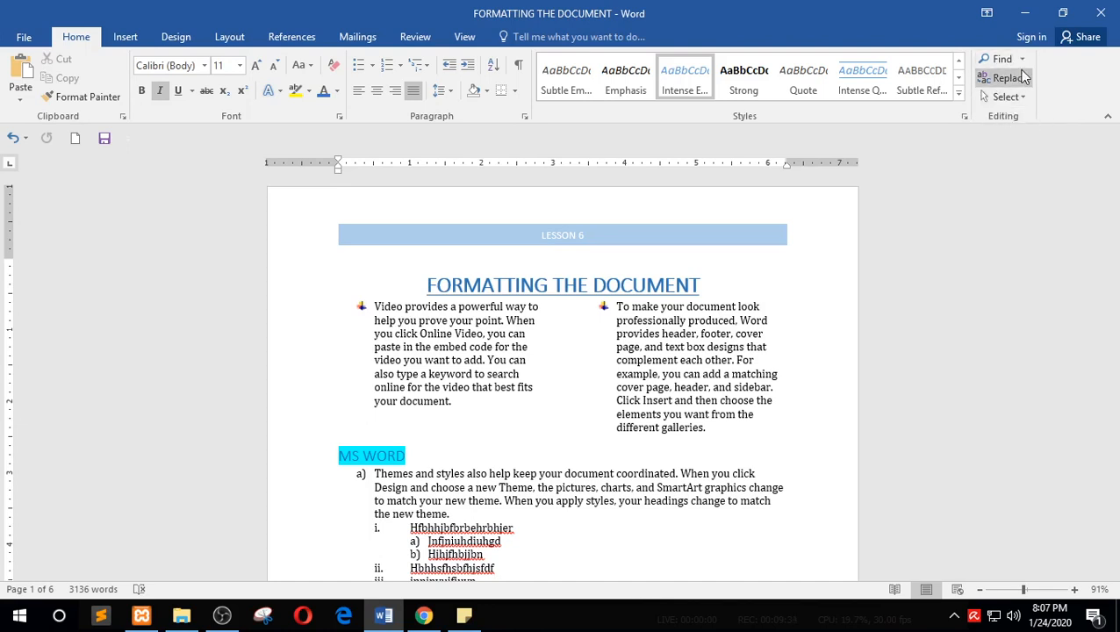
click(993, 61)
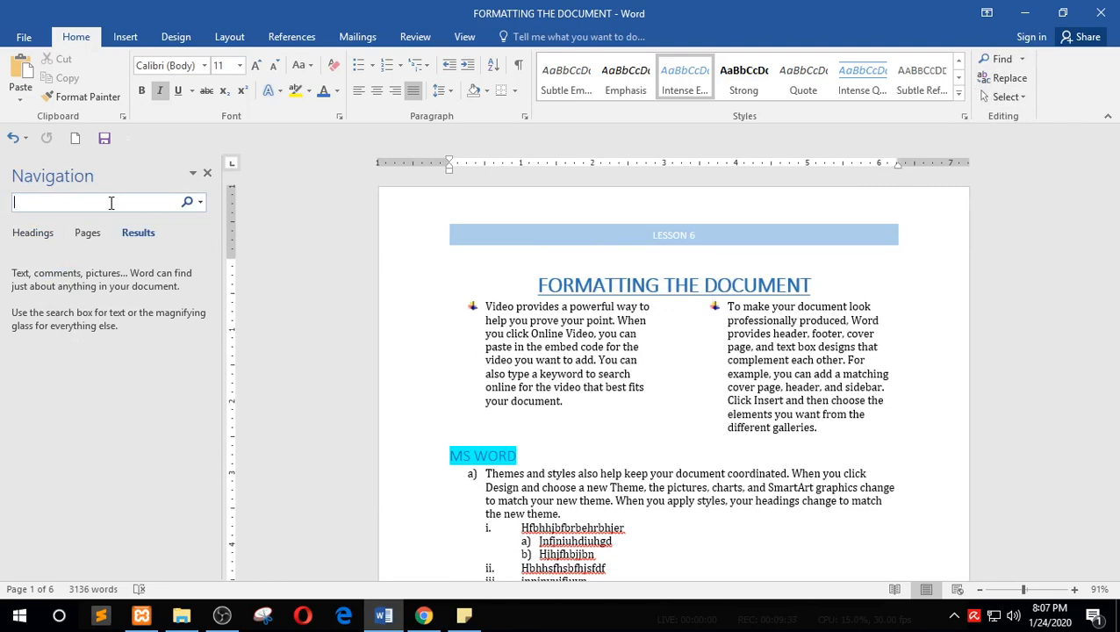
click(200, 204)
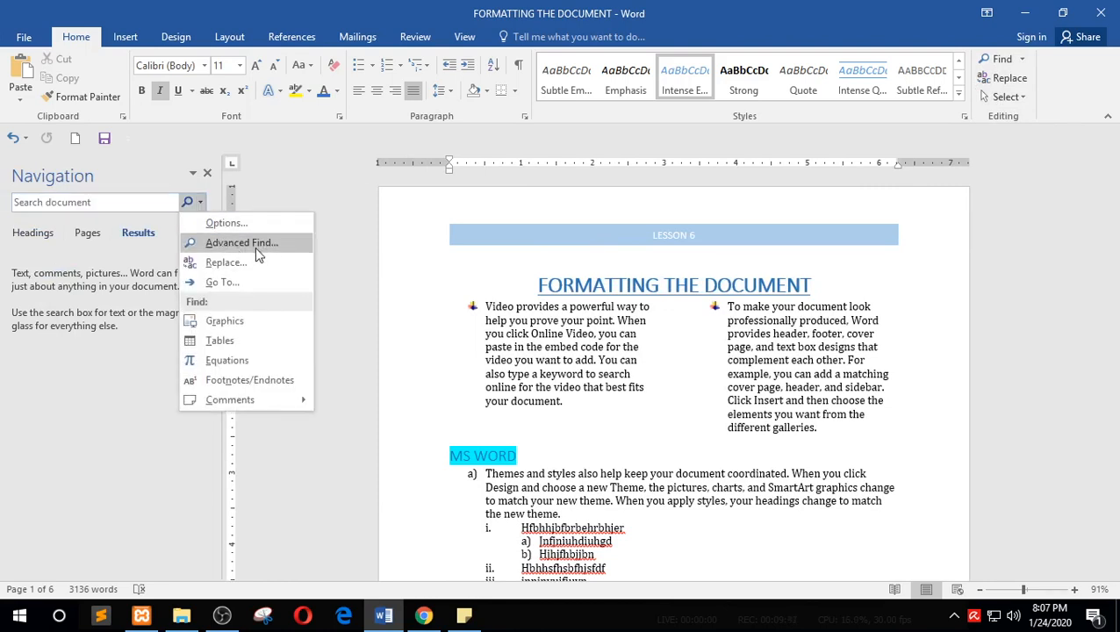
click(199, 204)
click(199, 202)
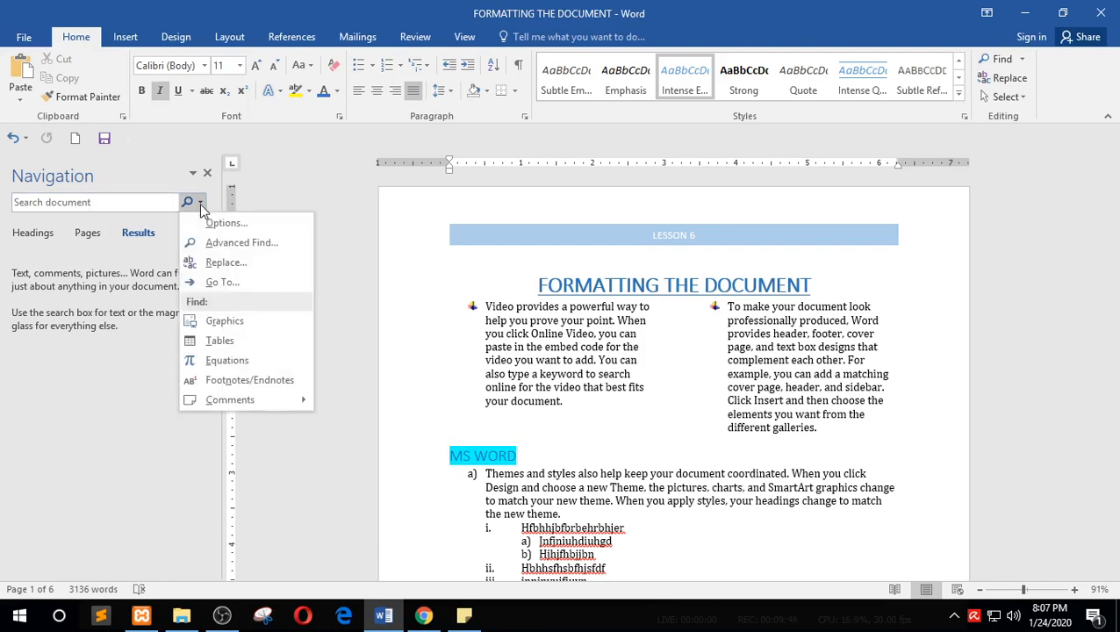
click(243, 250)
drag(477, 227, 322, 352)
click(383, 616)
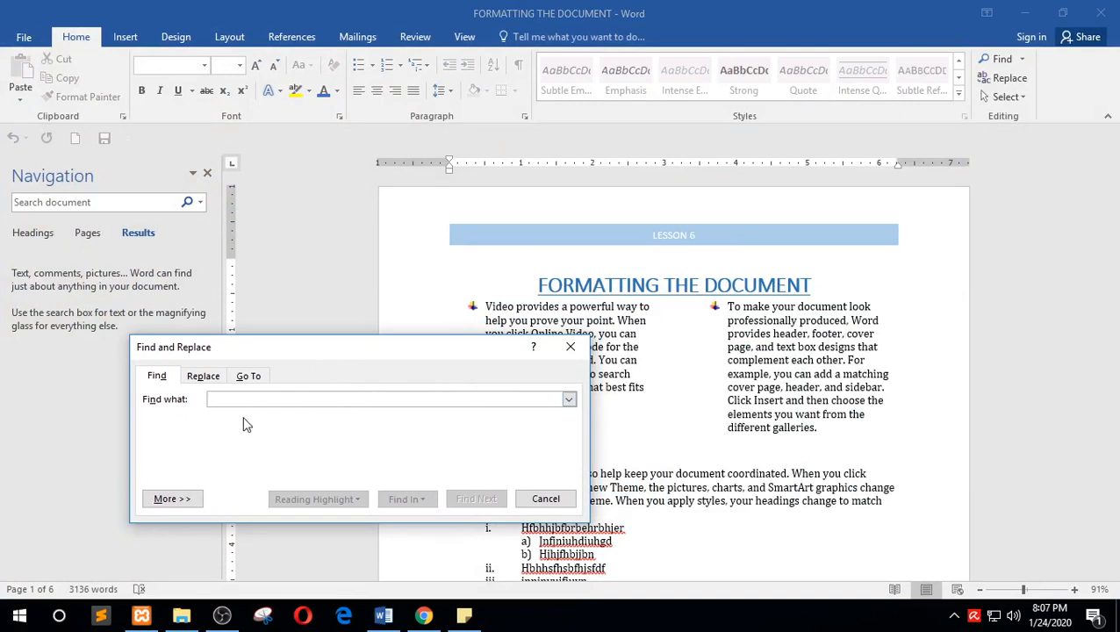
Search for the word document, step through its occurrences one after another across the first three pages, and close the search dialog
text(document)
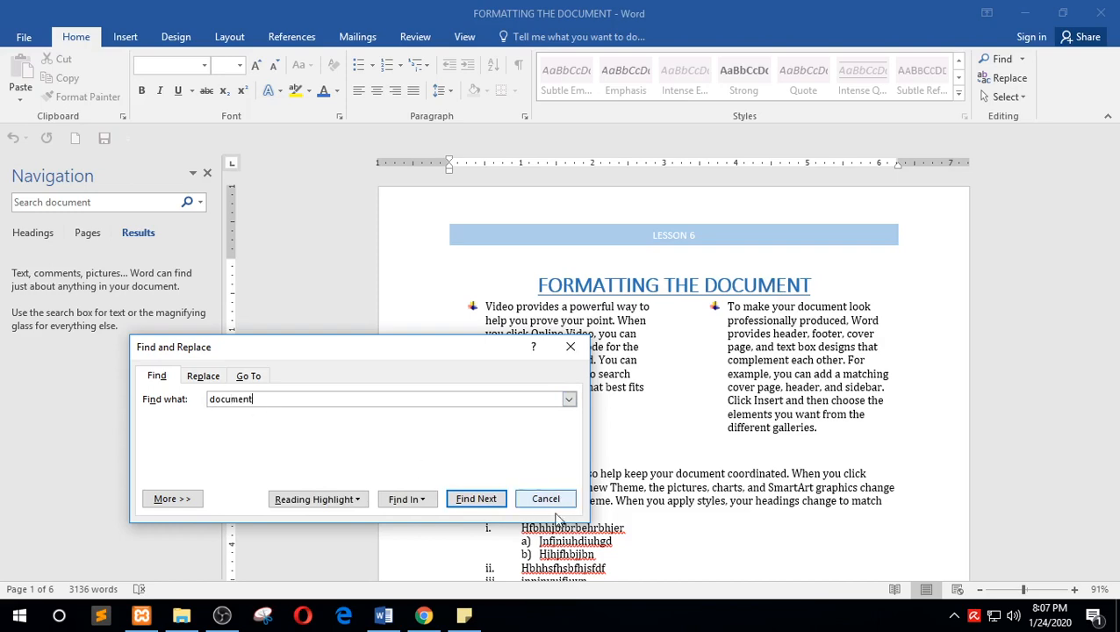
click(476, 499)
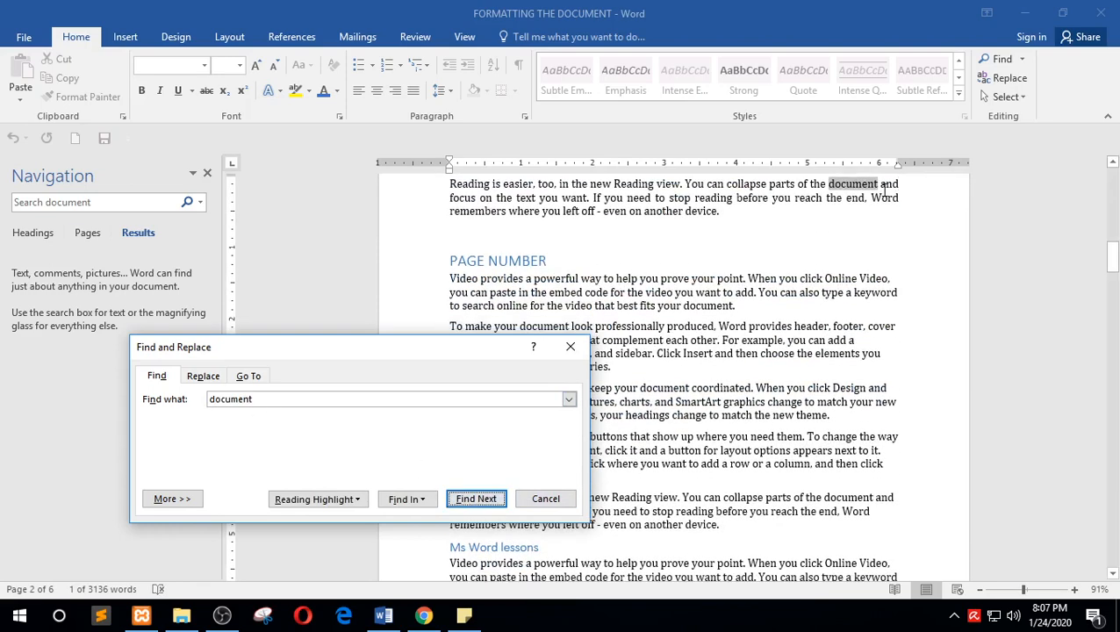
click(482, 503)
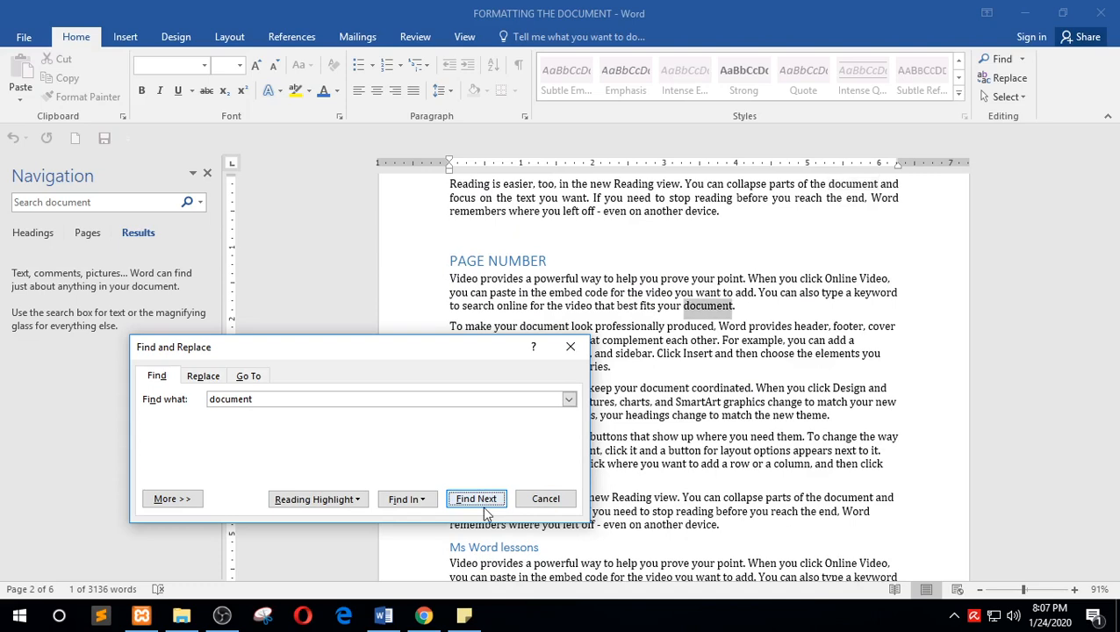
click(482, 506)
click(492, 289)
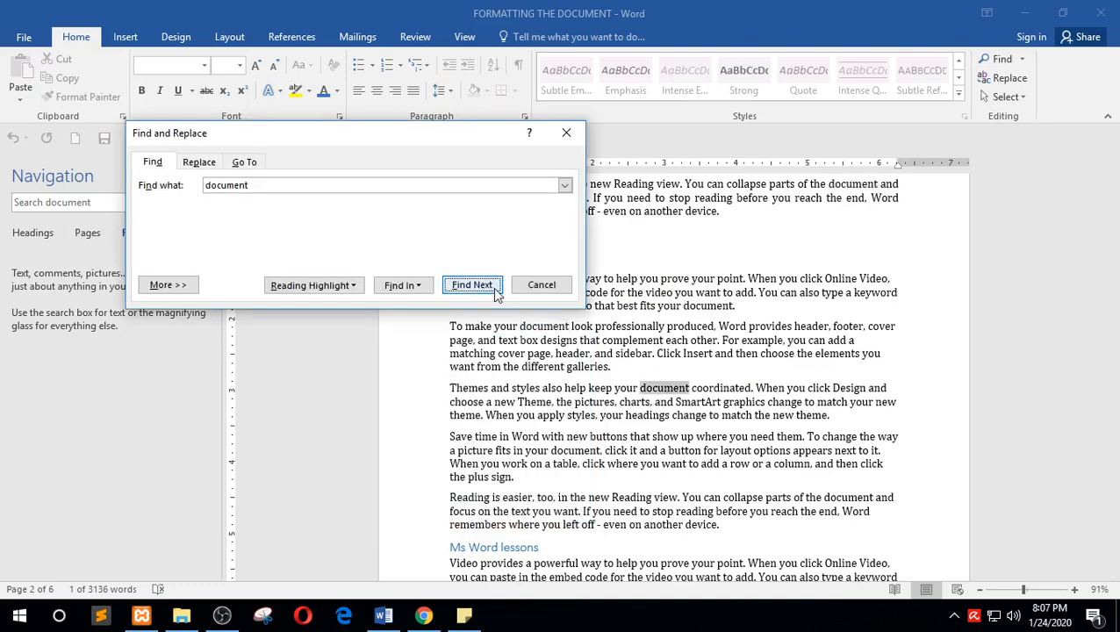
click(493, 290)
click(494, 289)
click(493, 289)
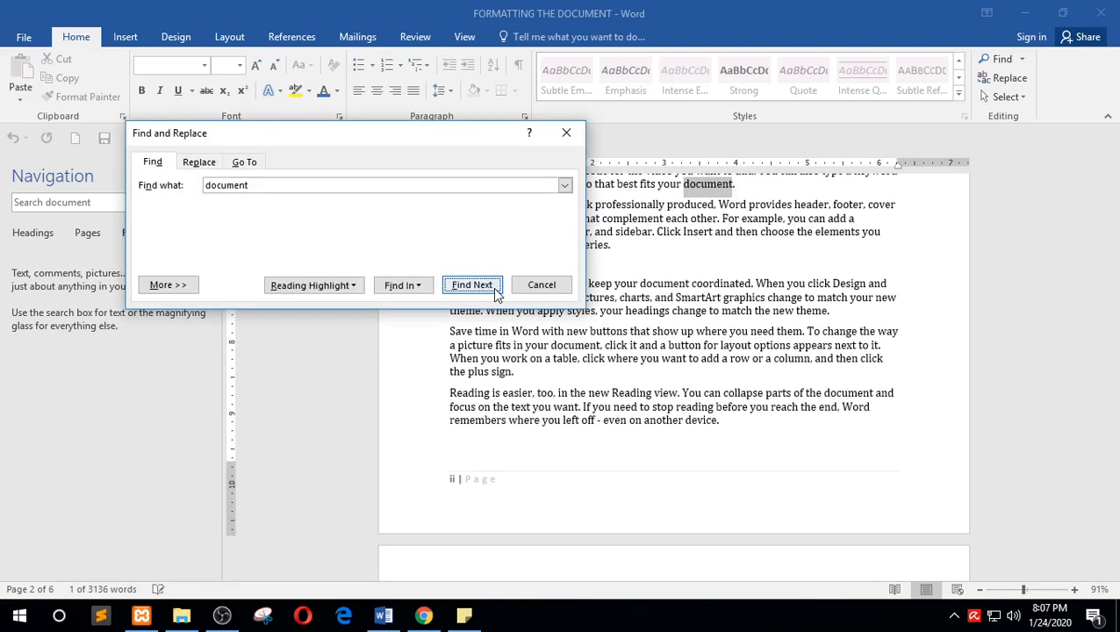
click(493, 290)
click(469, 167)
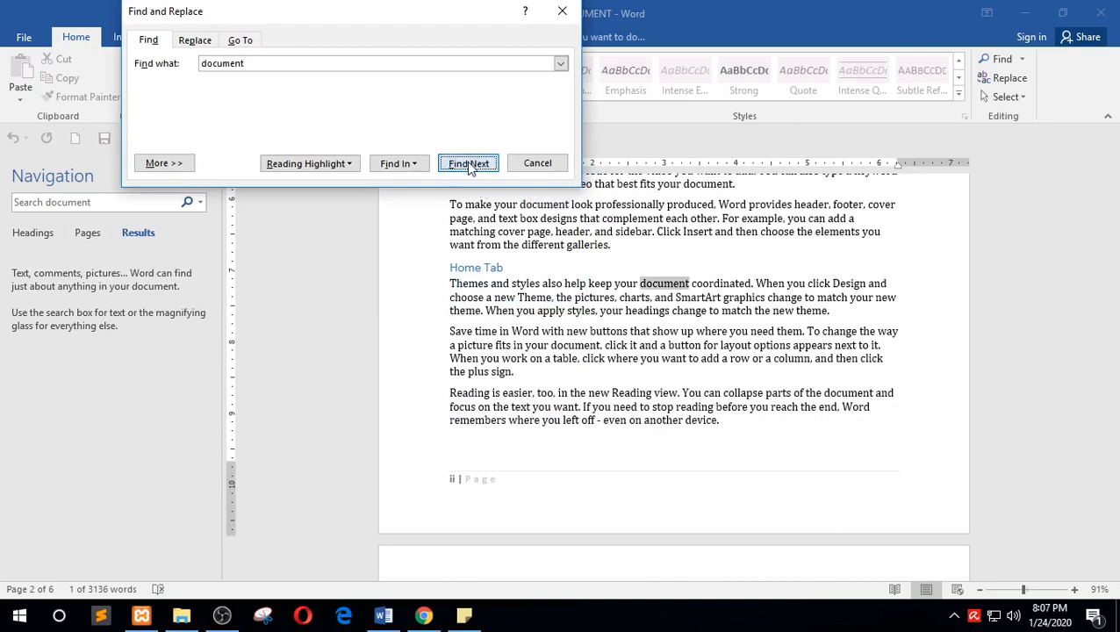
click(468, 164)
click(468, 164)
click(468, 164)
click(468, 164)
click(467, 162)
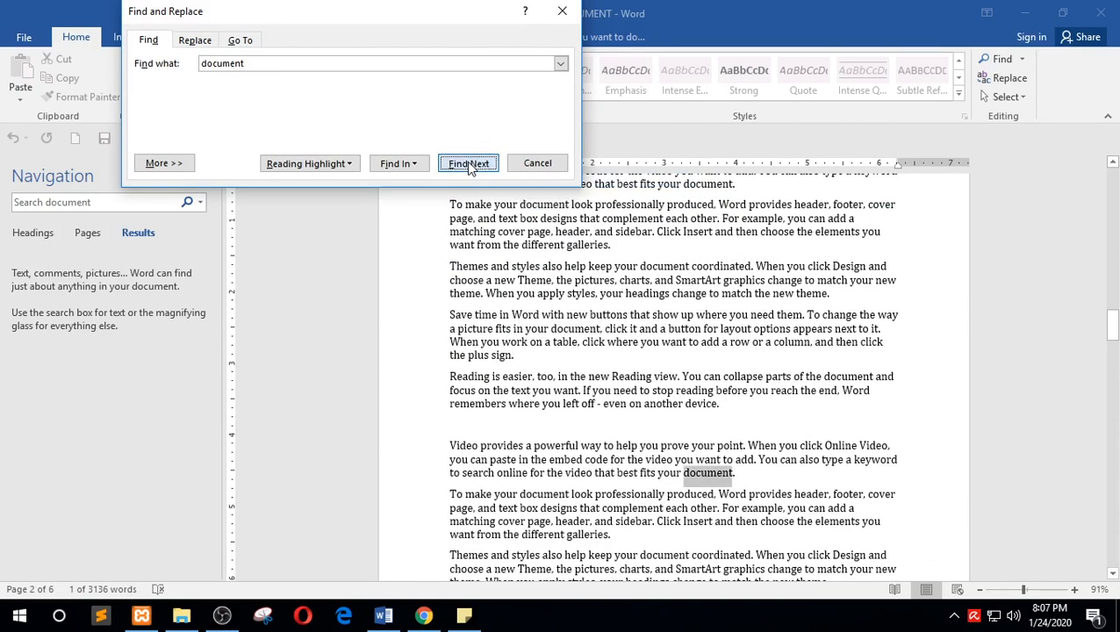
click(466, 162)
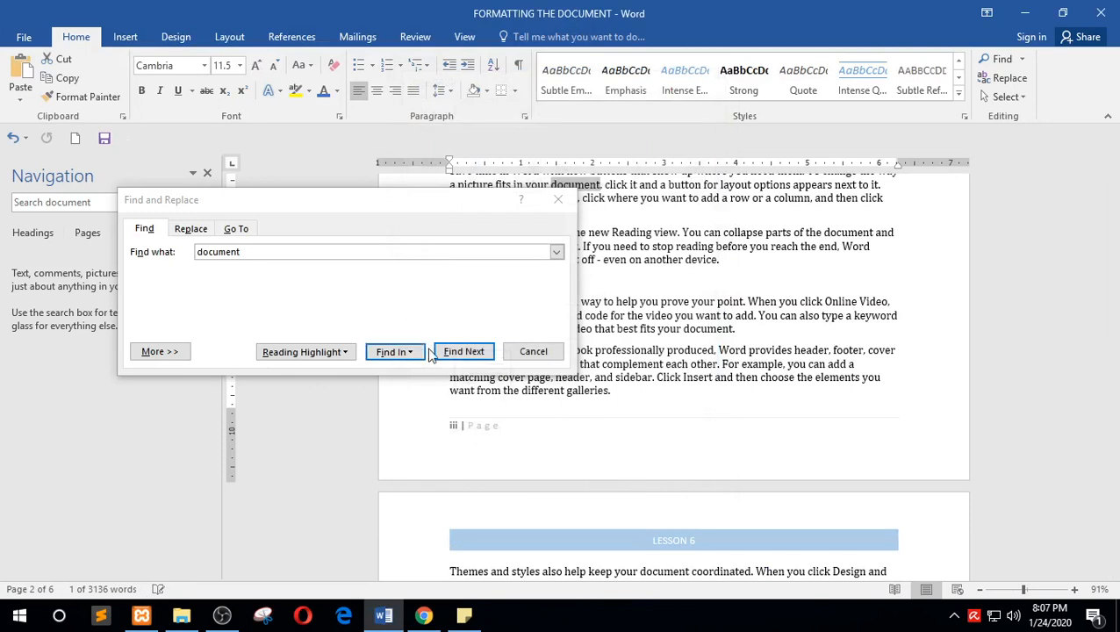
click(459, 353)
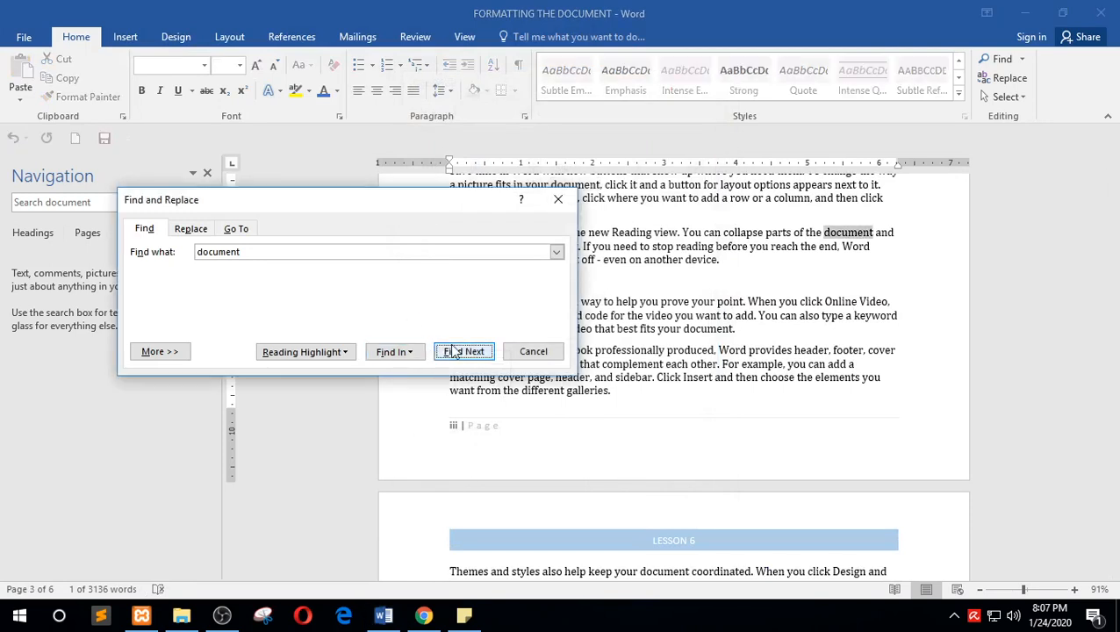
drag(404, 212, 554, 242)
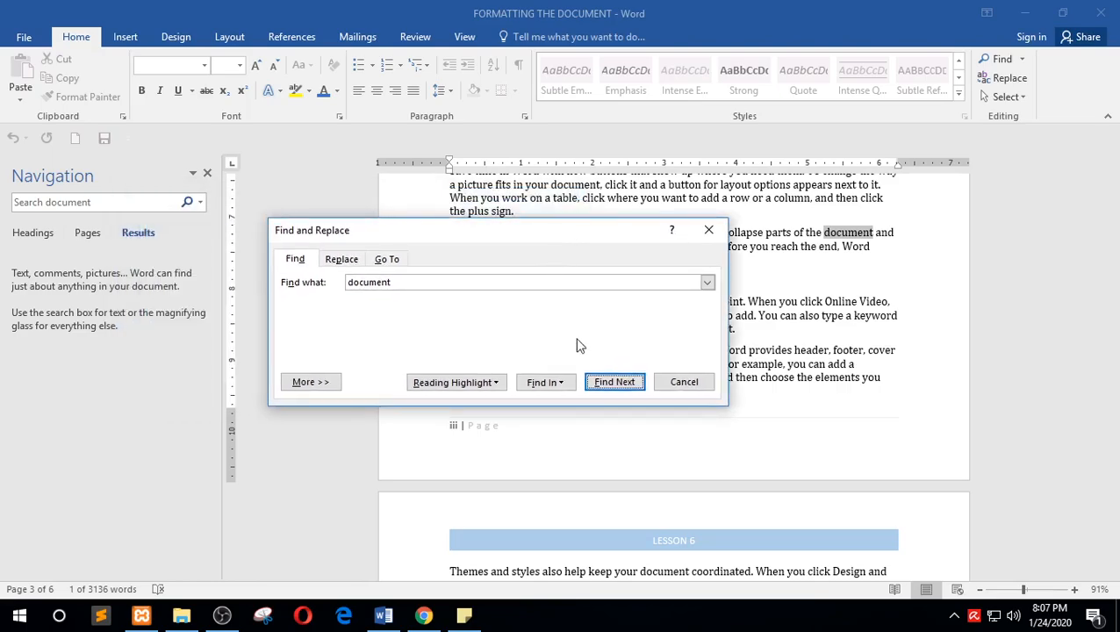
click(705, 389)
From the start of the document, reopen the document search and its Advanced Find dialog for the word document, and close the dialog
scroll(830, 228, down, 20)
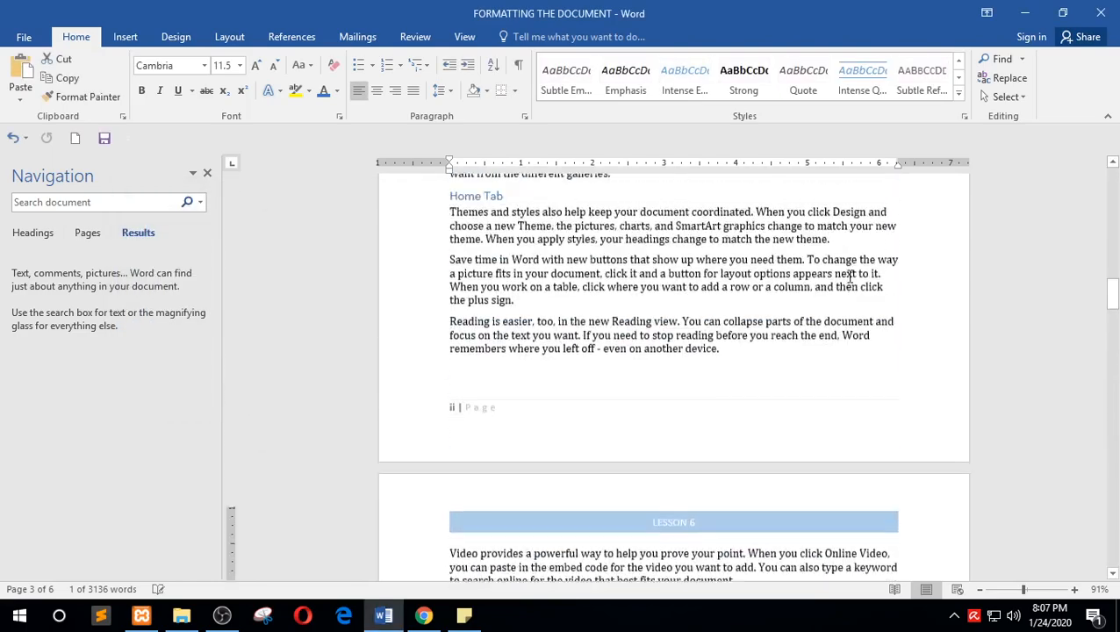
scroll(850, 276, up, 20)
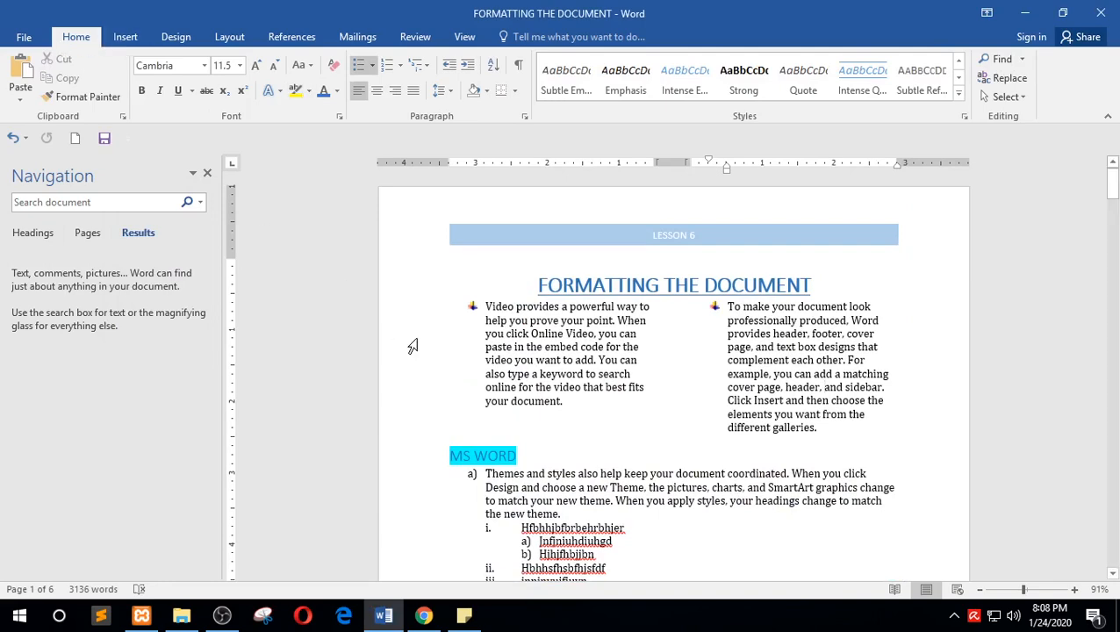
key(ctrl+f)
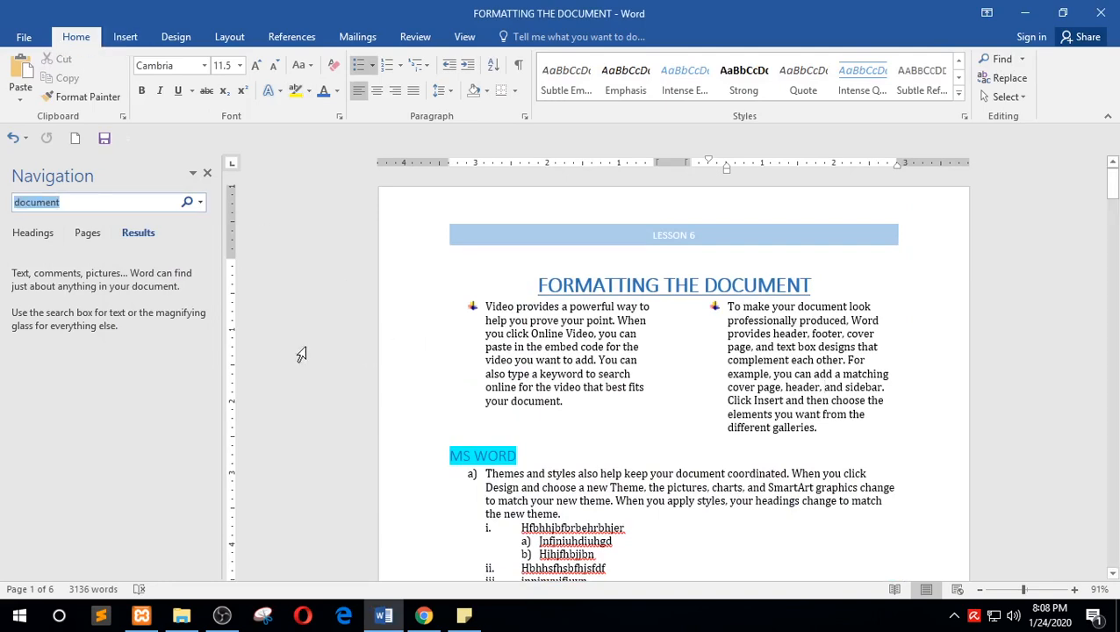
click(200, 202)
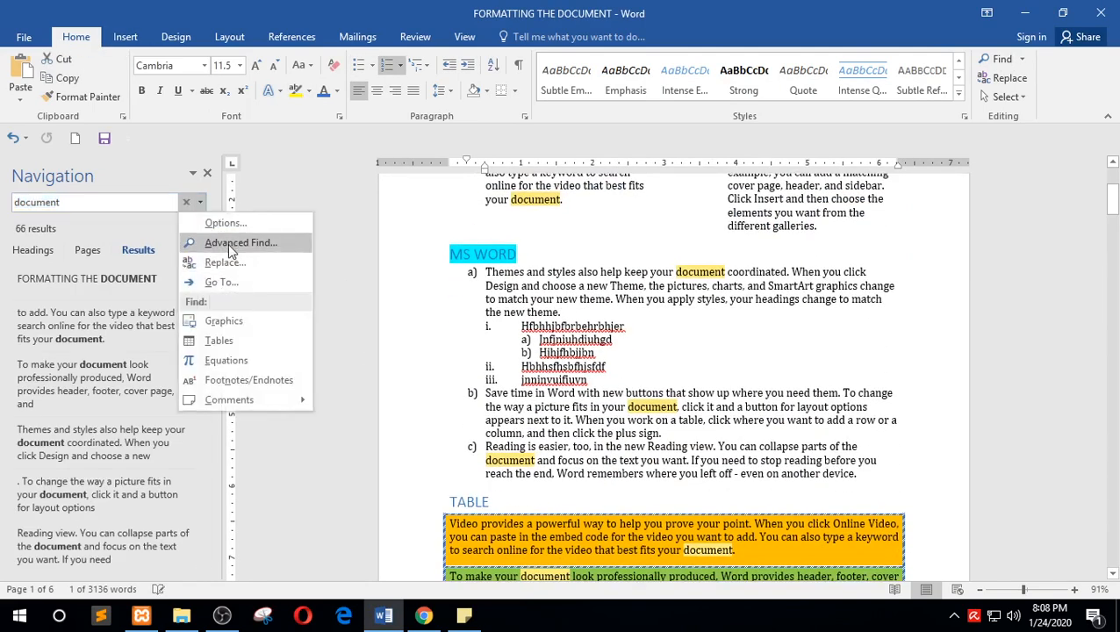
click(216, 244)
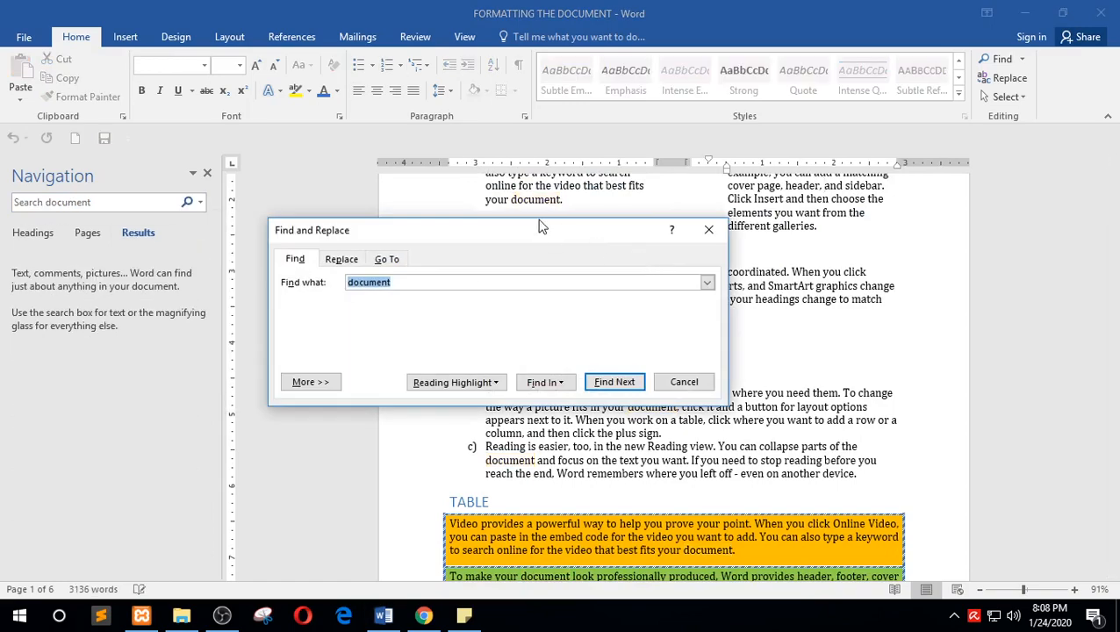
drag(539, 225, 617, 237)
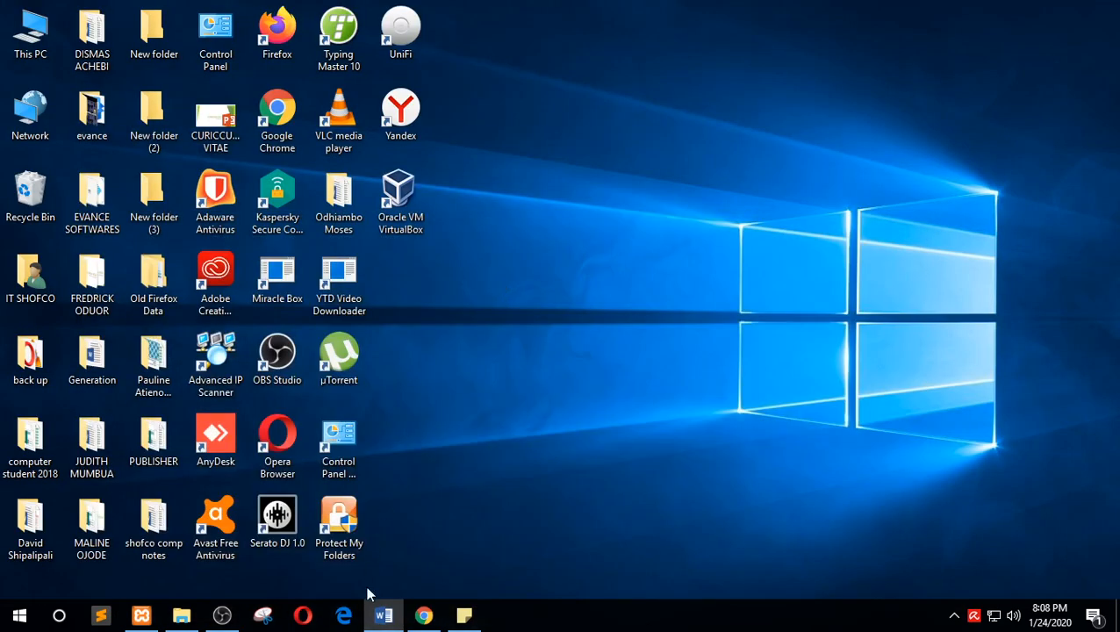
click(384, 616)
drag(501, 283, 582, 270)
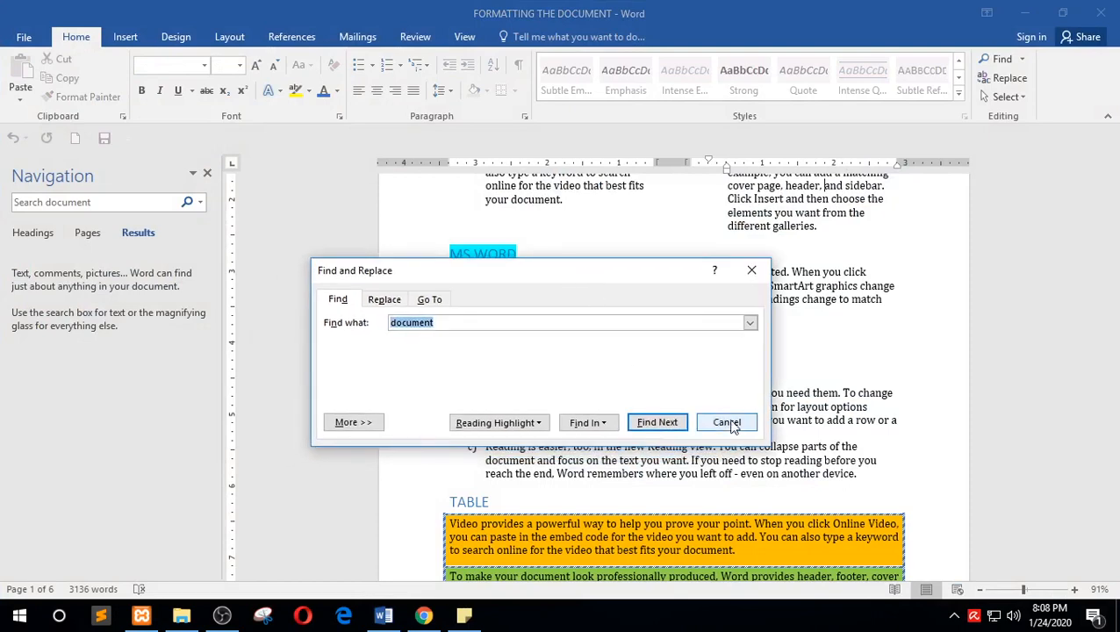
click(727, 423)
Replace every occurrence of document with File throughout the text, and close the Find and Replace dialog
scroll(1115, 215, up, 4)
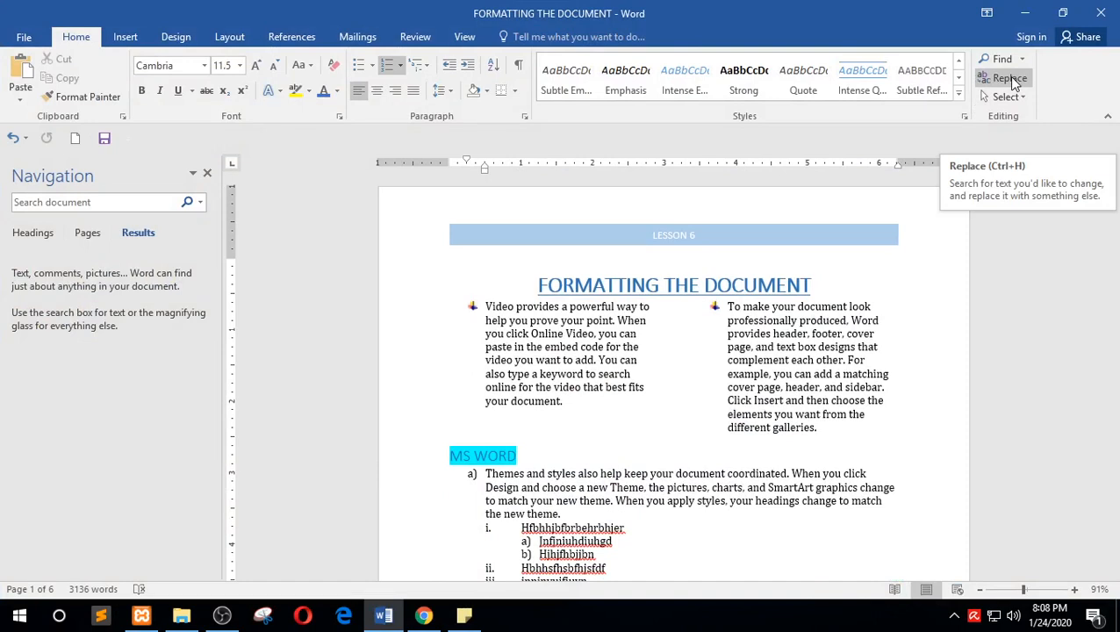
click(1010, 78)
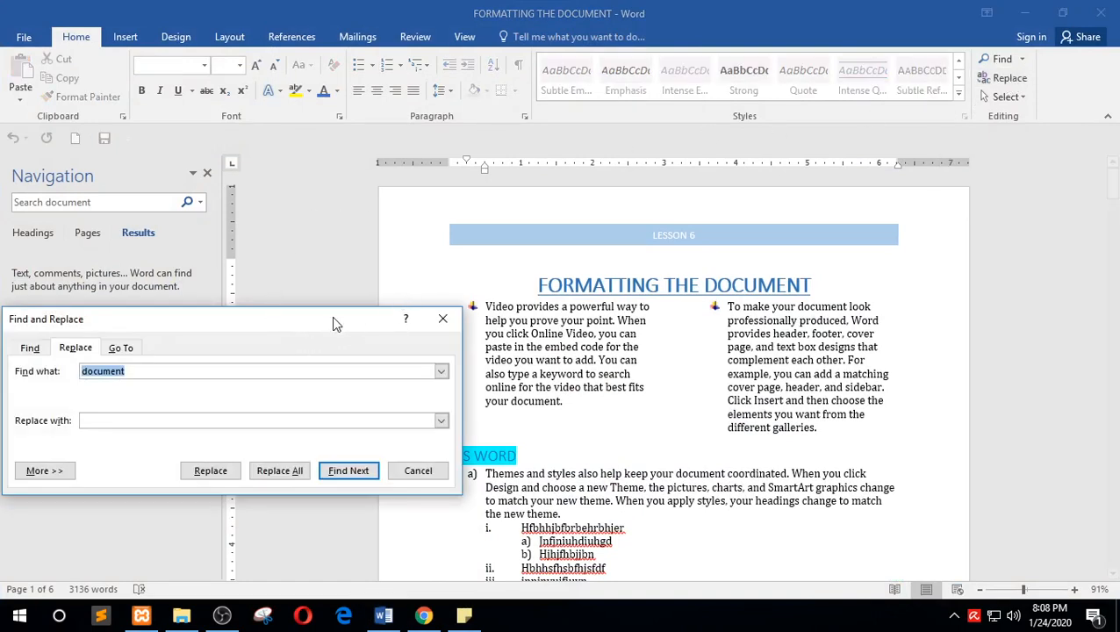
drag(332, 317, 468, 247)
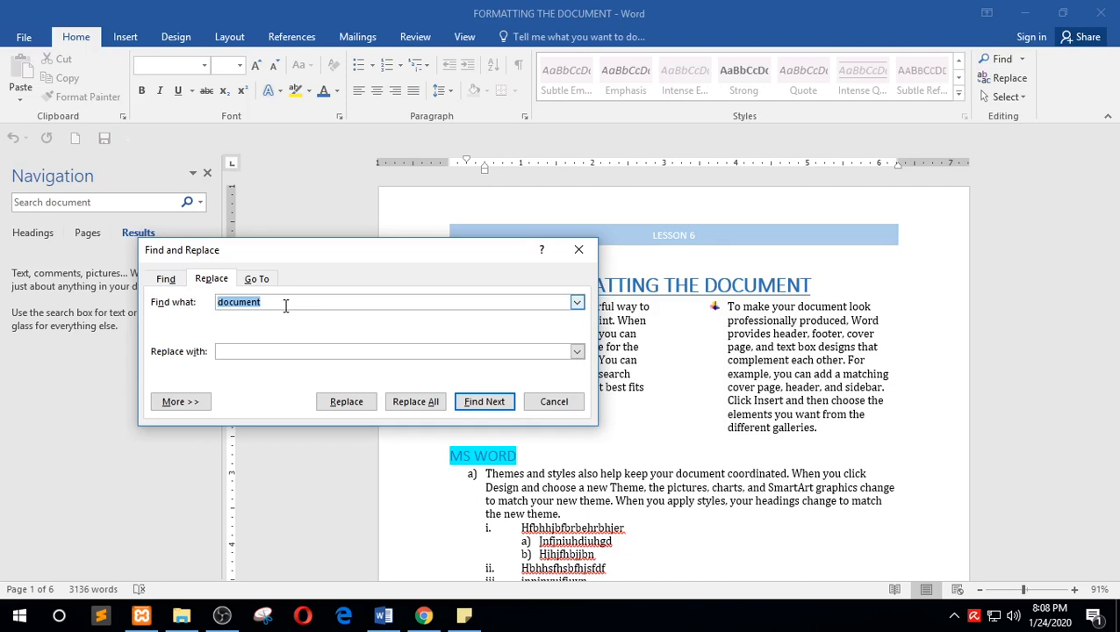
click(255, 354)
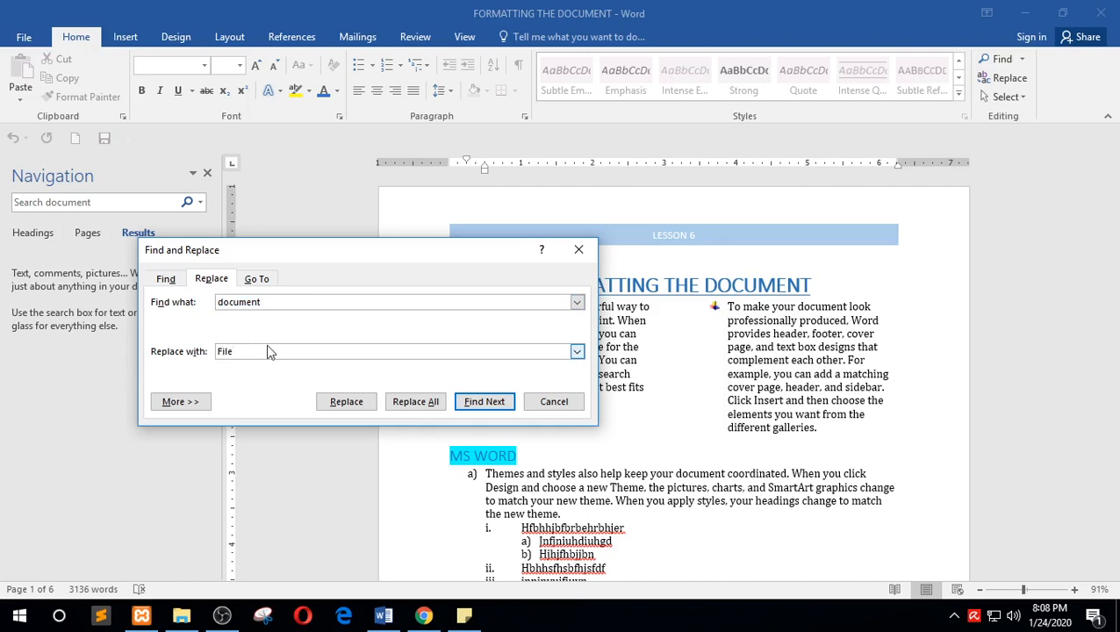
click(409, 402)
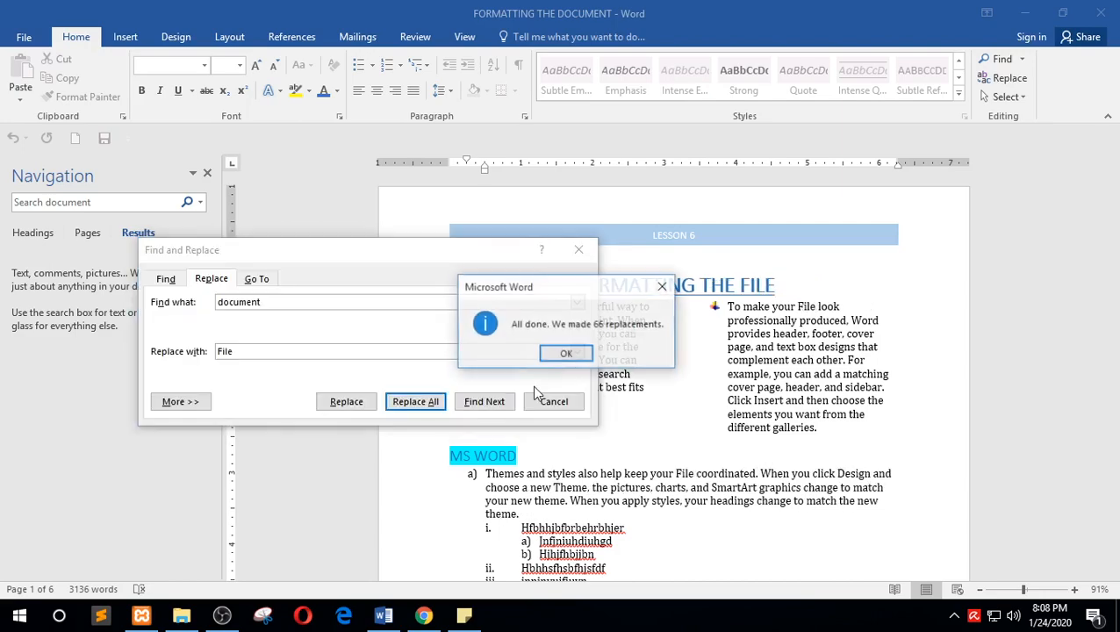
click(565, 354)
click(554, 402)
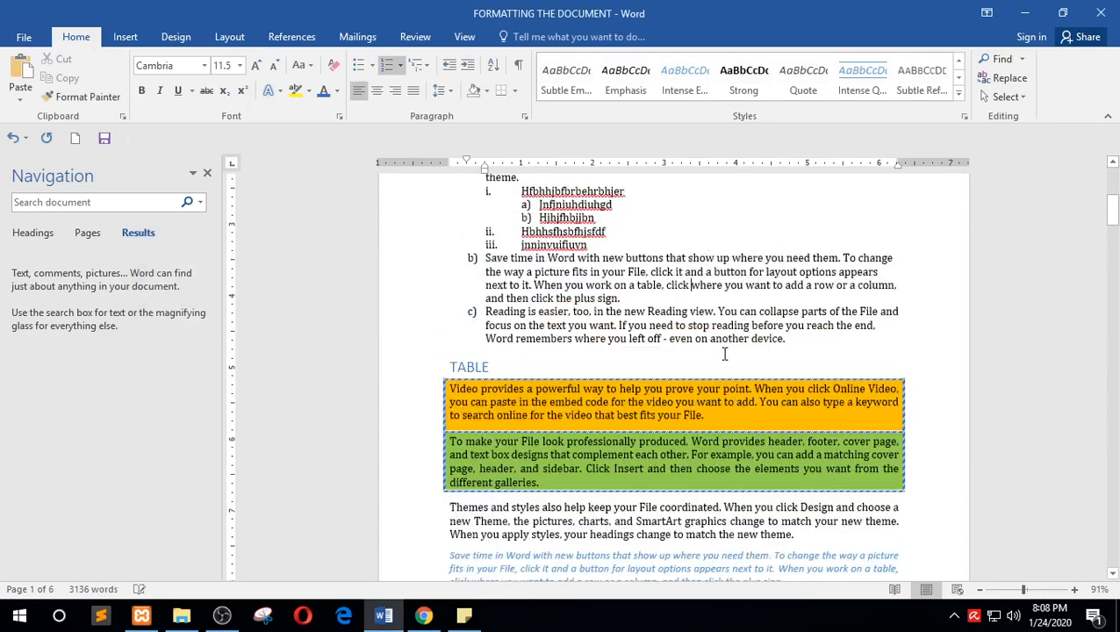
Check the replaced word in the title and the text of the first page, and close the Navigation pane
scroll(724, 354, up, 7)
click(755, 297)
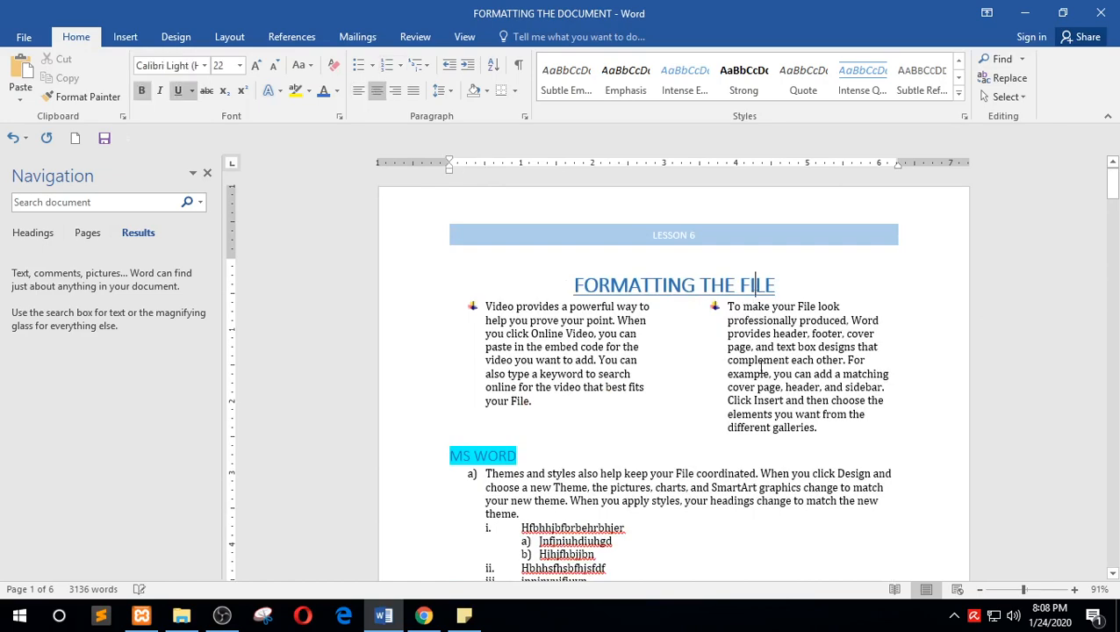
scroll(757, 365, down, 10)
scroll(757, 364, up, 10)
click(786, 290)
scroll(748, 360, down, 3)
scroll(748, 360, up, 3)
click(208, 173)
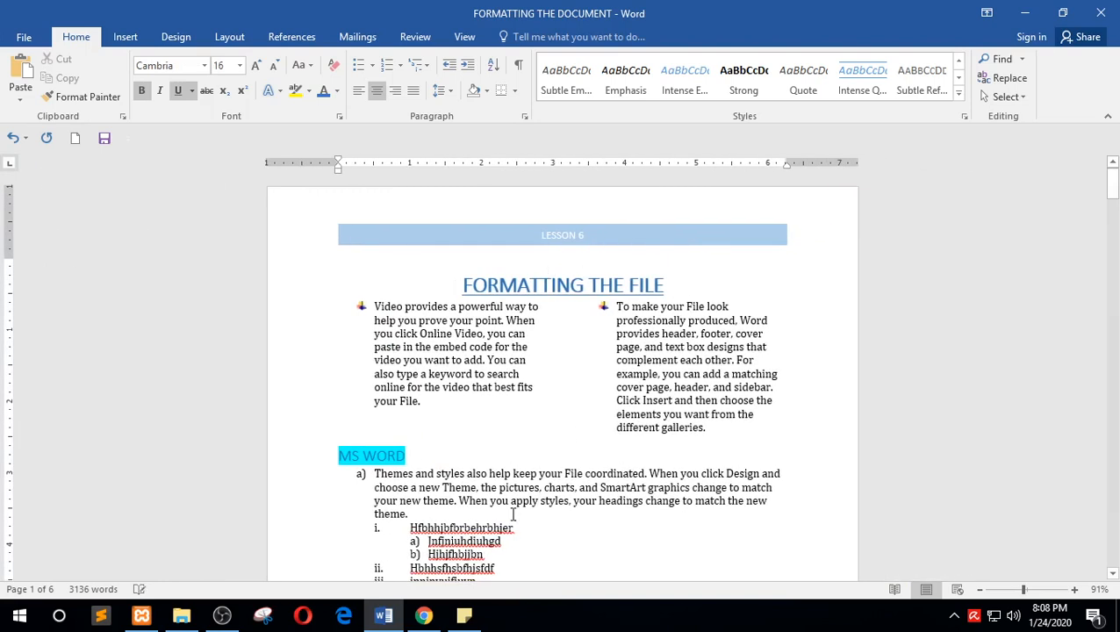
Switch to the sticky note to check the table of content topic, return to the Word document, and show the References commands
click(465, 615)
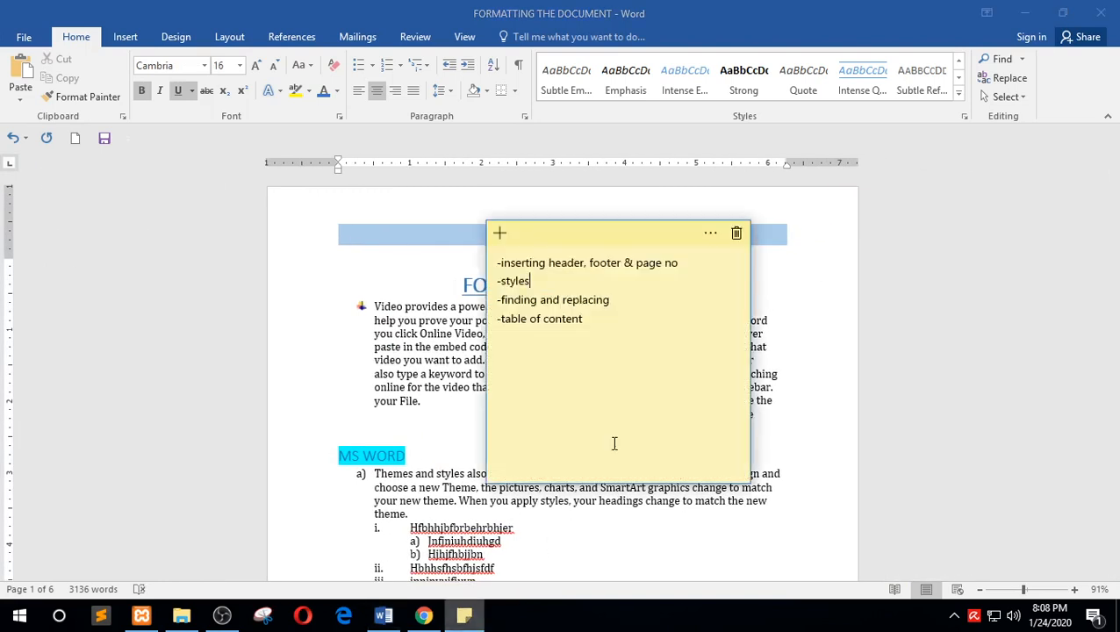
triple_click(637, 321)
click(600, 347)
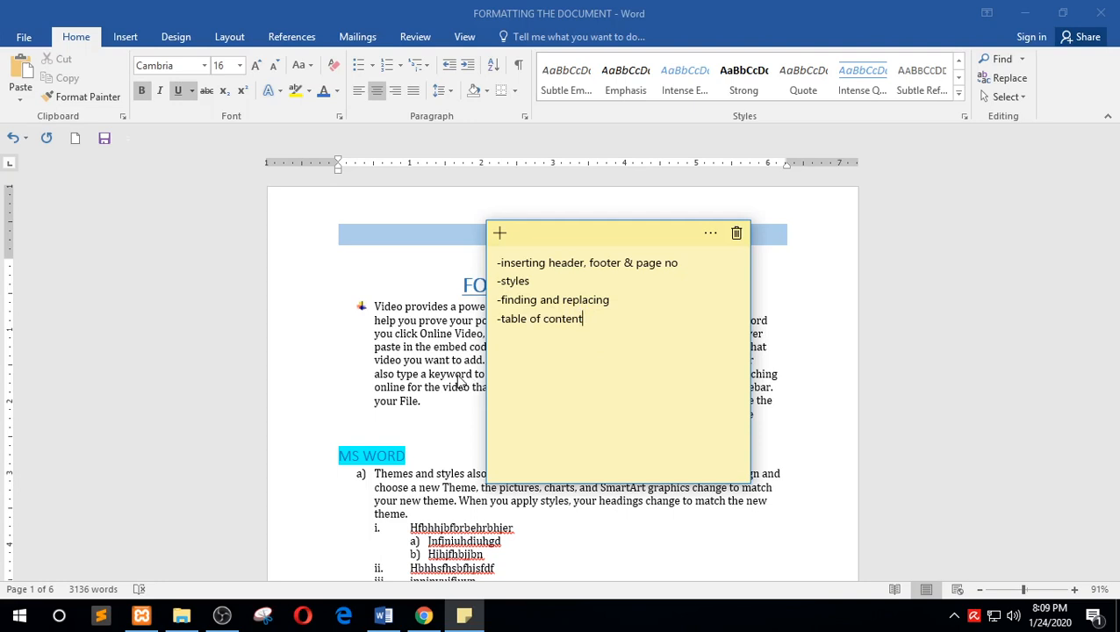
click(445, 341)
click(539, 295)
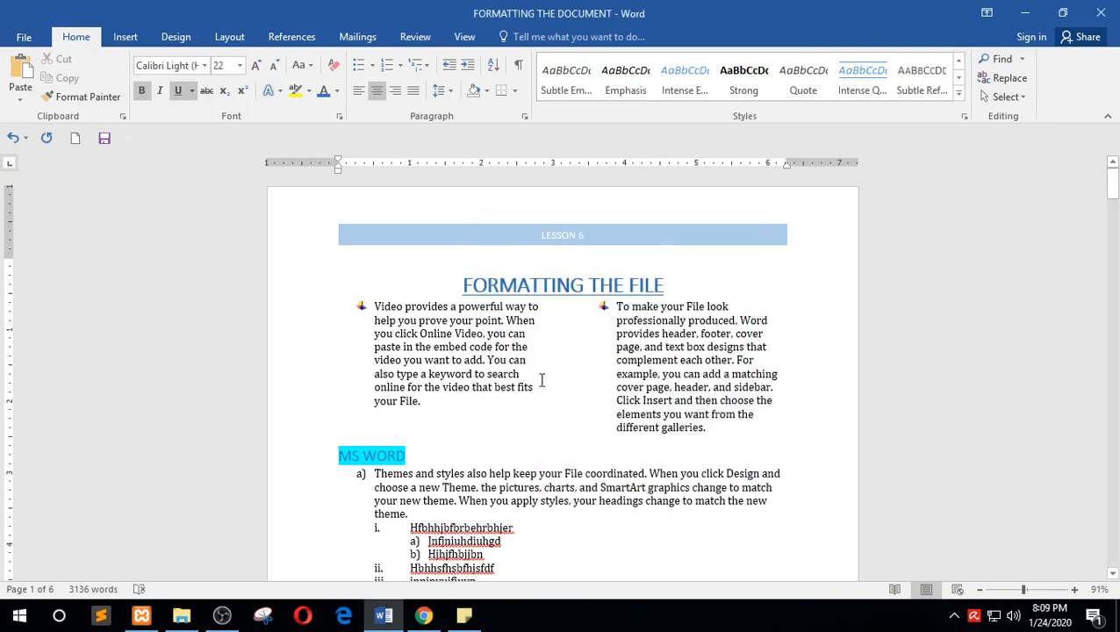
click(408, 38)
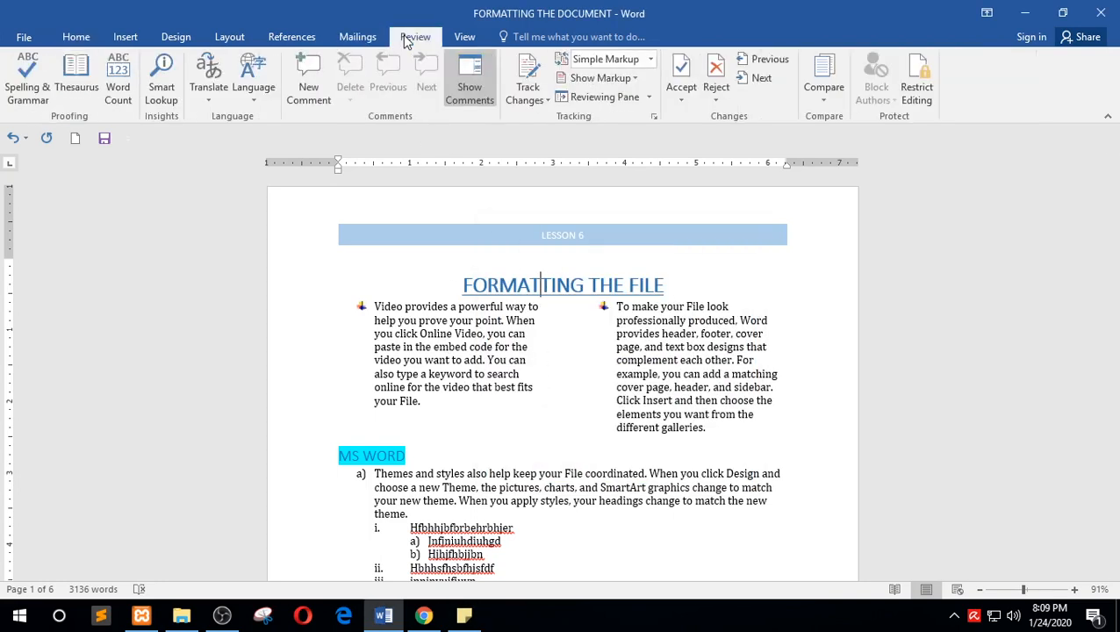
click(291, 39)
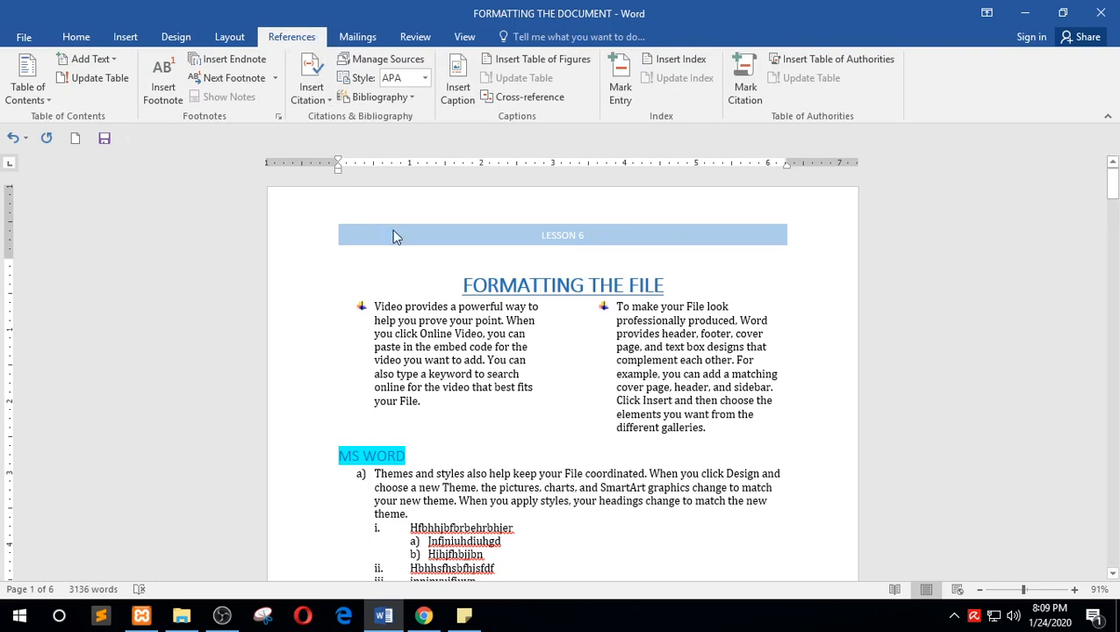
click(435, 277)
key(Tab)
key(ctrl+z)
double_click(468, 334)
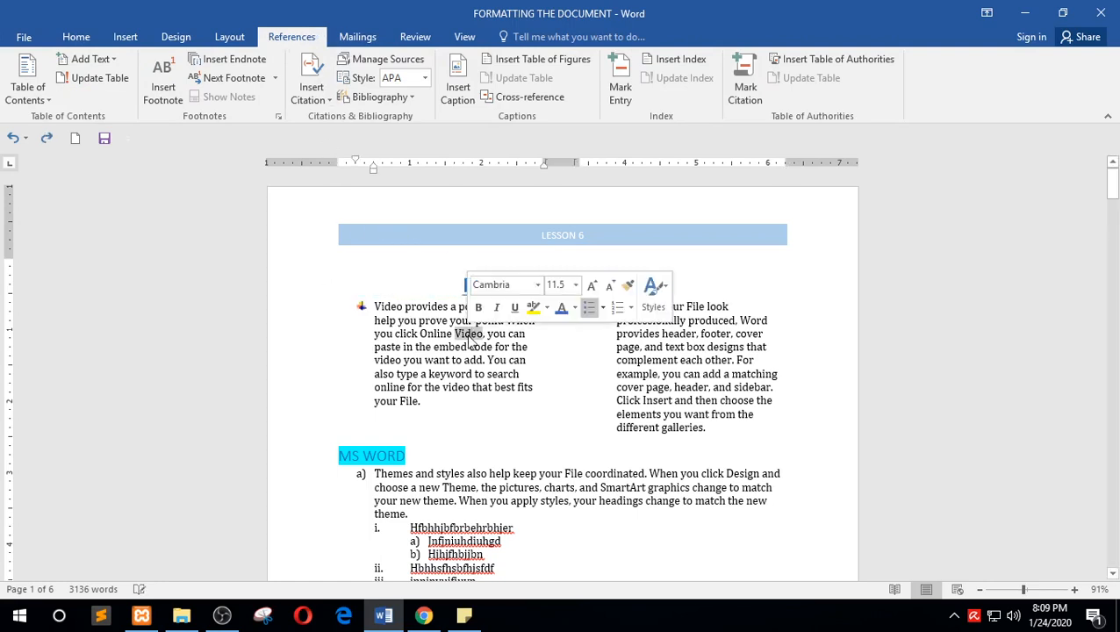
Add a blank line in Normal style above the title FORMATTING THE FILE, and save the document
click(383, 290)
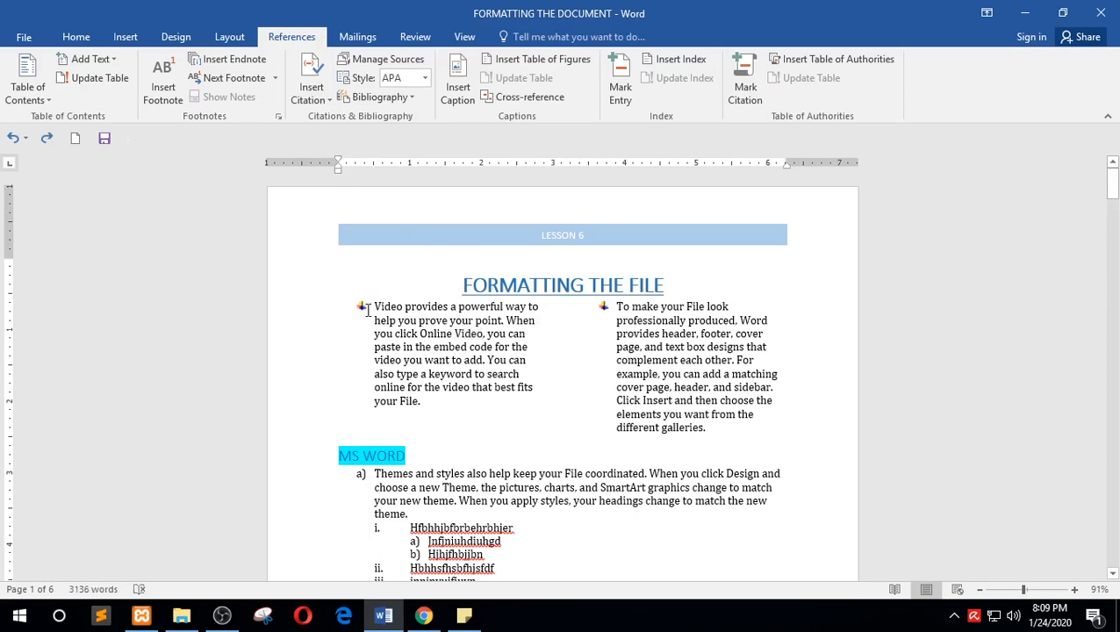
key(Return)
click(538, 297)
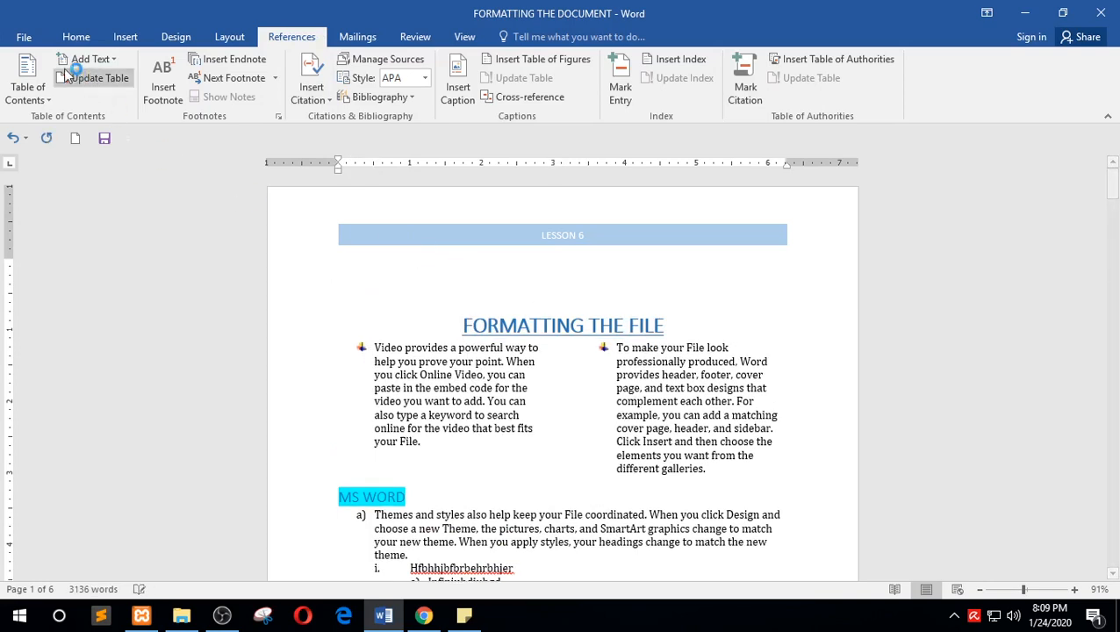
click(77, 37)
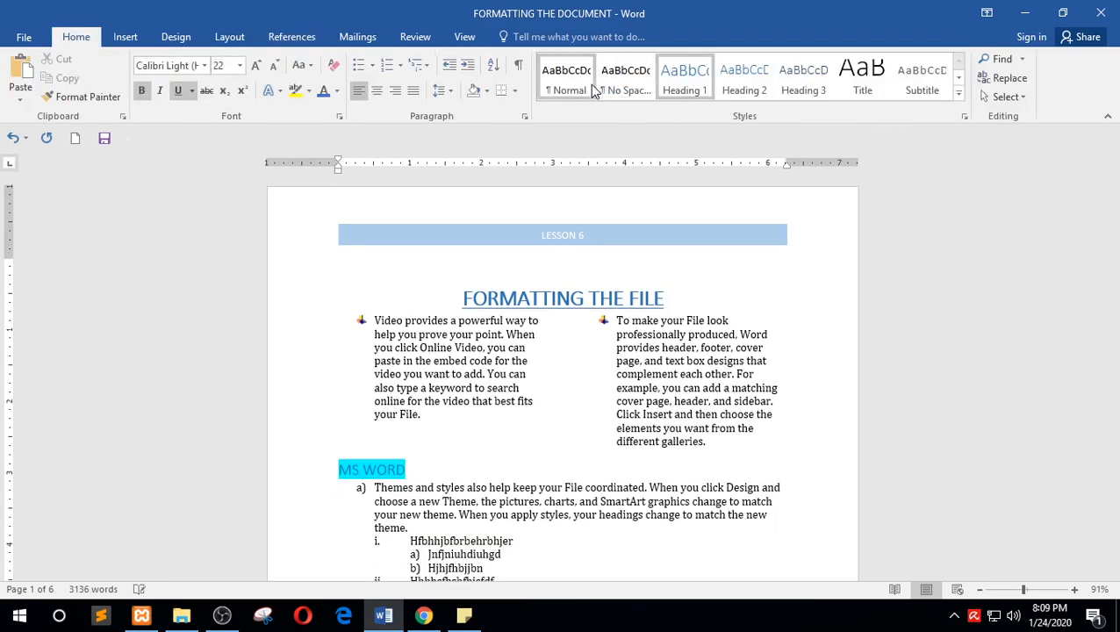
key(ctrl+s)
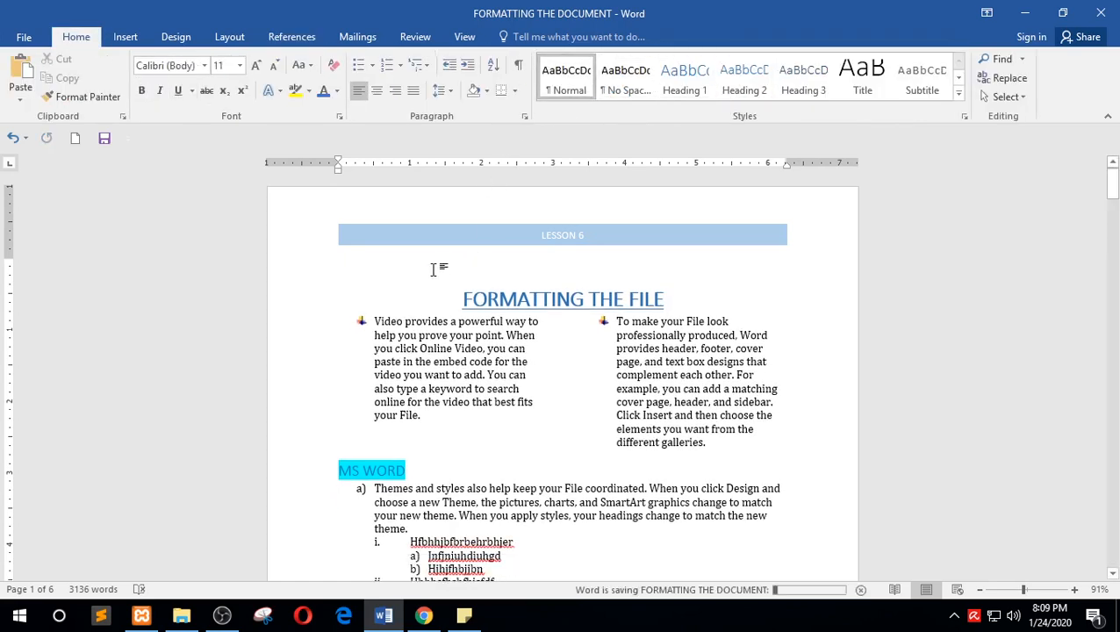
Insert the Automatic Table 1 table of contents on the blank line above the title FORMATTING THE FILE
click(420, 285)
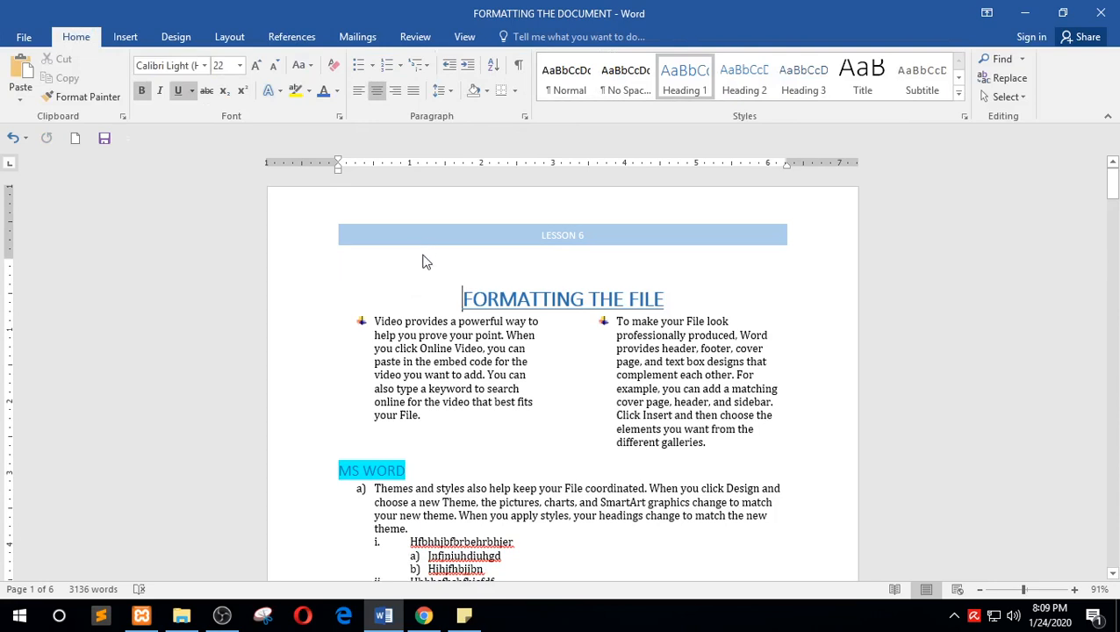
click(409, 261)
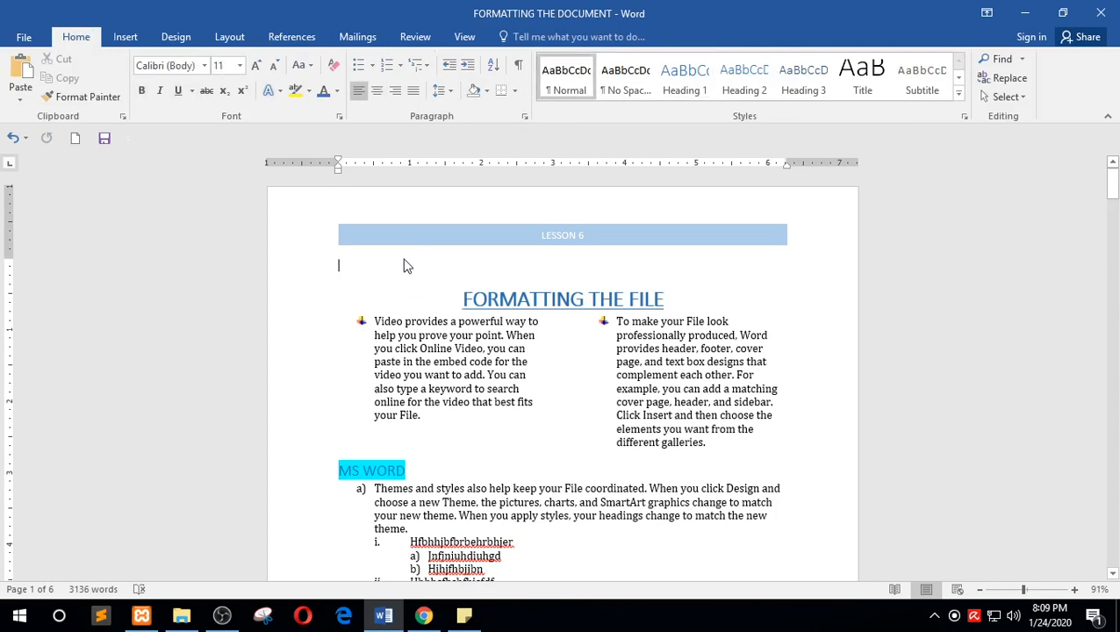
click(124, 37)
click(287, 39)
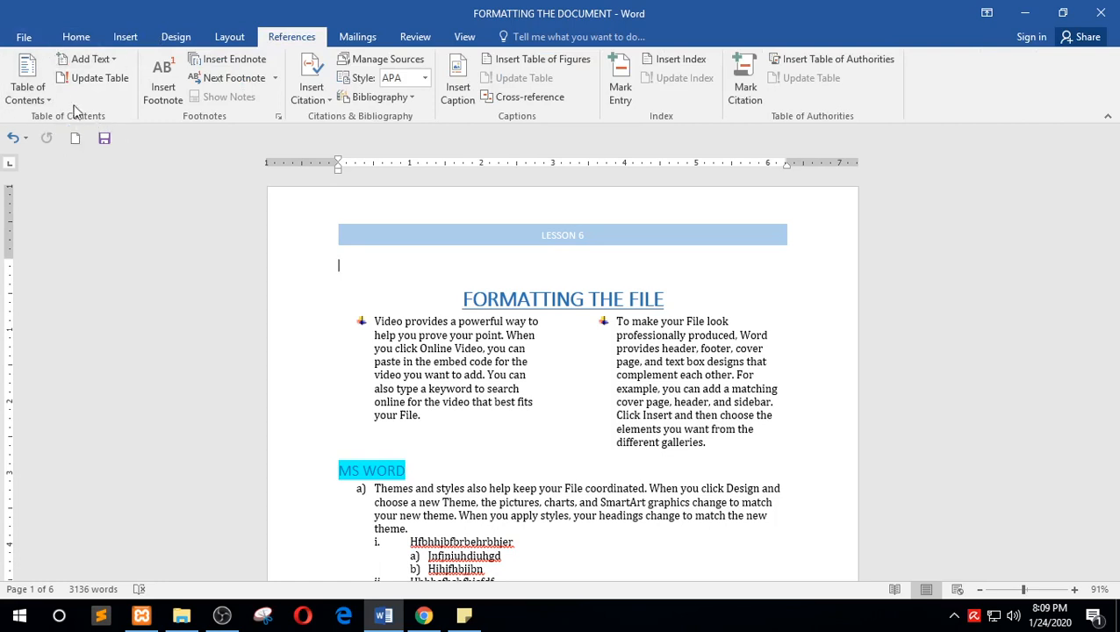
click(33, 97)
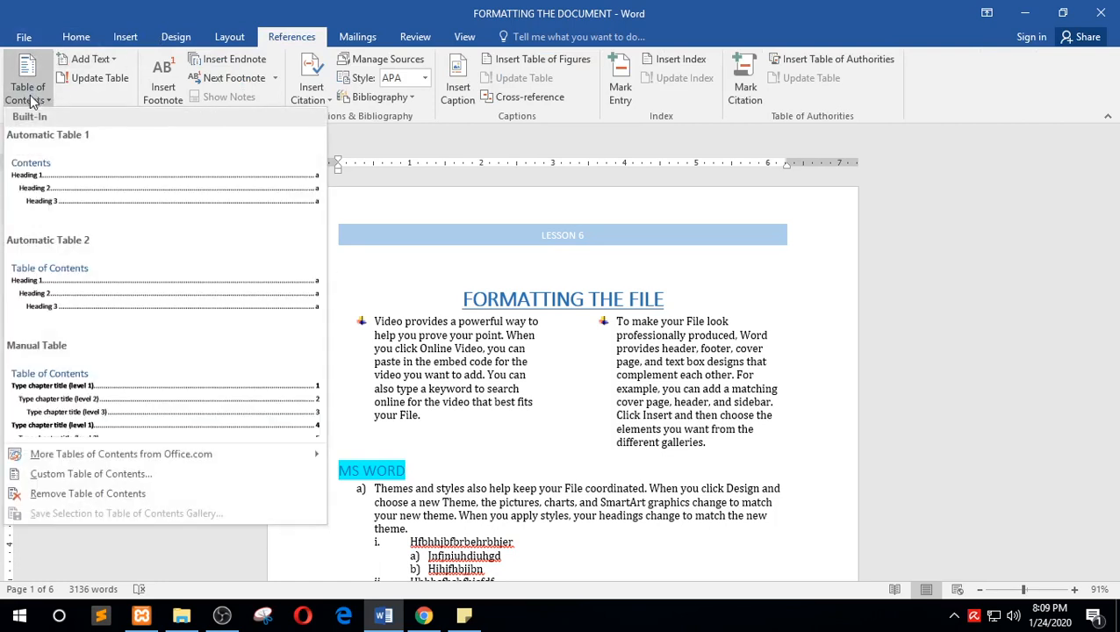
click(111, 182)
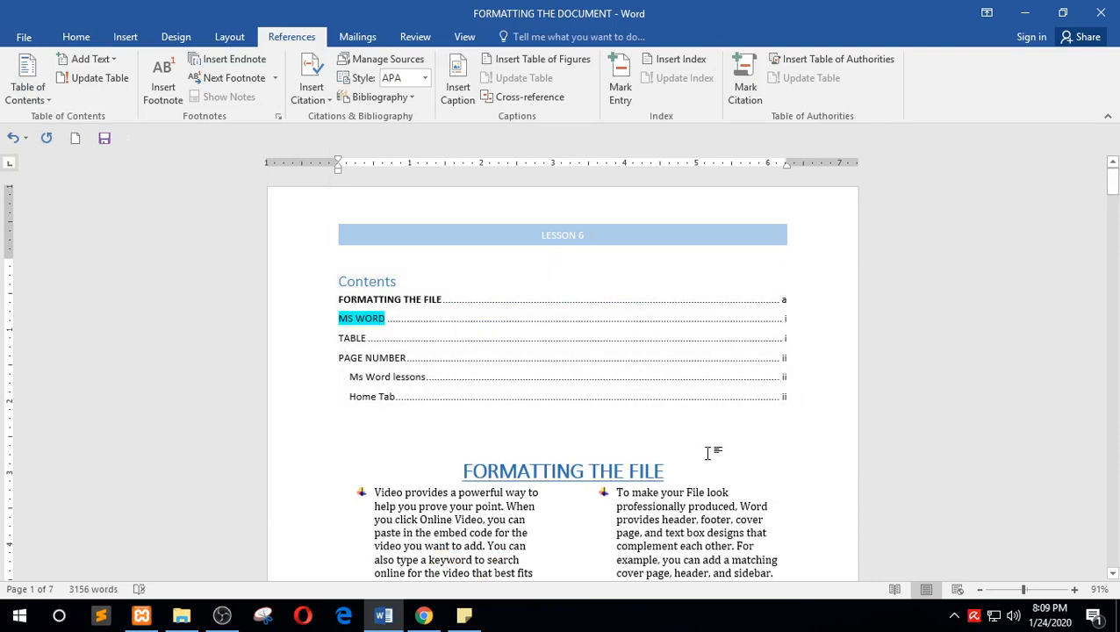
click(711, 458)
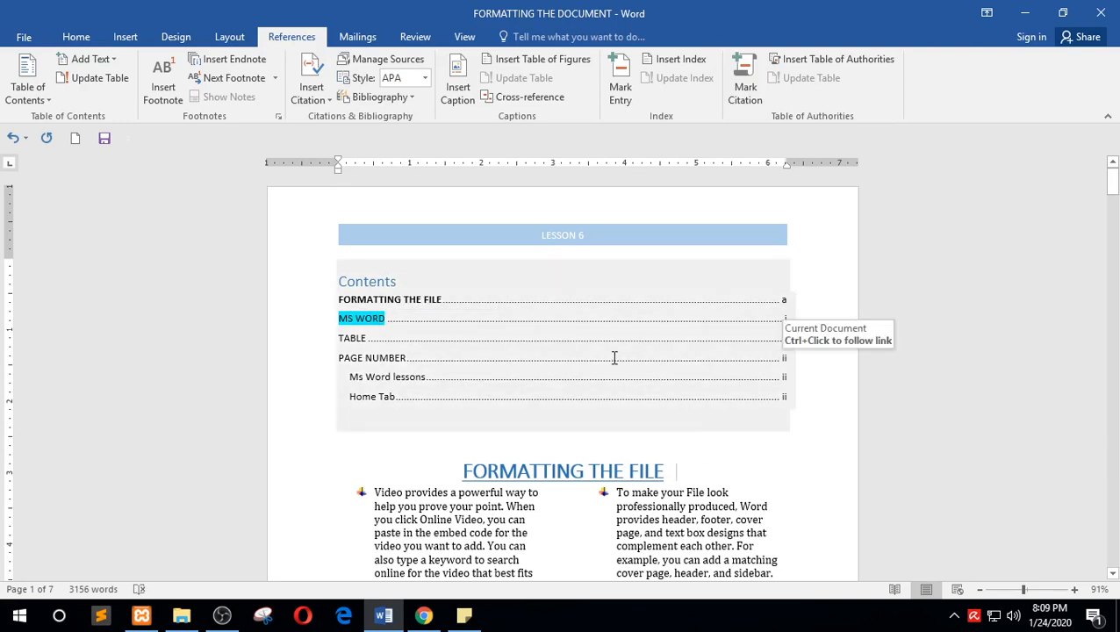
Enter the text Test on the blank line after the Home Tab section's paragraphs on the third page
scroll(557, 343, down, 4)
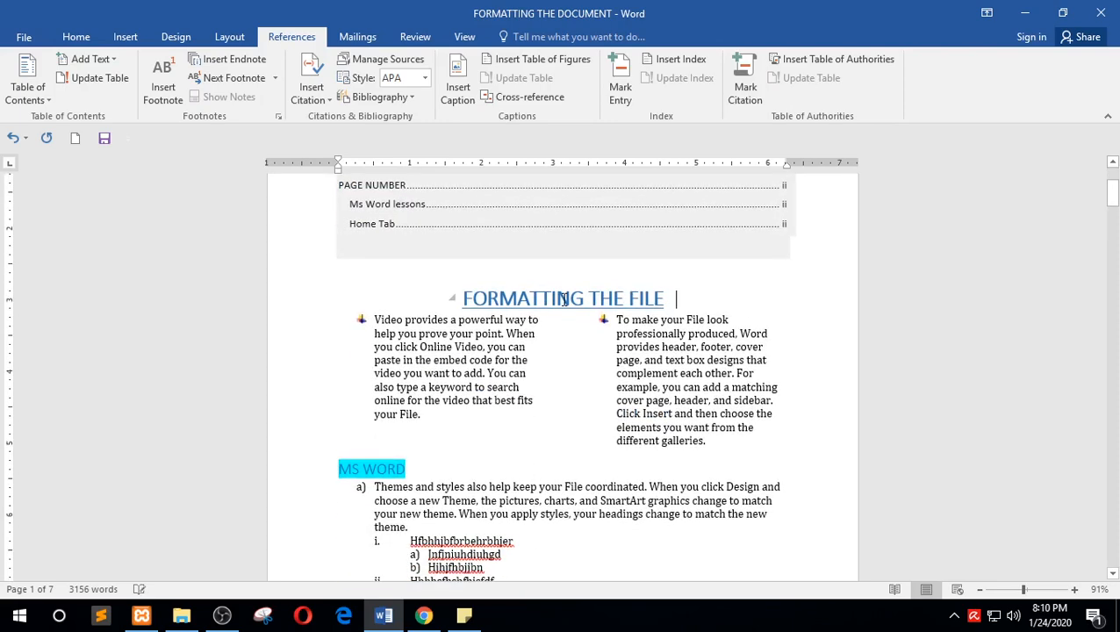
scroll(529, 377, down, 5)
scroll(425, 357, down, 12)
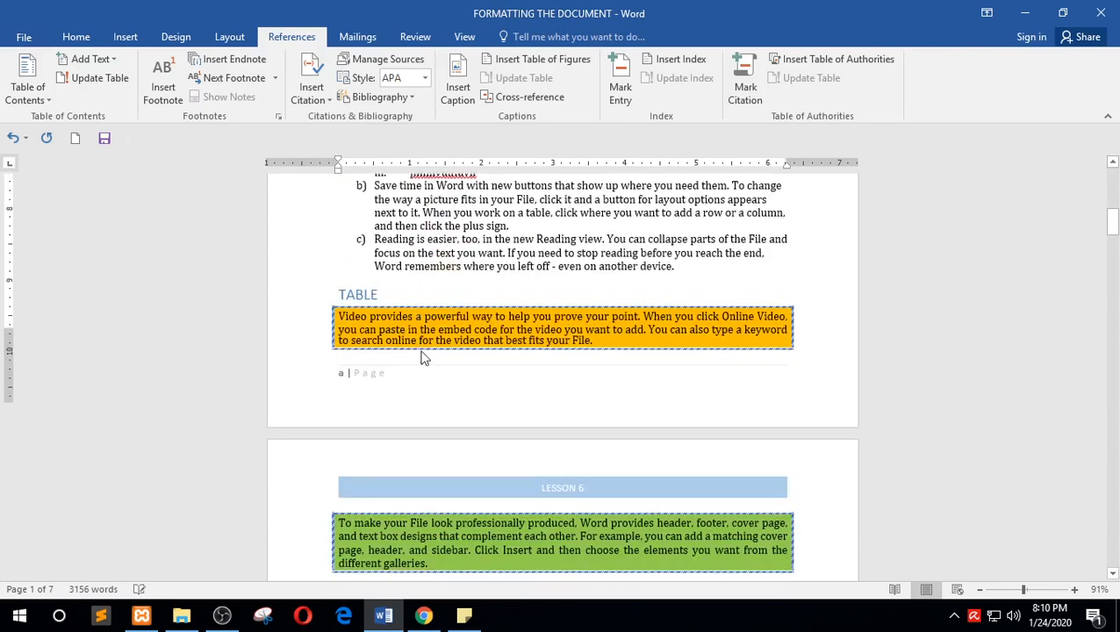
scroll(484, 403, down, 10)
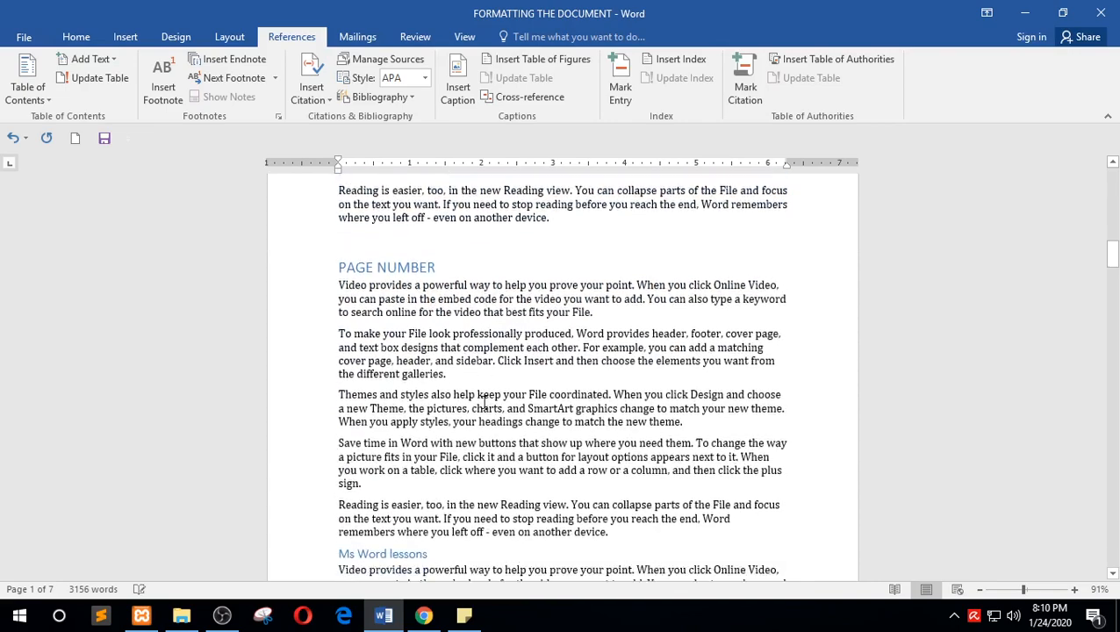
scroll(455, 386, down, 4)
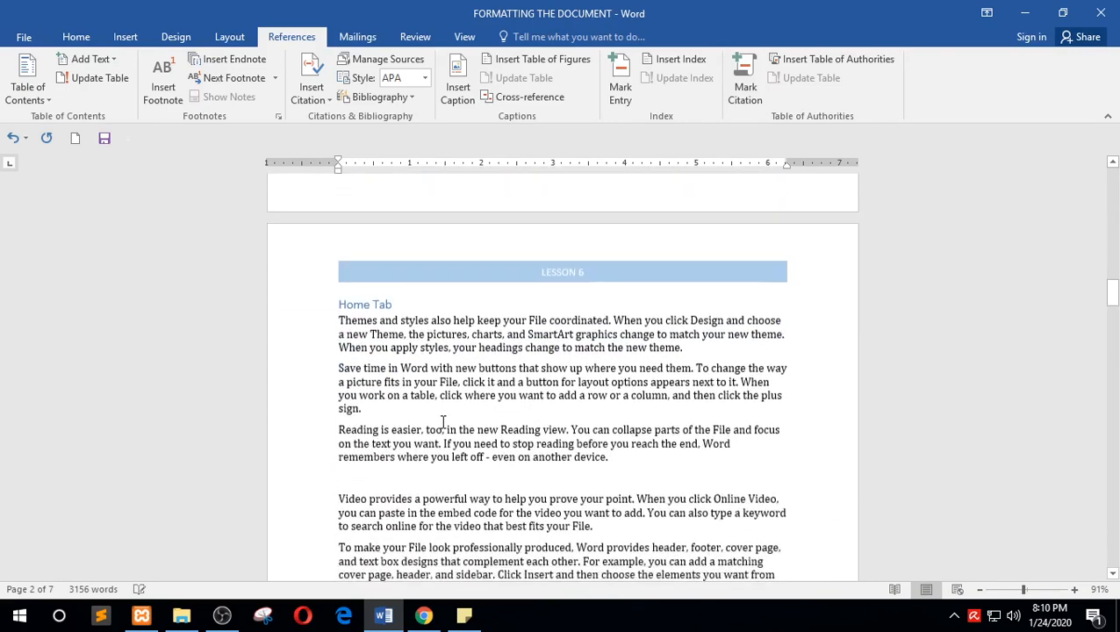
click(381, 409)
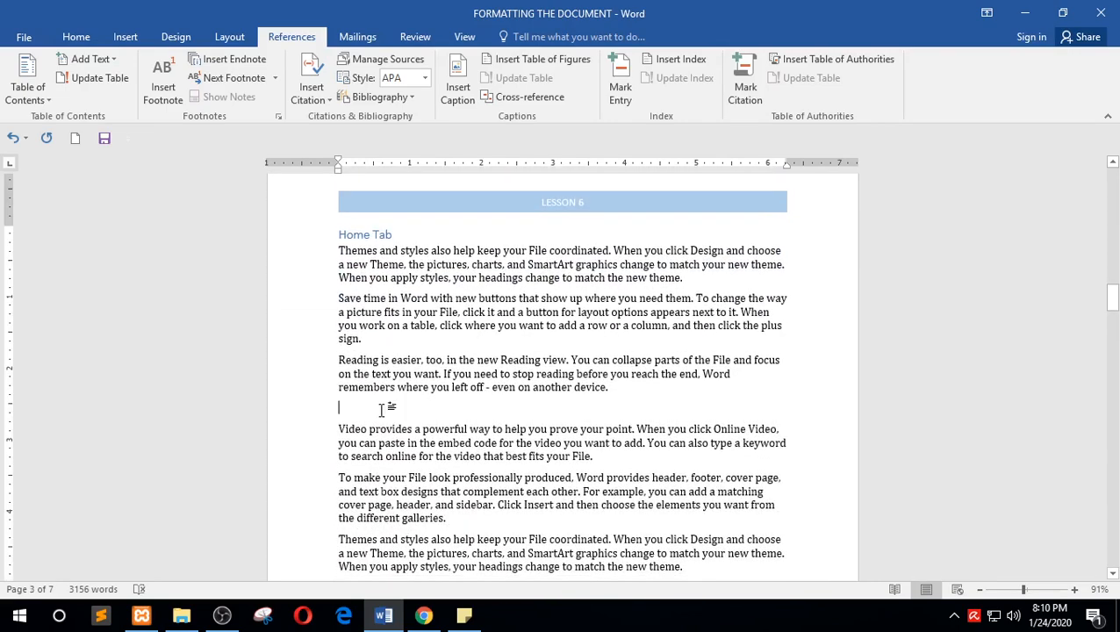
text(Test)
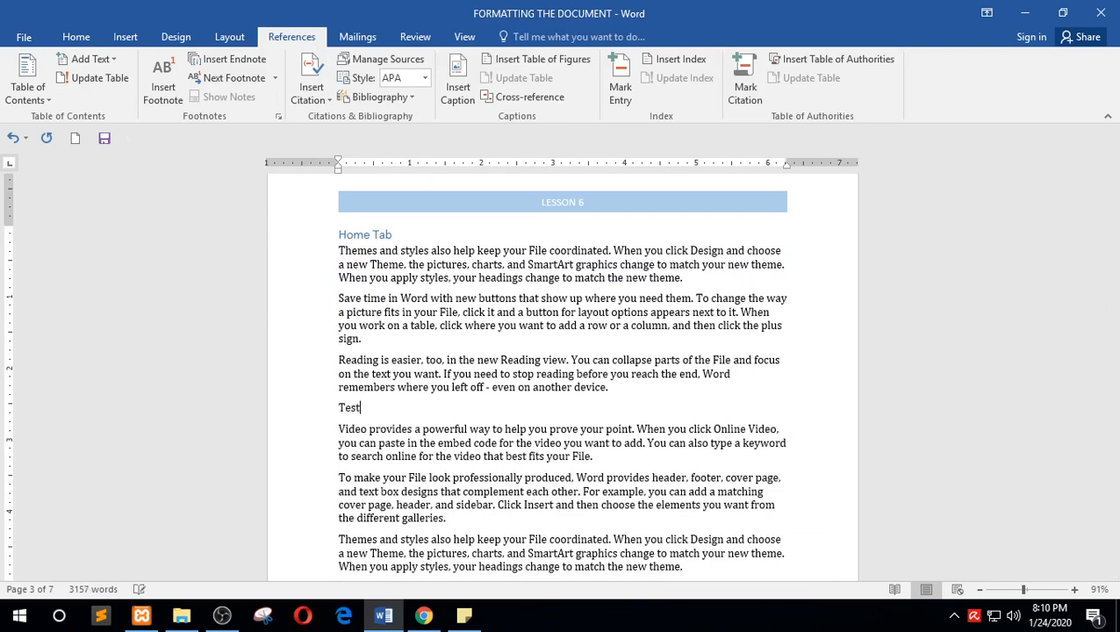
Try the Subtitle style on the Test line, and apply the Heading 3 style to it instead
click(310, 417)
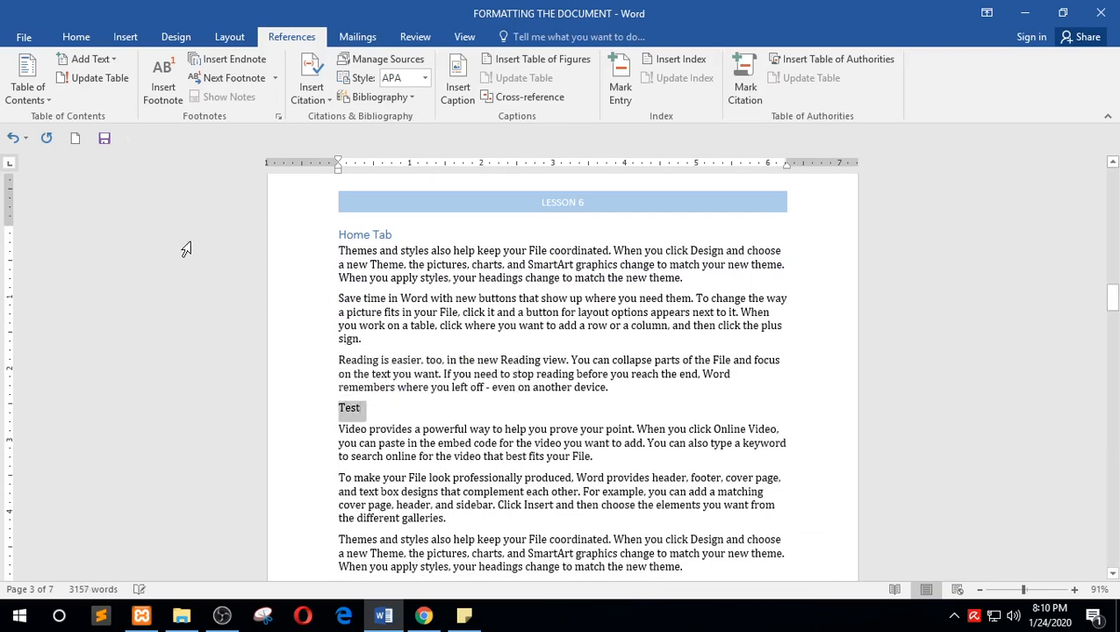
click(77, 37)
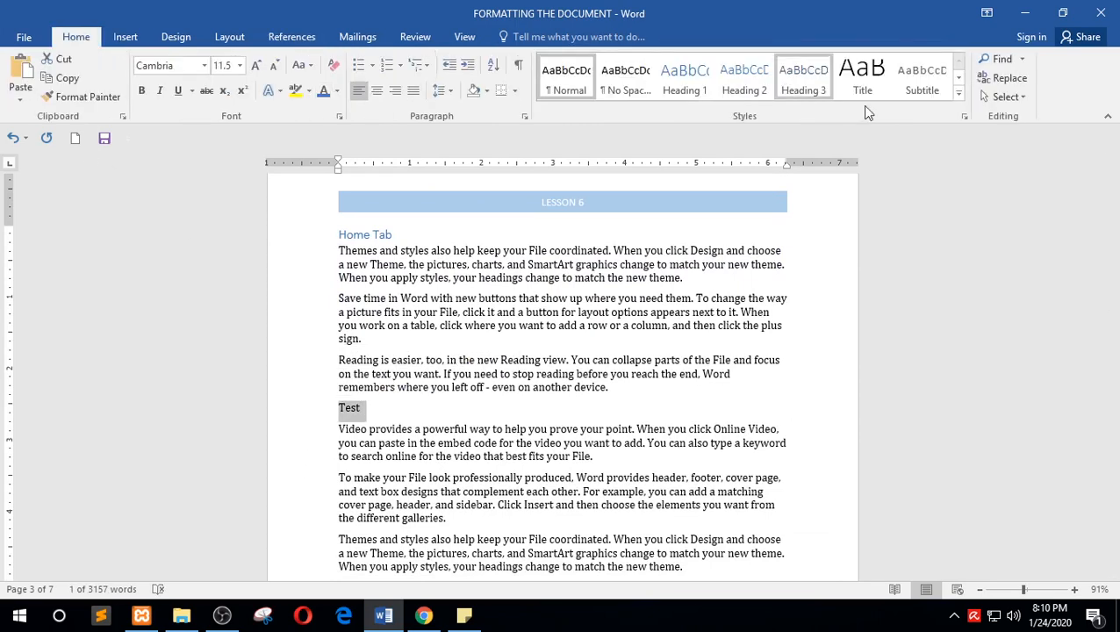
click(937, 87)
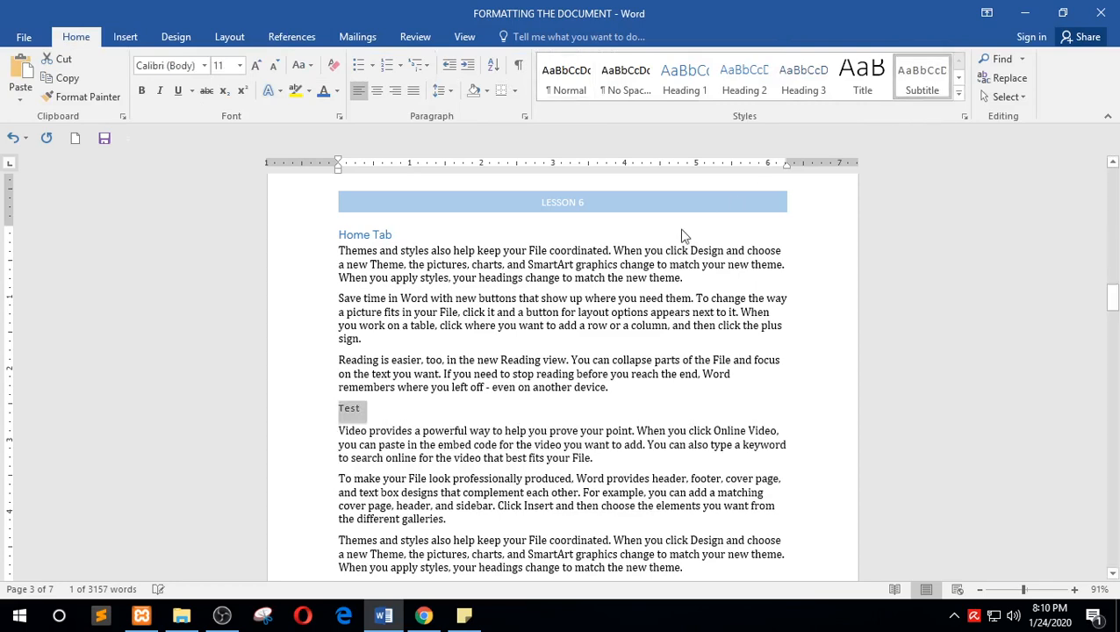
scroll(654, 272, up, 5)
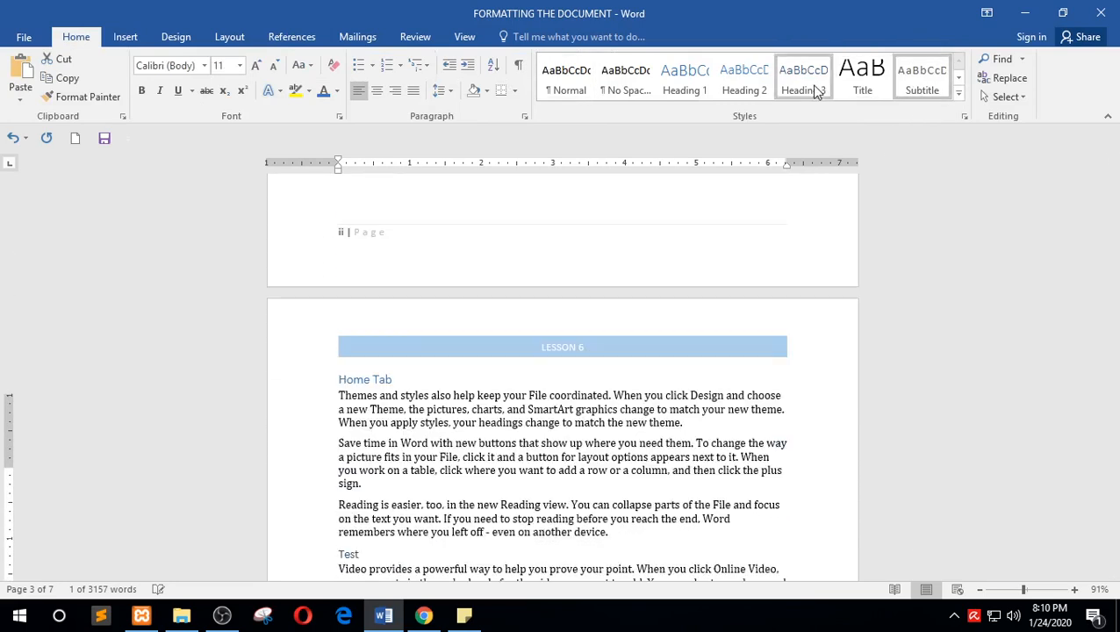
click(803, 79)
Add a long run of blank lines between the table of contents and the title FORMATTING THE FILE
scroll(558, 336, up, 15)
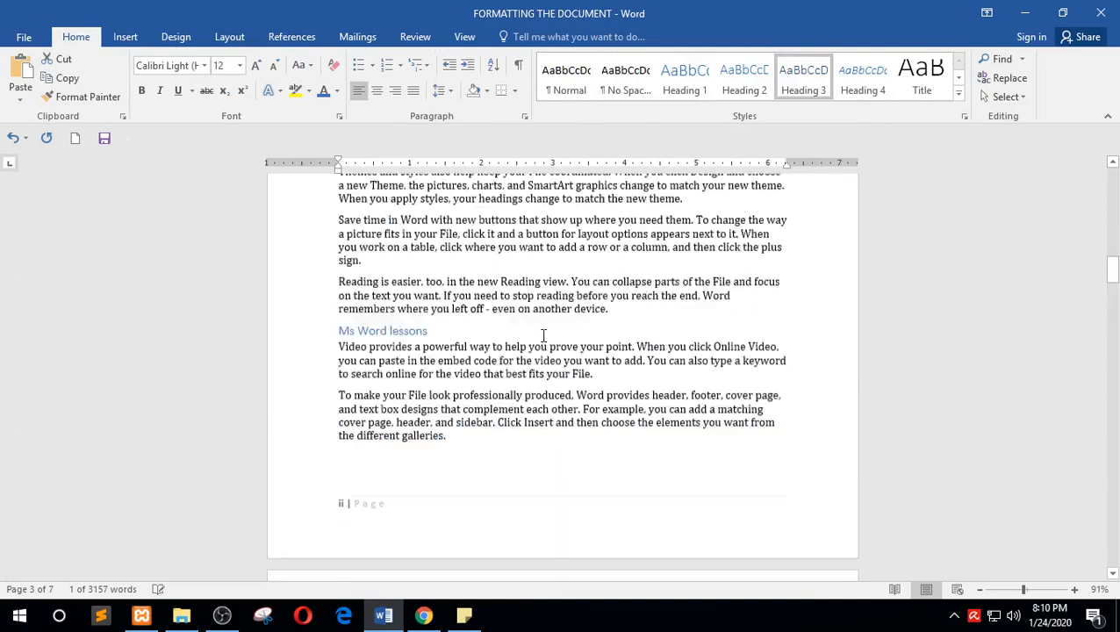
scroll(543, 336, up, 15)
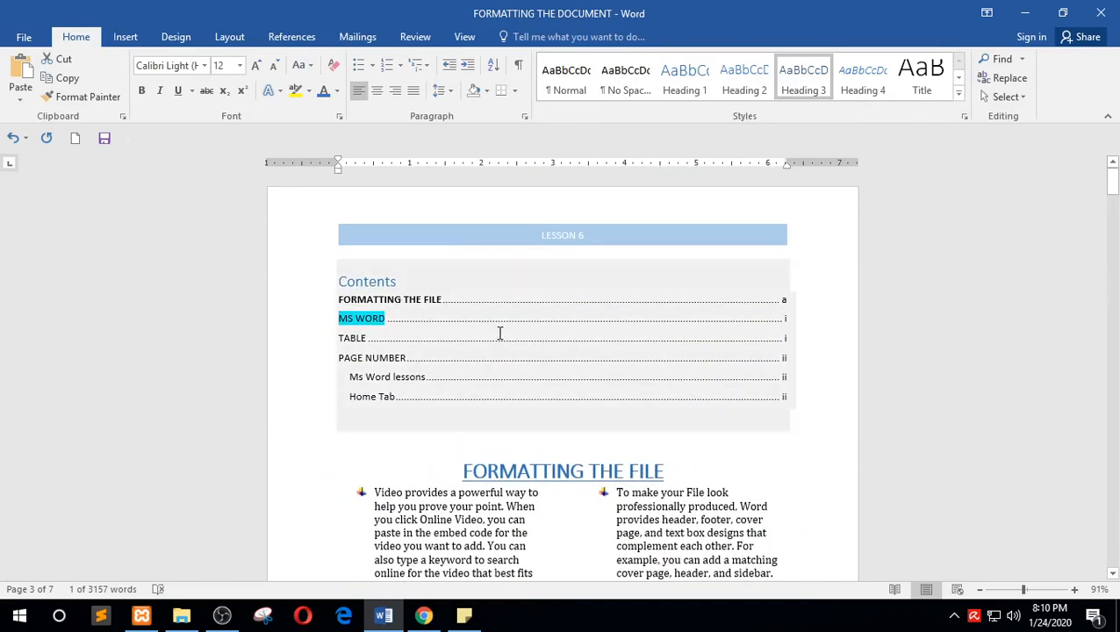
click(493, 440)
scroll(453, 444, down, 10)
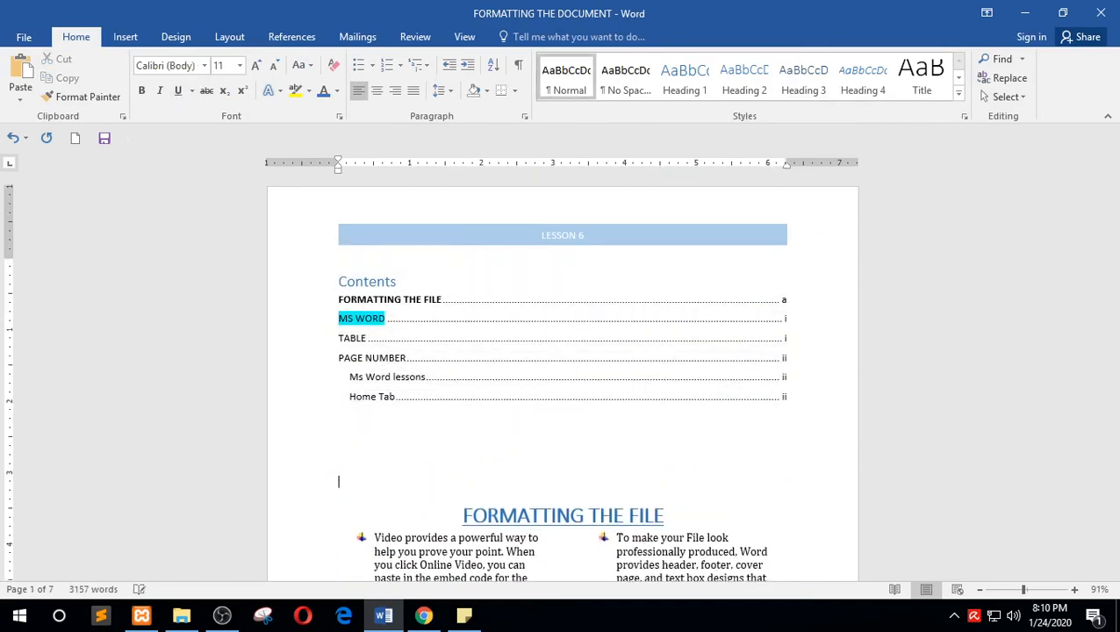
key(Return)
key(Return)
key(Return)
key(Return)
key(Return)
key(Return)
key(Return)
key(Return)
key(Return)
key(Return)
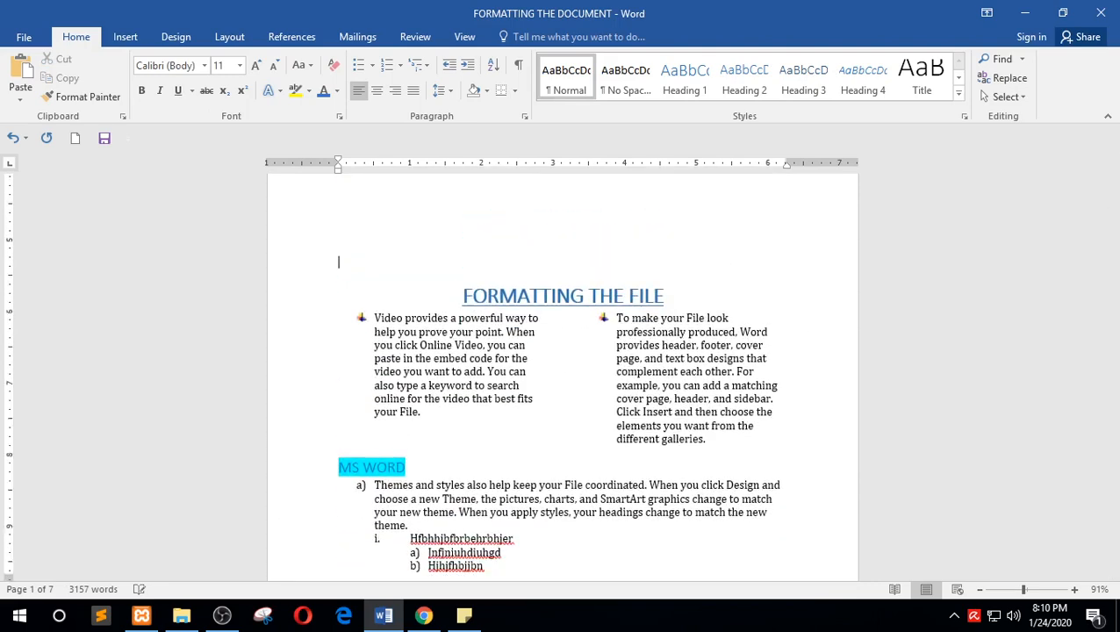
scroll(562, 378, down, 5)
key(Return)
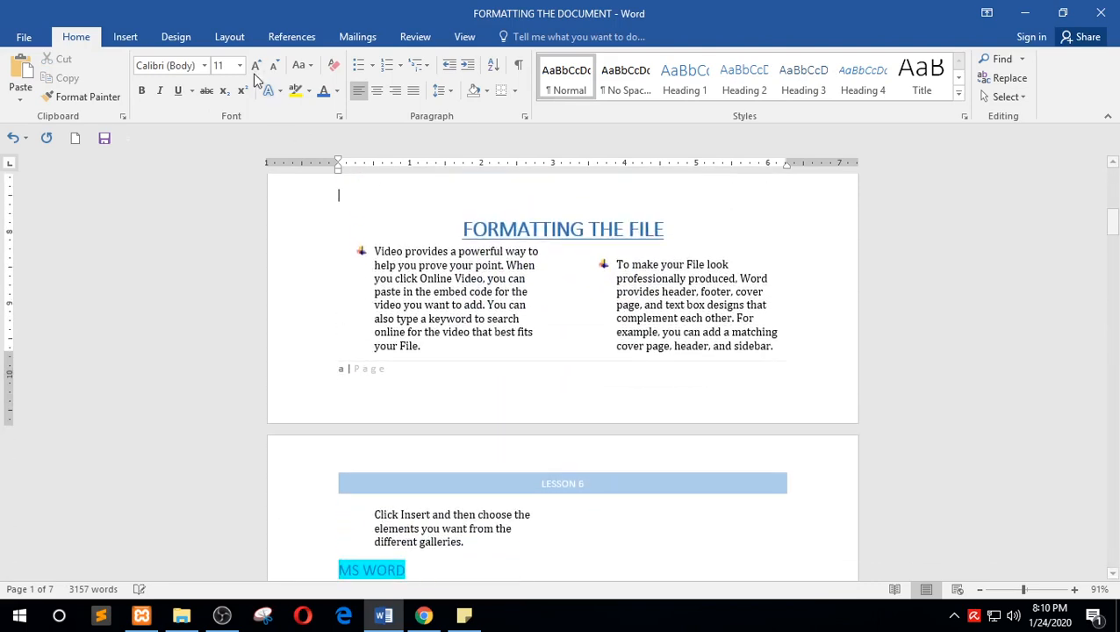
Insert a page break before the title FORMATTING THE FILE so that it starts on the second page
click(223, 37)
click(171, 40)
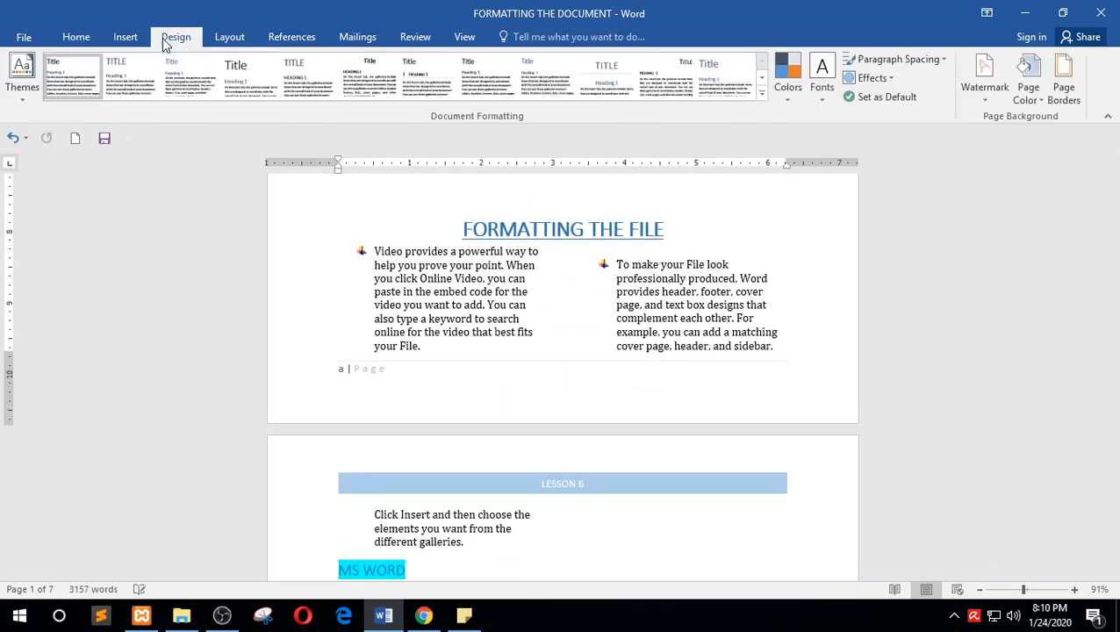
click(126, 37)
click(176, 37)
click(215, 39)
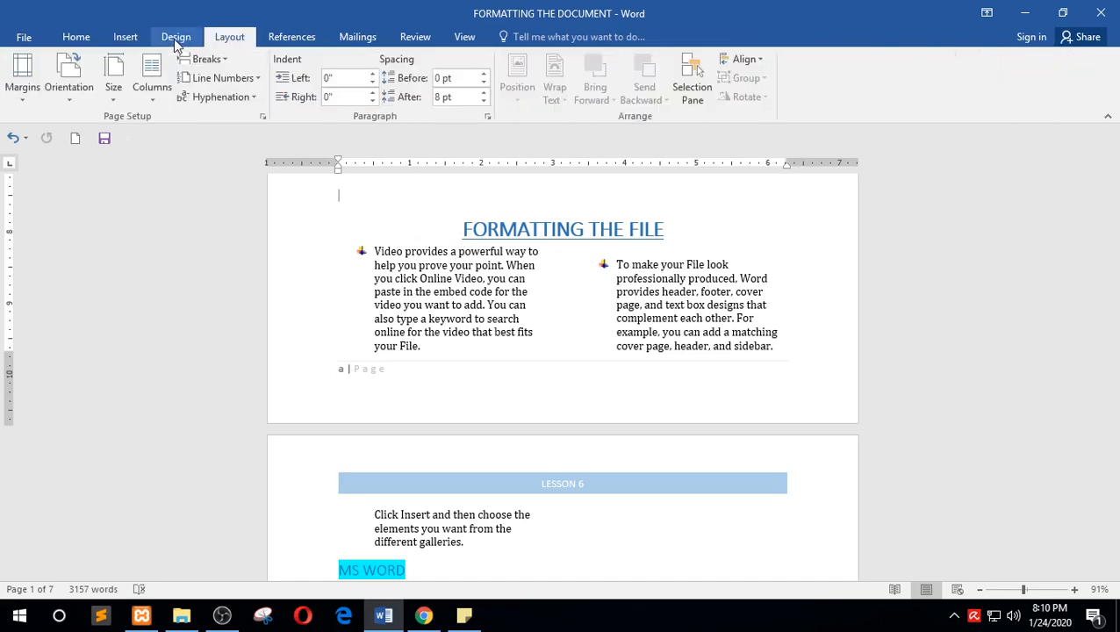
click(124, 40)
click(44, 97)
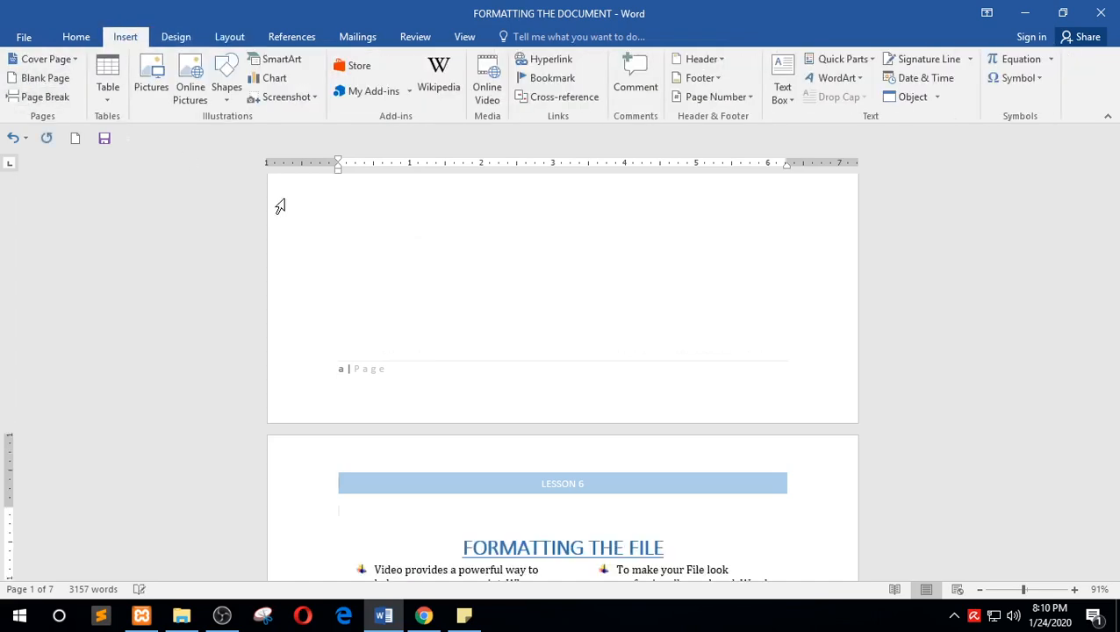
Change the heading of the table of contents from Contents to Table of Content
scroll(614, 367, up, 5)
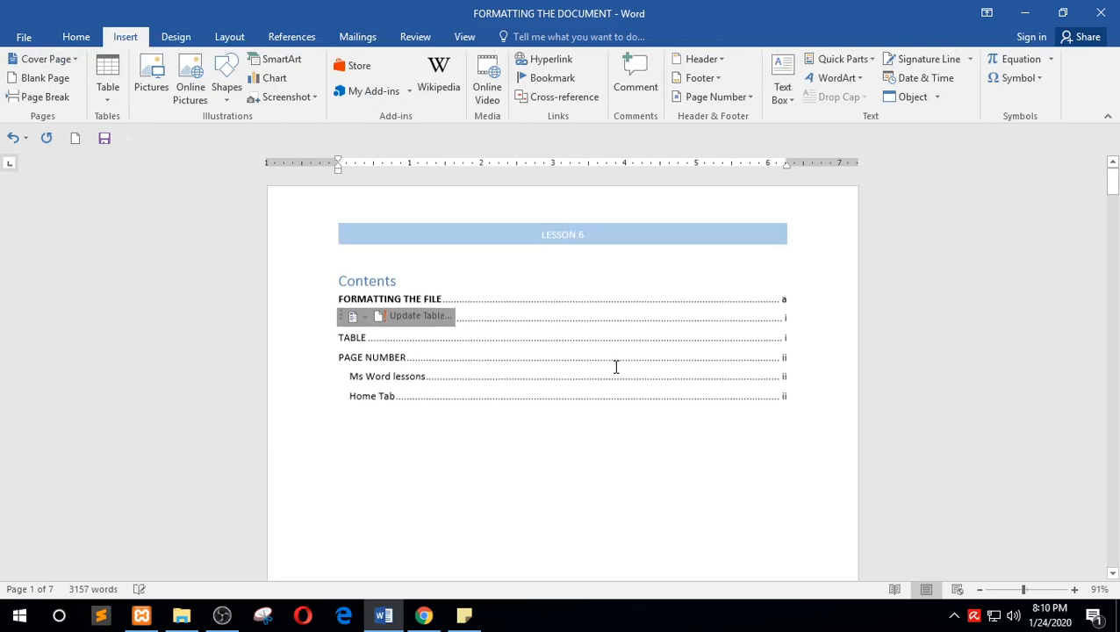
click(383, 268)
drag(398, 281, 343, 288)
text(Table of)
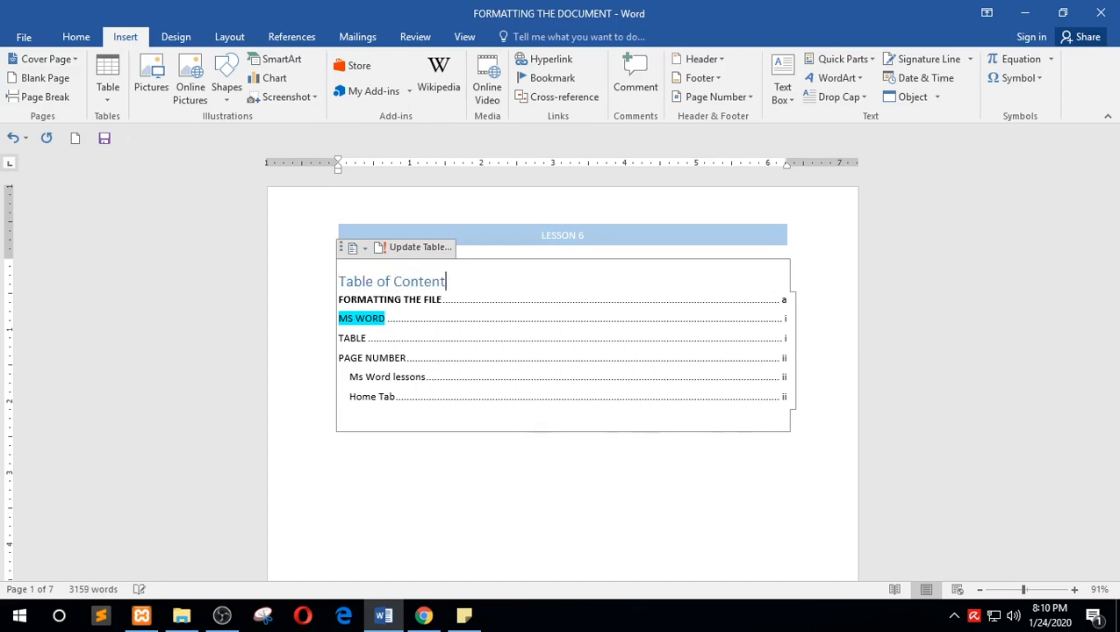
click(560, 506)
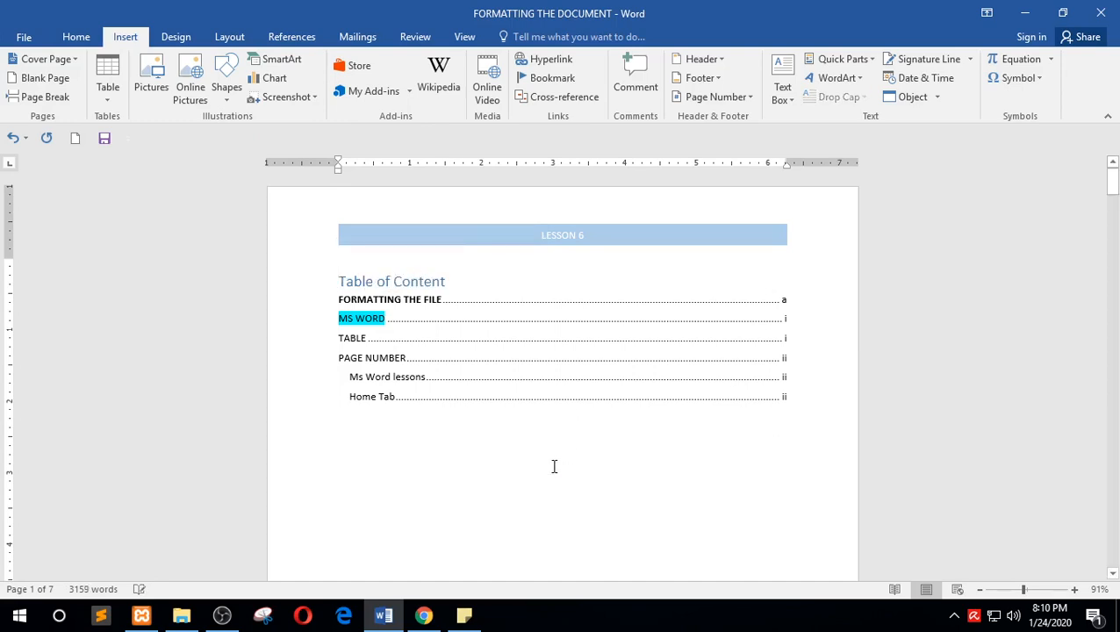
Update only the page numbers in the table of contents
click(478, 300)
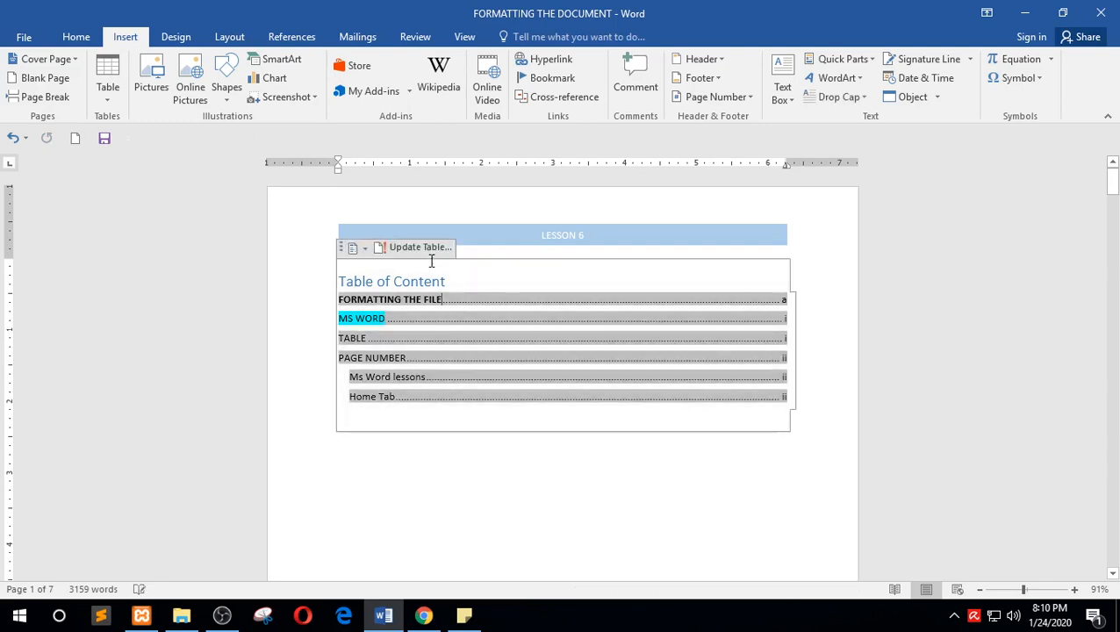
click(425, 250)
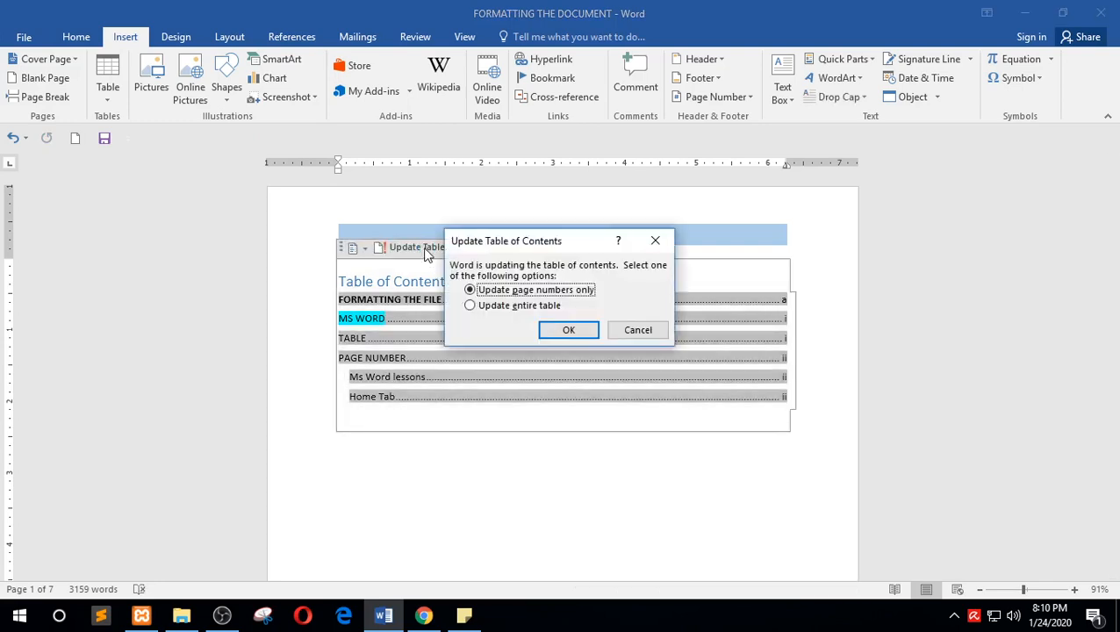
click(569, 331)
click(514, 499)
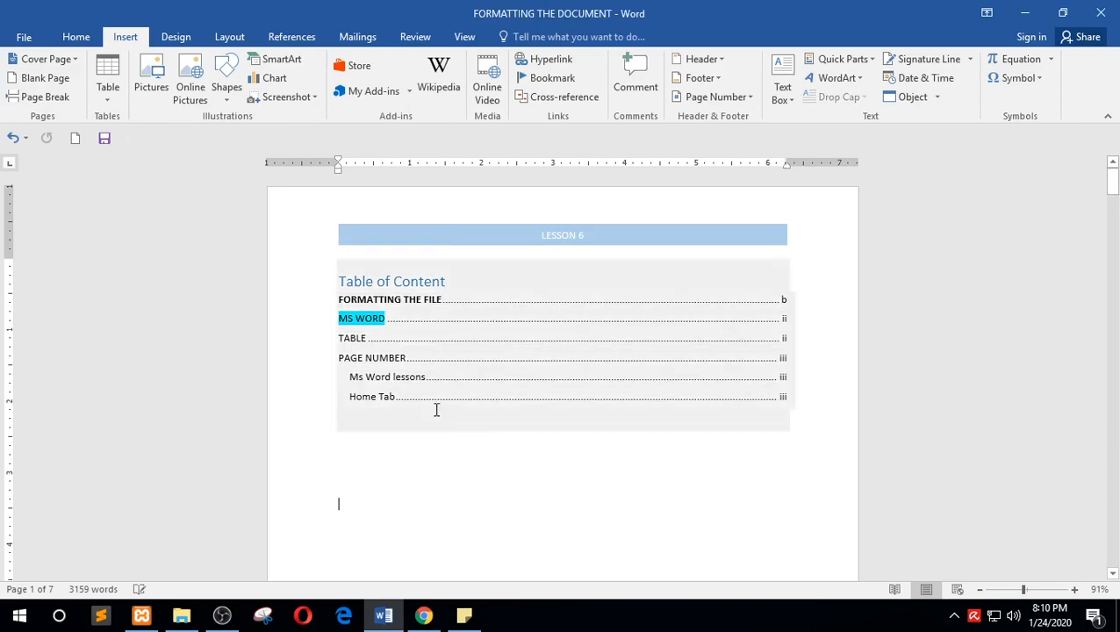
Update the entire table of contents to include the Test heading, and check its new entry under Home Tab
click(437, 280)
click(430, 248)
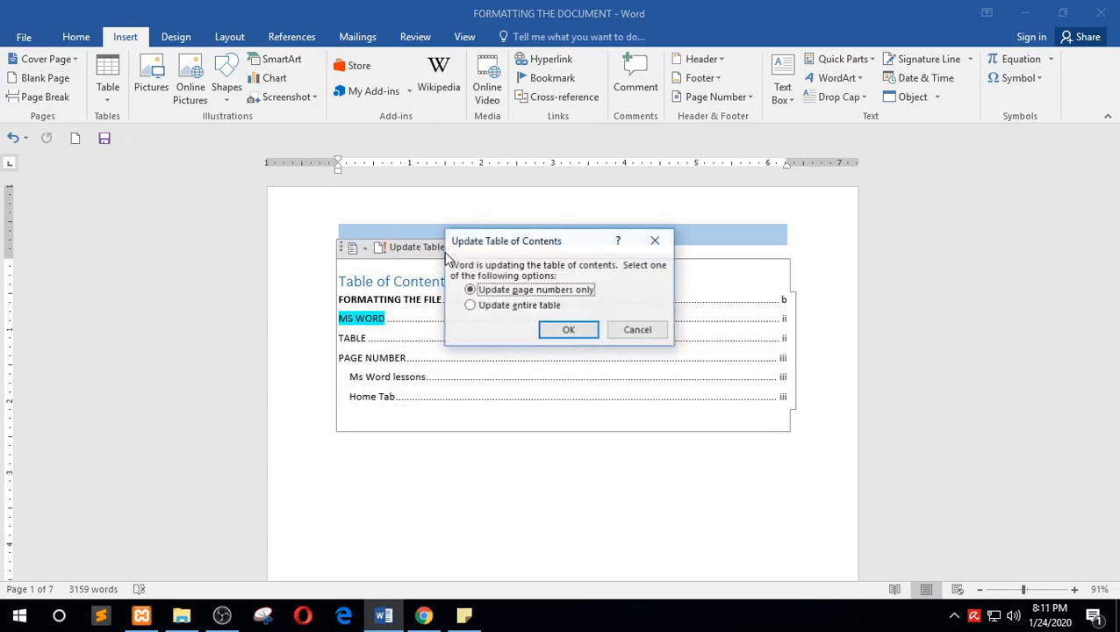
click(499, 306)
click(568, 331)
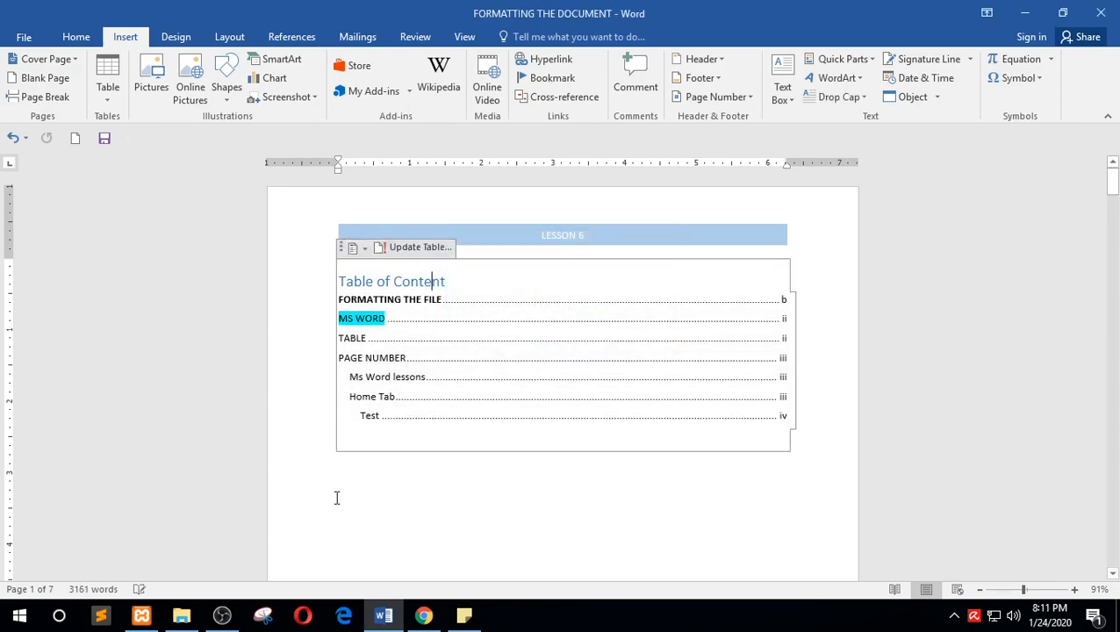
click(384, 416)
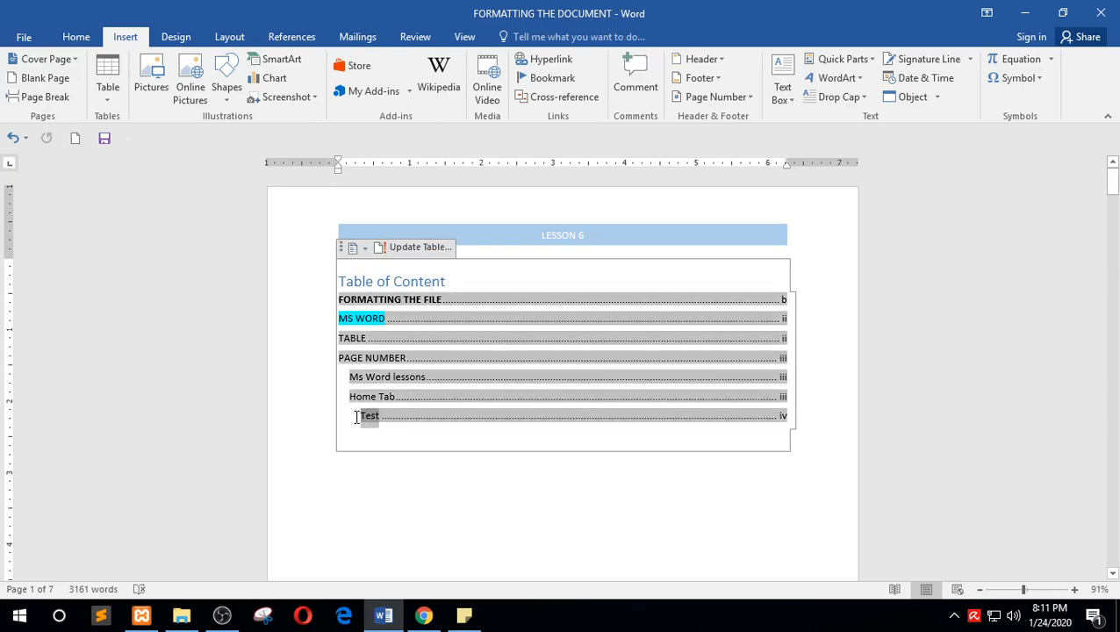
click(372, 487)
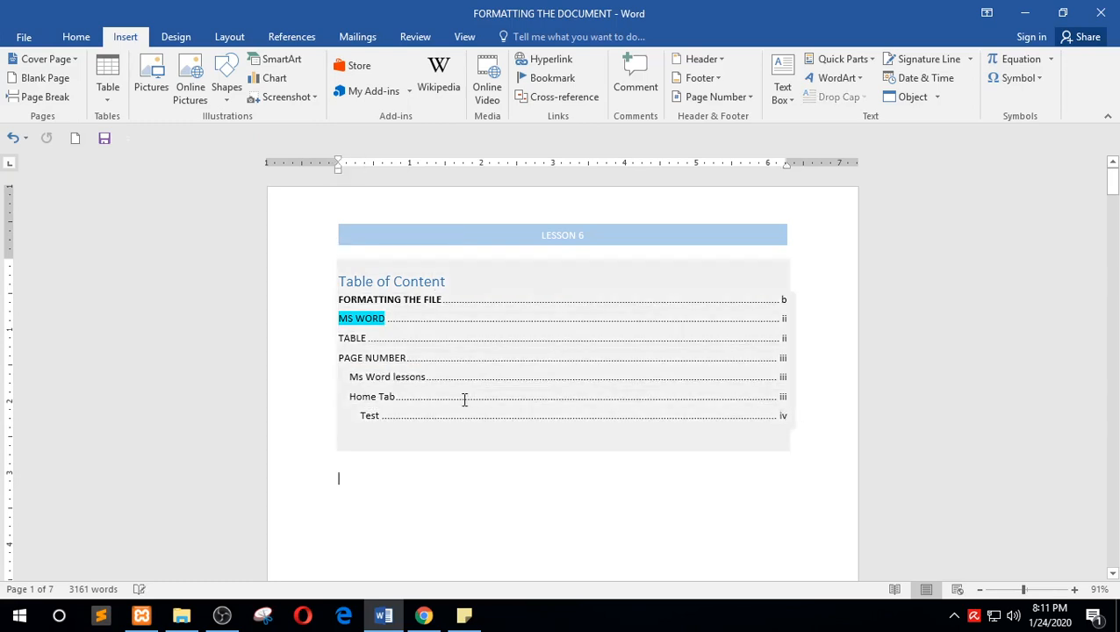
scroll(457, 386, down, 10)
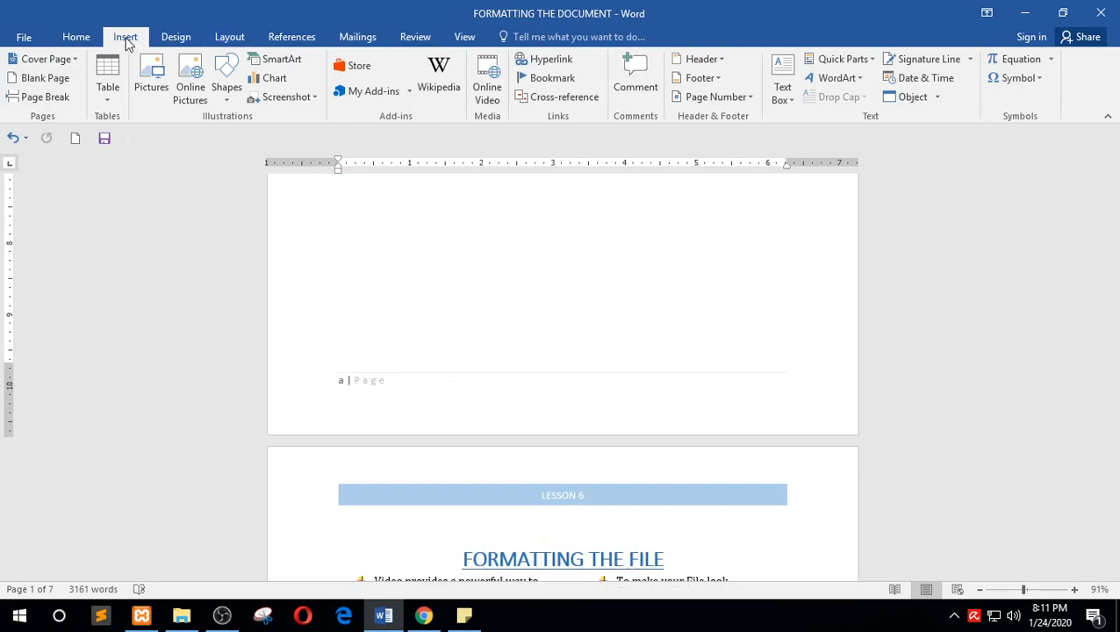
Change the page number format of the first section to 1, 2, 3, starting at 1
click(714, 96)
mouse_move(740, 141)
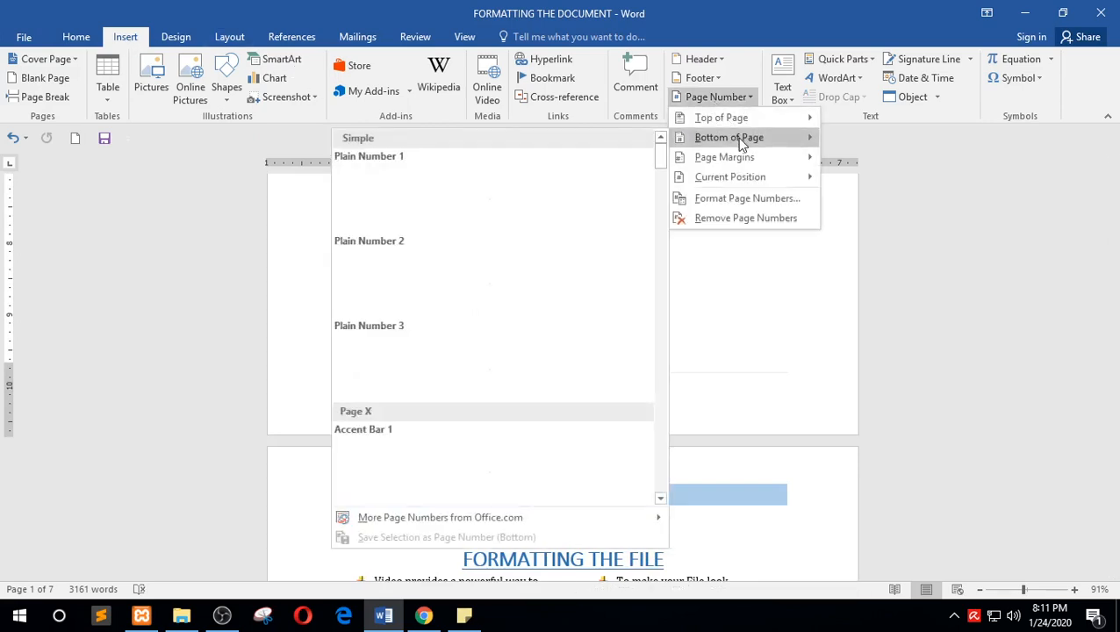
click(745, 198)
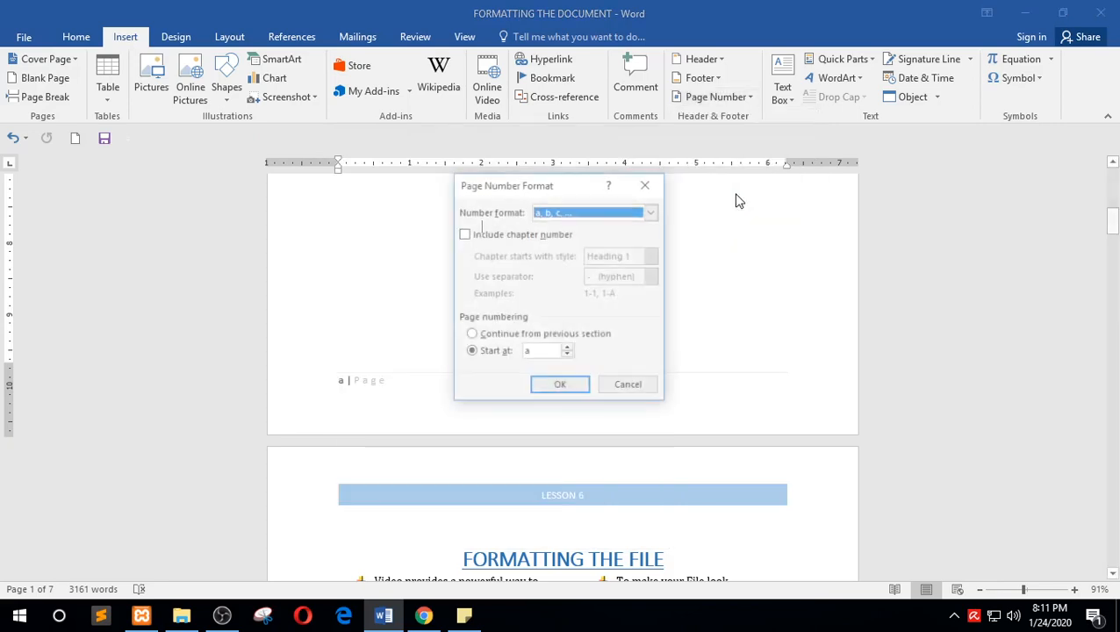
click(566, 213)
click(564, 225)
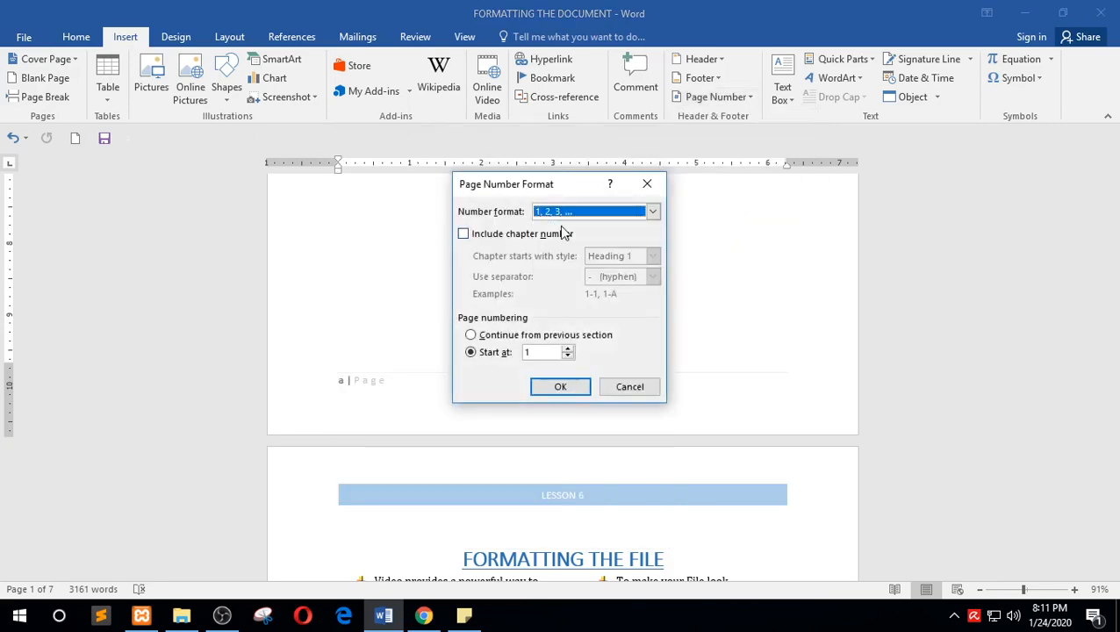
click(562, 388)
Change the number format of the page number in the page 3 footer (Section 3) to 1, 2, 3
scroll(659, 341, down, 15)
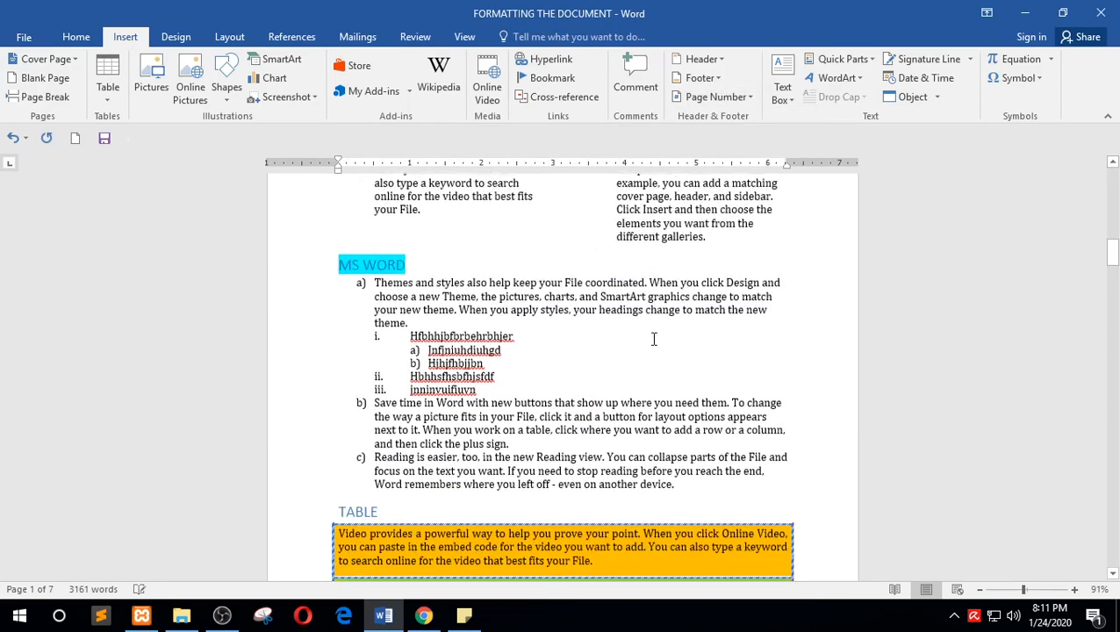
scroll(660, 329, down, 16)
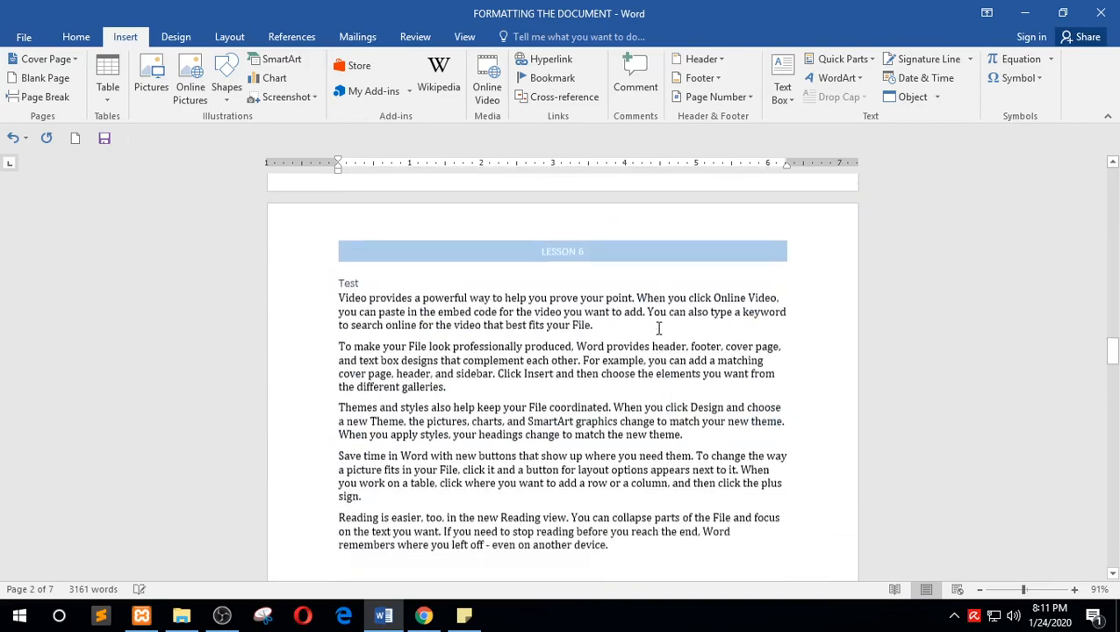
scroll(658, 328, up, 12)
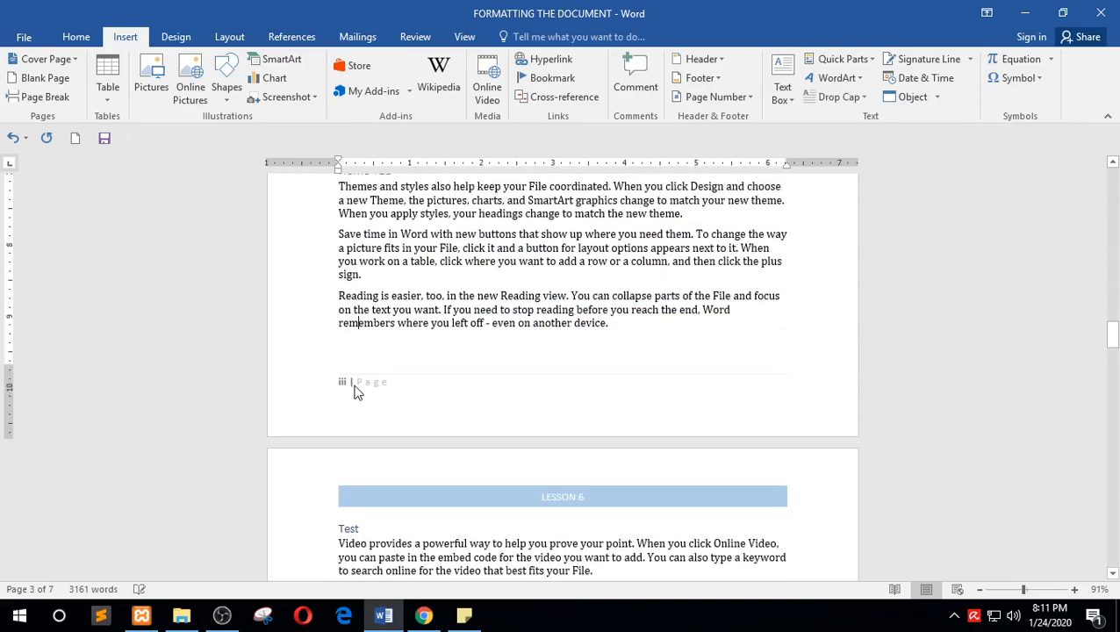
double_click(352, 386)
right_click(343, 384)
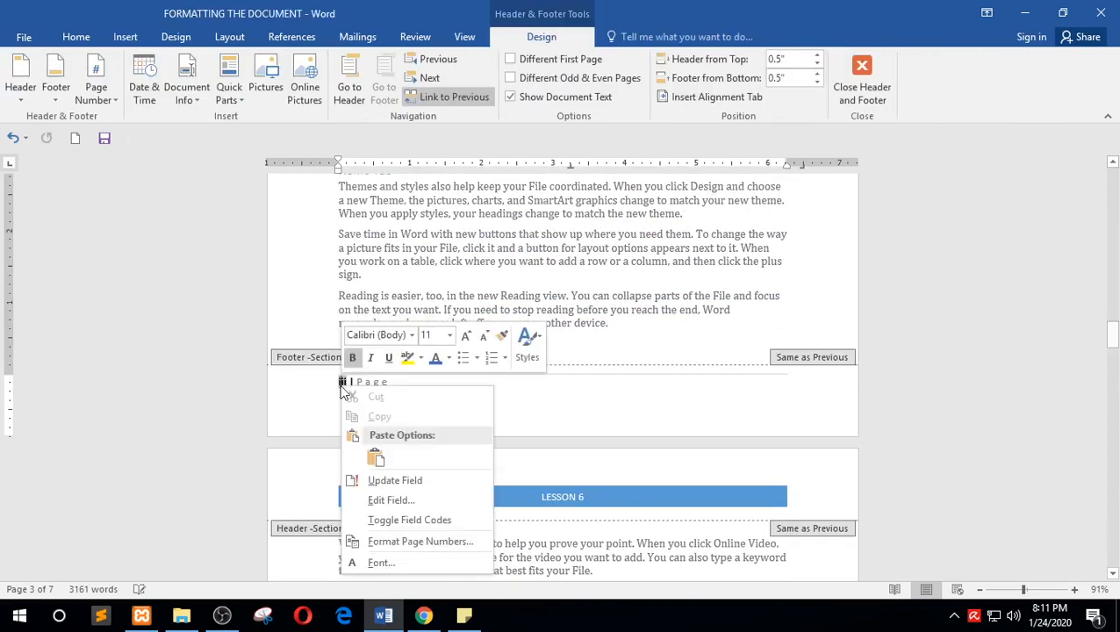
click(430, 542)
click(569, 215)
click(567, 223)
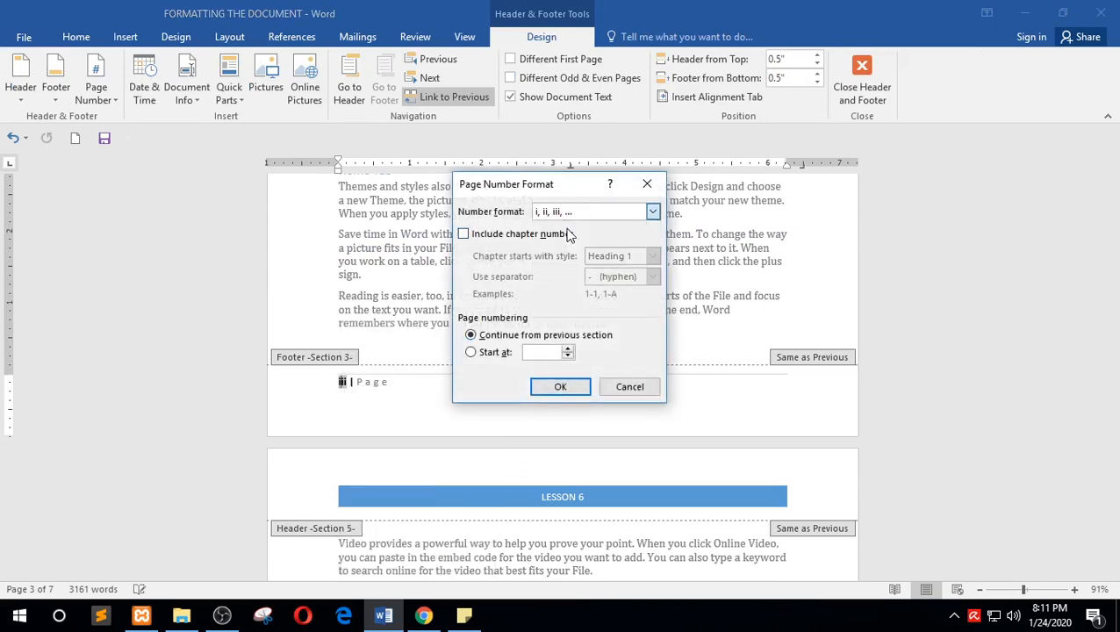
click(560, 387)
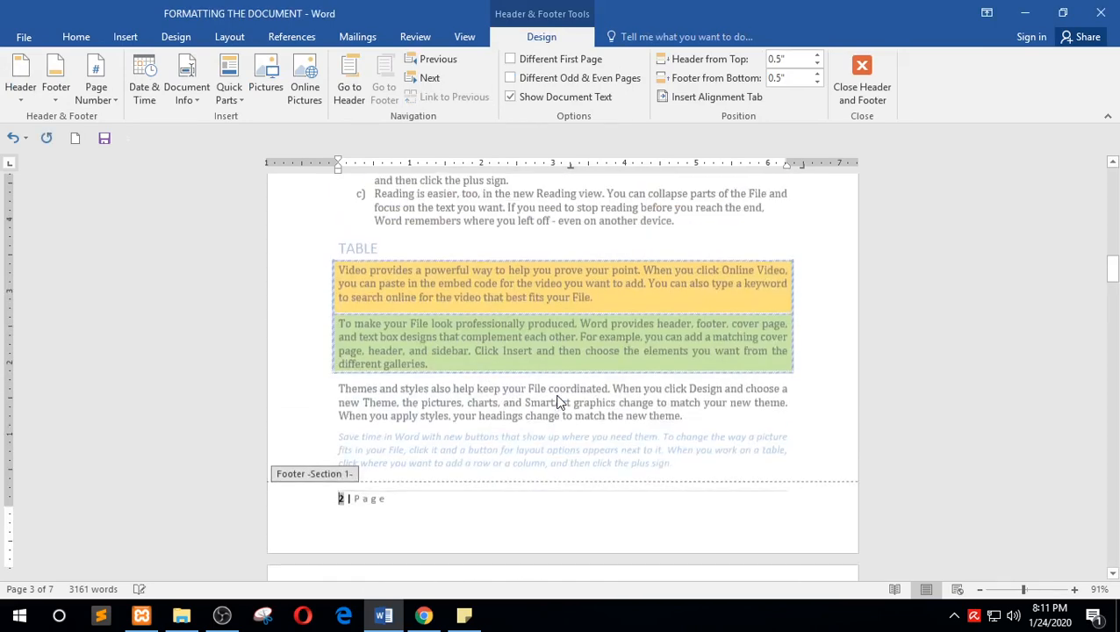
Check the page numbers in the footers of the following sections and return to the body text
scroll(553, 396, down, 10)
scroll(552, 397, down, 15)
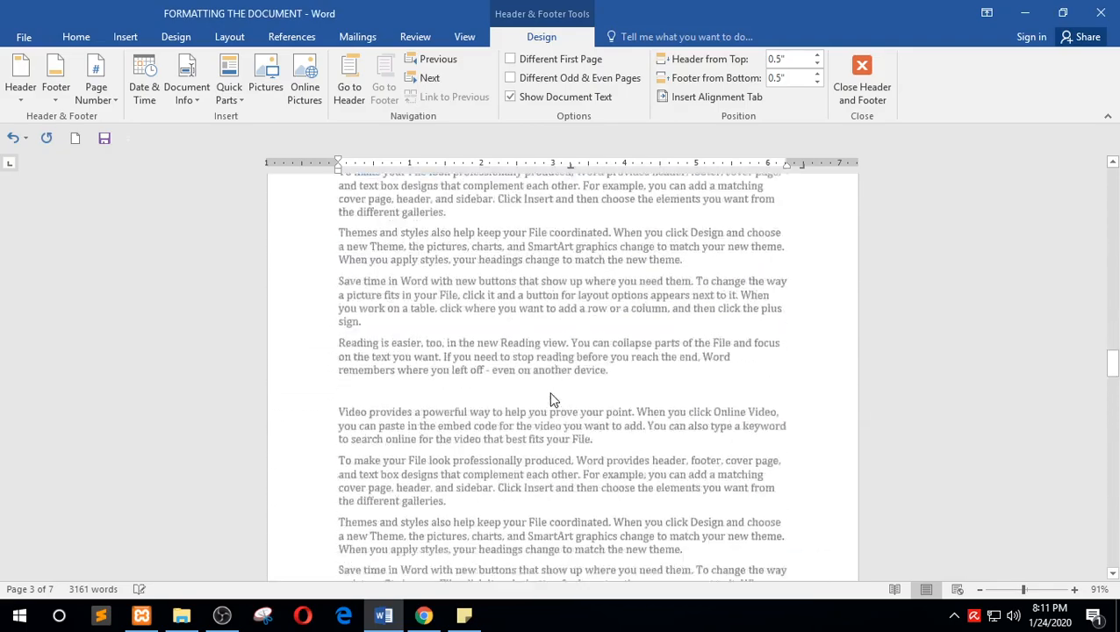
scroll(551, 398, down, 15)
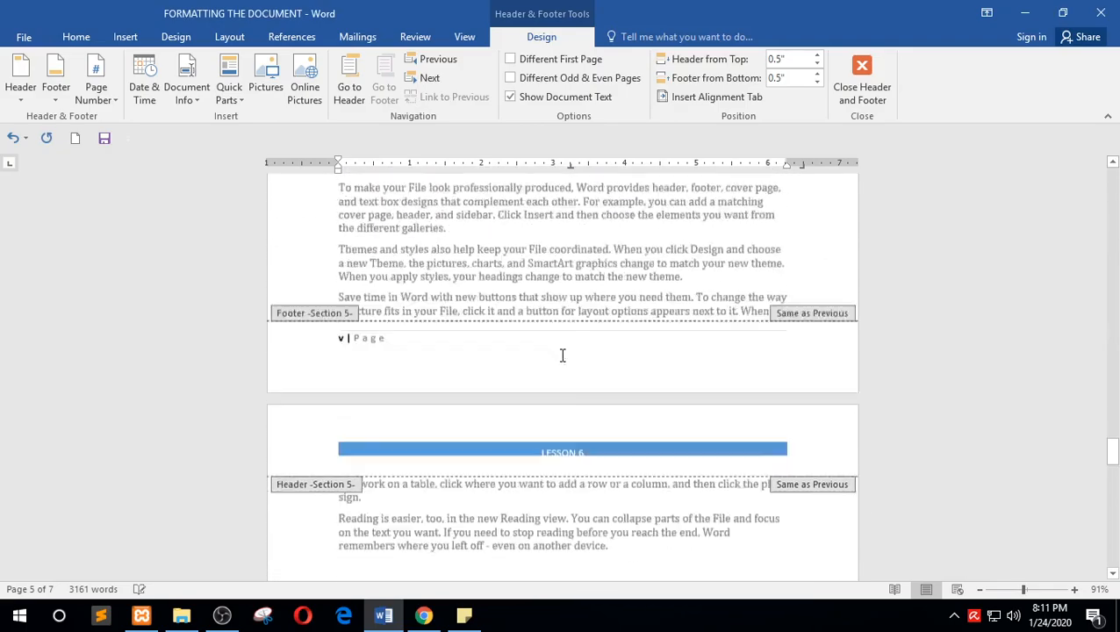
triple_click(565, 337)
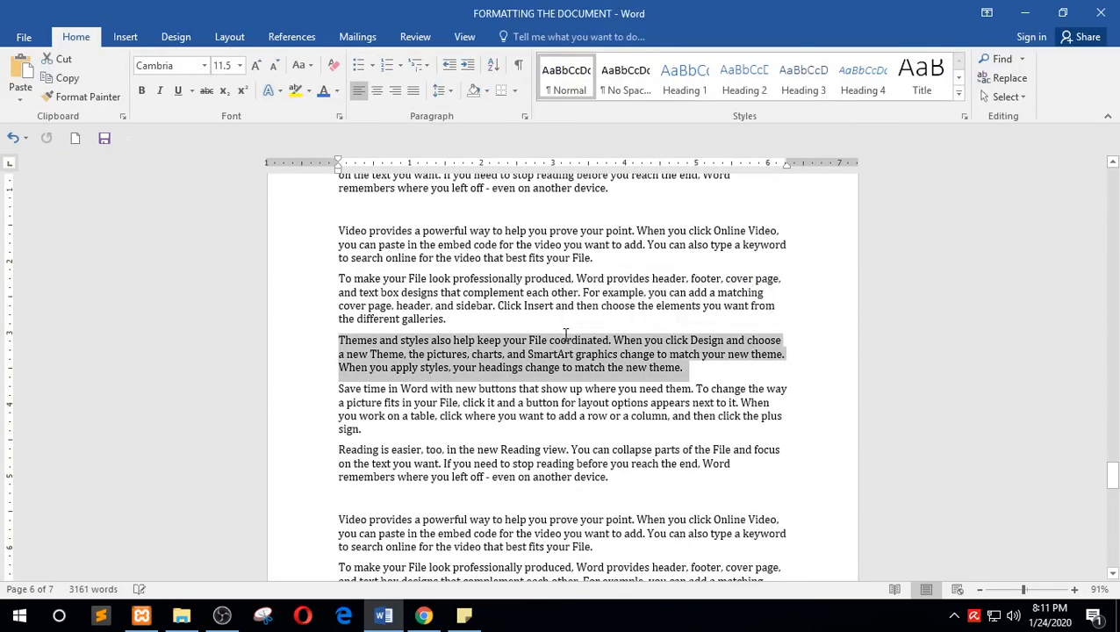
scroll(565, 334, up, 12)
click(565, 318)
scroll(566, 318, up, 20)
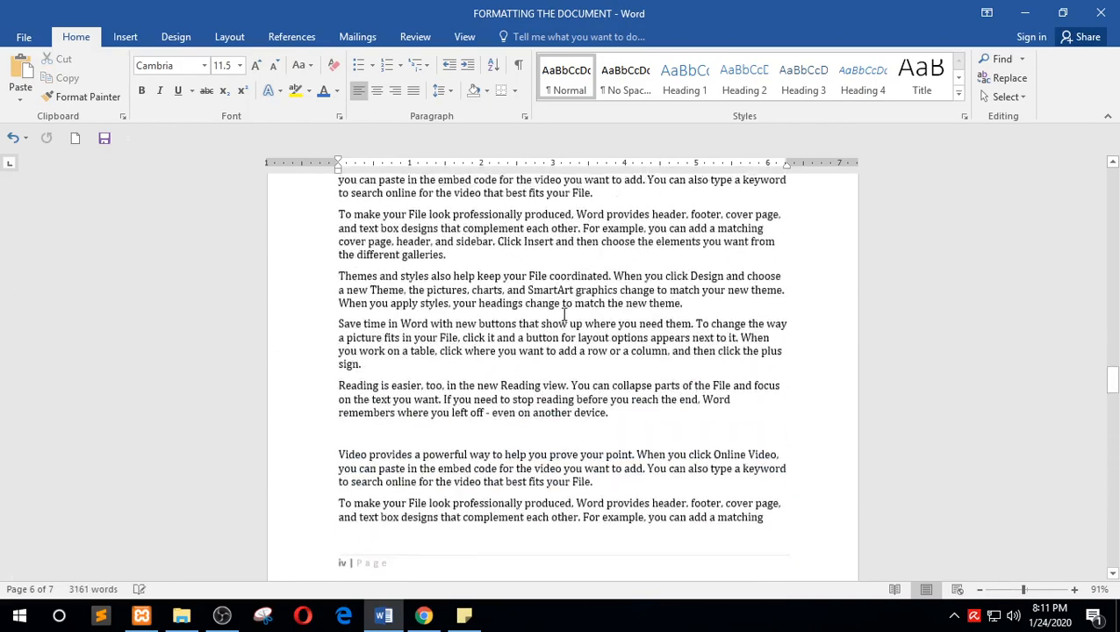
Update the table of contents on the first page to reflect the changed page number formats
drag(1118, 325, 1117, 157)
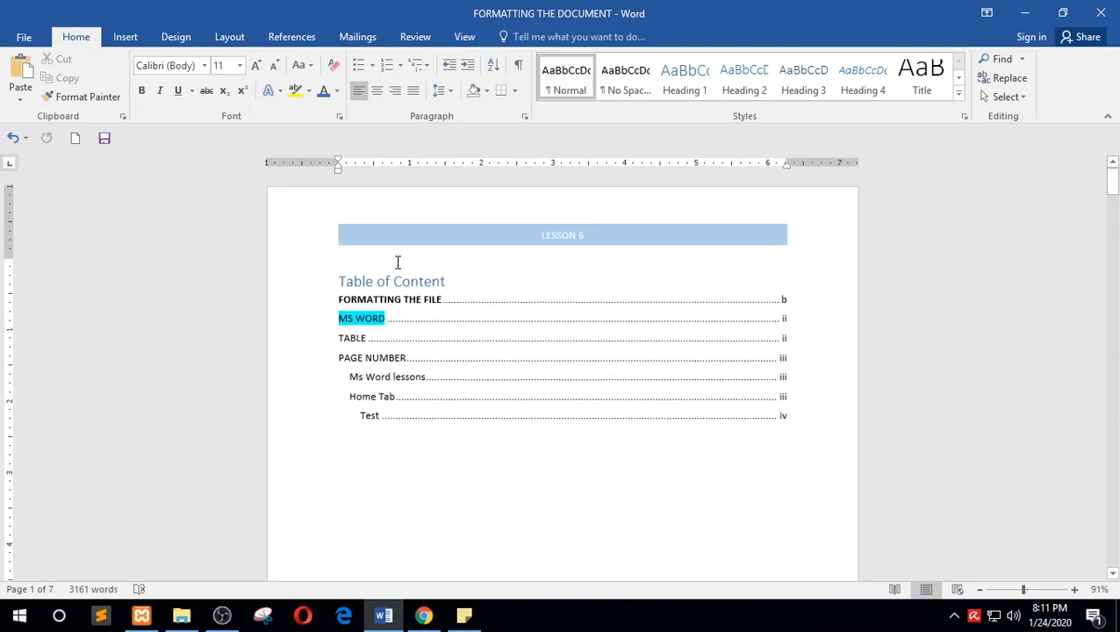
click(429, 296)
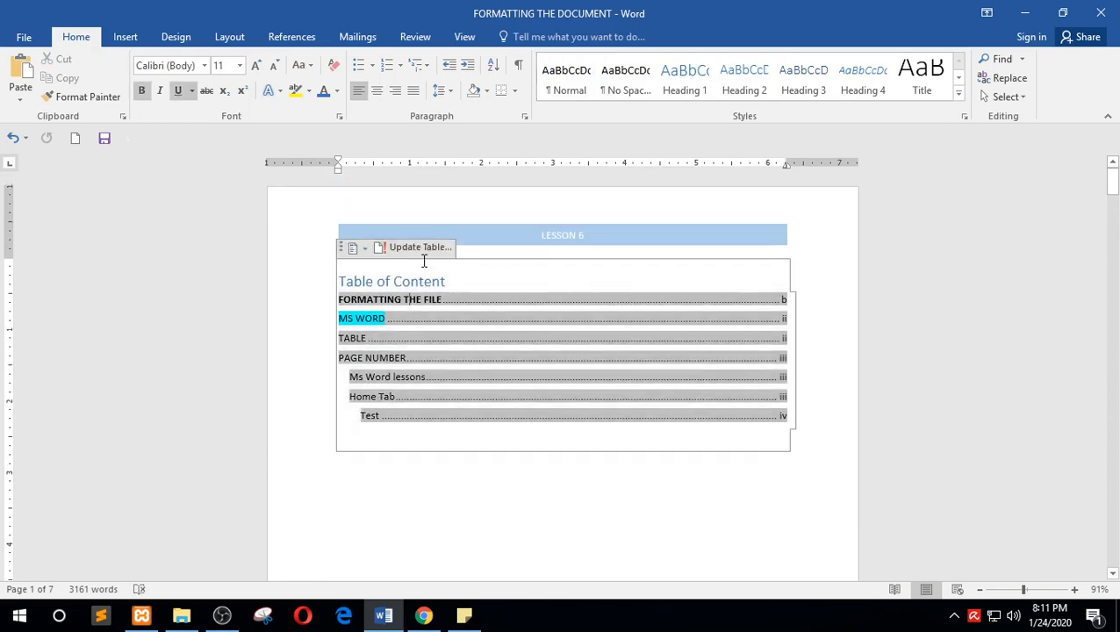
key(F9)
click(532, 306)
click(566, 329)
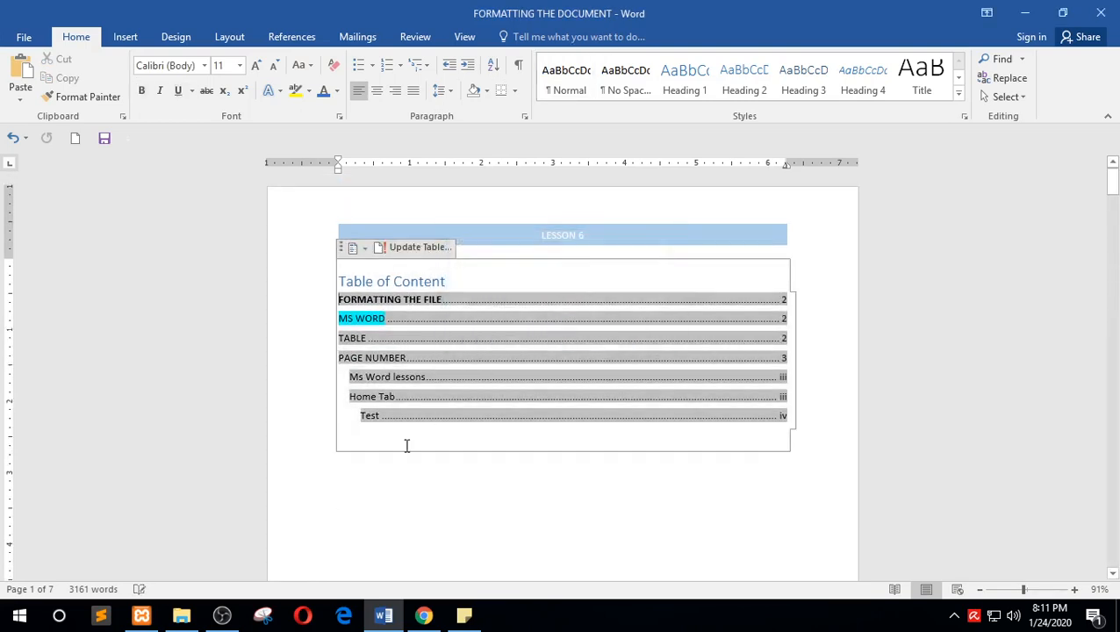
Compare the page numbers in the table of contents with the footers of pages 1 to 3
click(784, 301)
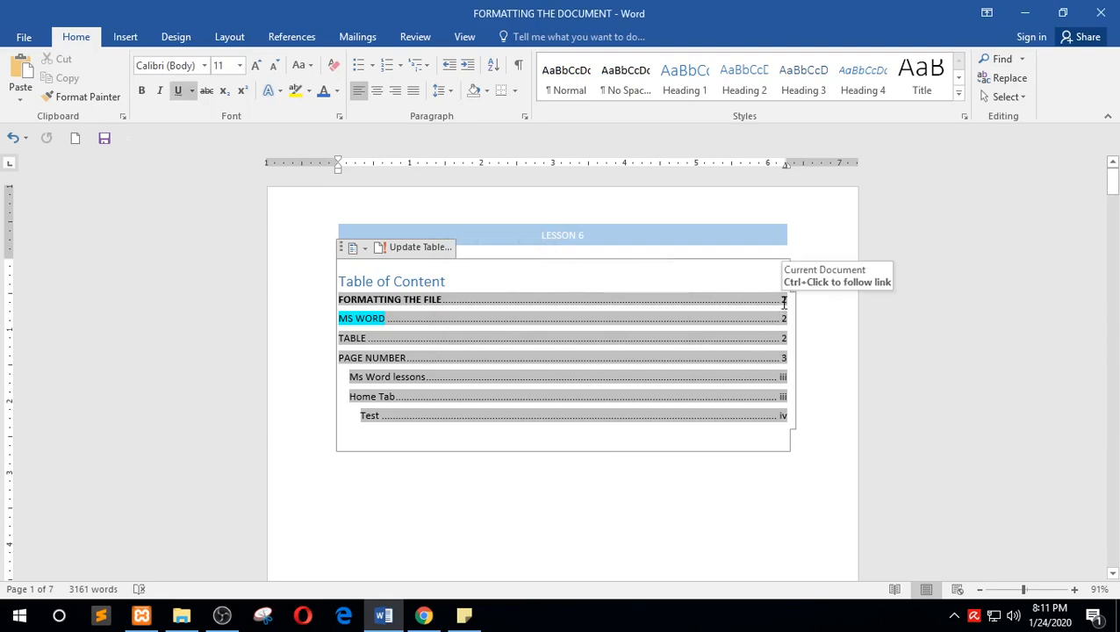
scroll(590, 453, down, 10)
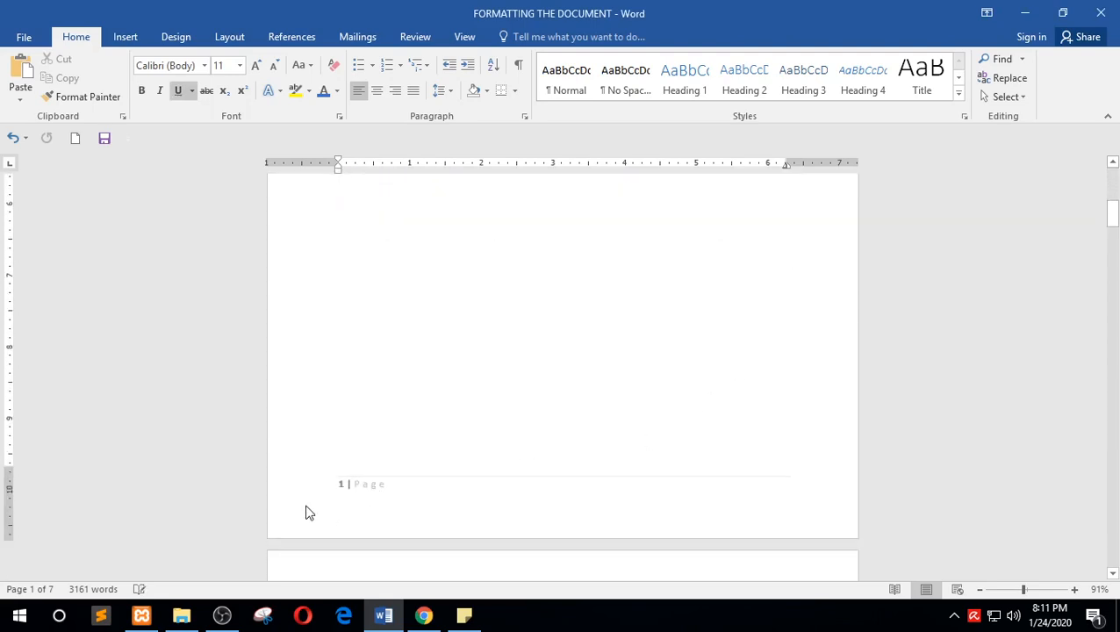
scroll(396, 500, down, 15)
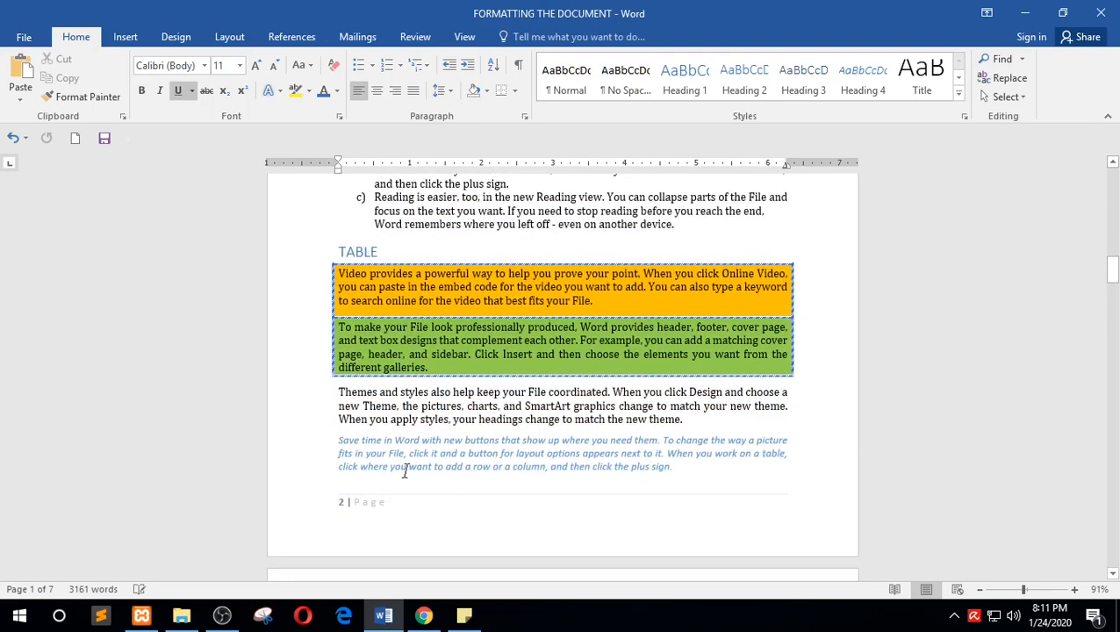
scroll(430, 483, down, 10)
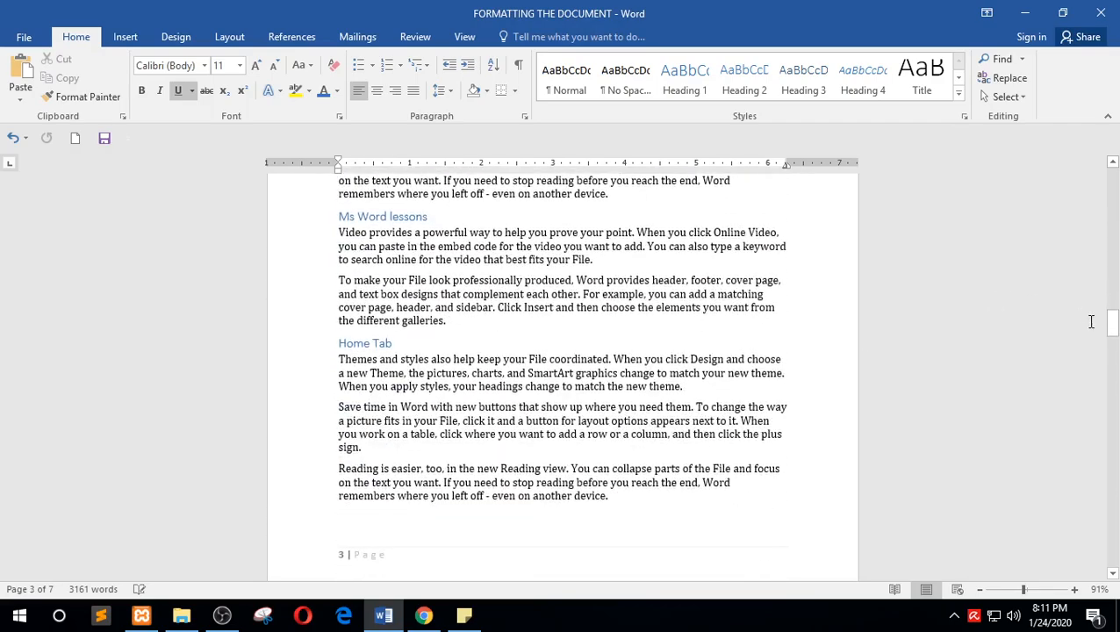
drag(1113, 332, 1111, 180)
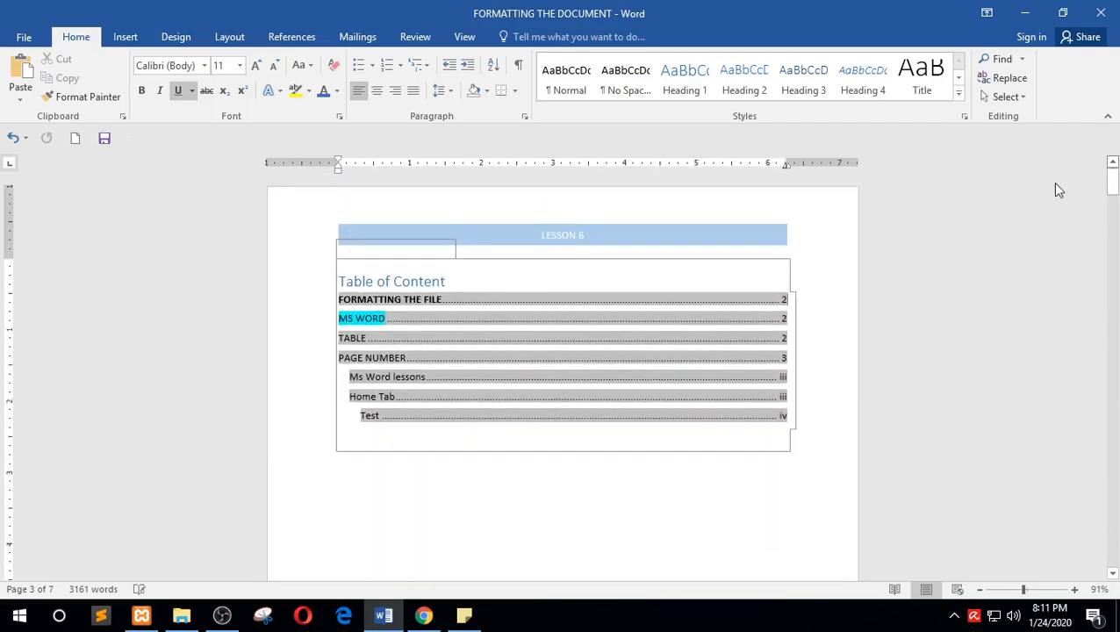
click(272, 35)
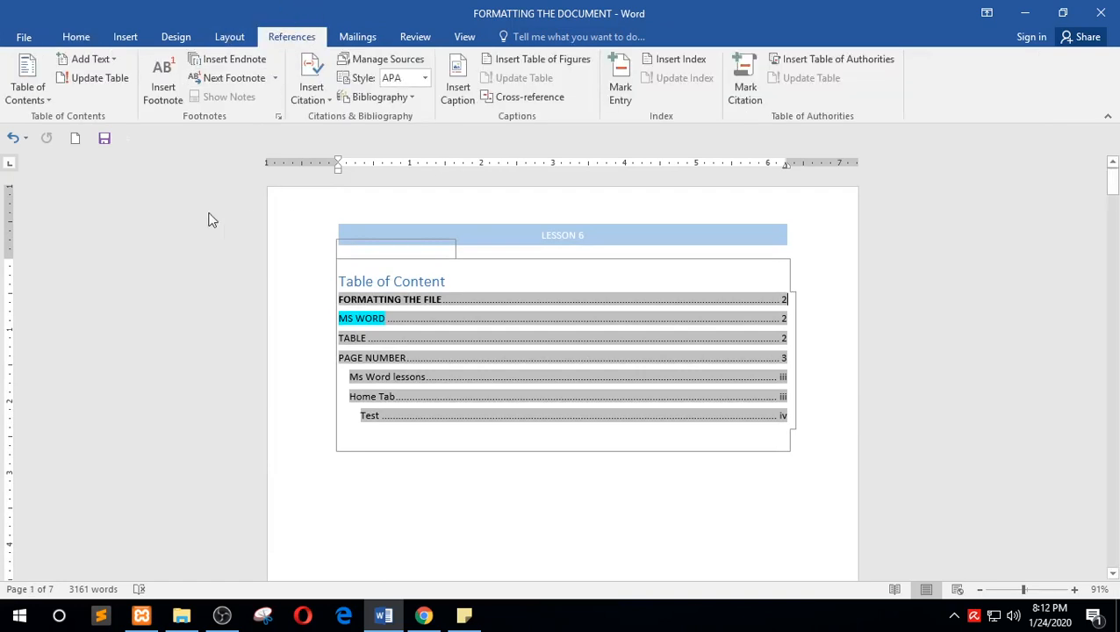
click(34, 102)
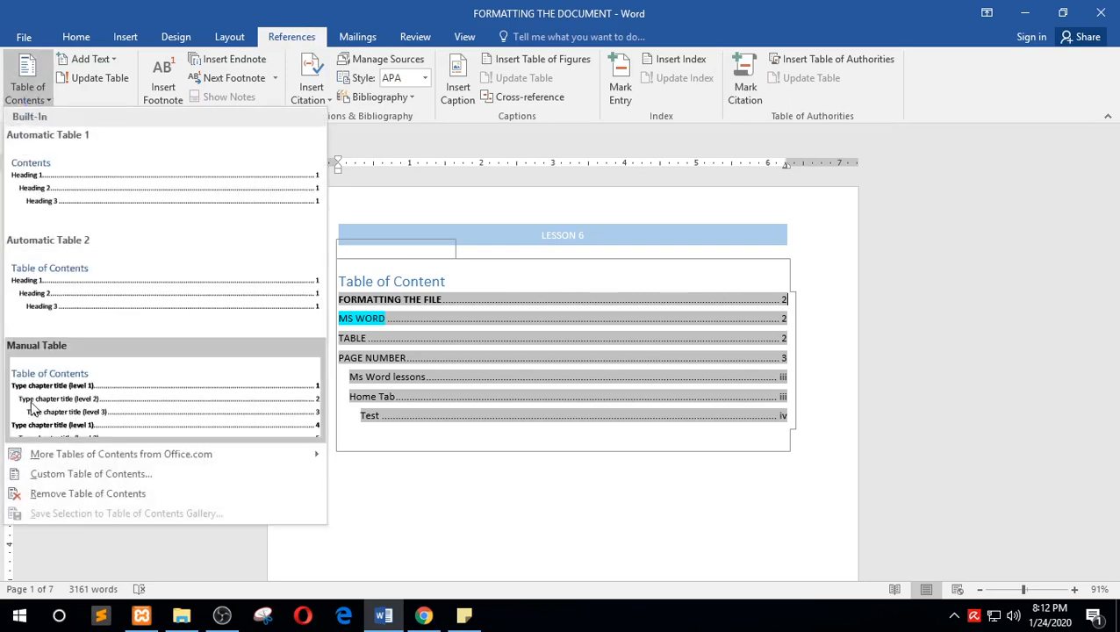
click(590, 508)
click(546, 497)
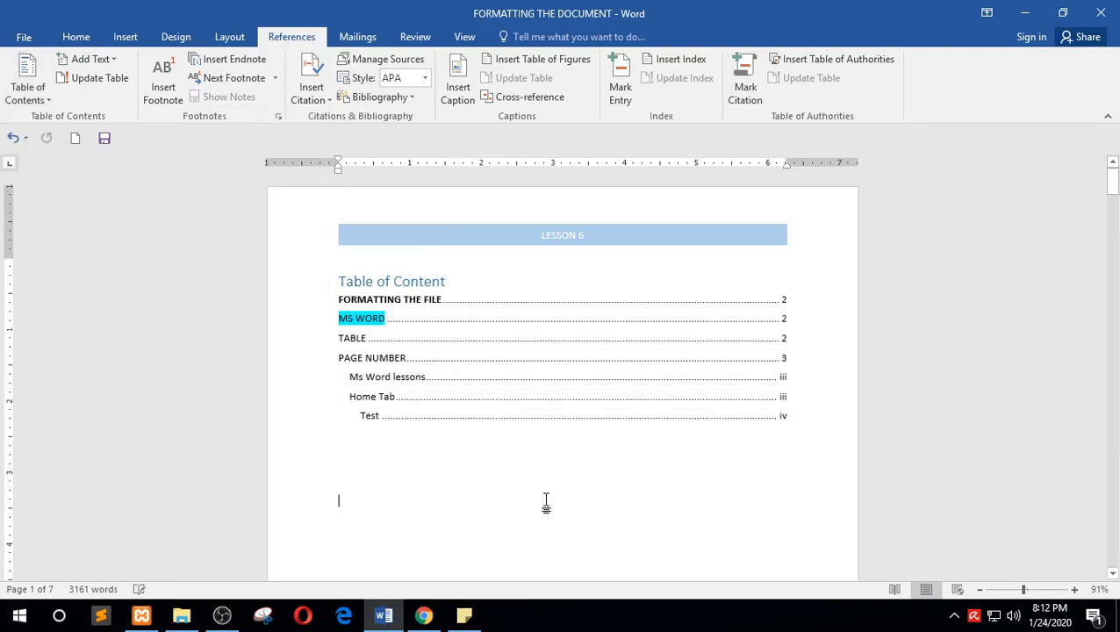
click(369, 39)
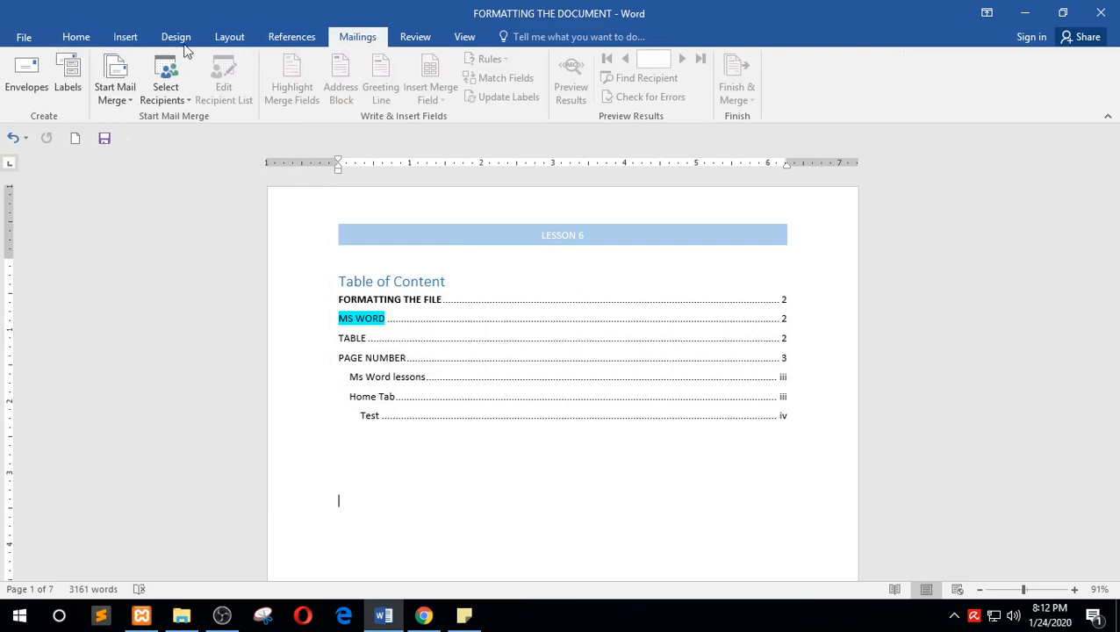
Misspell the PAGE NUMBER heading on page 3 as PAGE NUkBER for a spelling check
click(416, 37)
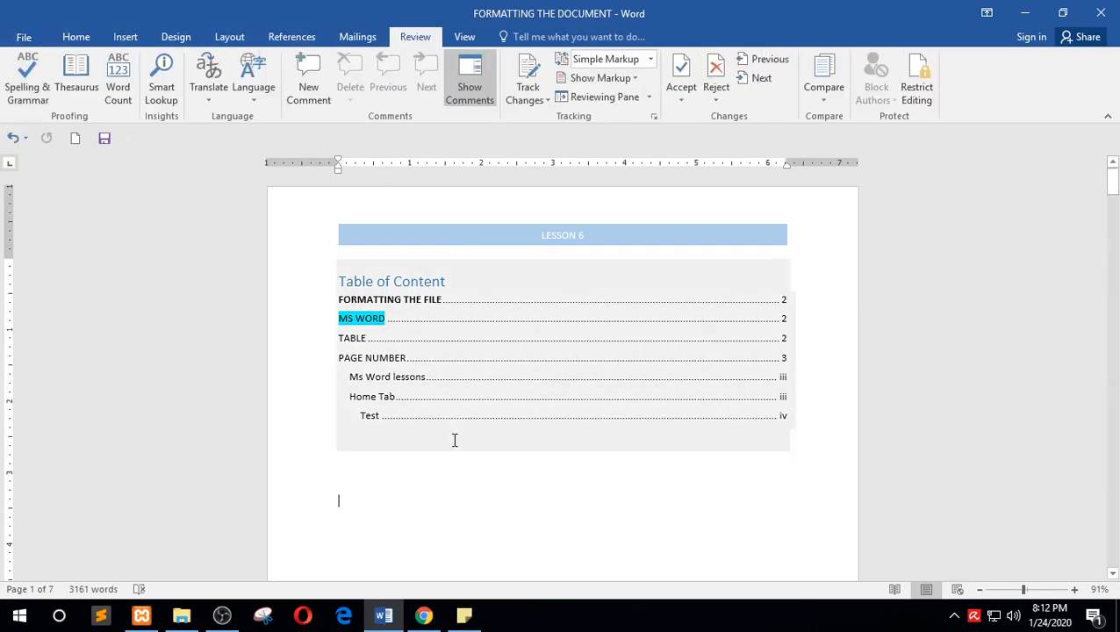
scroll(458, 422, down, 15)
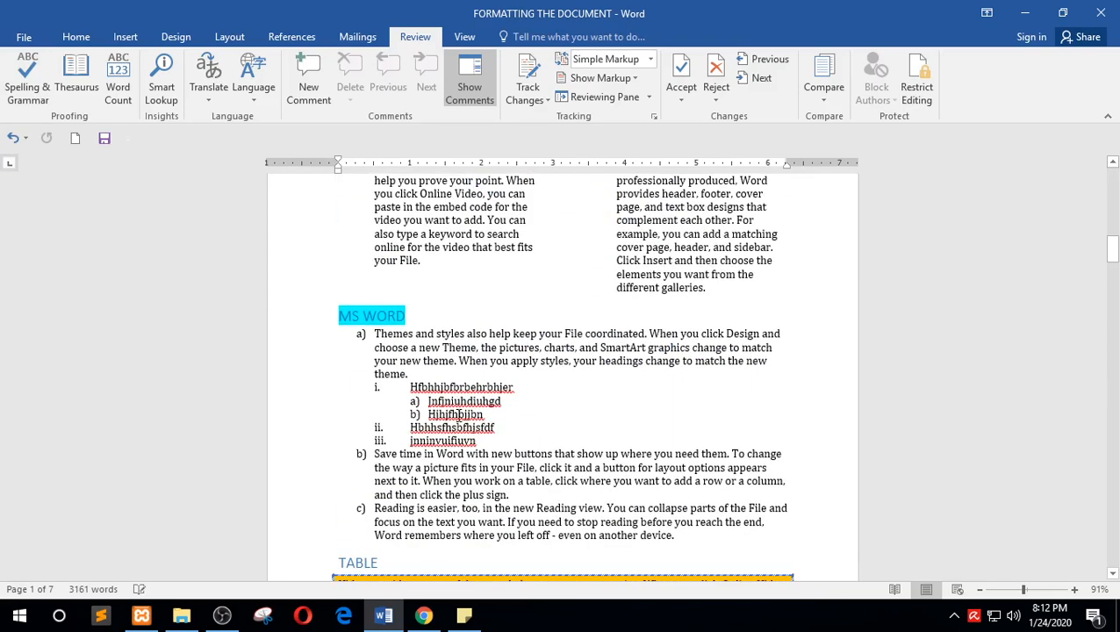
scroll(382, 430, down, 8)
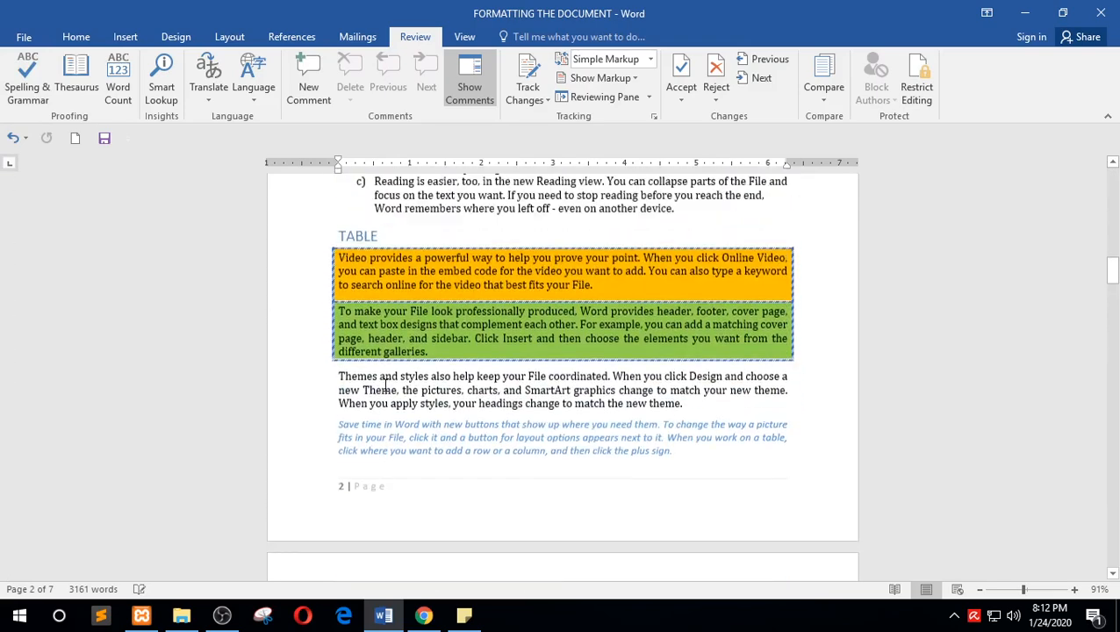
scroll(387, 435, down, 2)
click(403, 382)
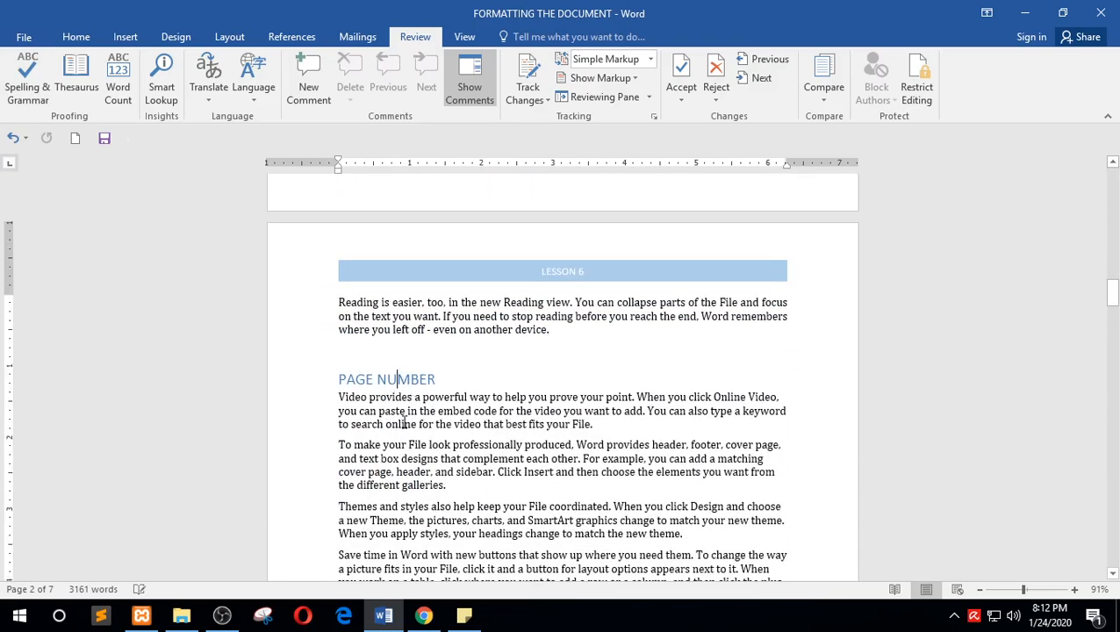
key(Delete)
Misspell the Ms Word lessons heading as Ms Word lssons, and remove and restore the m in the Home Tab heading
scroll(433, 420, down, 2)
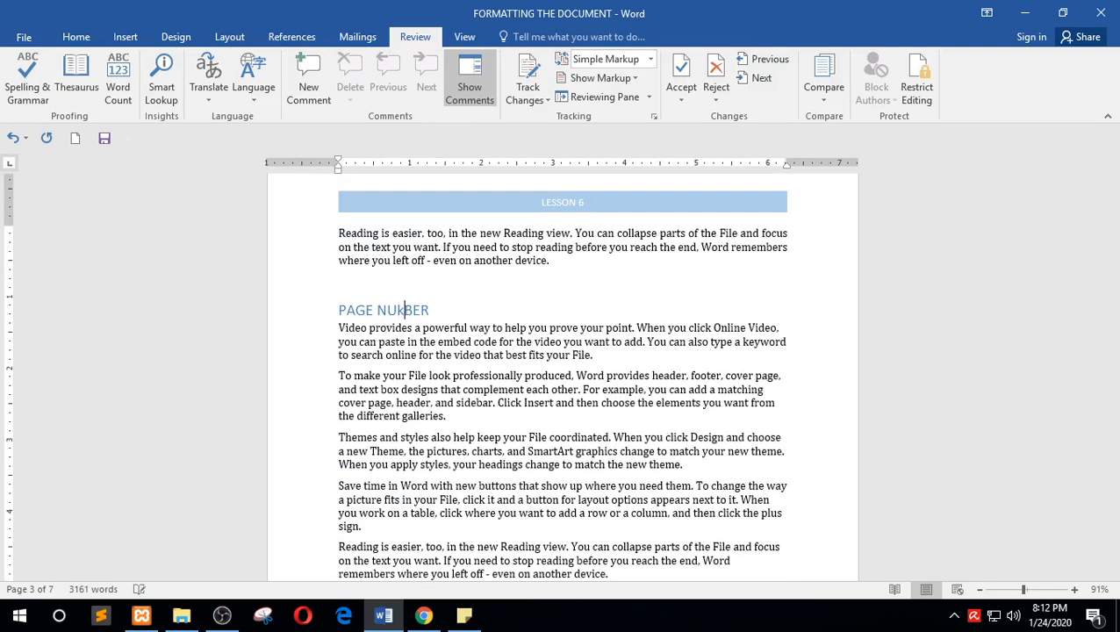
scroll(394, 375, down, 6)
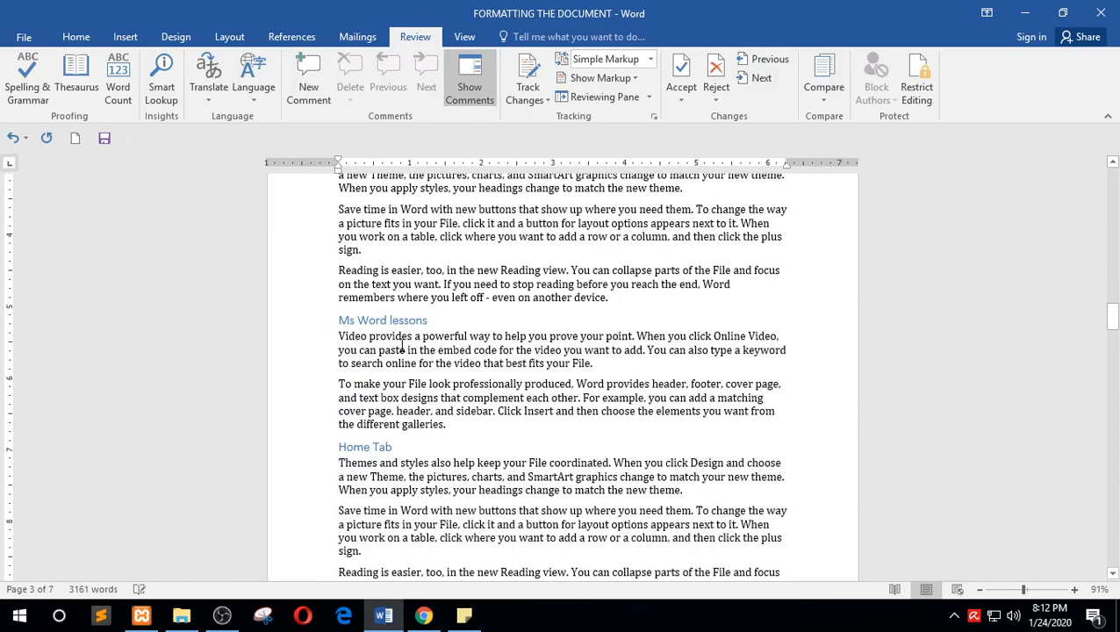
click(396, 320)
key(Delete)
key(BackSpace)
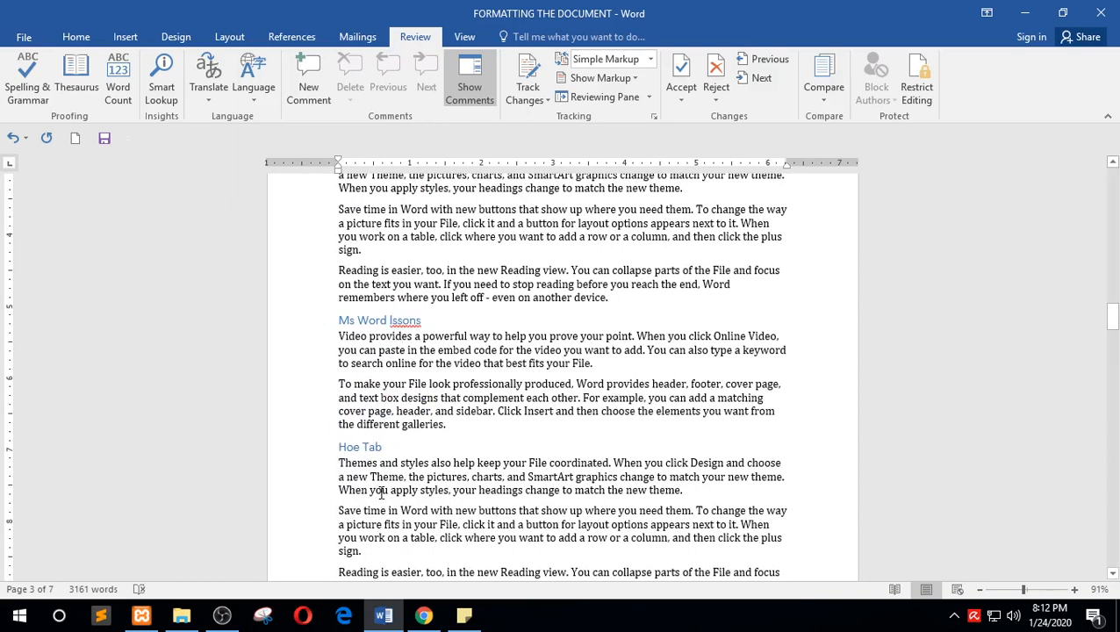
text(m)
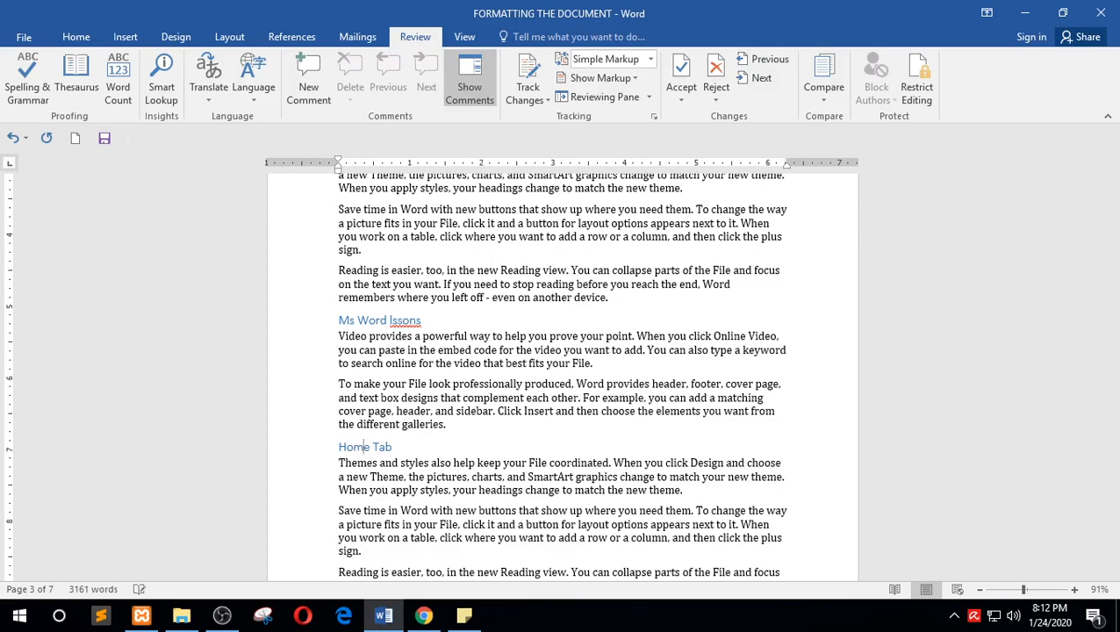
Misspell the Home Tab heading on page 3 as Hom Tab and the Test heading on page 4 as Tes
scroll(439, 500, down, 10)
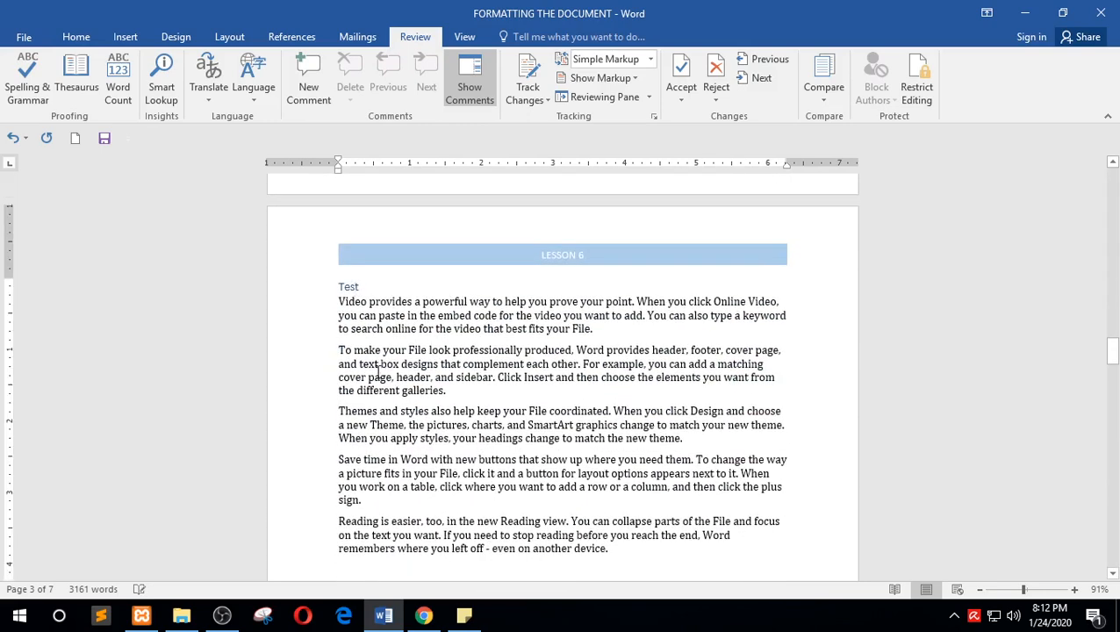
scroll(404, 360, up, 15)
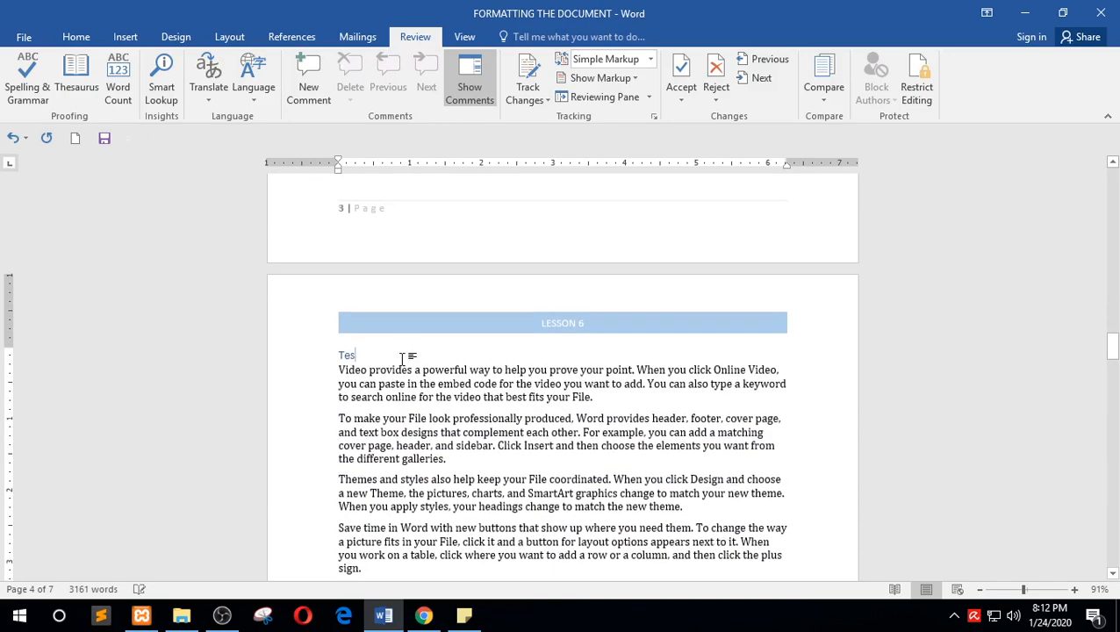
scroll(403, 358, up, 20)
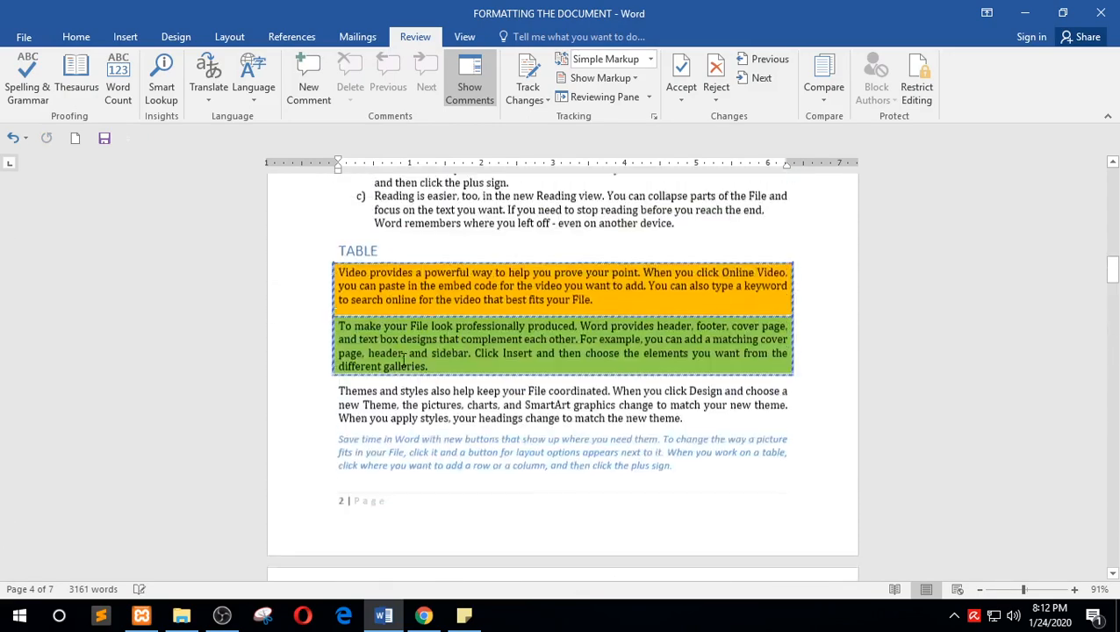
scroll(403, 360, up, 20)
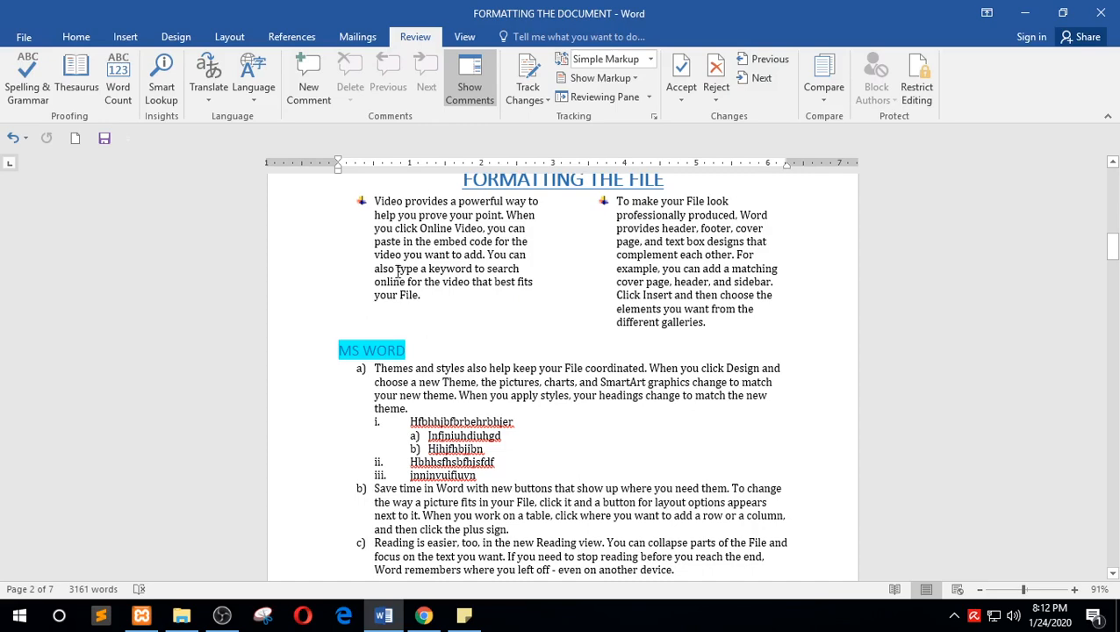
key(F7)
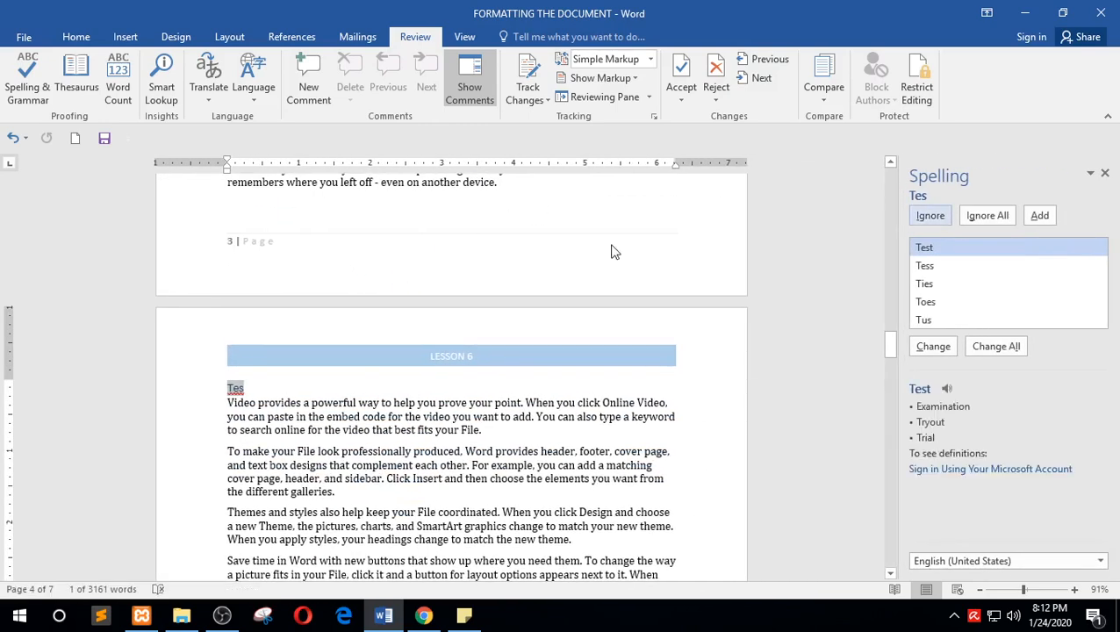
click(1105, 173)
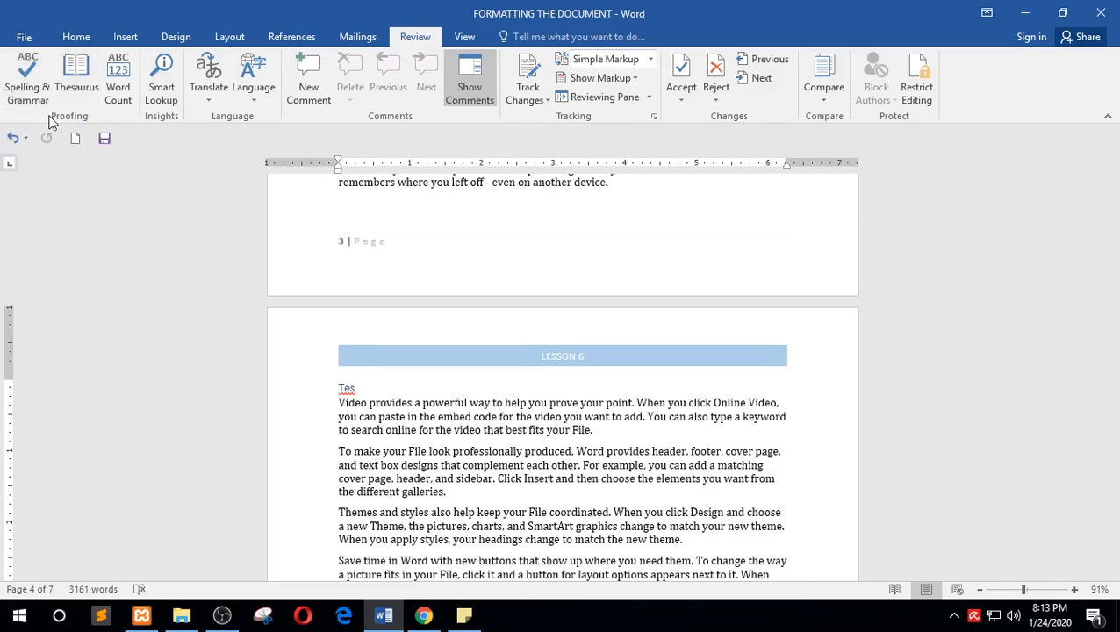
click(29, 92)
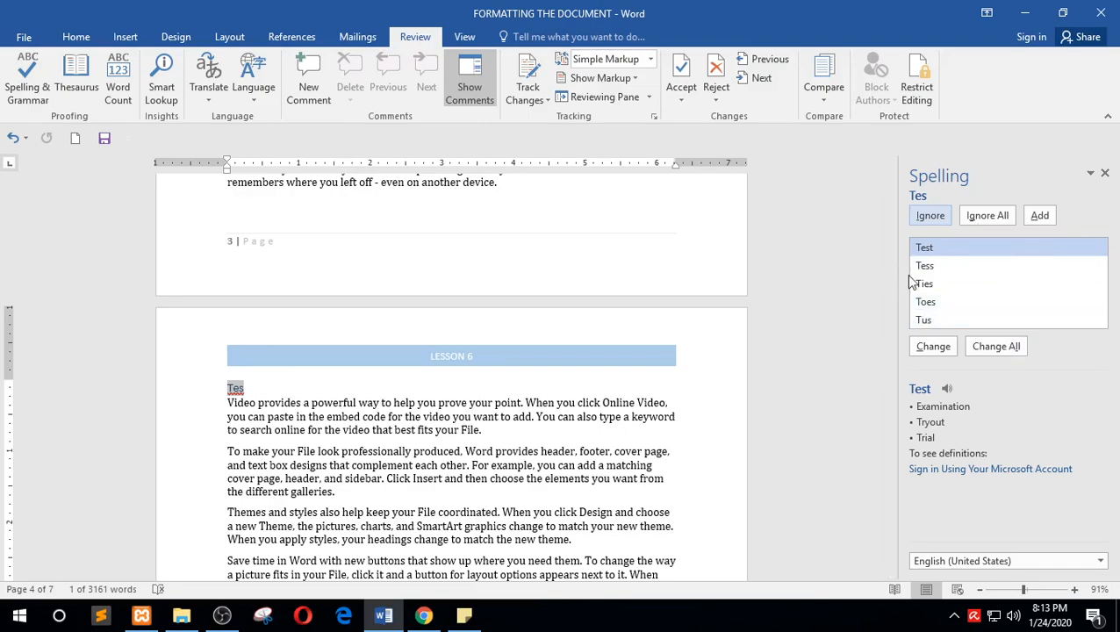
scroll(612, 332, up, 15)
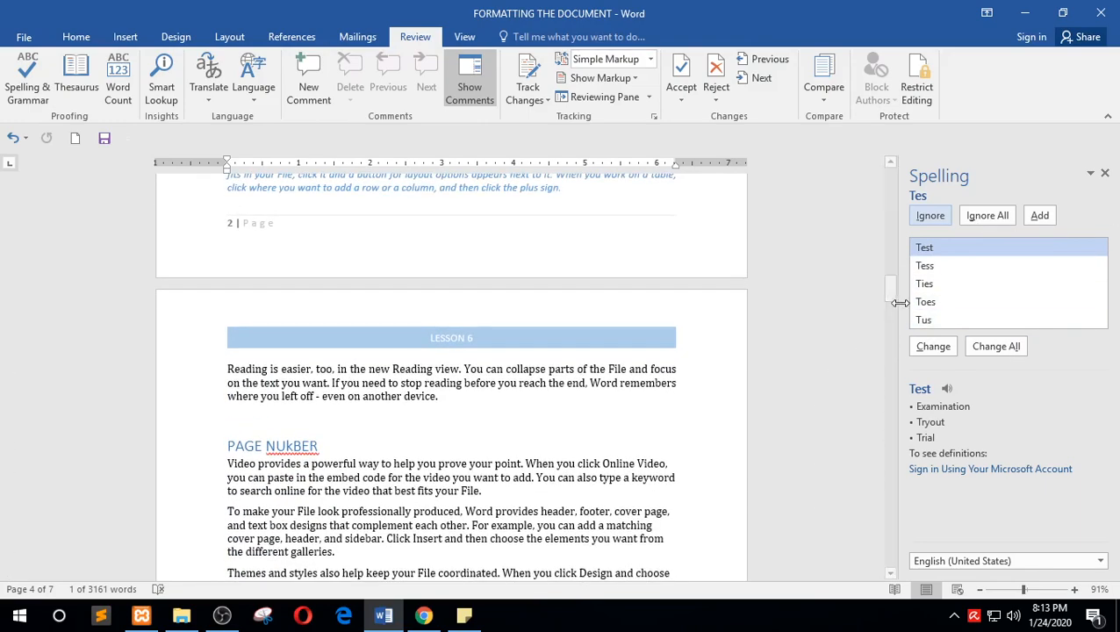
drag(892, 297, 890, 180)
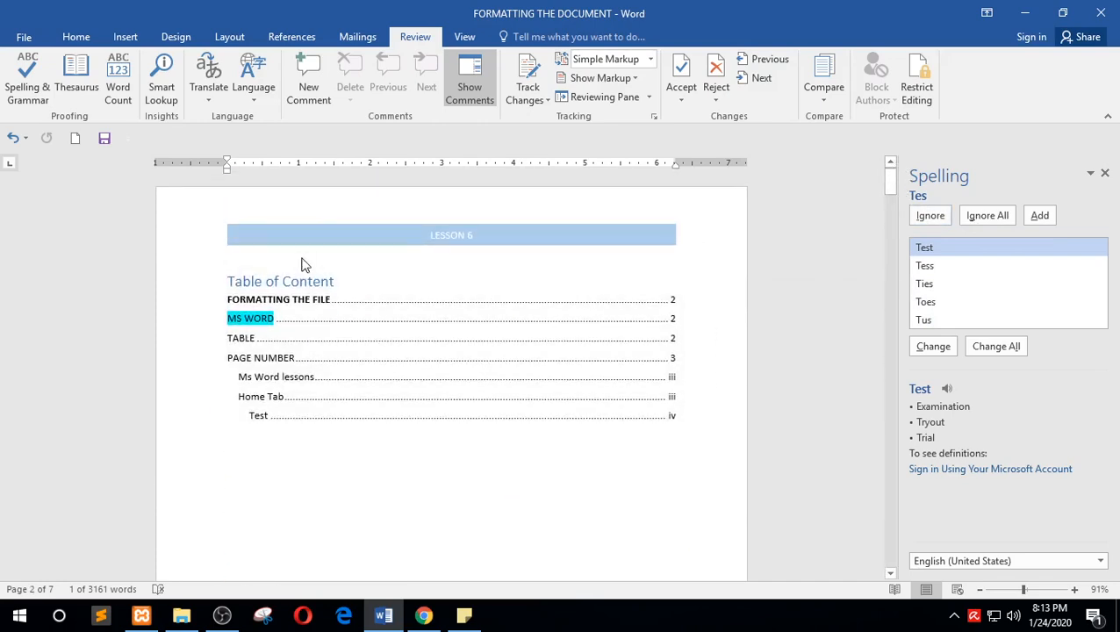
Run the spelling and grammar check starting from the Table of Content title on page 1
click(300, 279)
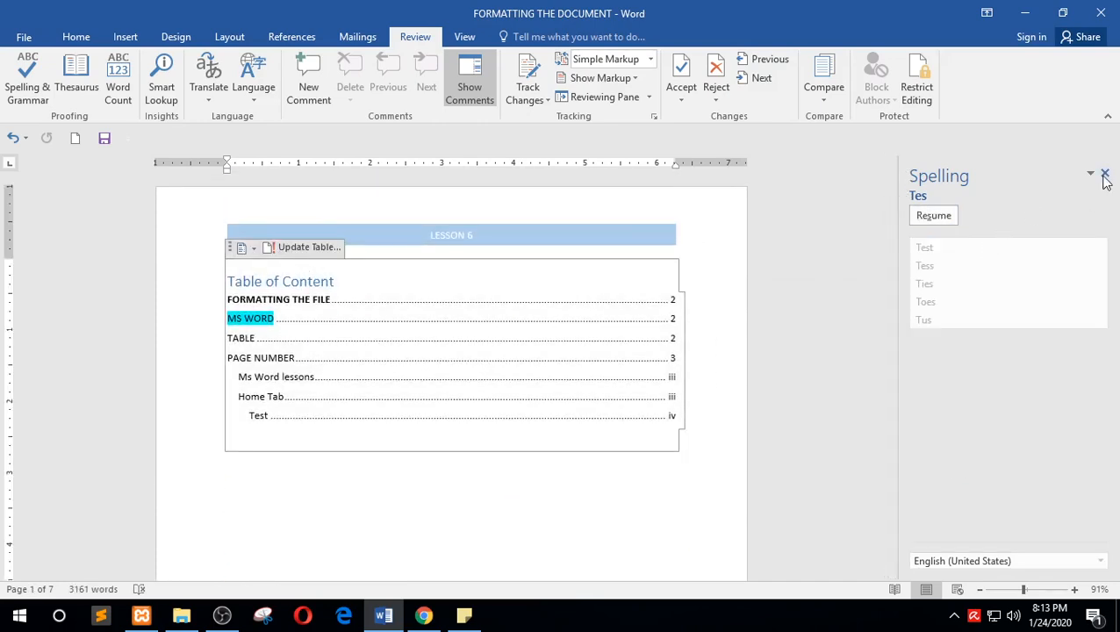
click(1106, 177)
click(75, 36)
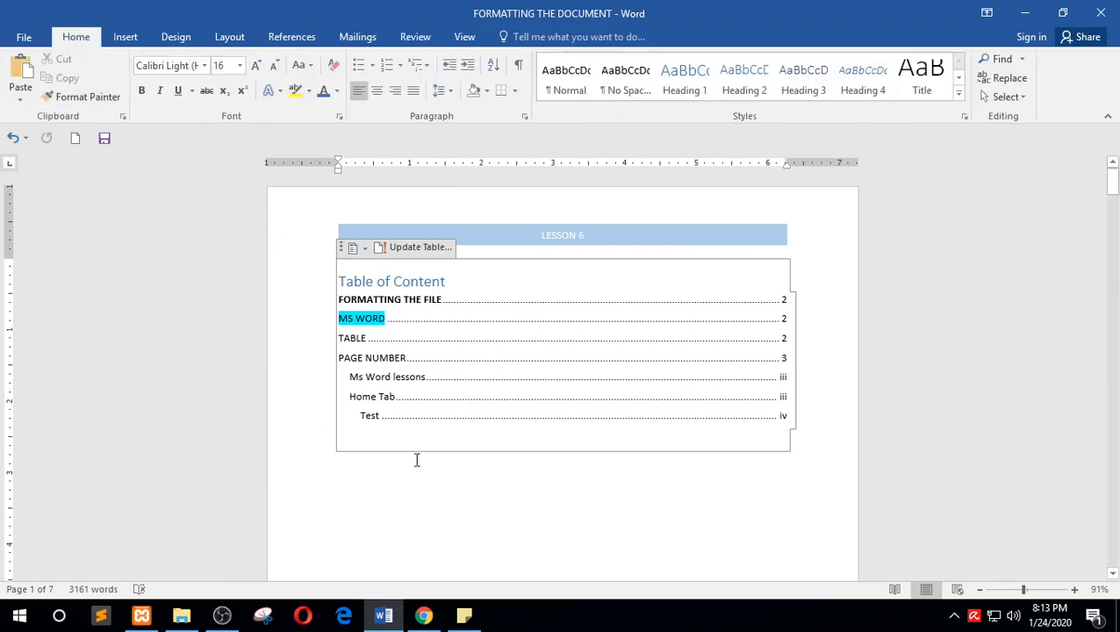
click(416, 36)
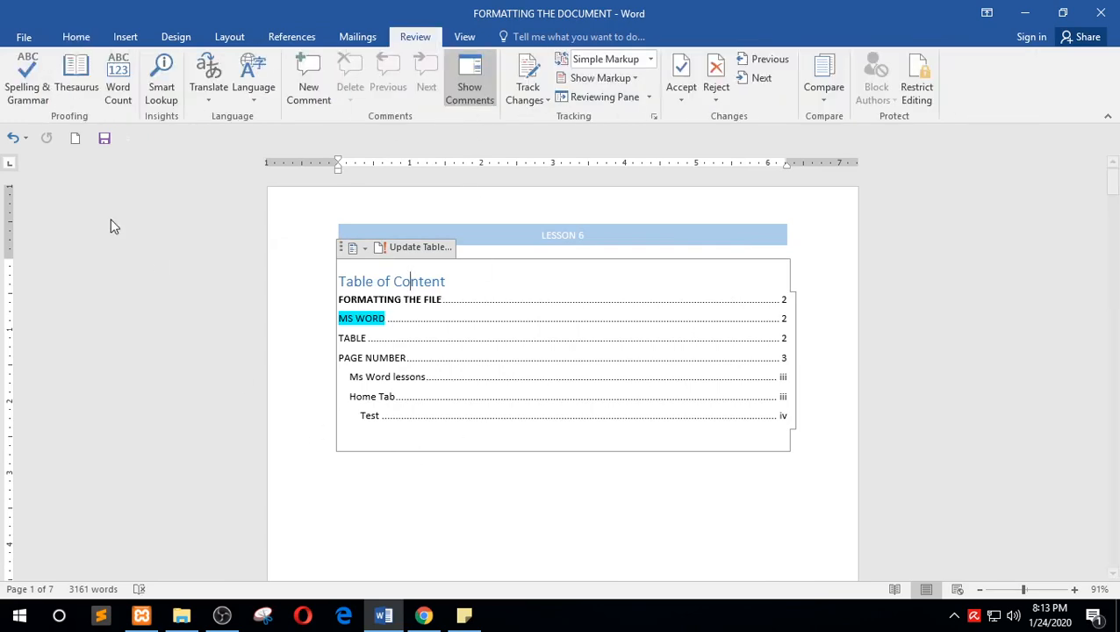
click(27, 80)
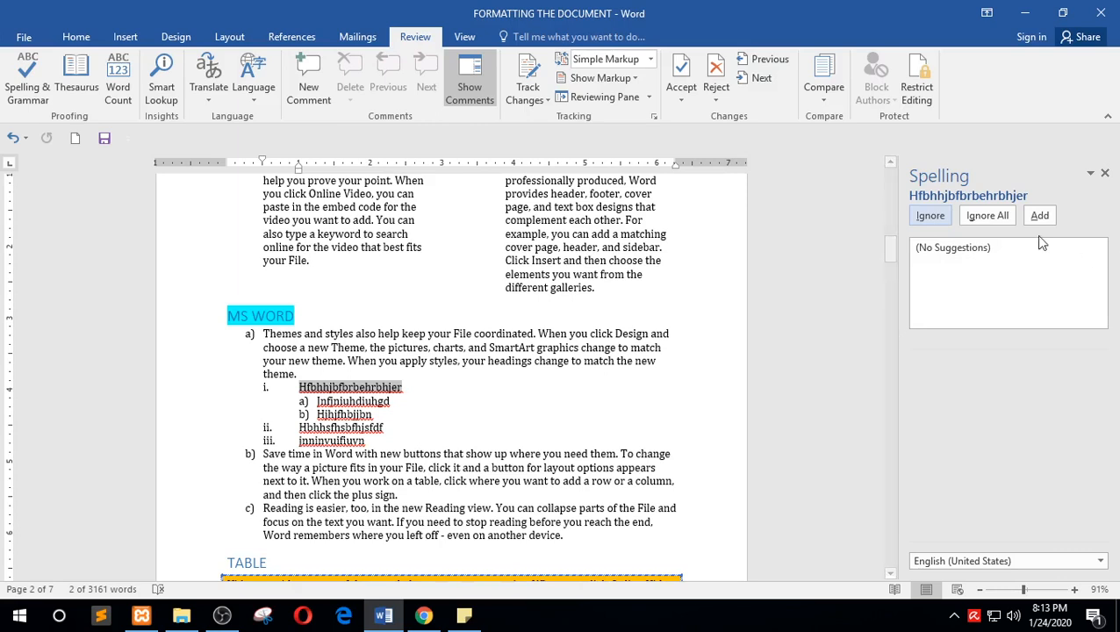
Replace the flagged gibberish in list item i under the MS WORD heading with the word one
click(930, 230)
click(415, 391)
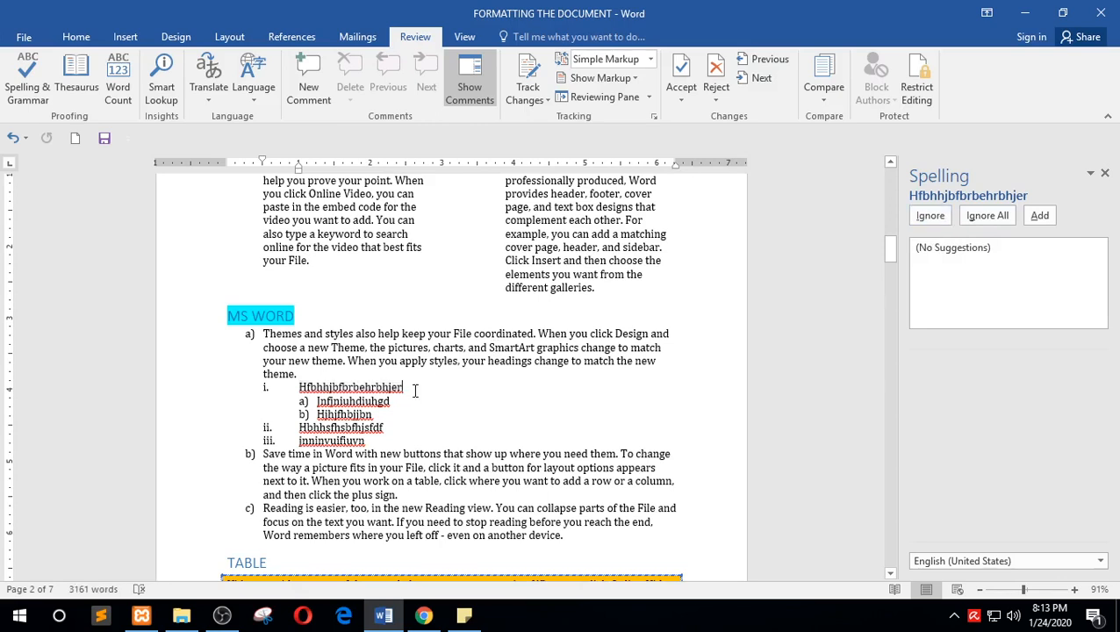
drag(412, 390, 297, 397)
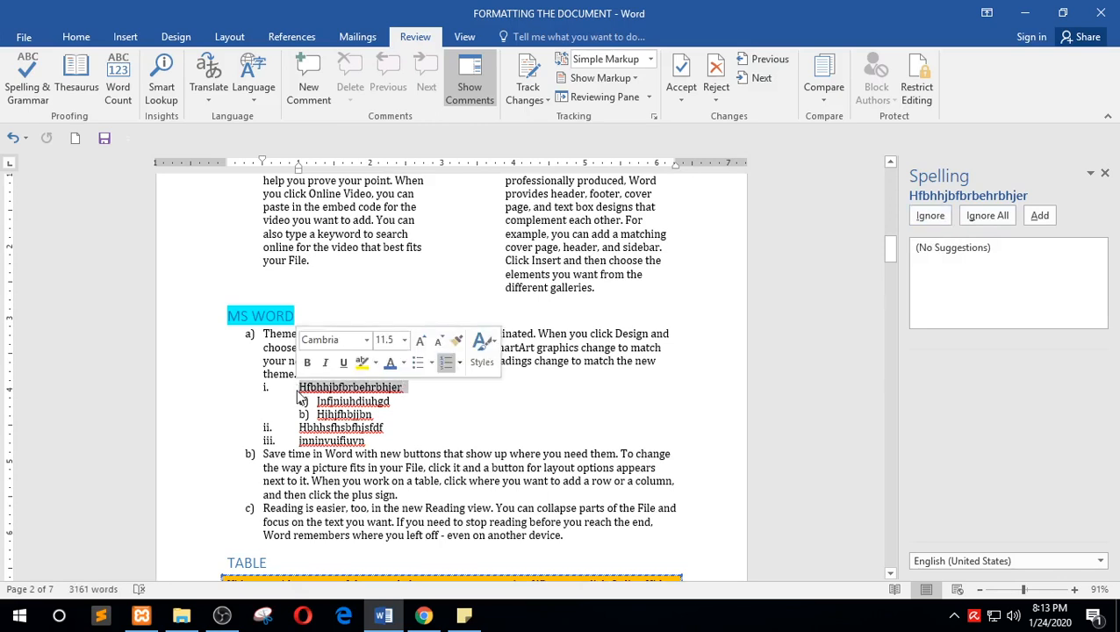
text(one)
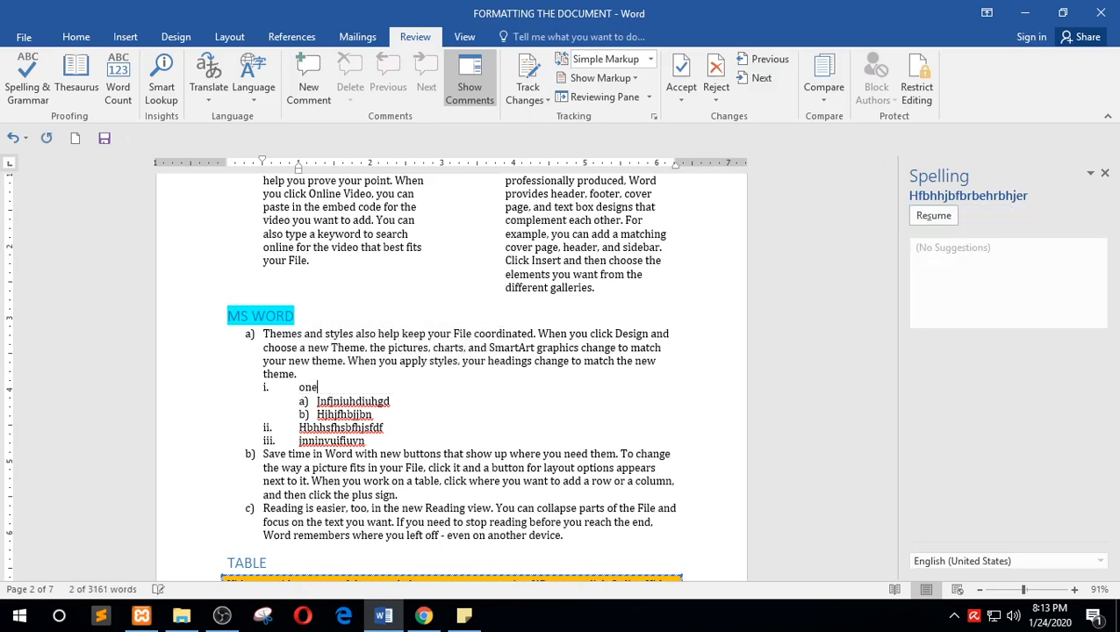
Resume the spelling check, replace the flagged text of sub-item a with two, and save the document
click(935, 217)
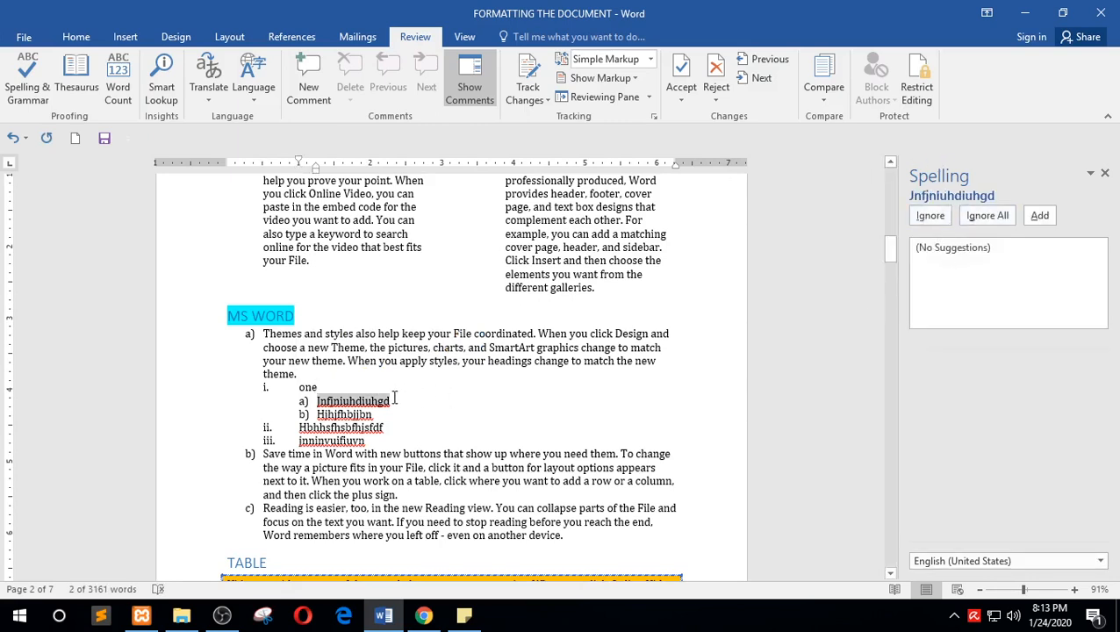
drag(402, 400, 318, 406)
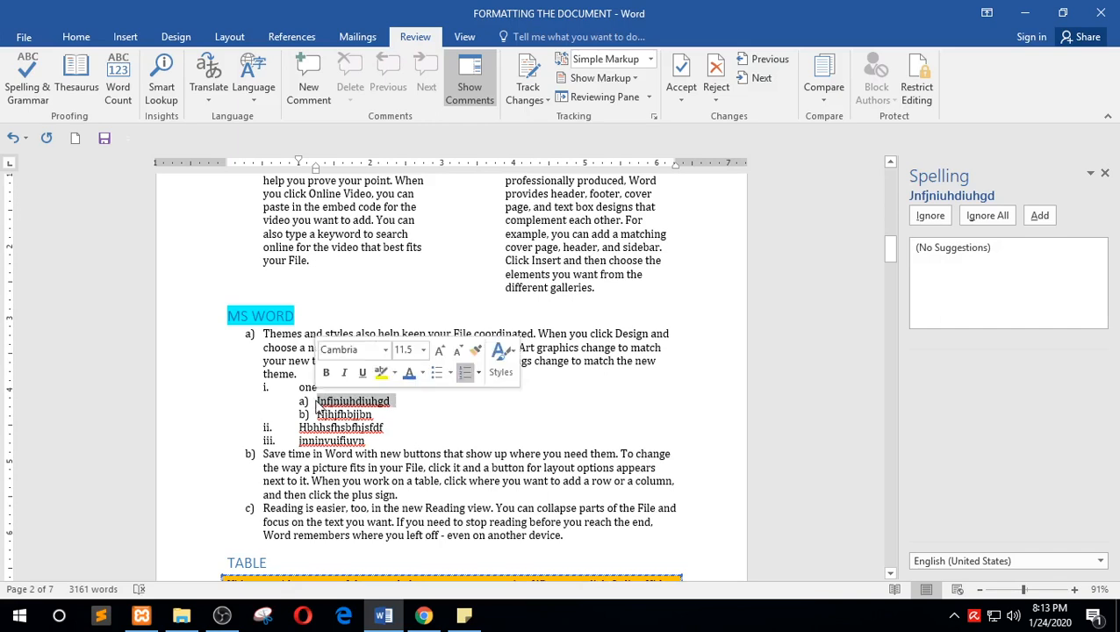
text(two)
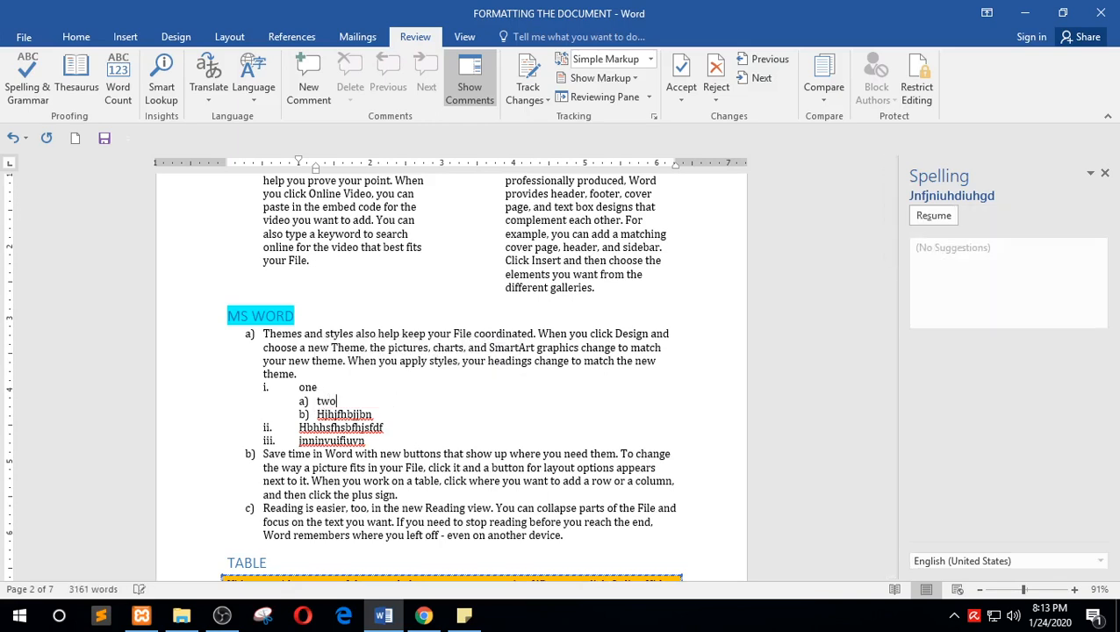
key(ctrl+s)
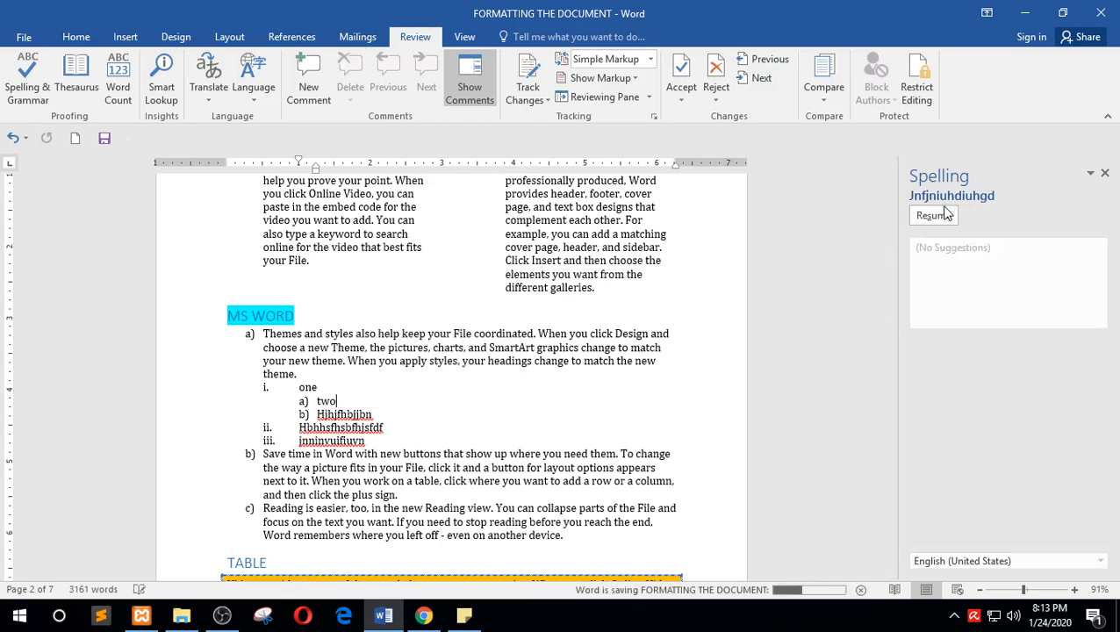
Resume the spelling check and ignore the three remaining gibberish words in the list under MS WORD
click(947, 216)
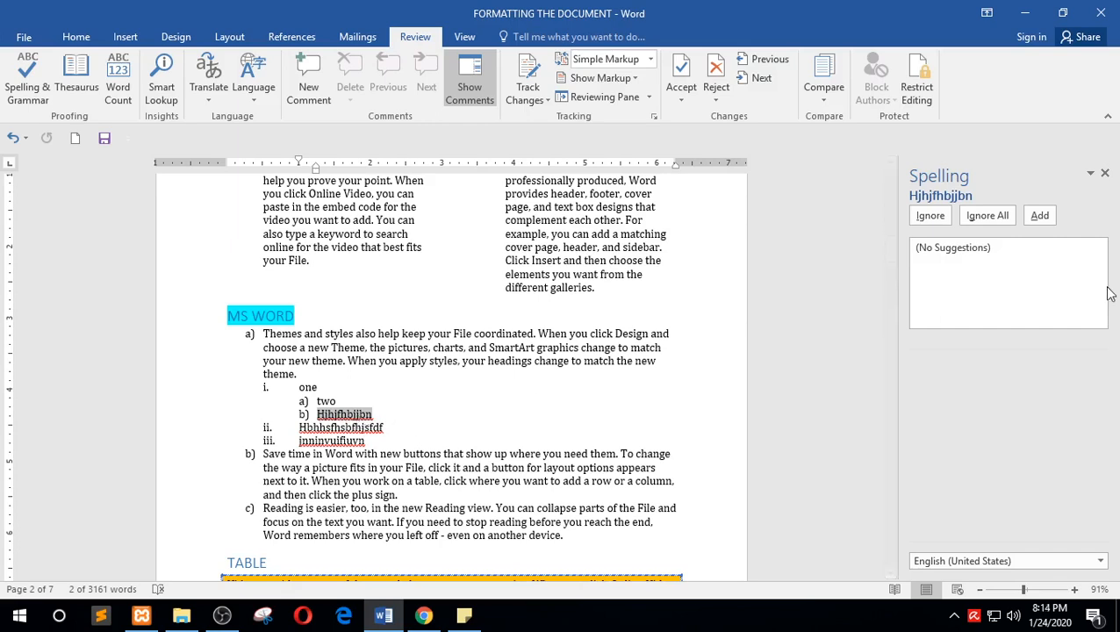
click(931, 215)
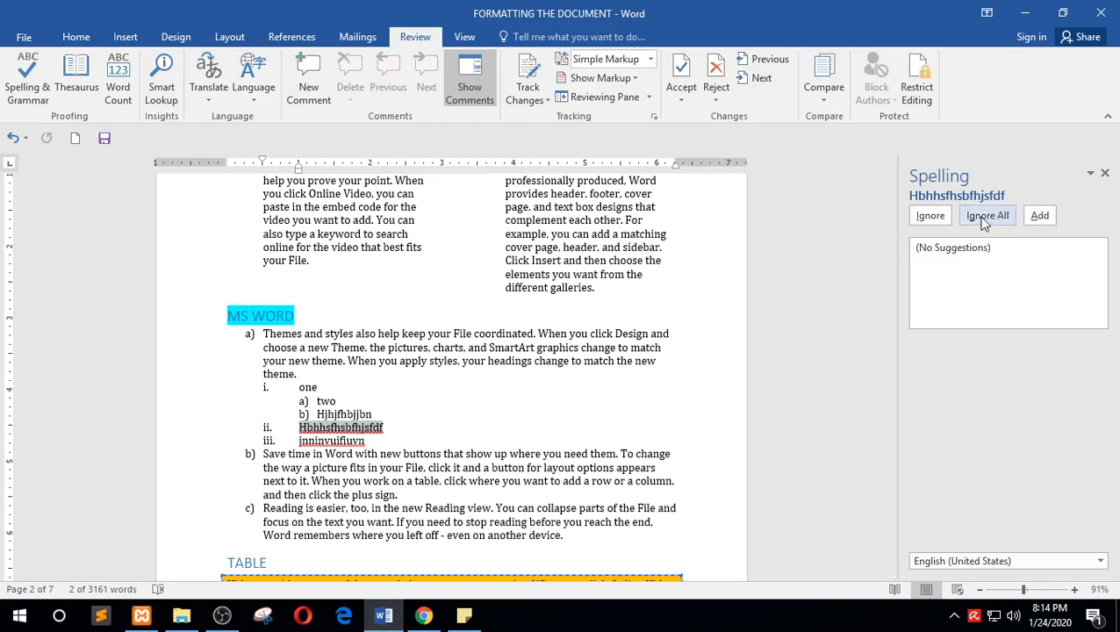
click(930, 216)
click(931, 216)
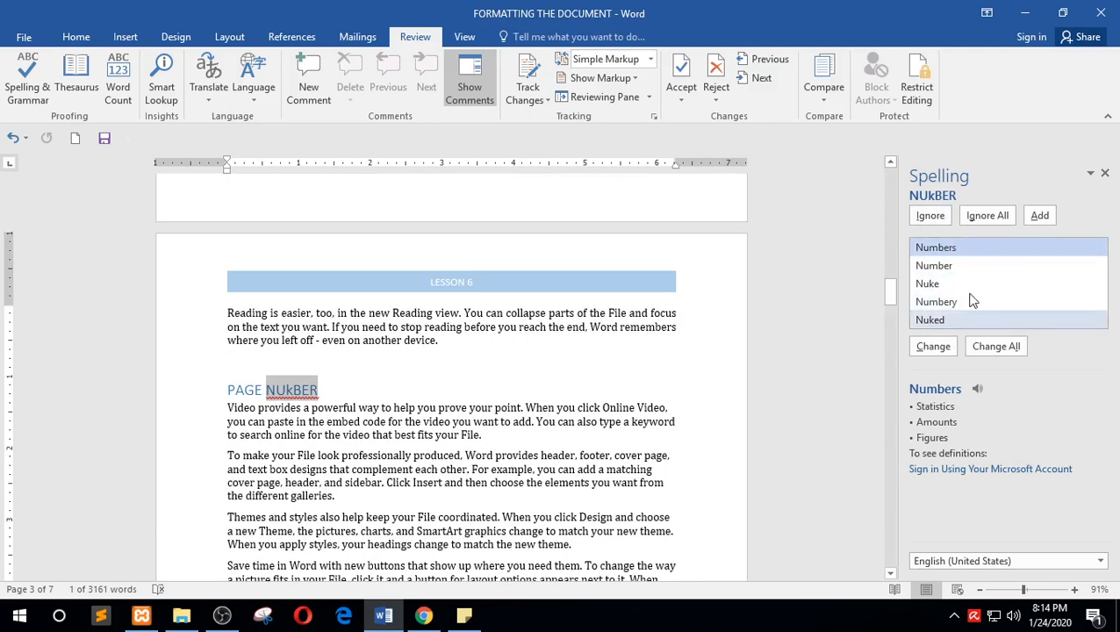
Correct NUkBER to the suggestion Numbers and lssons to the suggestion lesson in the page 3 headings
click(934, 346)
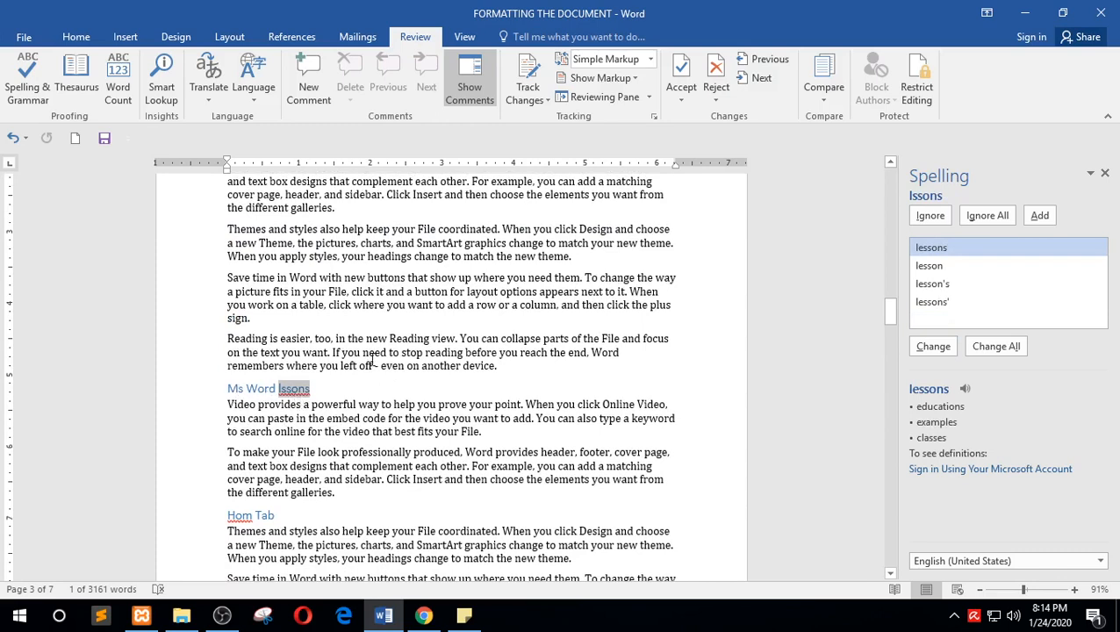
click(959, 301)
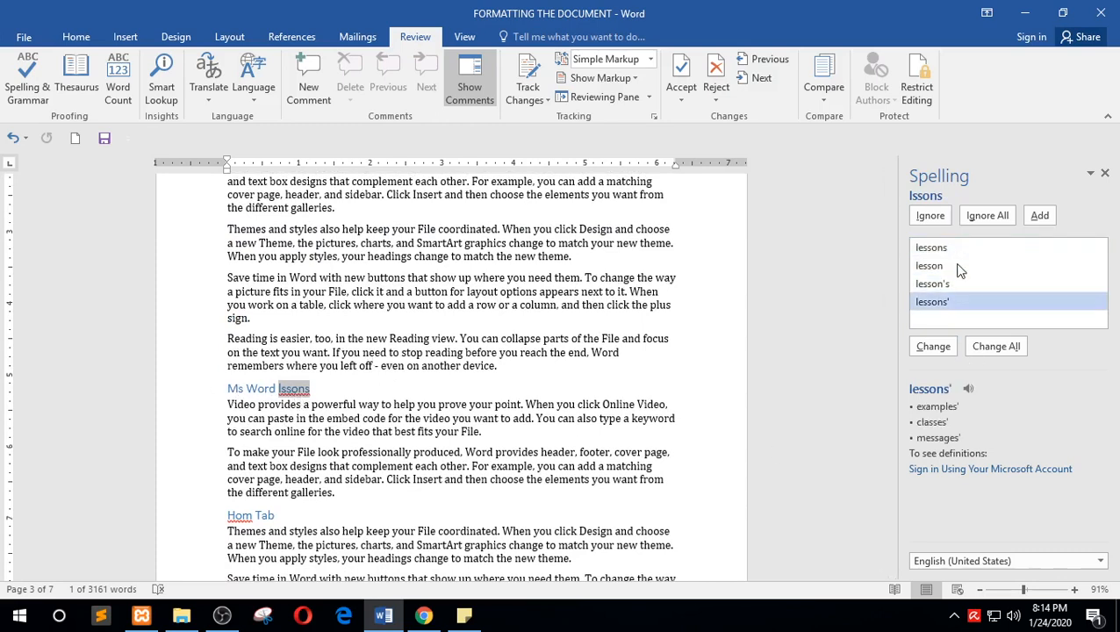
click(960, 251)
click(952, 266)
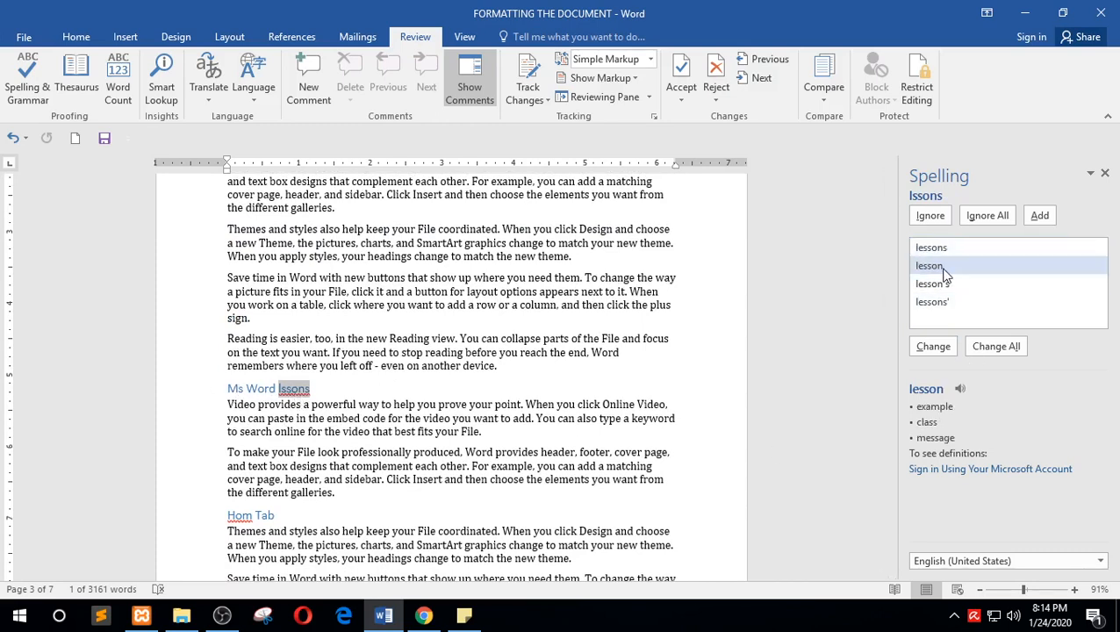
click(934, 346)
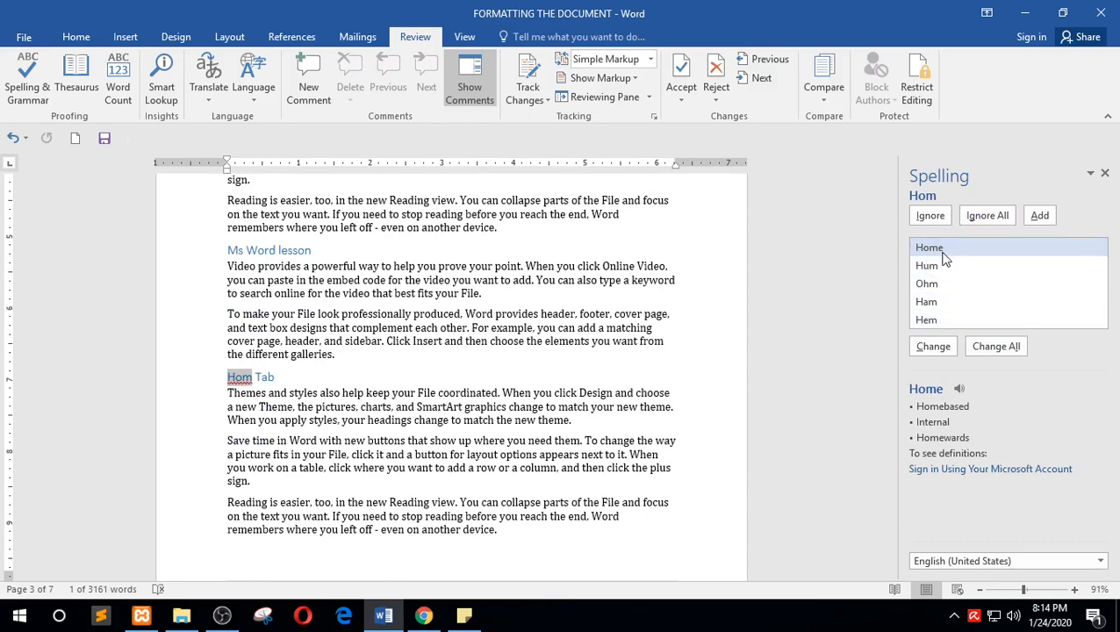
Correct Hom to Home and Tes to Test from the spelling suggestions and finish the check
click(933, 347)
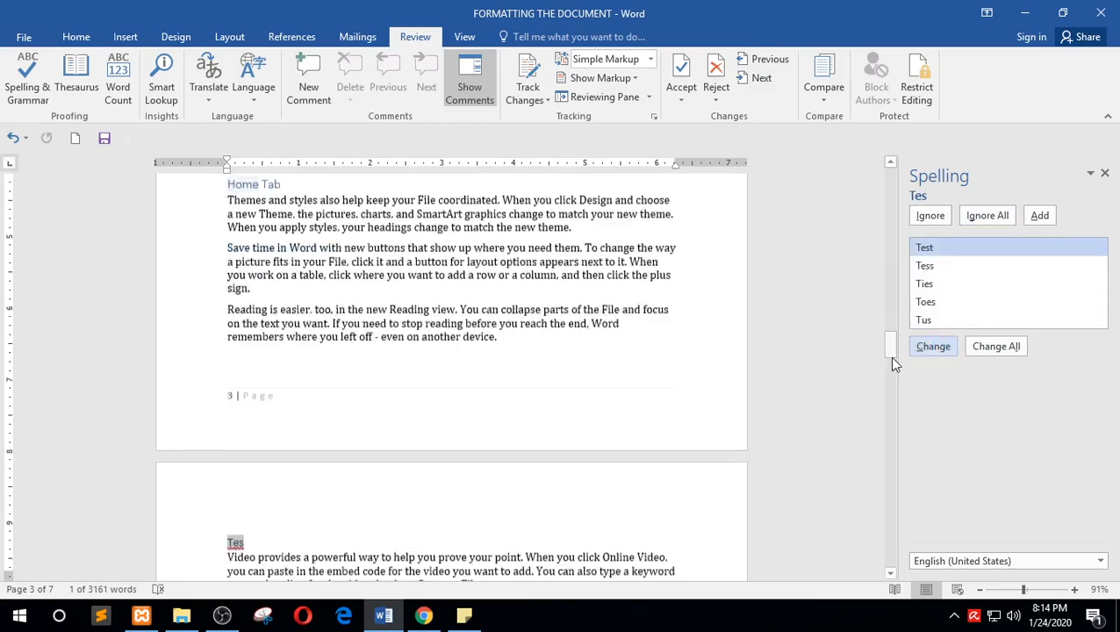
click(929, 283)
click(931, 319)
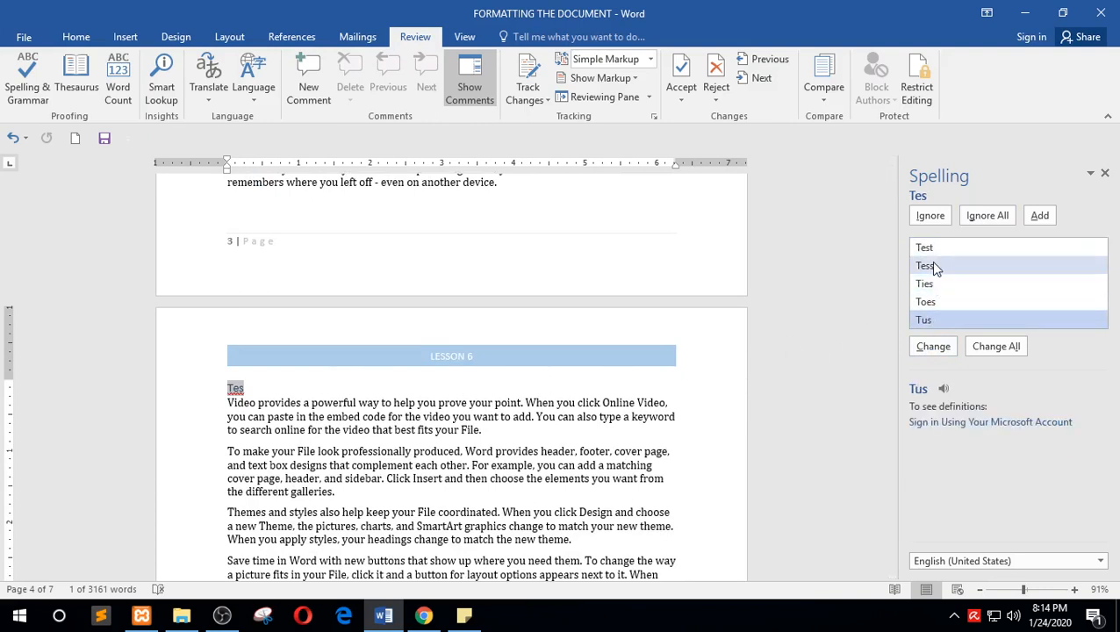
click(934, 249)
click(933, 347)
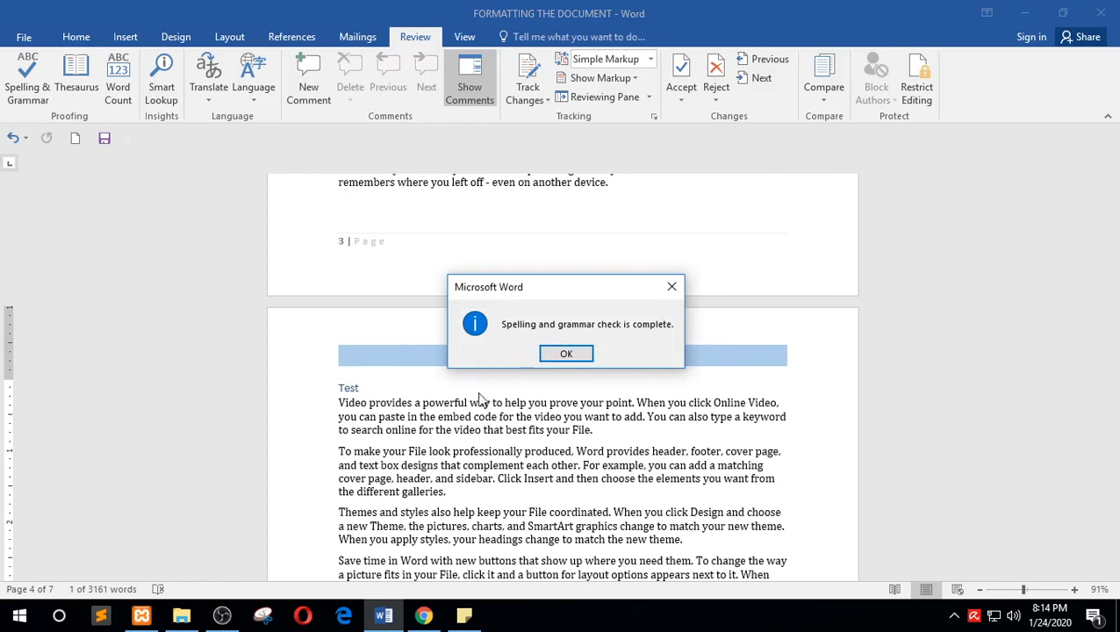
click(571, 351)
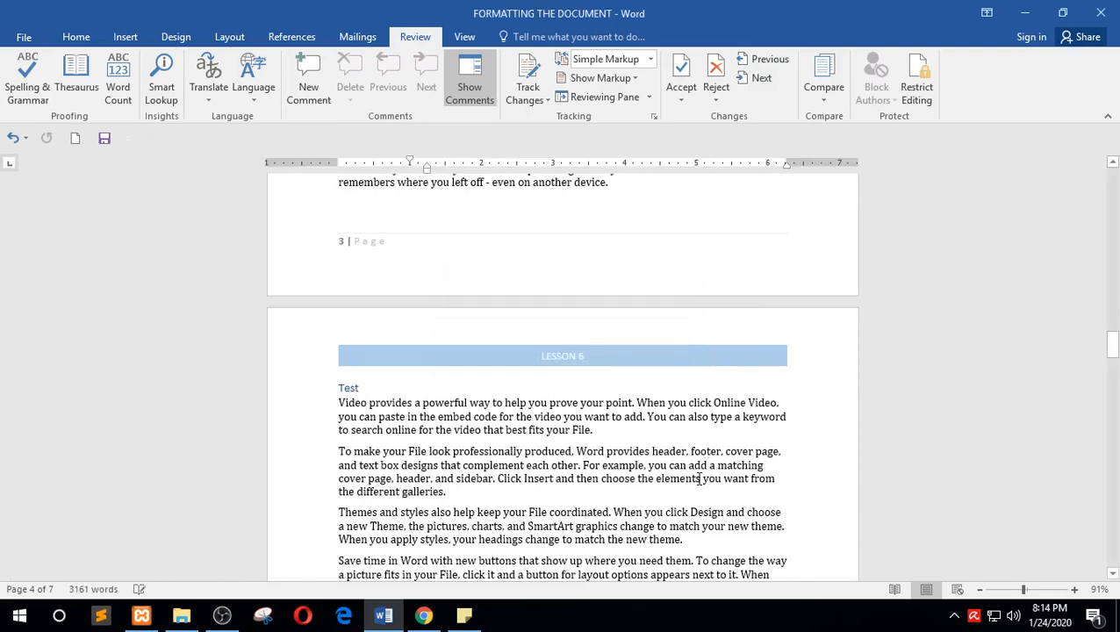
Undo the spelling corrections made in the headings on pages 3 and 4
key(ctrl+z)
key(ctrl+z)
key(ctrl+z)
key(ctrl+z)
key(ctrl+z)
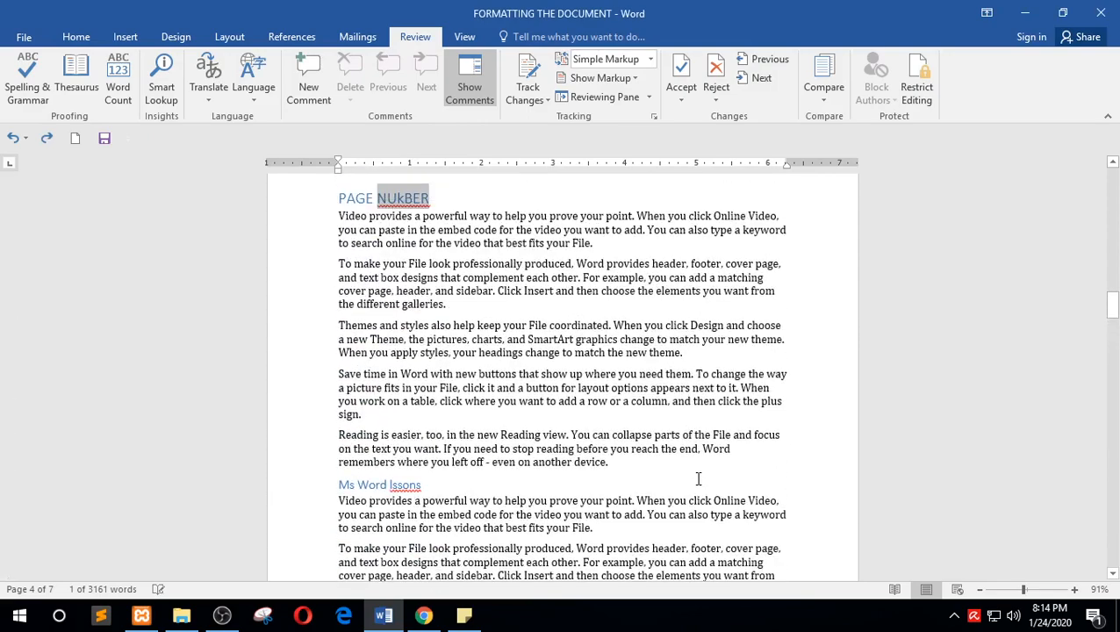
Correct NUkBER in the page 3 heading directly in the text with the suggestion Numbers, and select the corrected word
scroll(550, 429, down, 9)
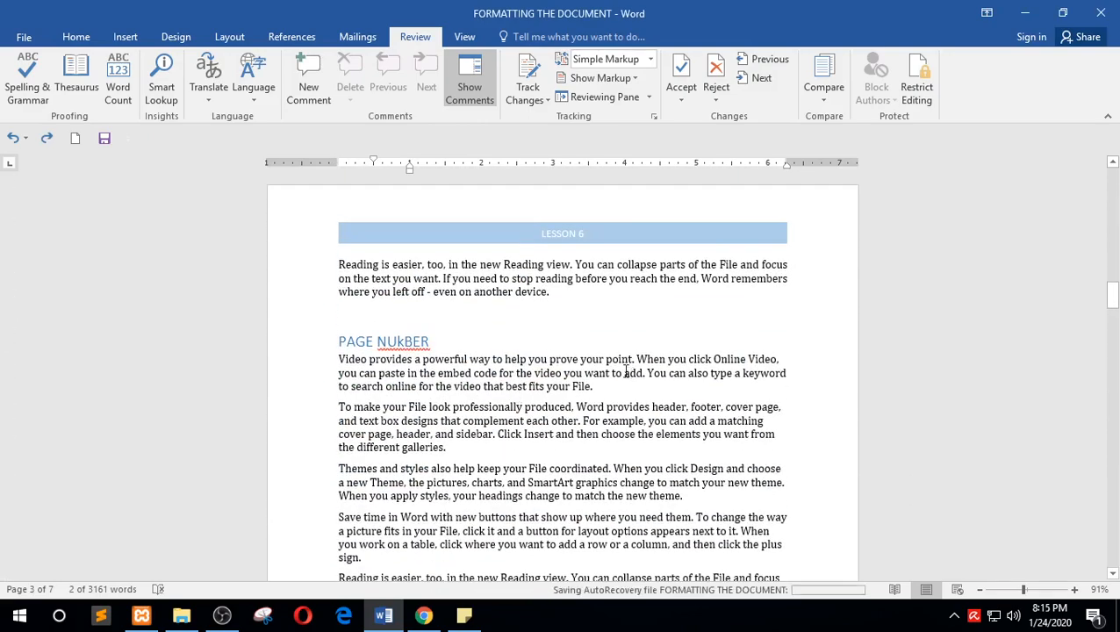
right_click(413, 343)
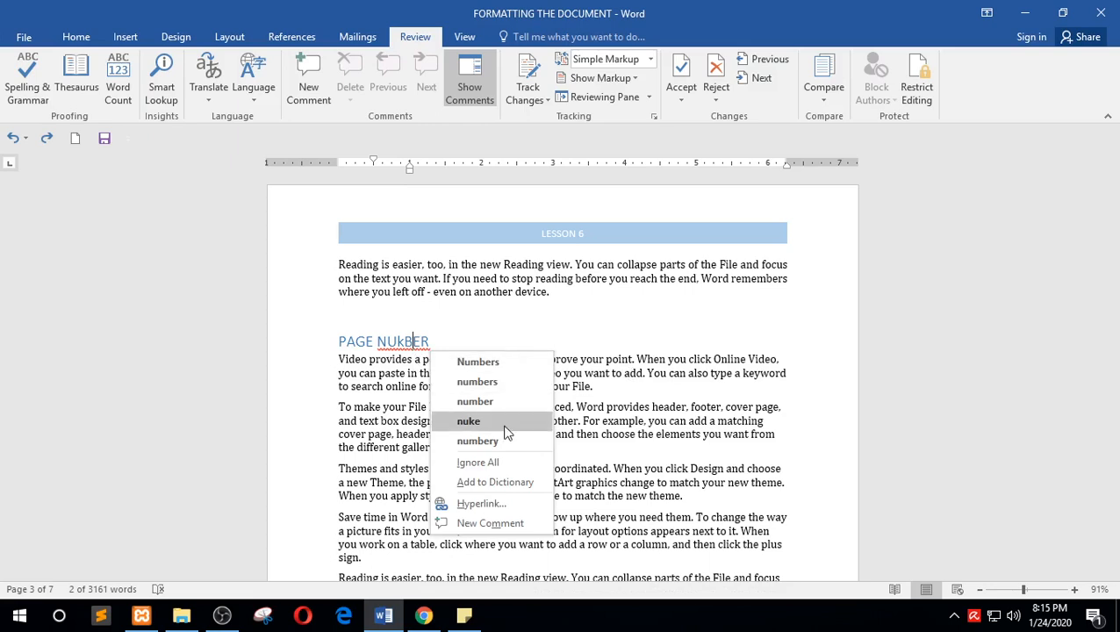
click(495, 368)
double_click(421, 345)
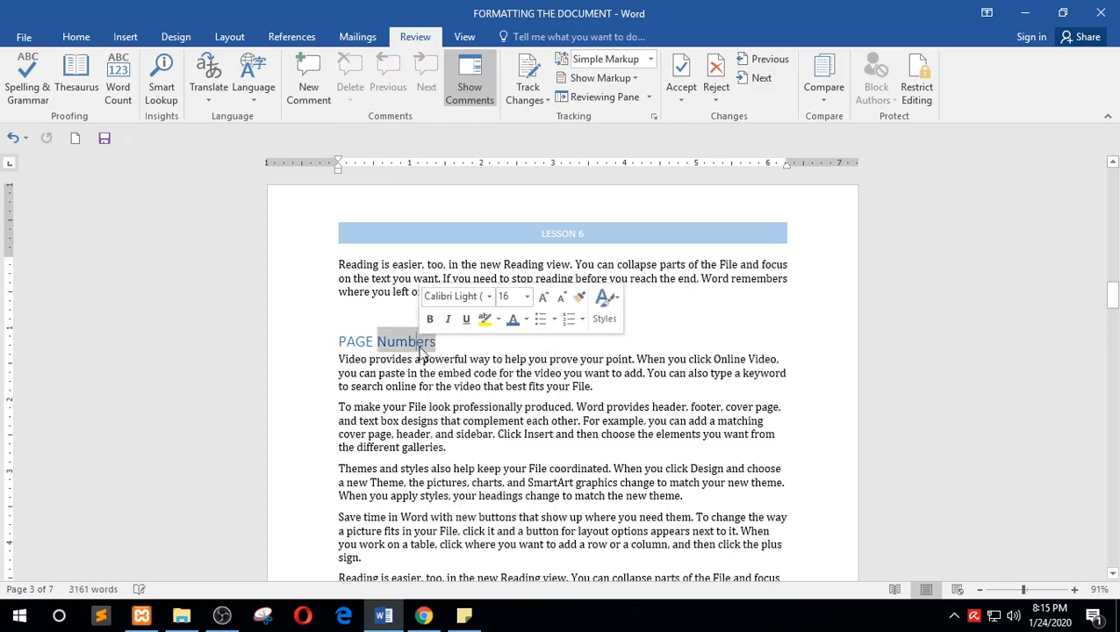
Change the selected word Numbers in the page 3 heading to uppercase and deselect it
click(75, 36)
click(302, 66)
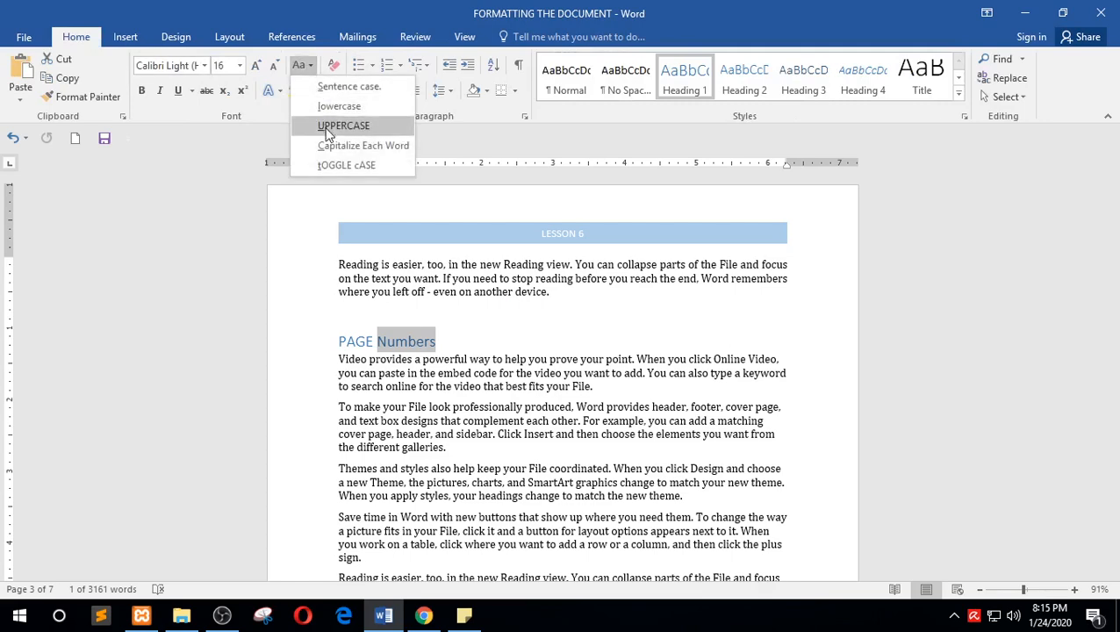
click(329, 126)
click(415, 381)
scroll(414, 380, down, 4)
scroll(427, 405, up, 4)
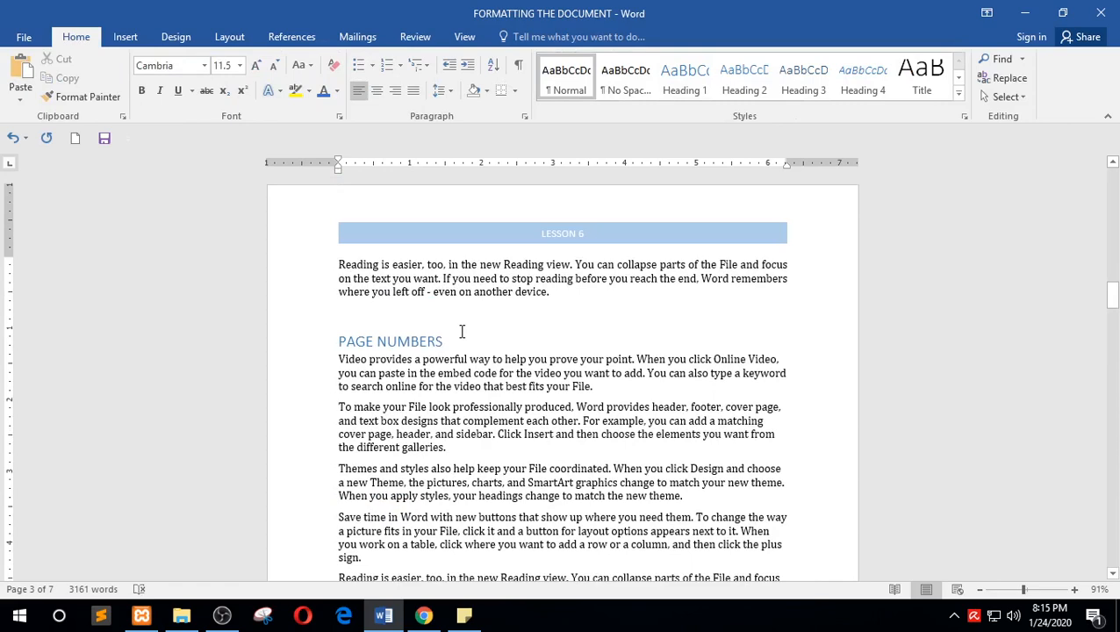
Correct lssons in the Ms Word heading directly in the text with the suggestion lesson
scroll(425, 387, down, 6)
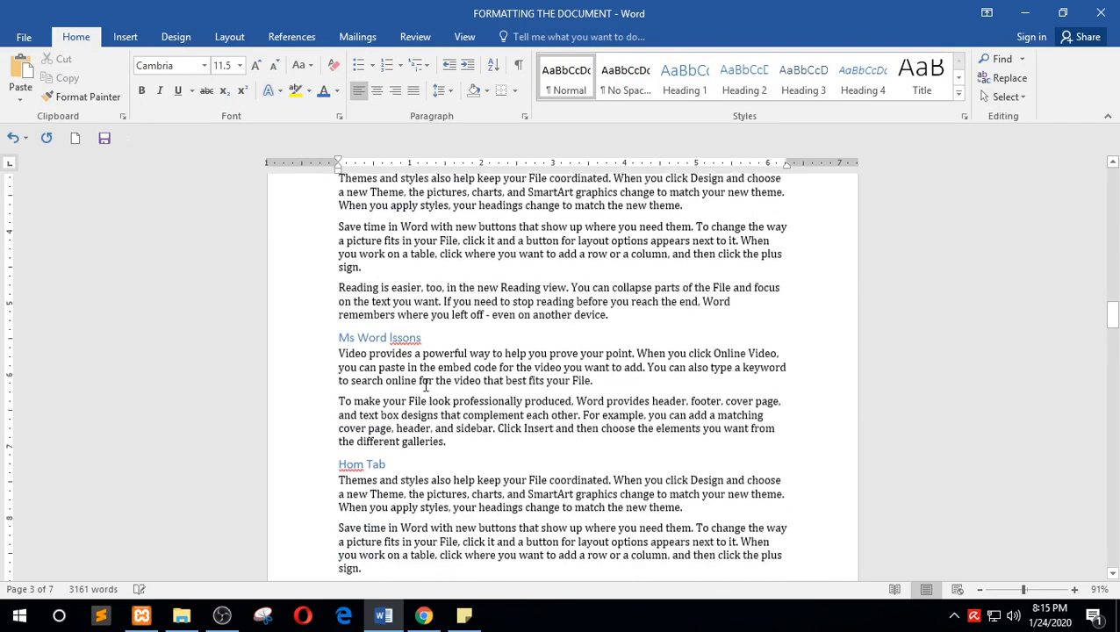
right_click(401, 320)
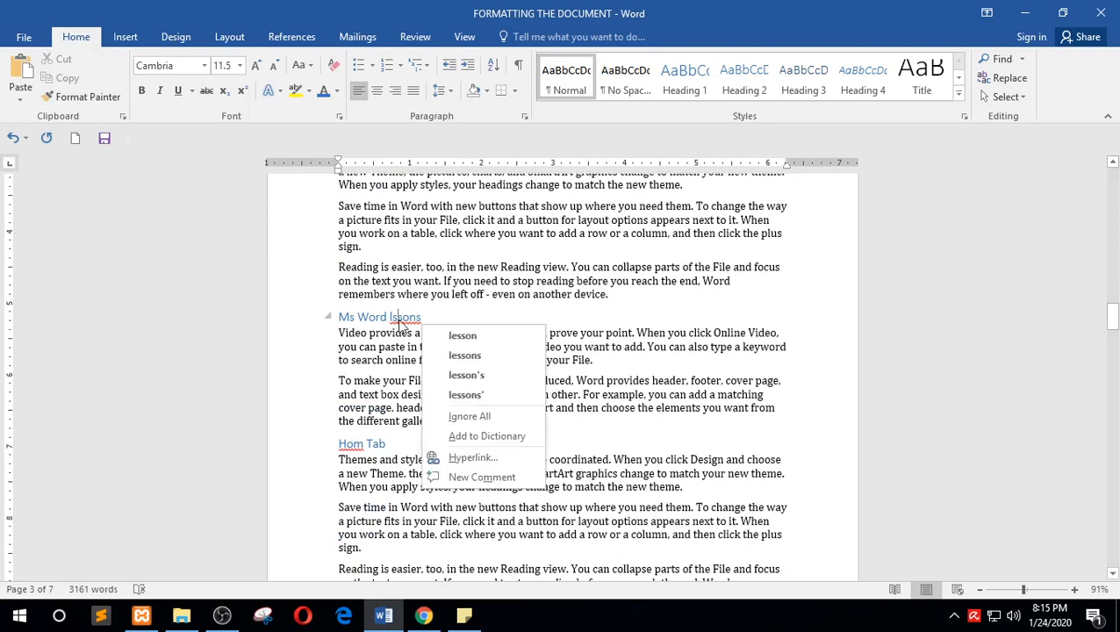
click(466, 337)
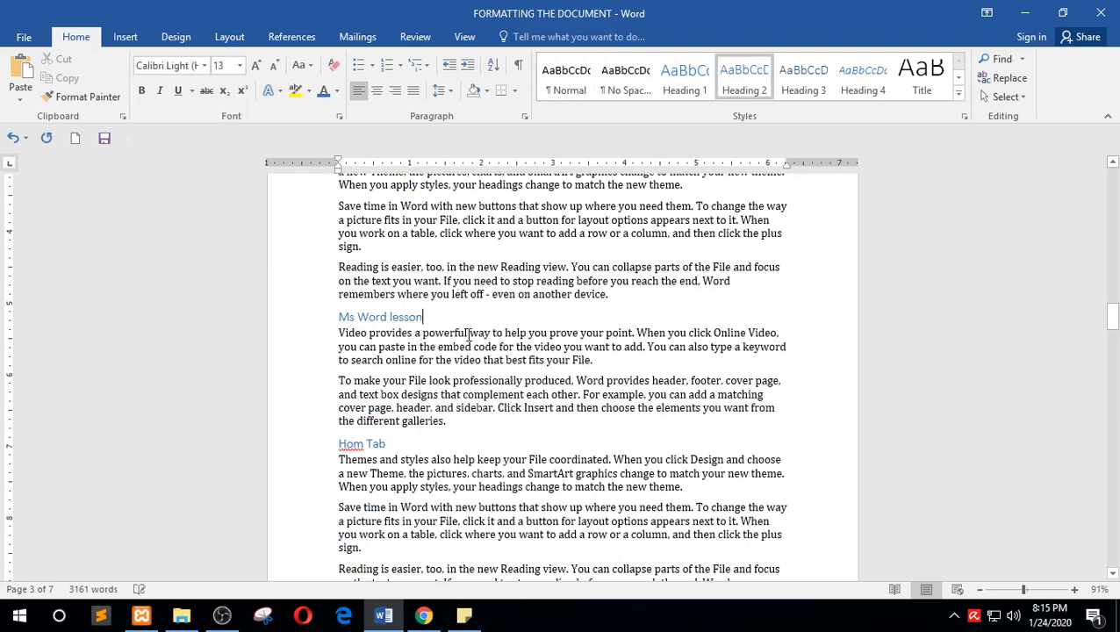
Correct Hom in the page 3 Tab heading to Home with the document's spelling check
right_click(356, 445)
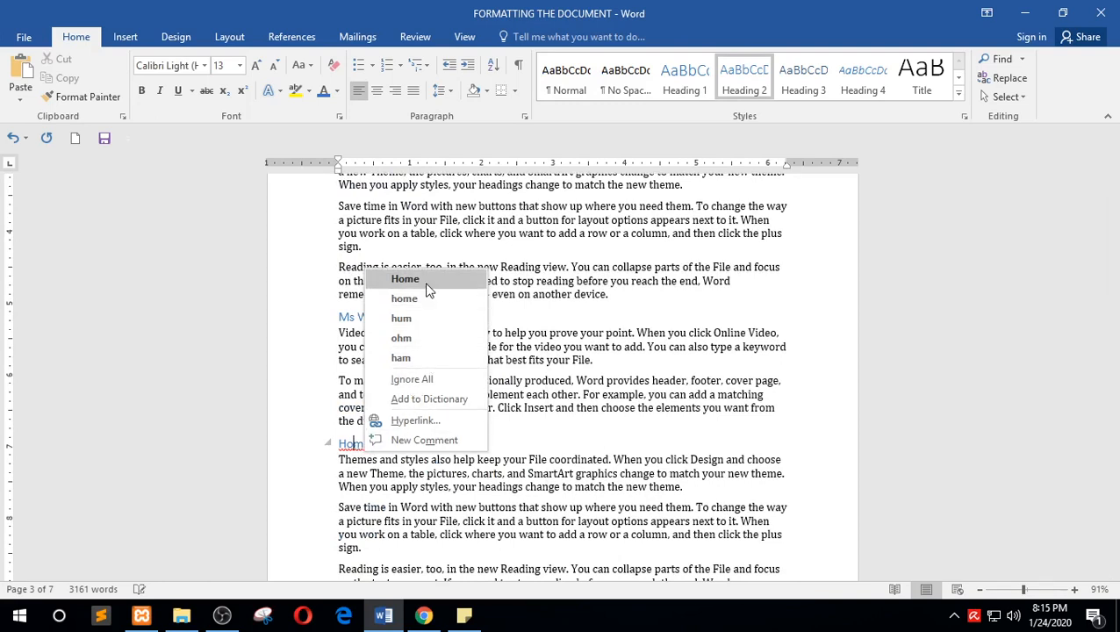
click(576, 372)
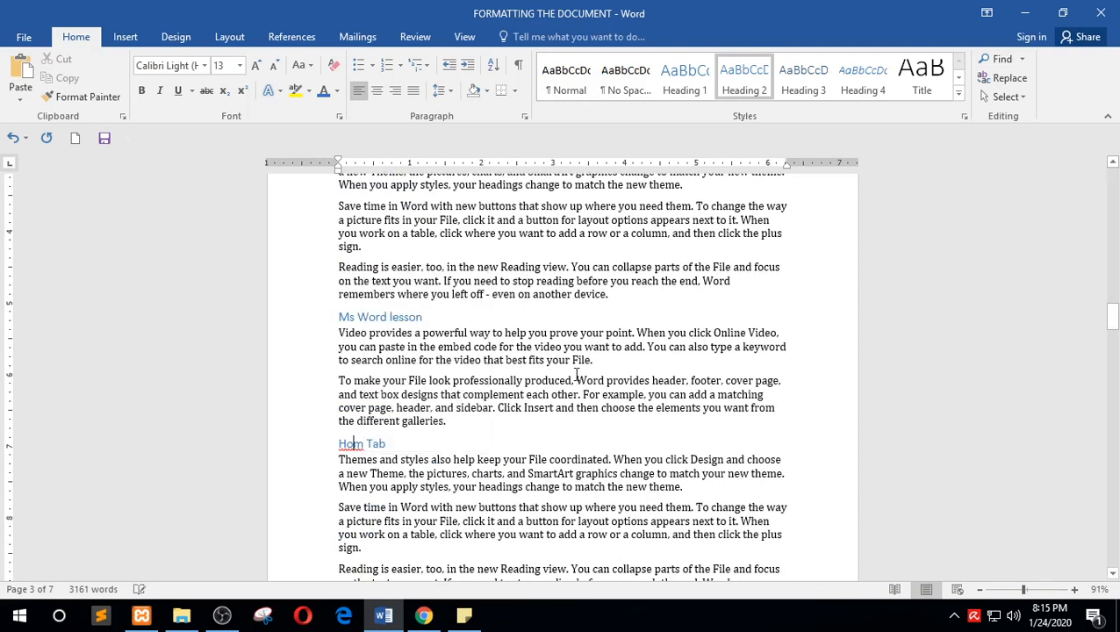
click(139, 590)
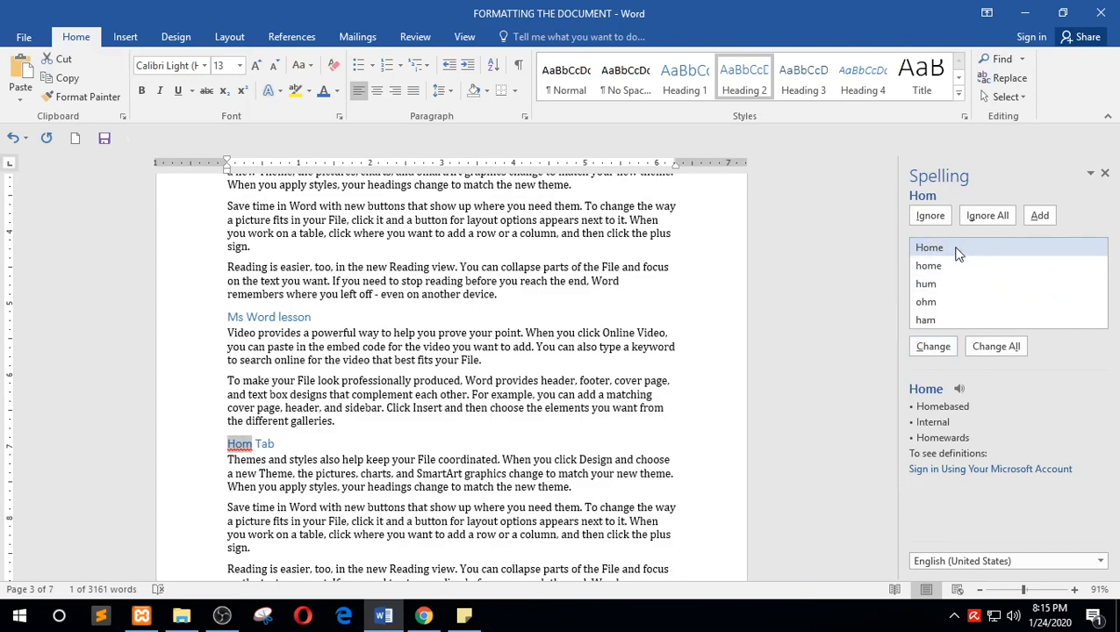
click(940, 348)
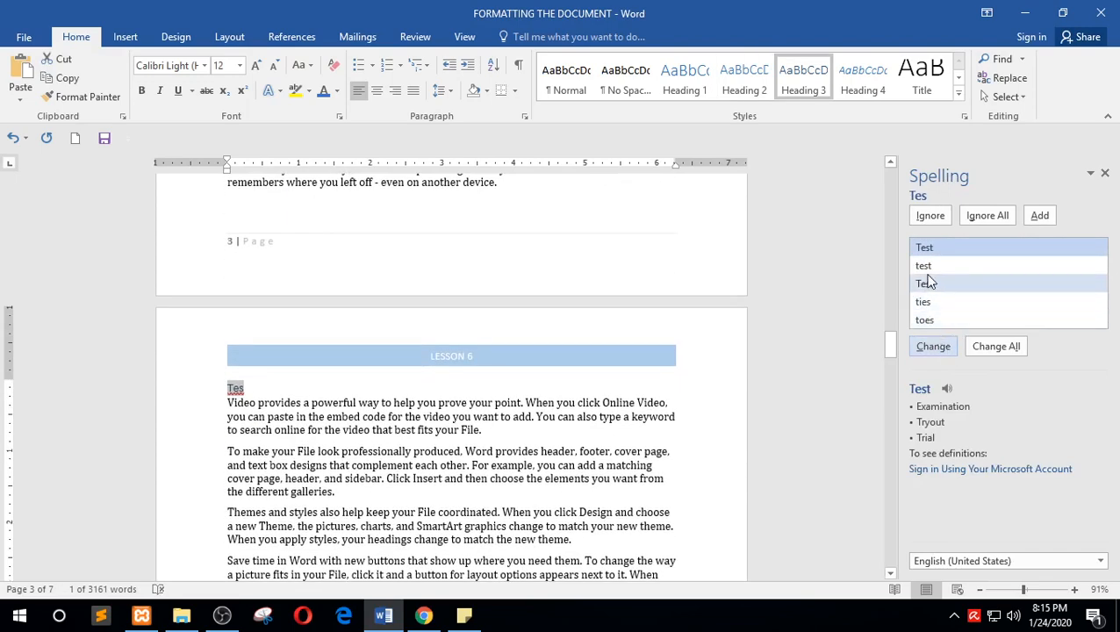
Correct the heading Tes to Test, and ignore jnninvuifiuvn in the page 2 list to finish the spelling check
click(932, 347)
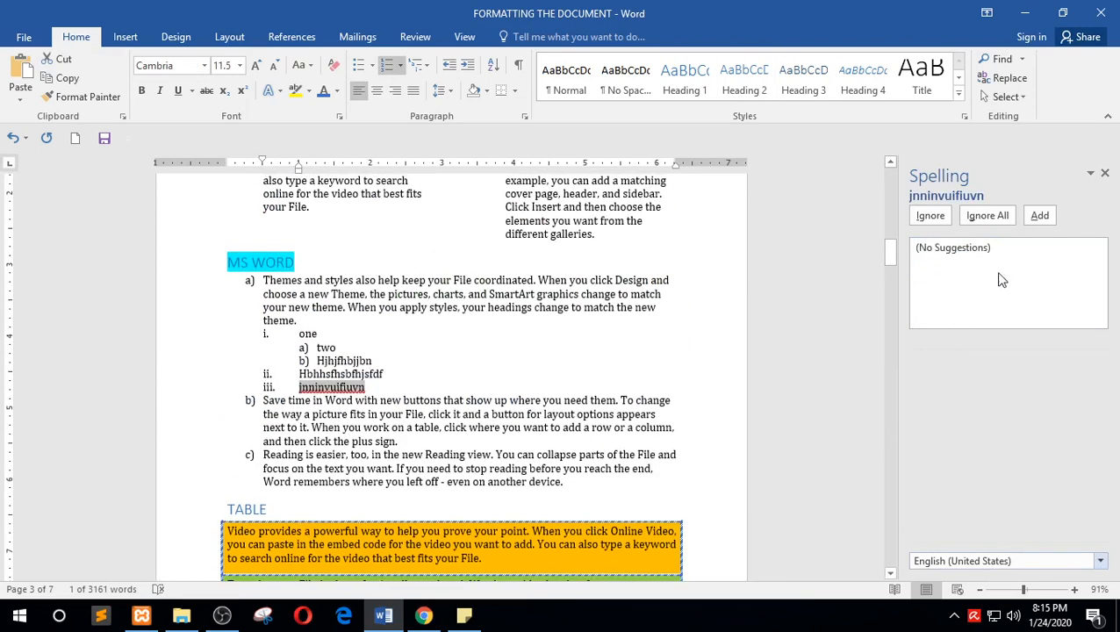
click(931, 215)
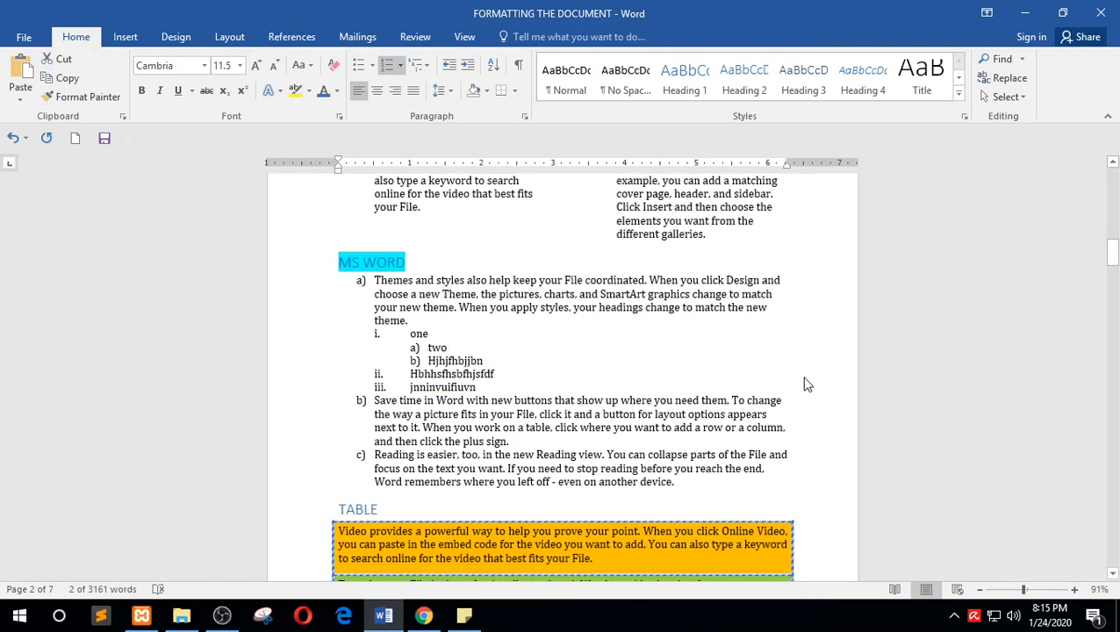
click(563, 353)
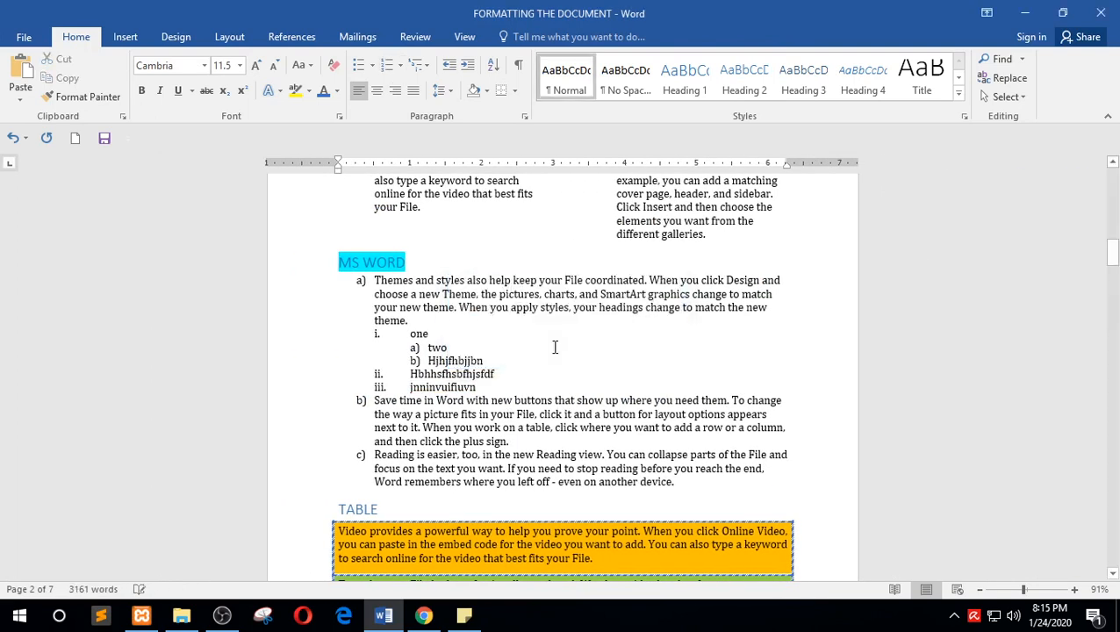
Return to page 1 and place the cursor in the blank area below the table of contents
scroll(555, 346, down, 15)
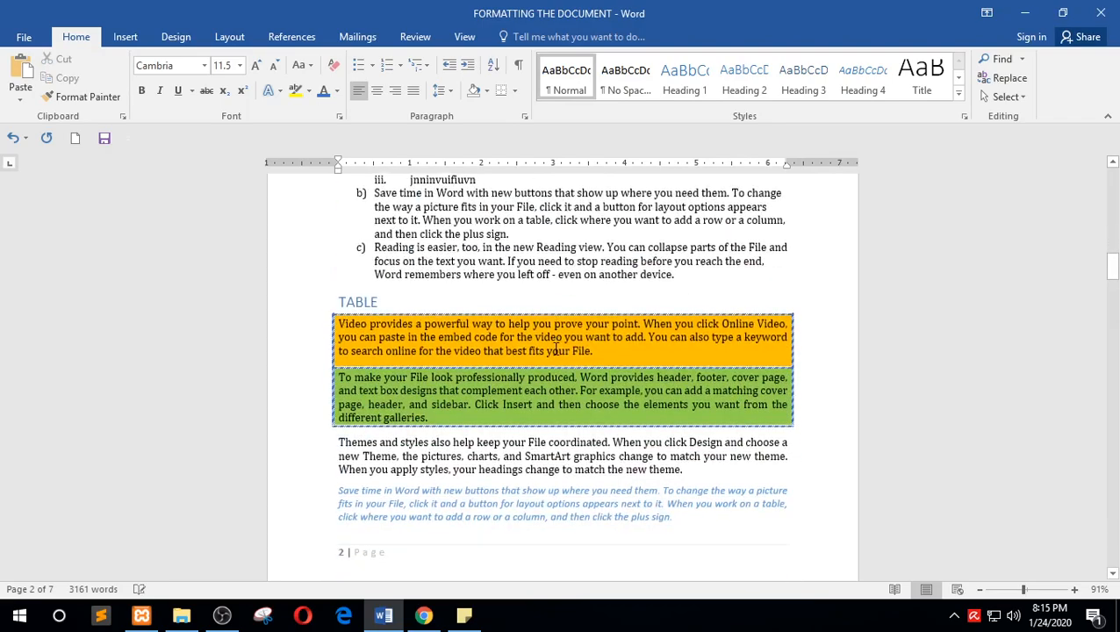
drag(1115, 338, 1118, 167)
click(544, 494)
scroll(455, 438, down, 5)
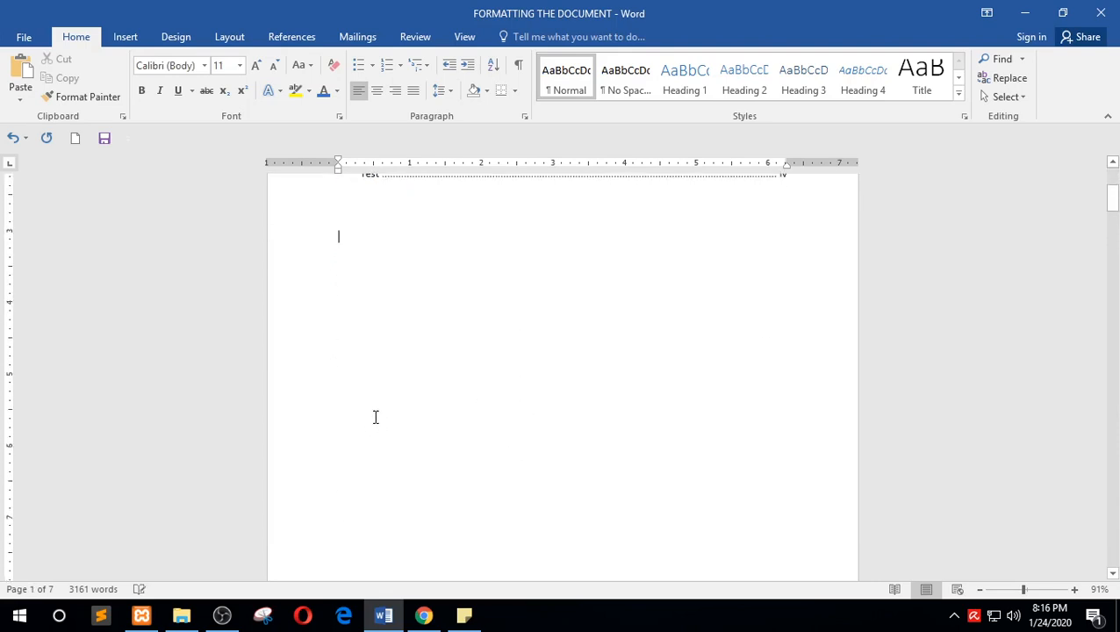
scroll(390, 422, up, 5)
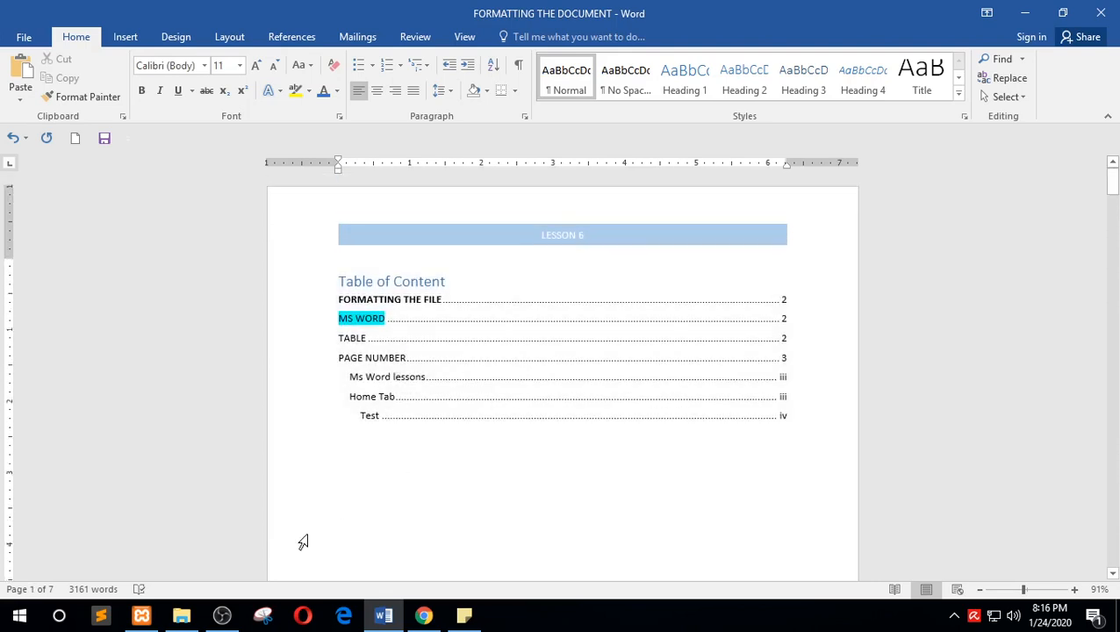